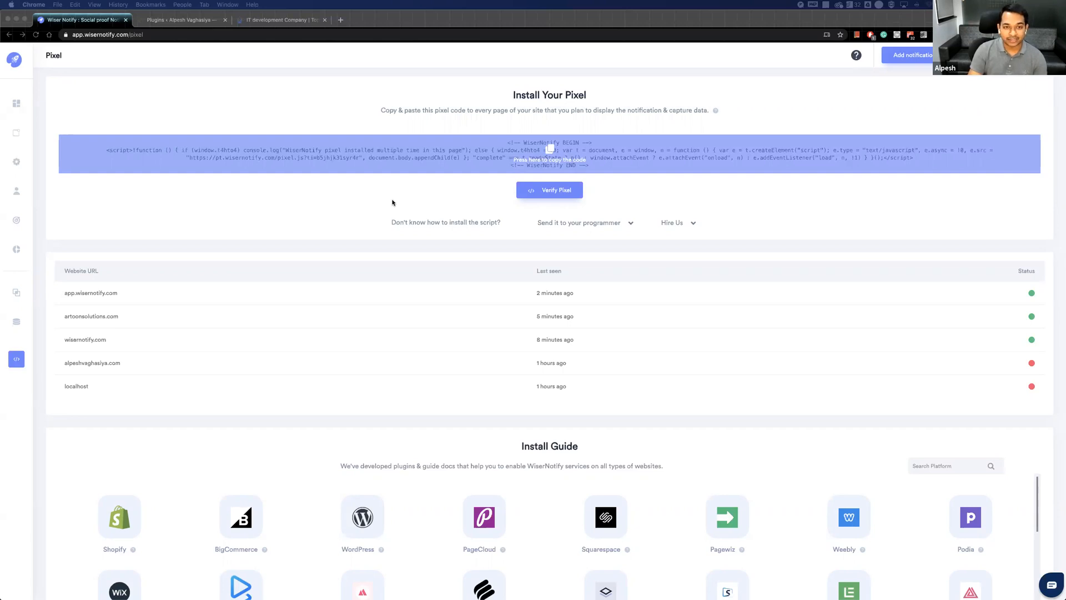
Open the WordPress article from the install guide, read its plugin and API key instructions, and return to the Pixel page.
{"action": "scroll", "coordinate": [390, 204], "scroll_direction": "down", "scroll_amount": 2}
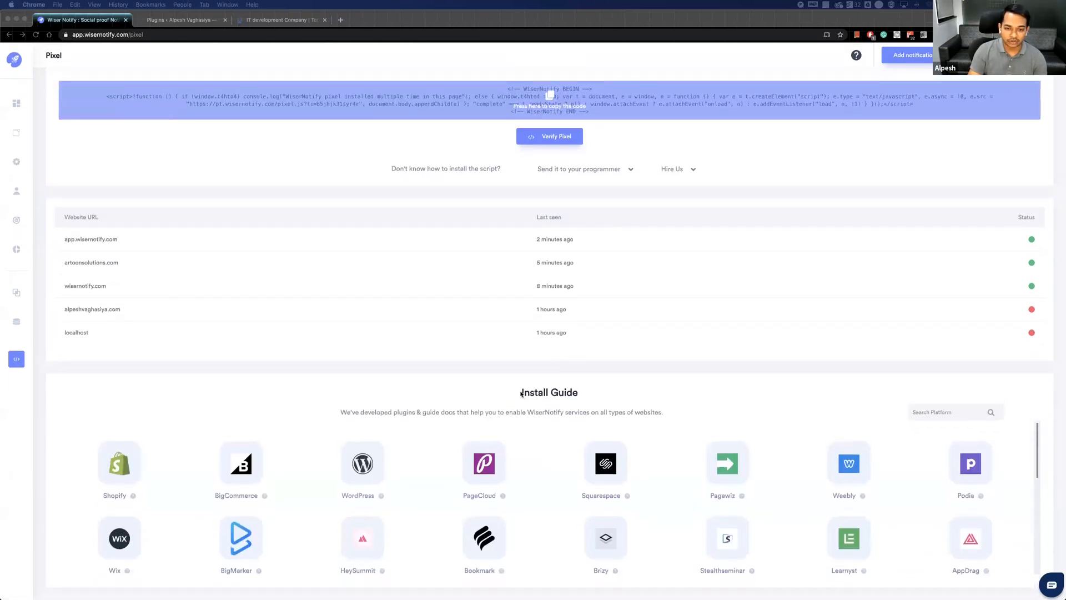
{"action": "scroll", "coordinate": [476, 406], "scroll_direction": "up", "scroll_amount": 2}
{"action": "scroll", "coordinate": [476, 406], "scroll_direction": "down", "scroll_amount": 2}
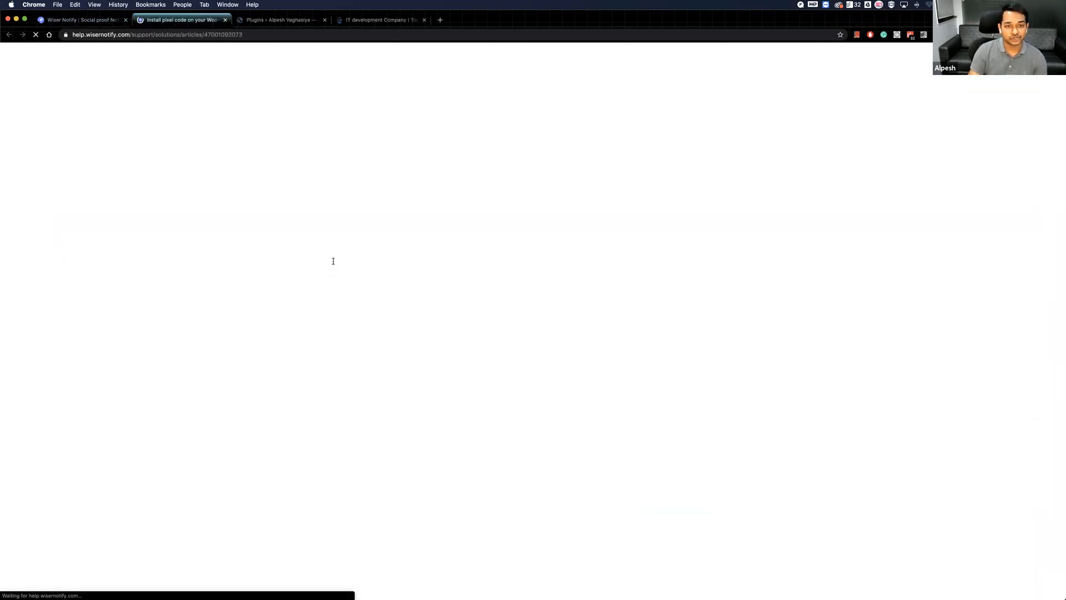
{"action": "scroll", "coordinate": [333, 262], "scroll_direction": "down", "scroll_amount": 5}
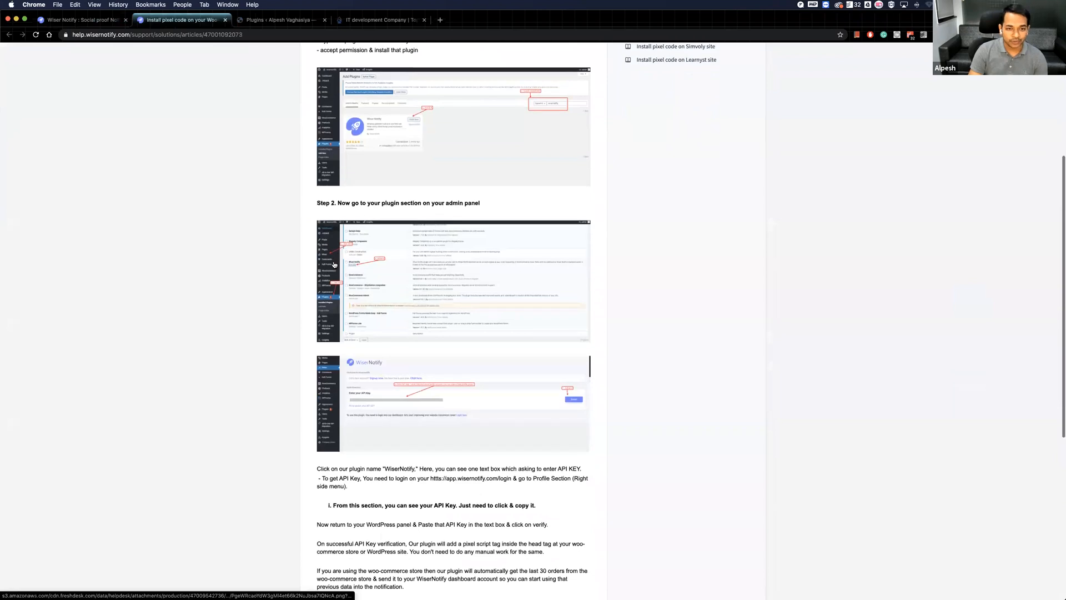
{"action": "scroll", "coordinate": [334, 263], "scroll_direction": "down", "scroll_amount": 1}
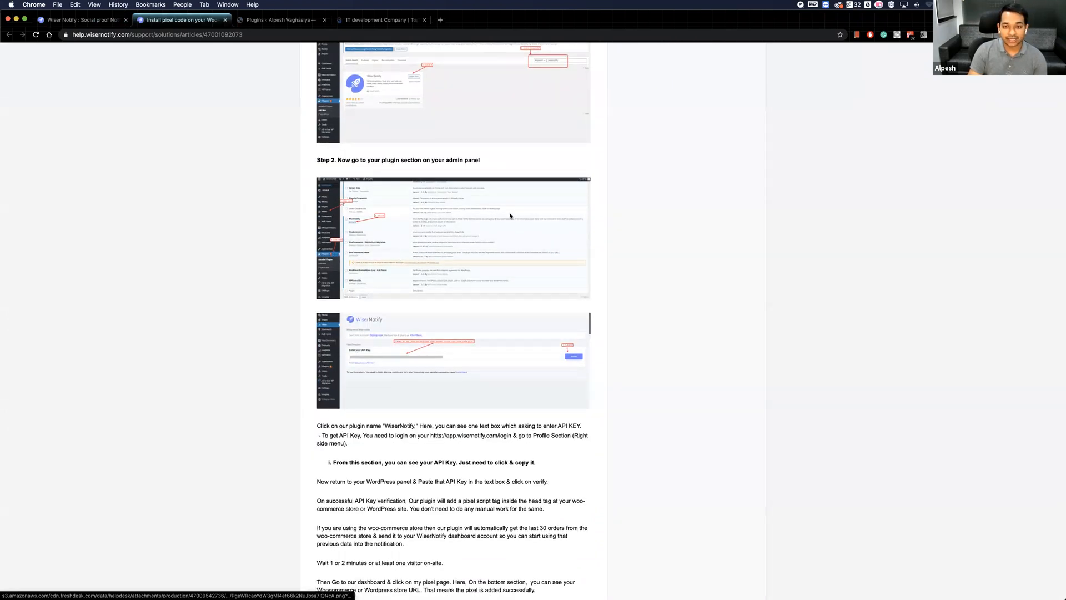
{"action": "key", "text": "super+w"}
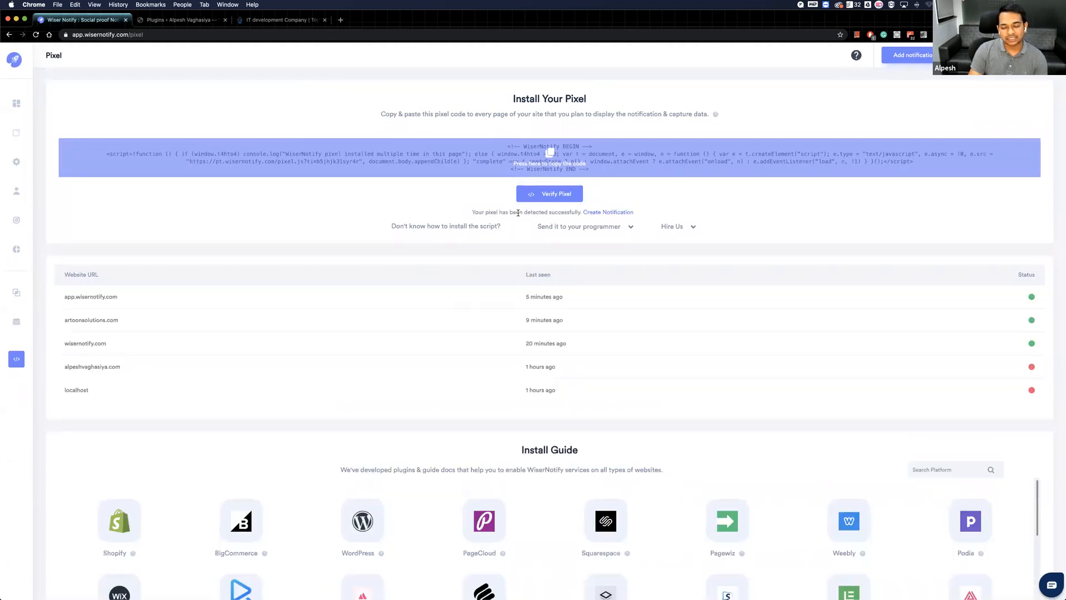
Examine the pixel detection result and the website list, focusing on the entry for the WordPress blog's domain.
{"action": "left_click_drag", "start_coordinate": [473, 213], "coordinate": [583, 213]}
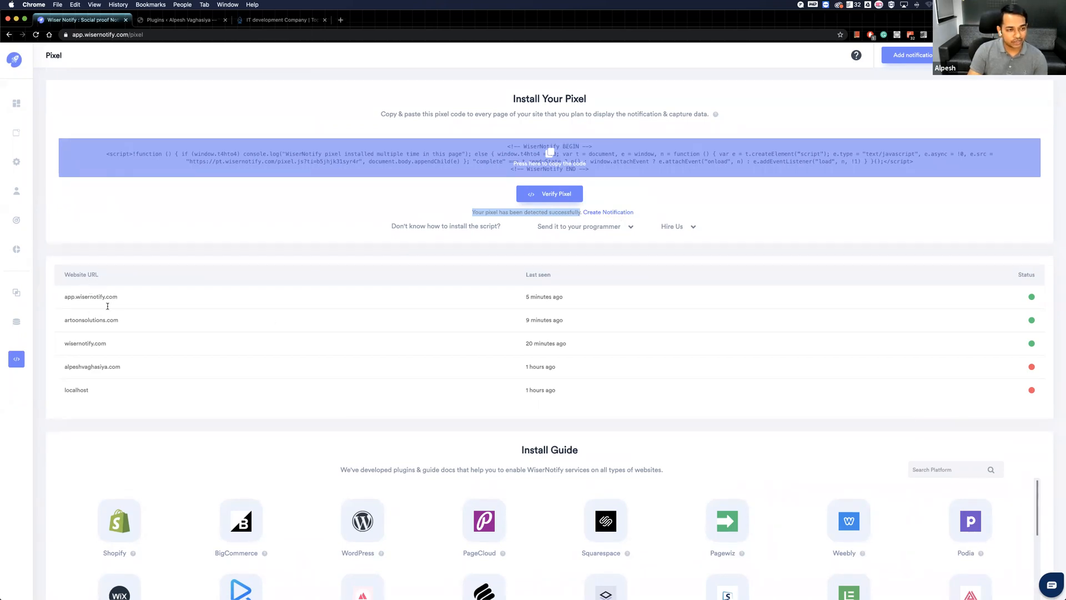
{"action": "scroll", "coordinate": [90, 339], "scroll_direction": "down", "scroll_amount": 1}
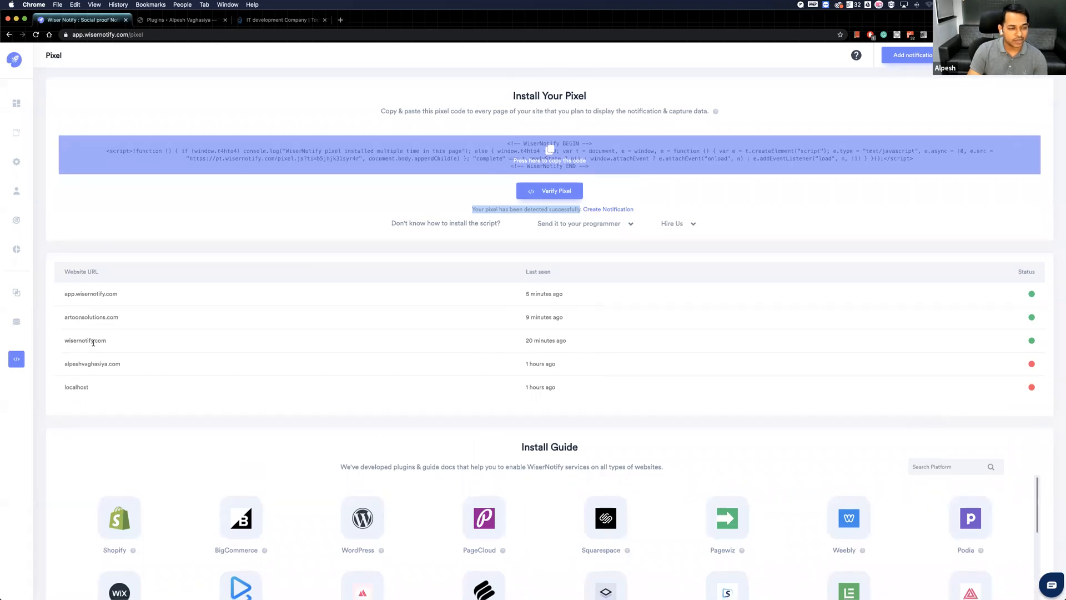
{"action": "scroll", "coordinate": [99, 356], "scroll_direction": "down", "scroll_amount": 1}
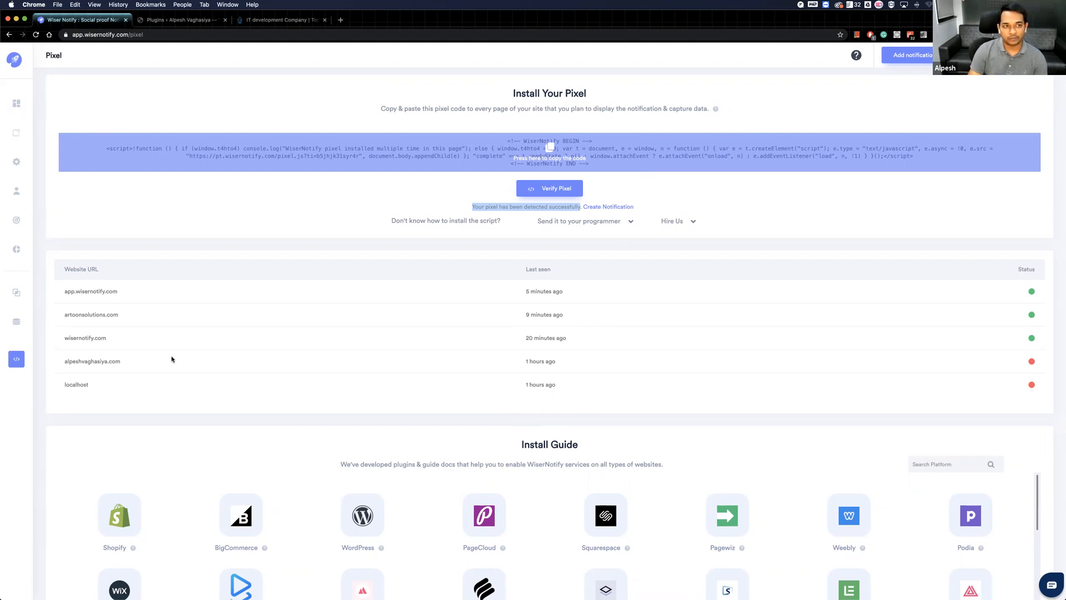
{"action": "left_click_drag", "start_coordinate": [121, 361], "coordinate": [62, 361]}
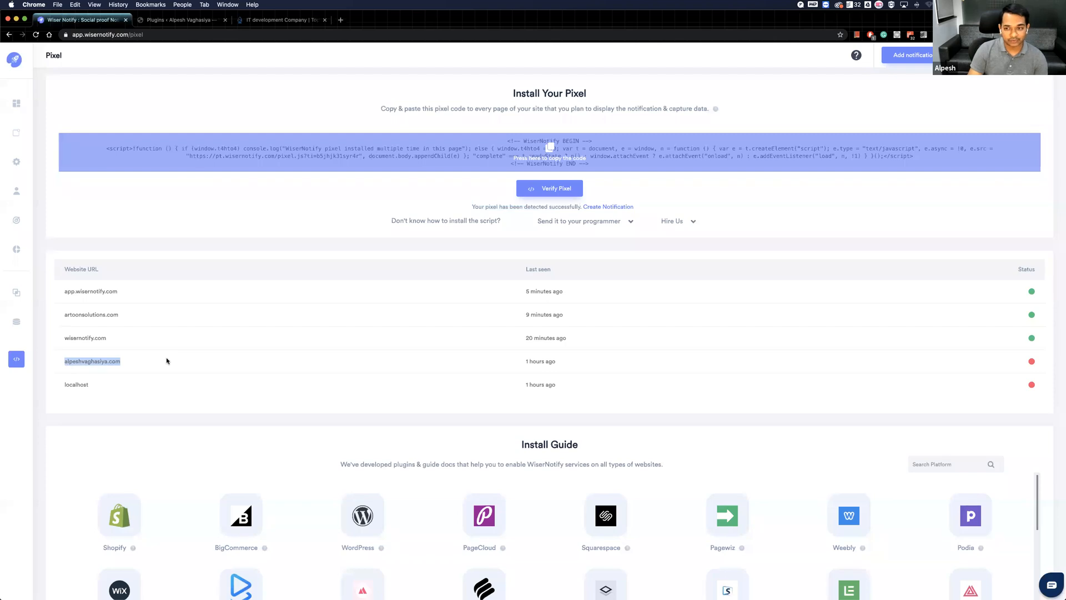
{"action": "left_click", "coordinate": [266, 241]}
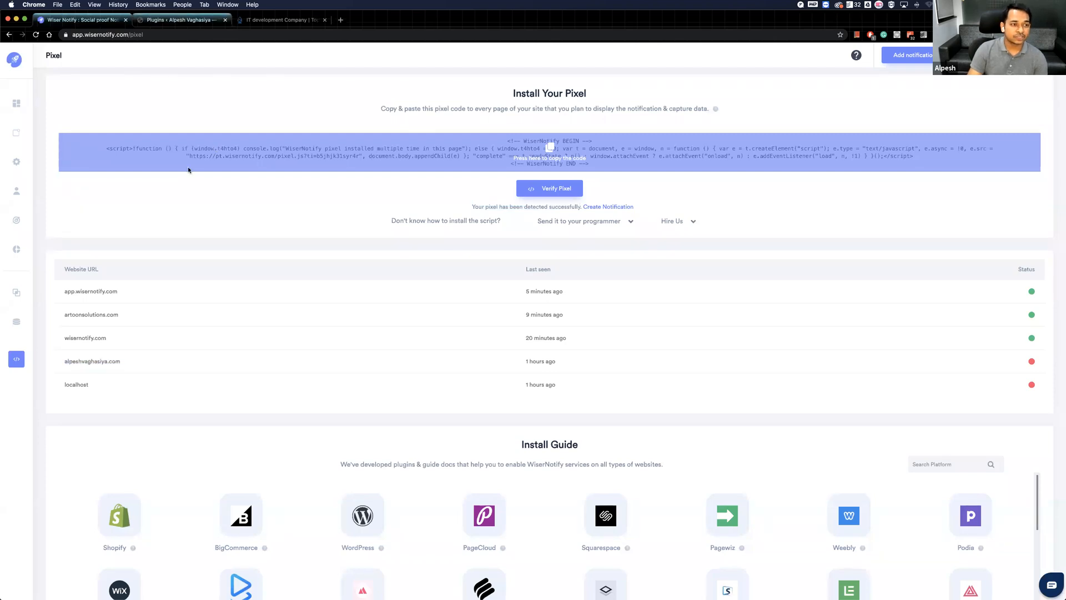
Switch to the blog's WordPress admin and search the plugin directory for "wisernotify".
{"action": "key", "text": "ctrl+Tab"}
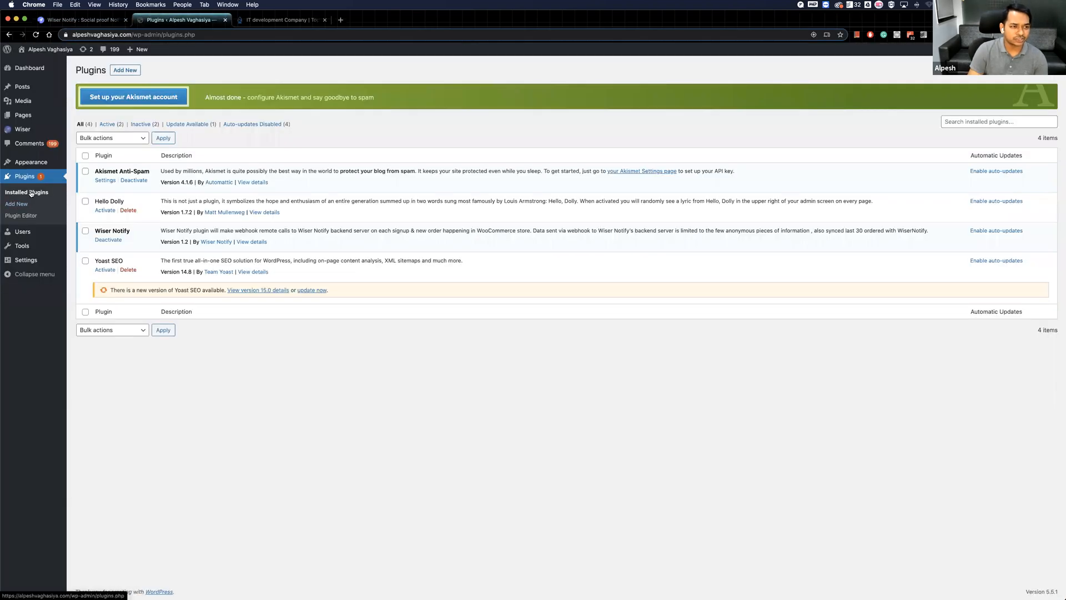
{"action": "left_click", "coordinate": [30, 192]}
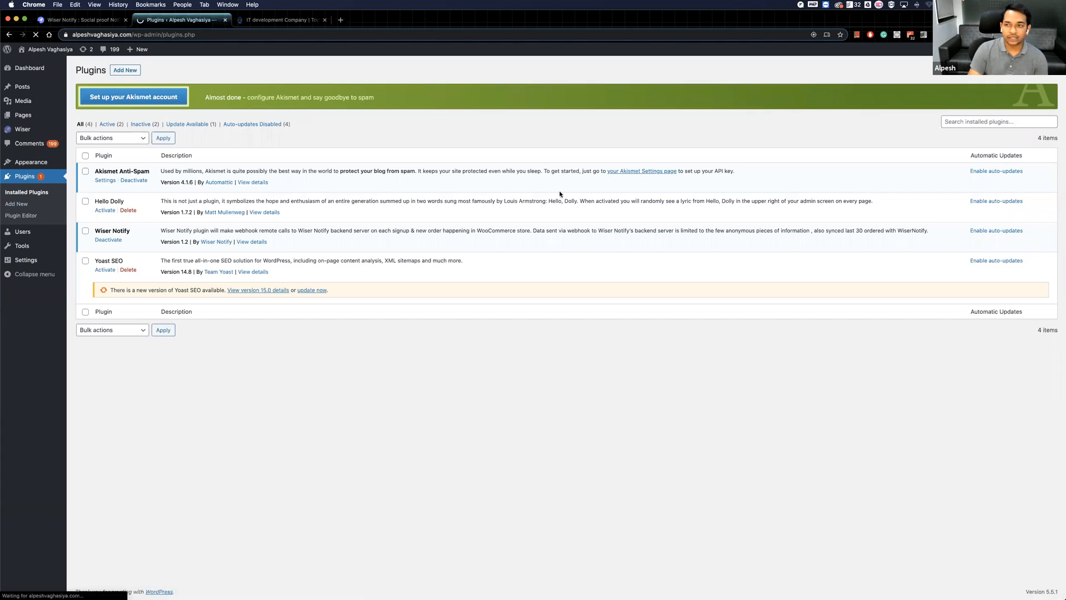
{"action": "left_click", "coordinate": [21, 205]}
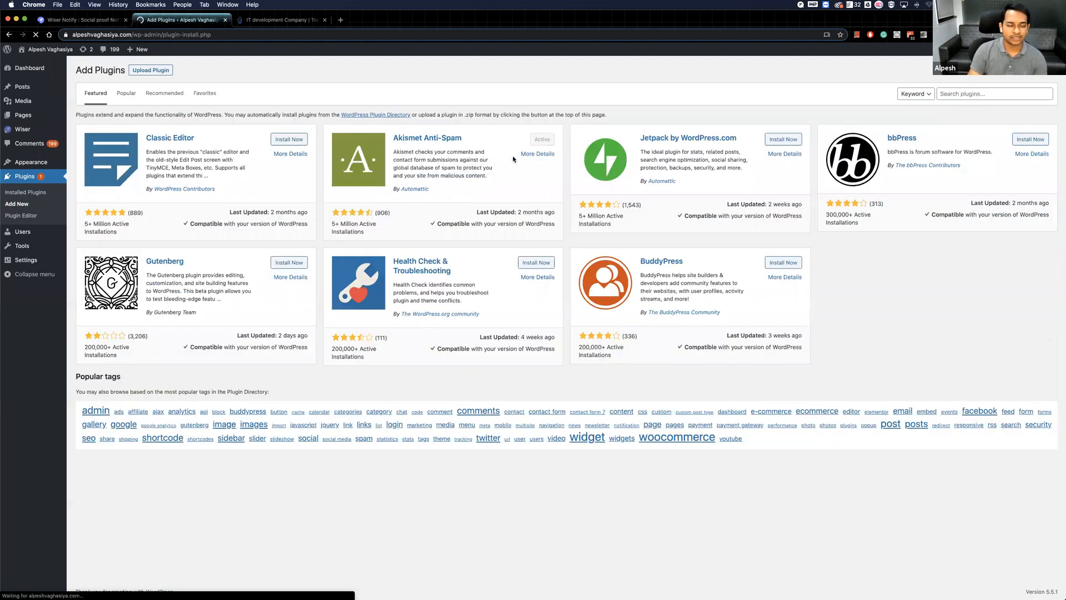
{"action": "type", "text": "wisernotify"}
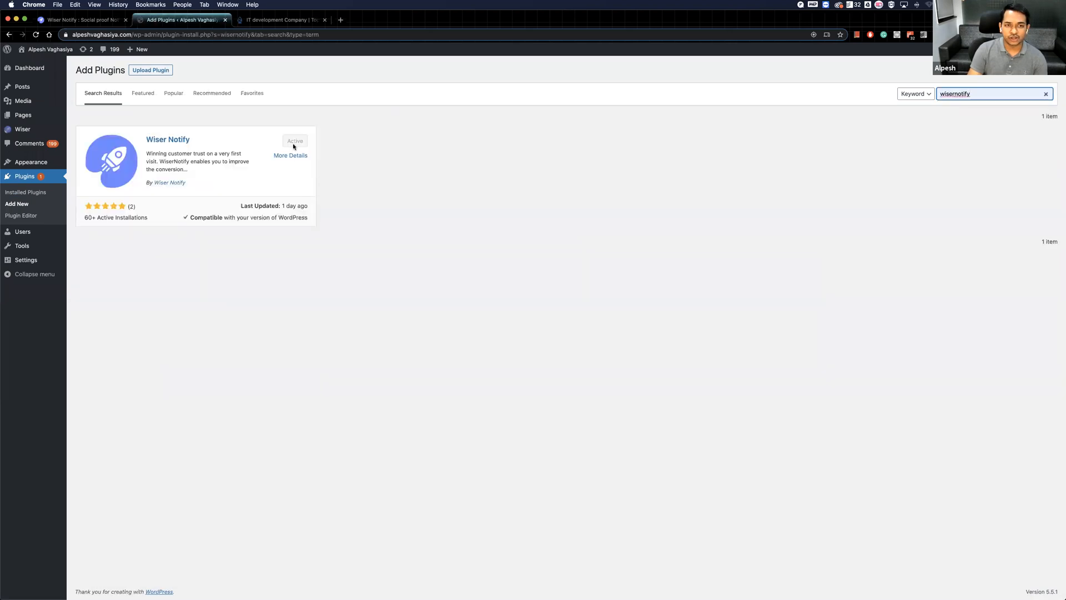
Look at the API key field in the Wiser plugin settings and open the WiserNotify account profile that holds the key.
{"action": "left_click", "coordinate": [23, 130]}
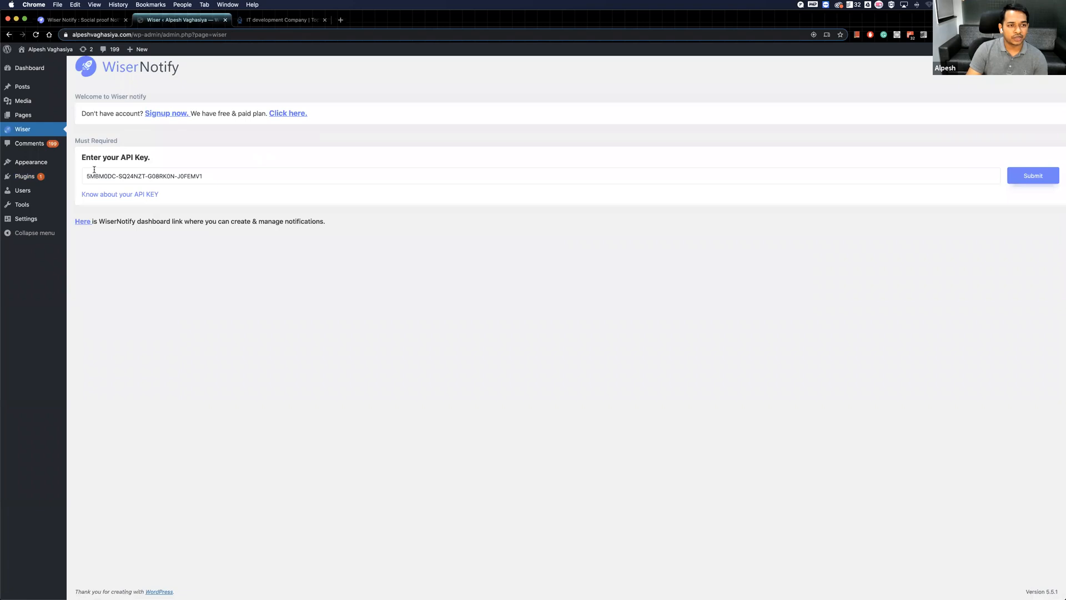
{"action": "left_click", "coordinate": [209, 176]}
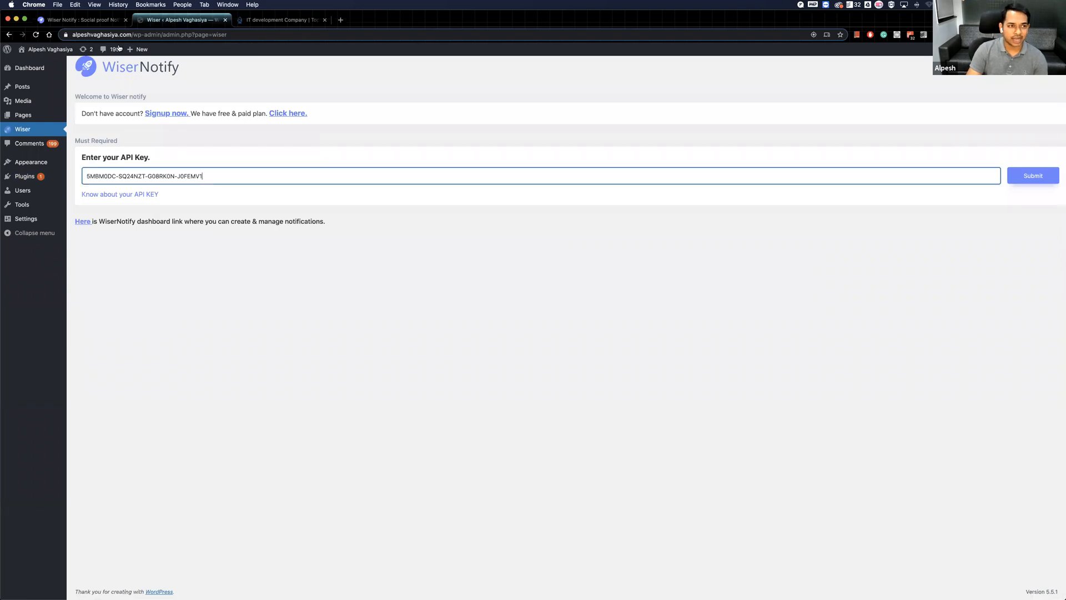
{"action": "left_click", "coordinate": [93, 23]}
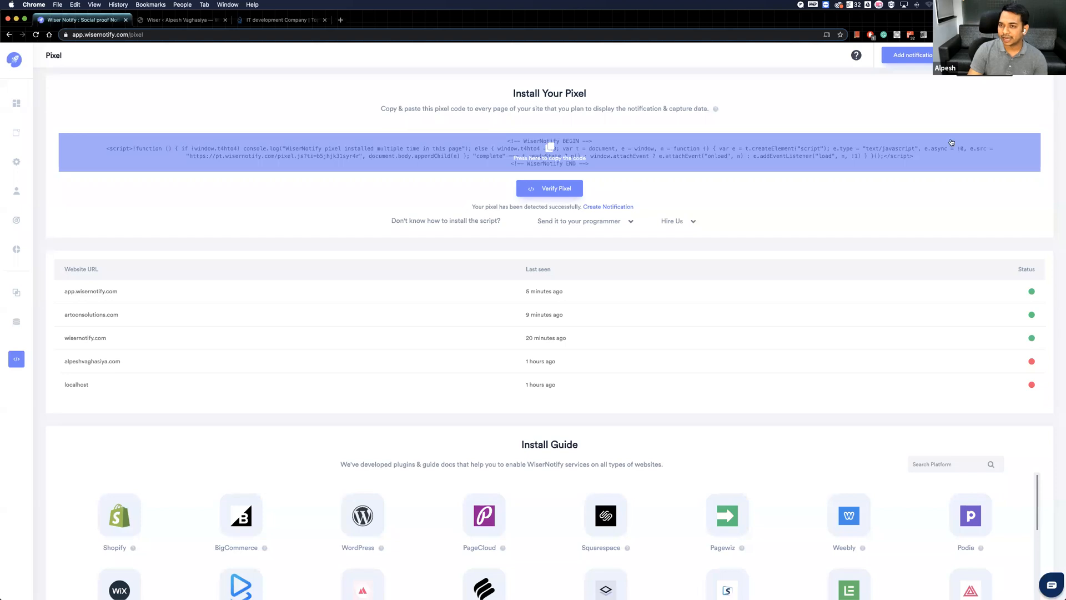
{"action": "left_click", "coordinate": [927, 139]}
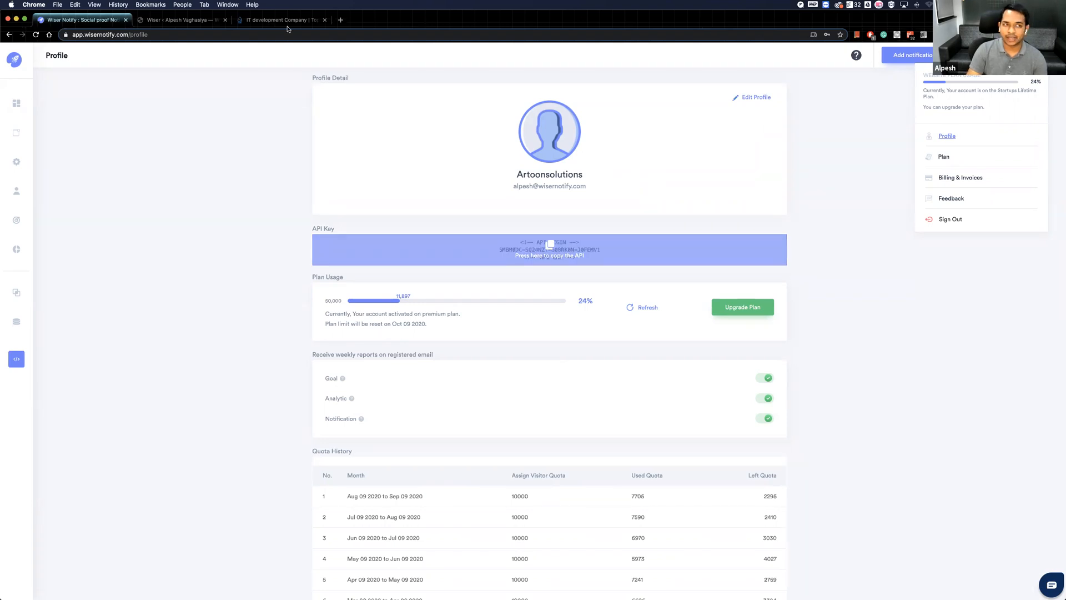
Reposition the browser window to expose the whole account menu, and compare the API key between the plugin settings and the profile.
{"action": "left_click_drag", "start_coordinate": [0, 10], "coordinate": [264, 74]}
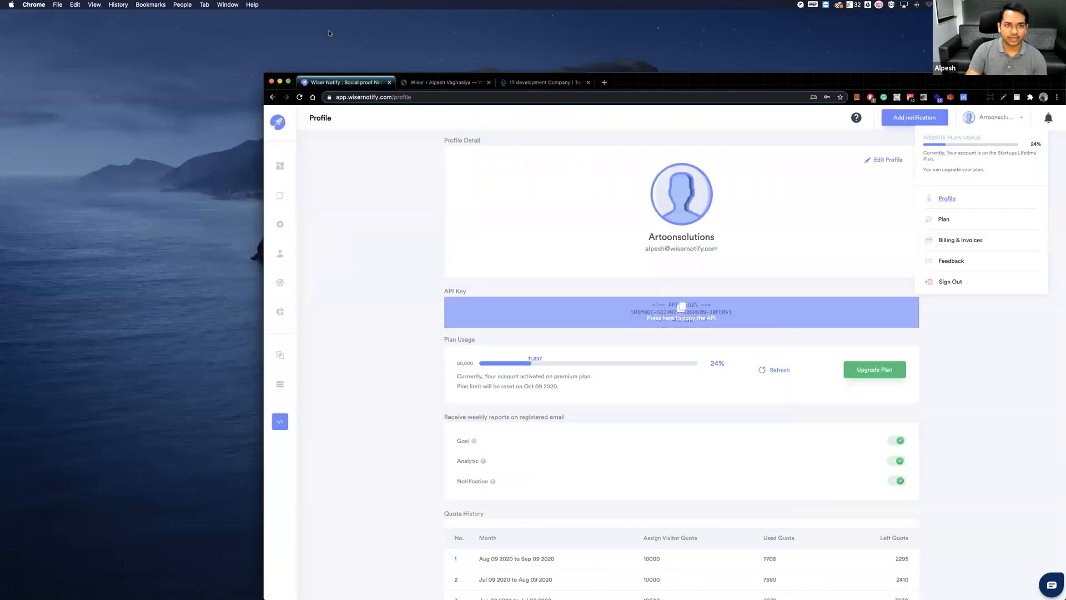
{"action": "left_click_drag", "start_coordinate": [628, 82], "coordinate": [510, 28]}
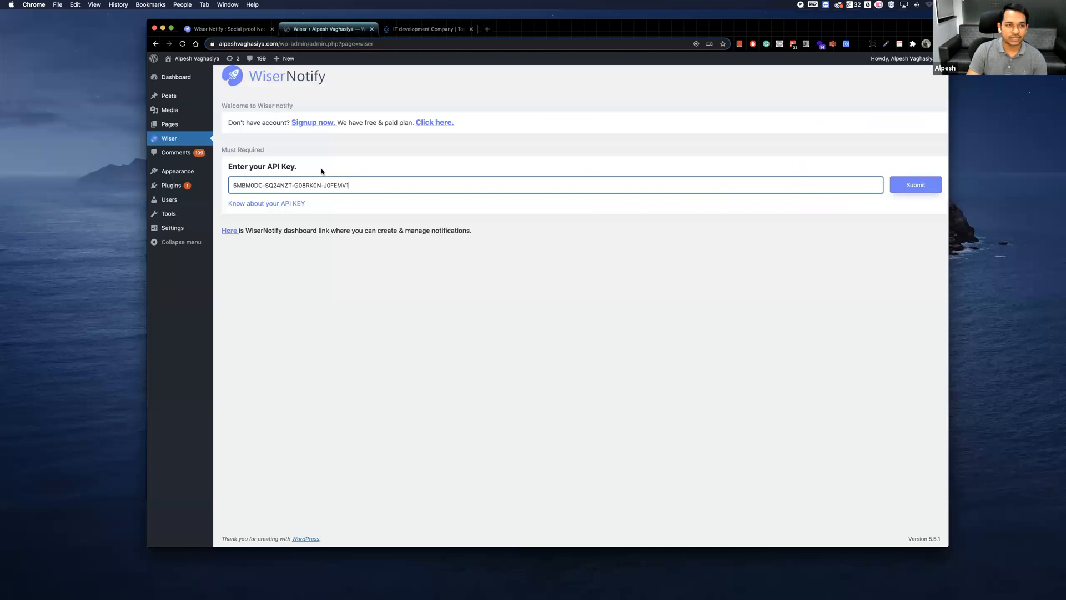
{"action": "key", "text": "ctrl+shift+Tab"}
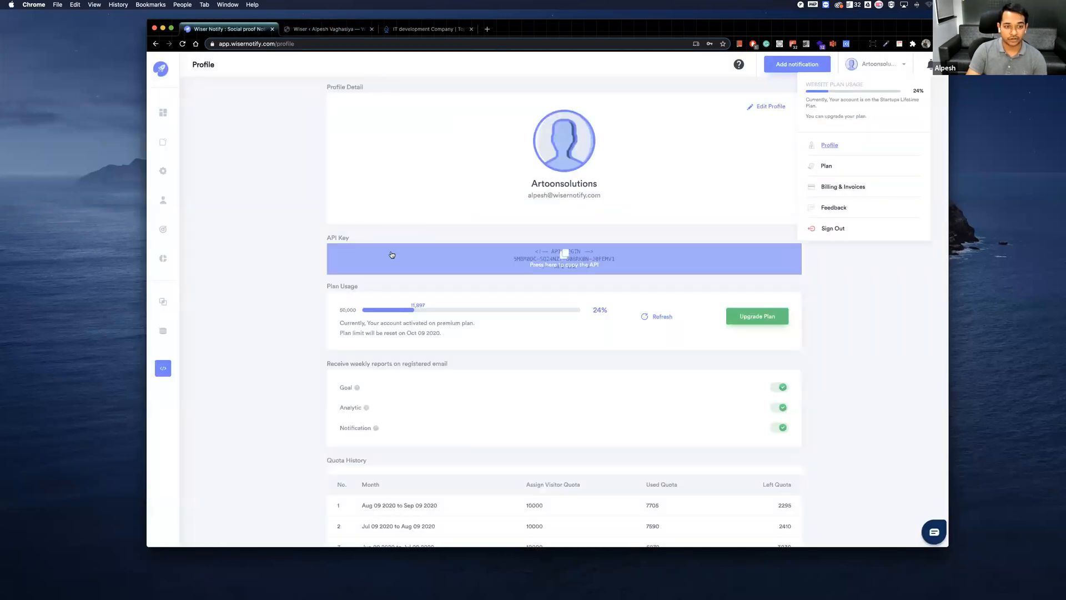
Return to the Pixel page and check the last-seen time and status of the WordPress blog's domain.
{"action": "left_click", "coordinate": [199, 367]}
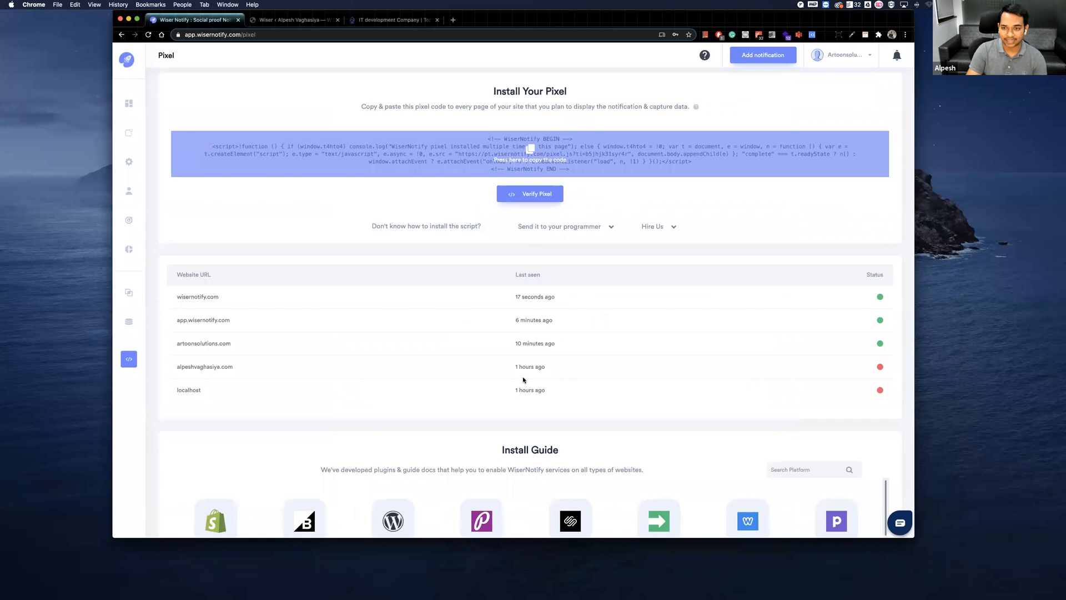
{"action": "scroll", "coordinate": [879, 285], "scroll_direction": "down", "scroll_amount": 2}
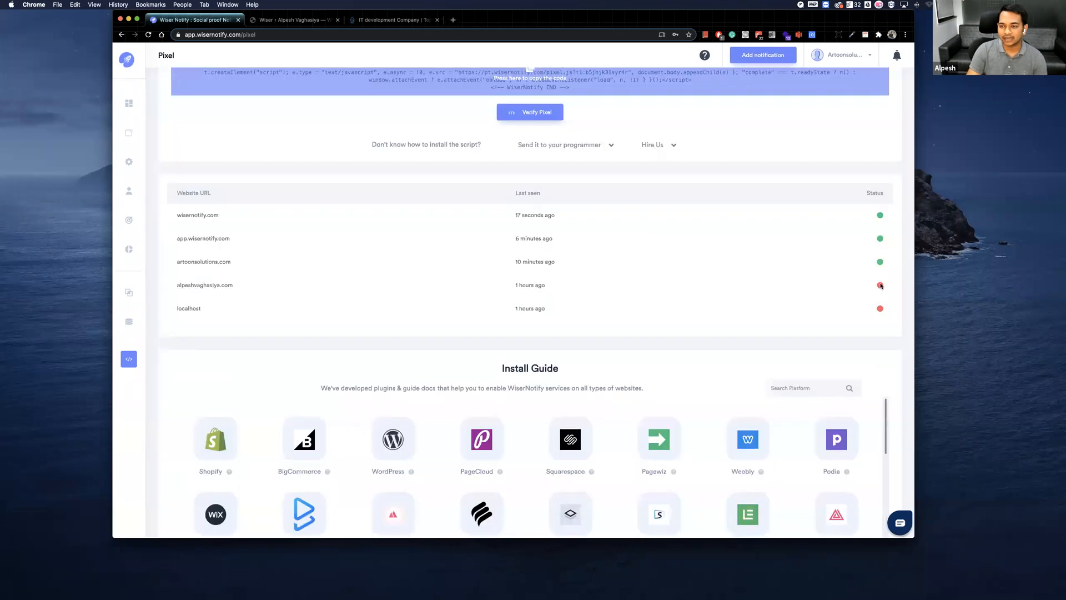
{"action": "left_click_drag", "start_coordinate": [515, 286], "coordinate": [548, 287]}
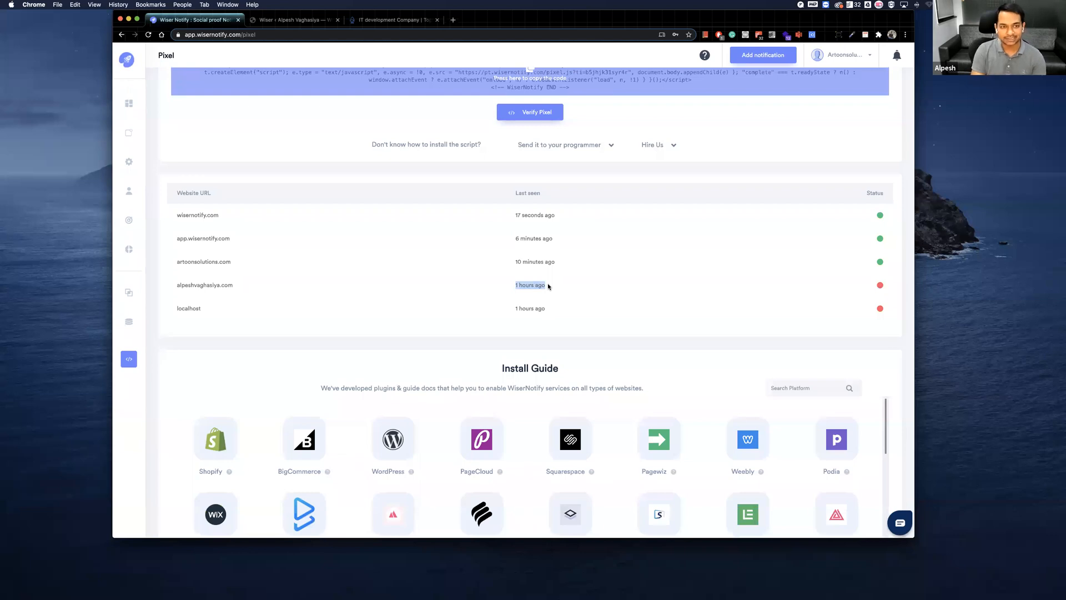
Visit the WordPress blog in a new tab and in an incognito window to generate site traffic, closing the incognito page.
{"action": "key", "text": "super+t"}
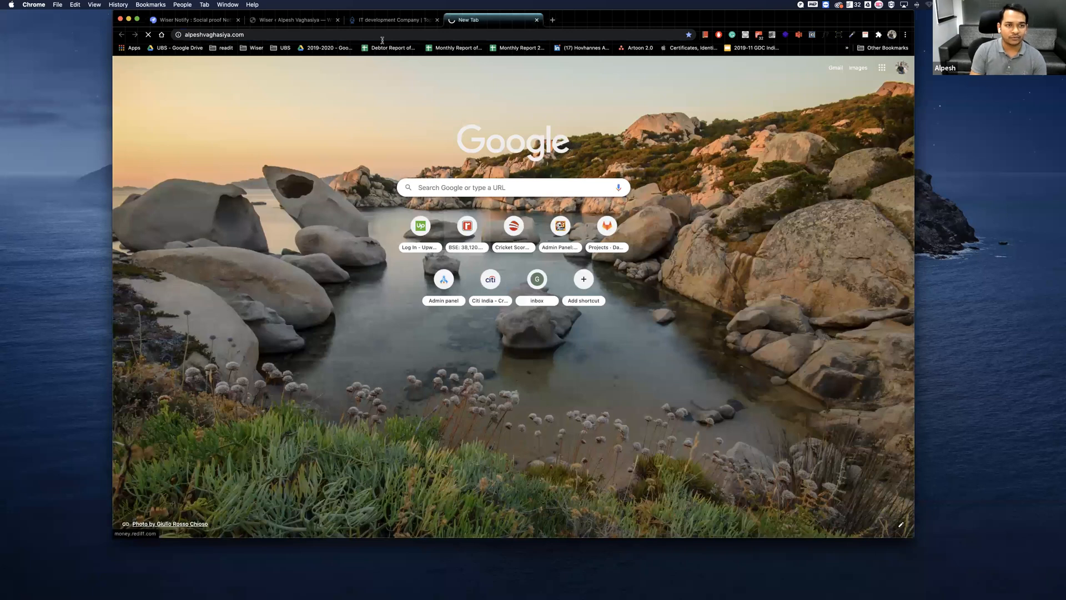
{"action": "key", "text": "super+shift+n"}
{"action": "type", "text": "a"}
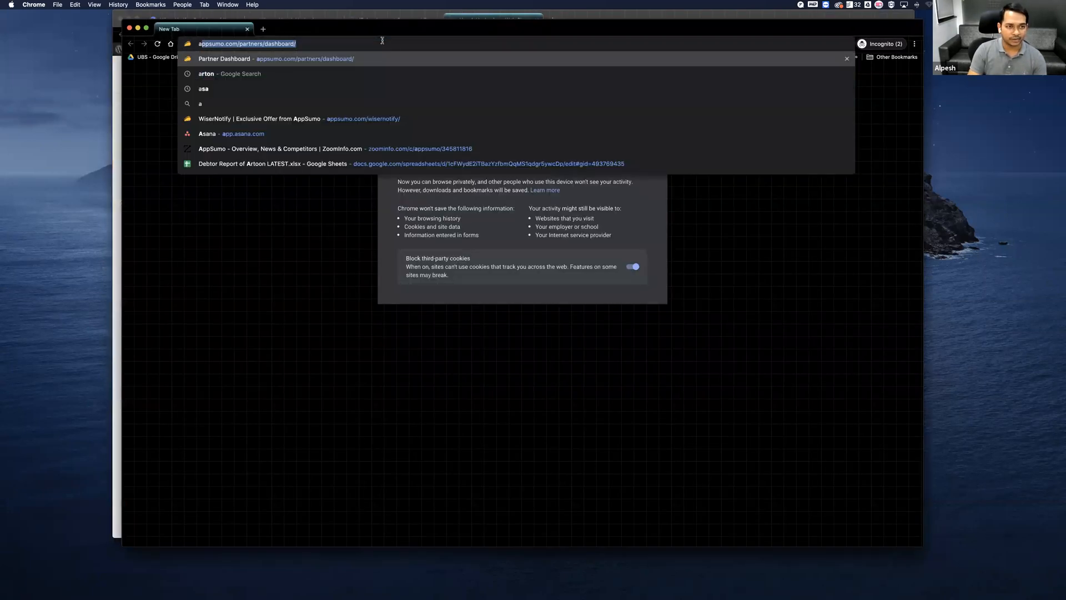
{"action": "type", "text": "l"}
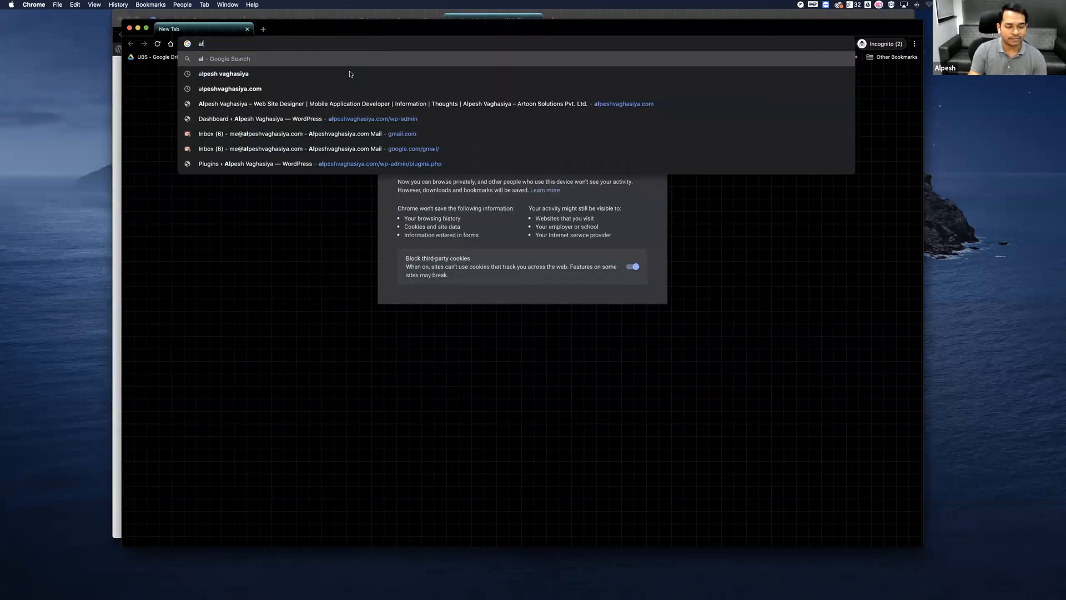
{"action": "left_click", "coordinate": [283, 90]}
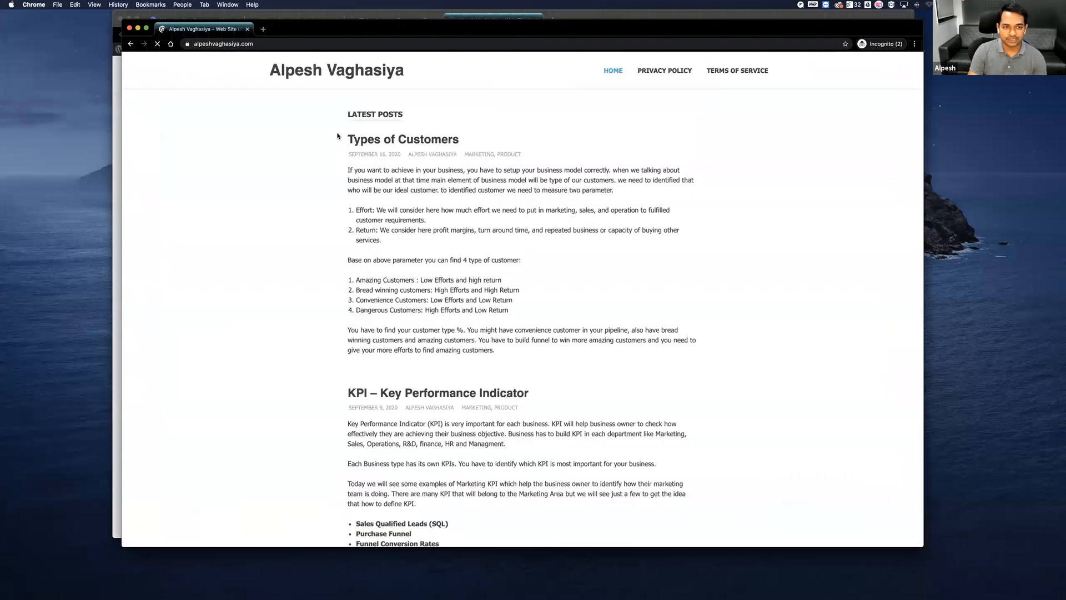
{"action": "scroll", "coordinate": [288, 132], "scroll_direction": "down", "scroll_amount": 4}
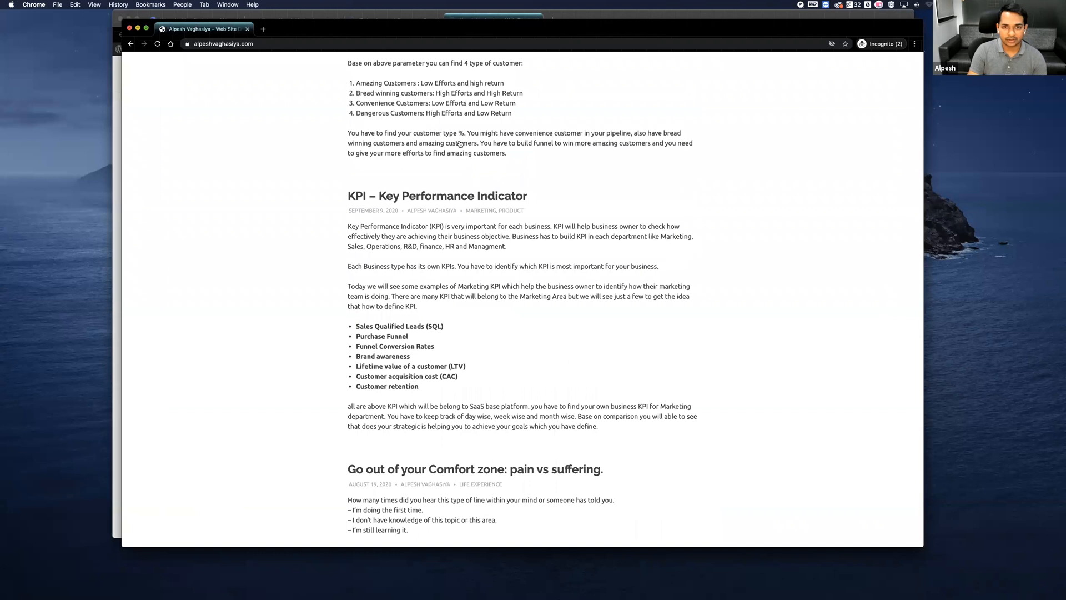
{"action": "key", "text": "super+w"}
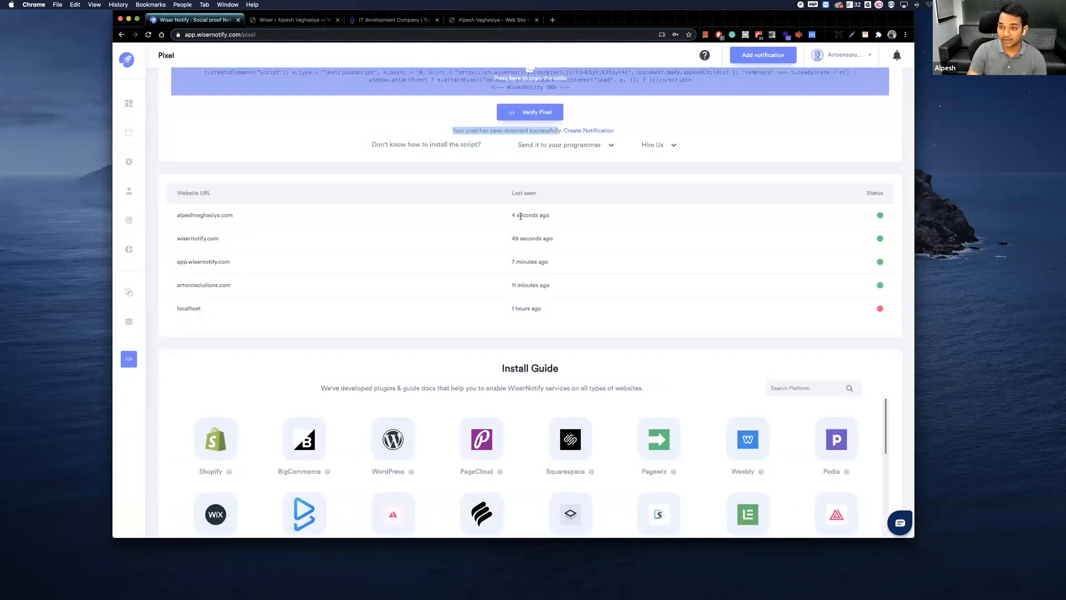
Review the WordPress blog's last-seen time on the Pixel page and start creating a notification.
{"action": "left_click_drag", "start_coordinate": [512, 215], "coordinate": [558, 217]}
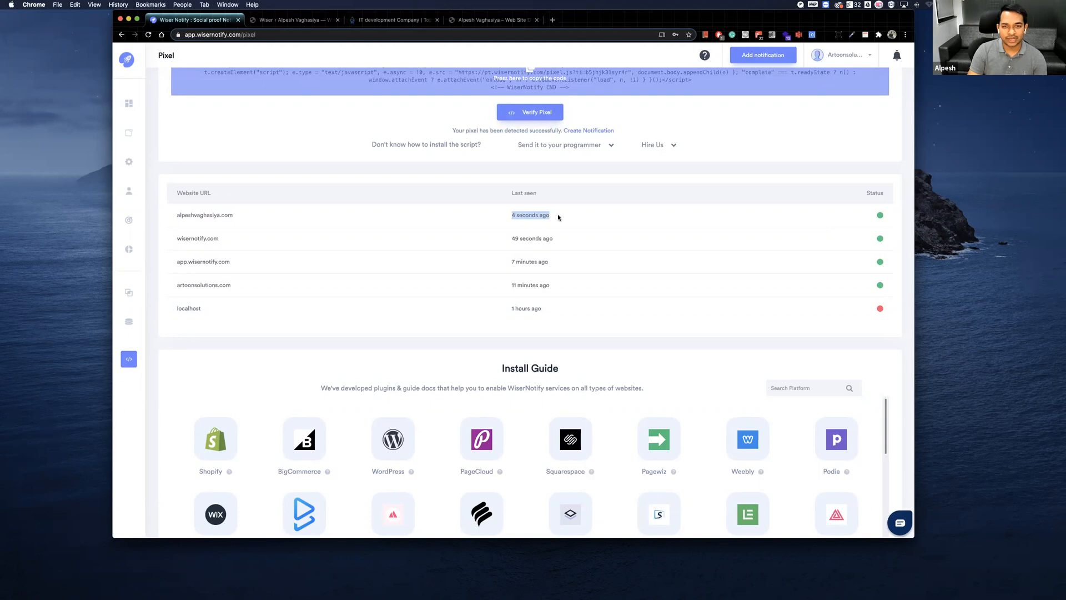
{"action": "scroll", "coordinate": [557, 215], "scroll_direction": "down", "scroll_amount": 1}
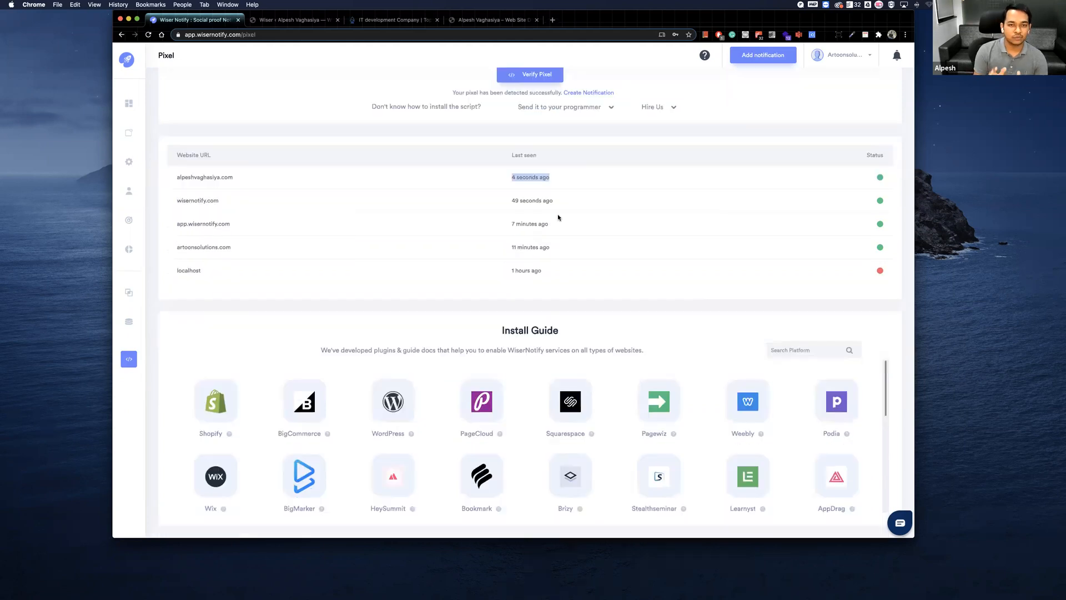
{"action": "scroll", "coordinate": [557, 215], "scroll_direction": "up", "scroll_amount": 3}
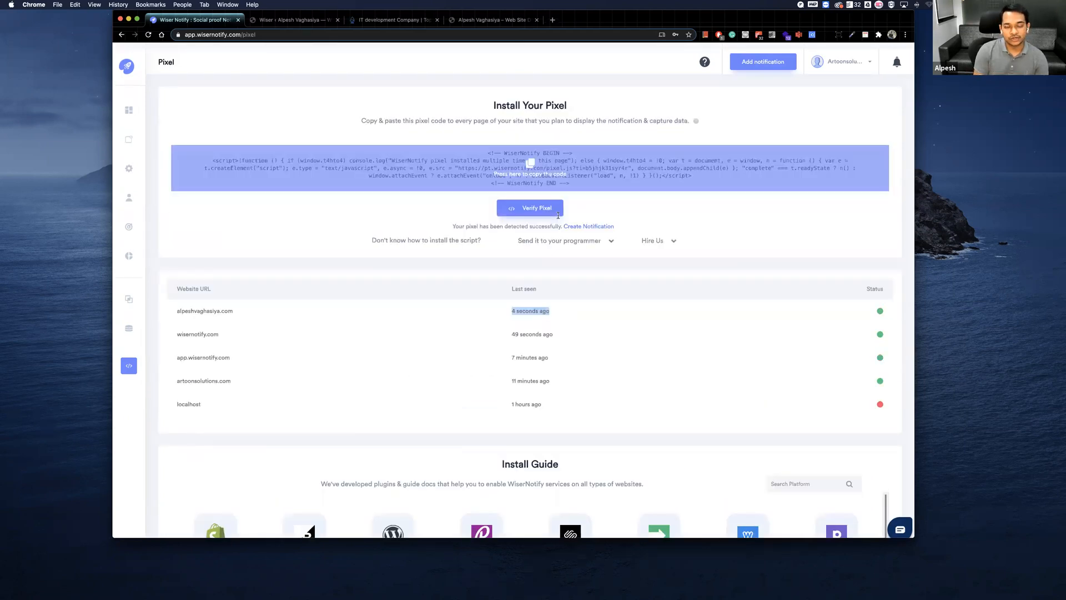
{"action": "scroll", "coordinate": [557, 215], "scroll_direction": "down", "scroll_amount": 1}
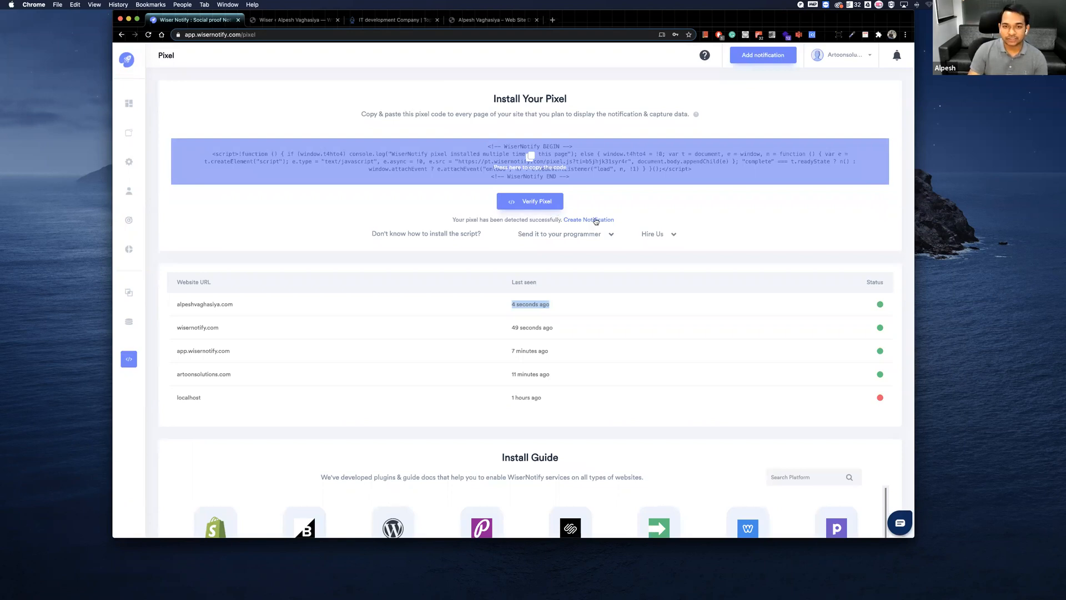
{"action": "left_click", "coordinate": [588, 220]}
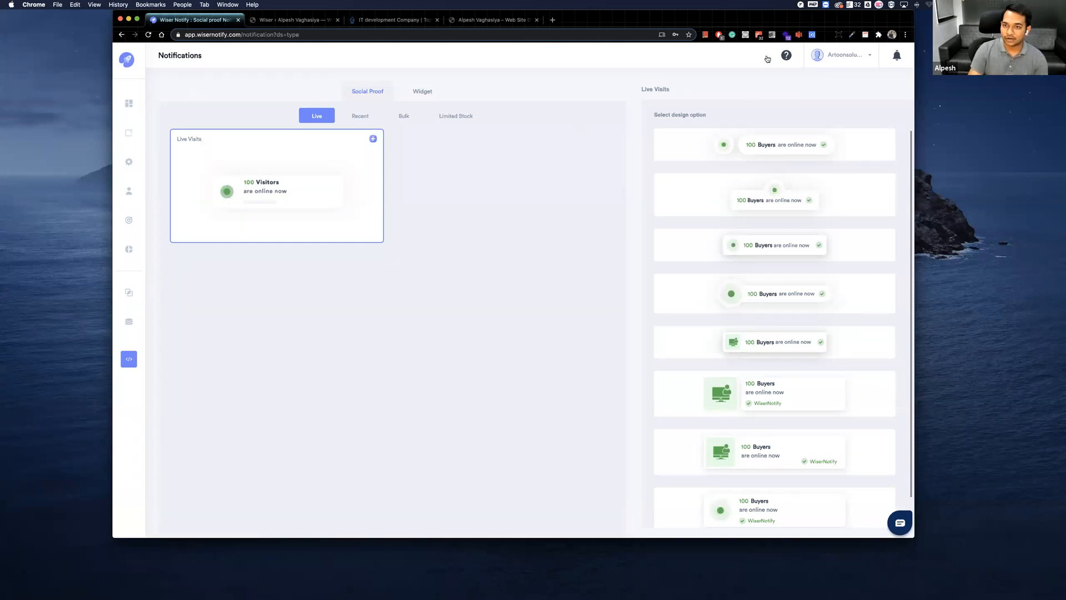
Review the Live and Recent social proof notification types, including the Live Visits, Conversion and Purchased design options.
{"action": "left_click", "coordinate": [133, 104]}
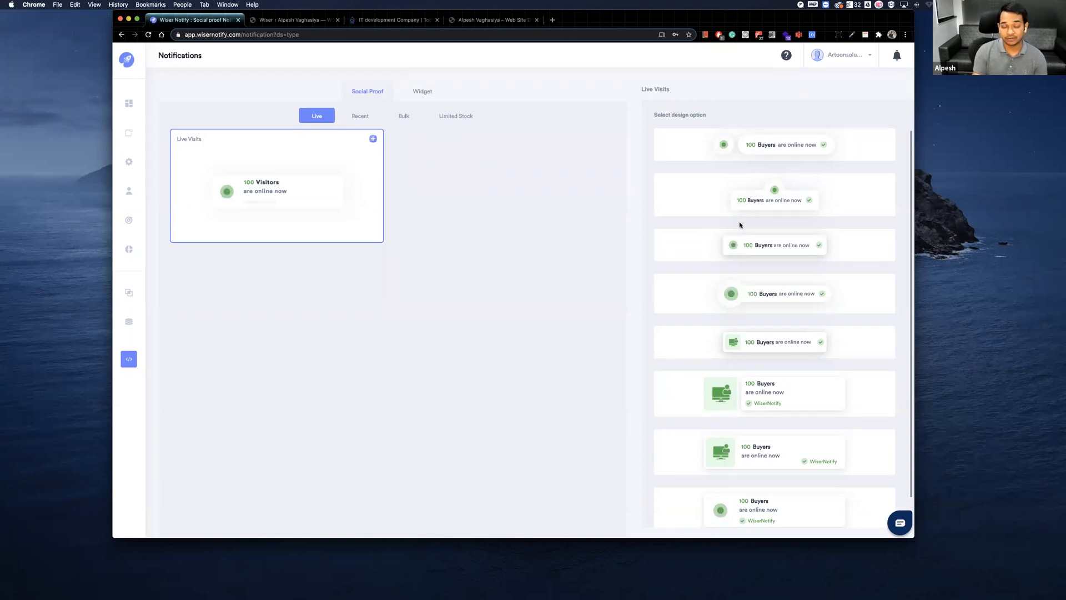
{"action": "scroll", "coordinate": [739, 225], "scroll_direction": "down", "scroll_amount": 1}
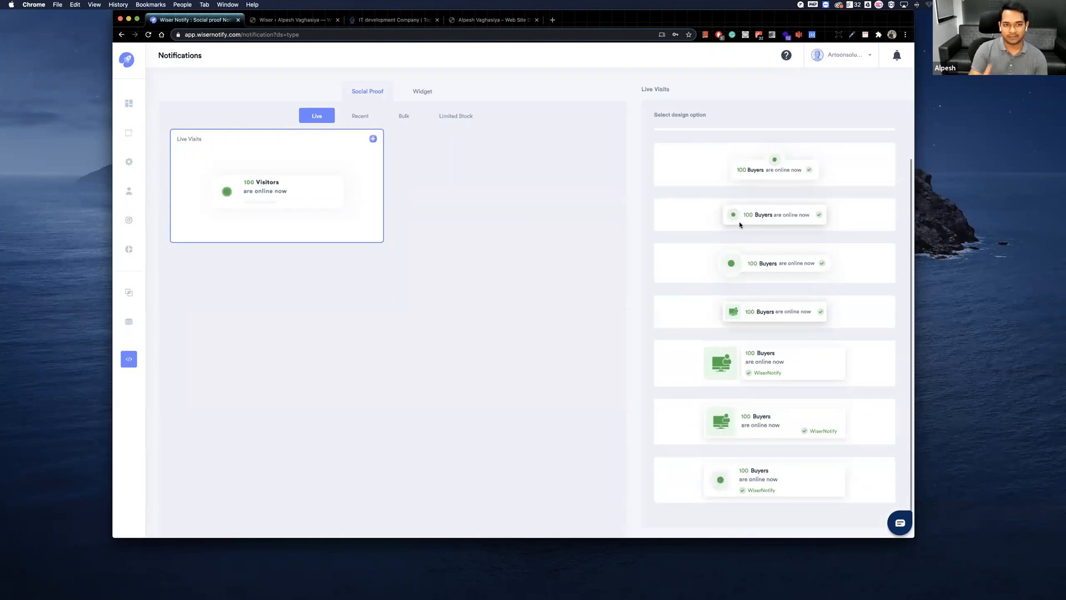
{"action": "scroll", "coordinate": [731, 226], "scroll_direction": "up", "scroll_amount": 1}
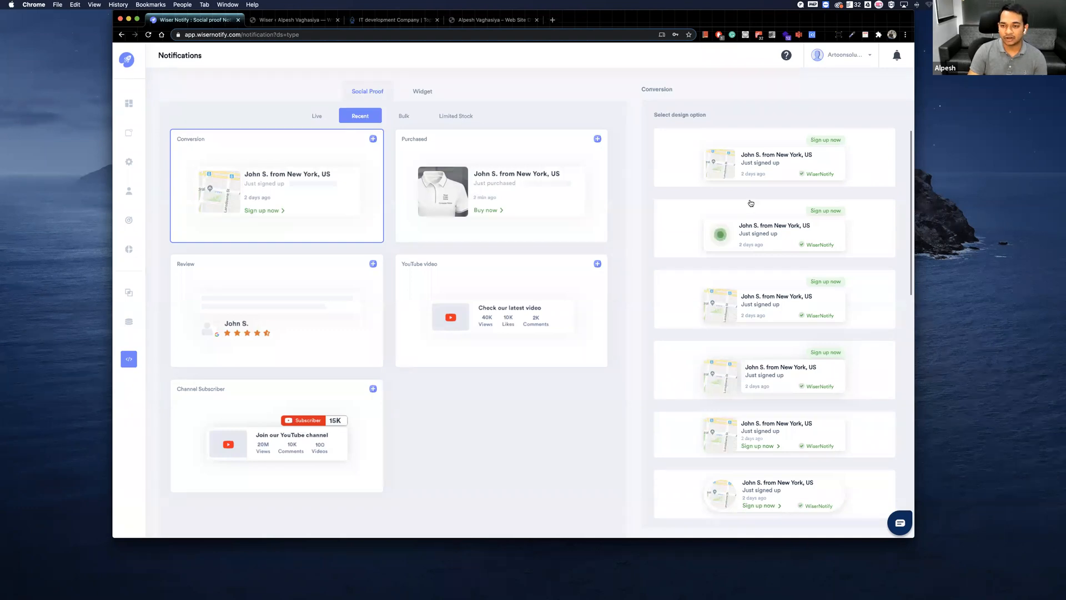
{"action": "left_click", "coordinate": [517, 191]}
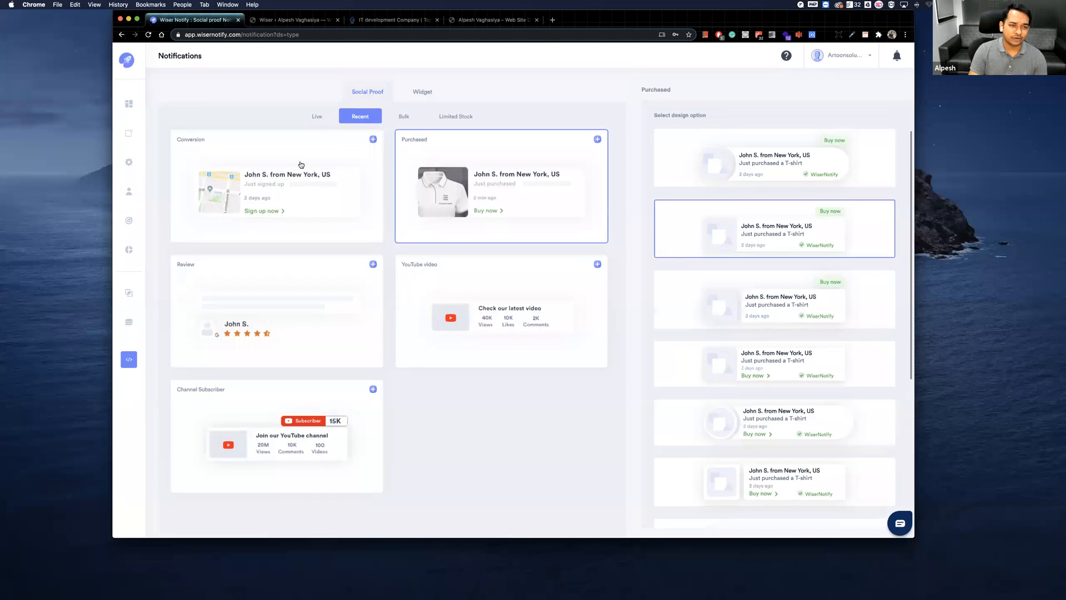
{"action": "left_click", "coordinate": [307, 114]}
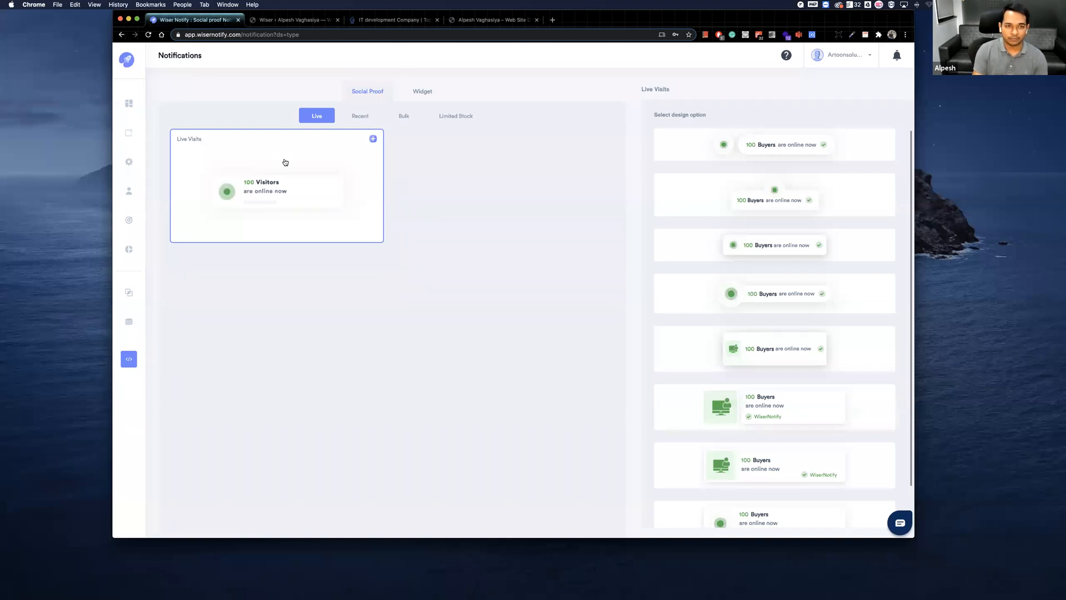
{"action": "left_click", "coordinate": [360, 116]}
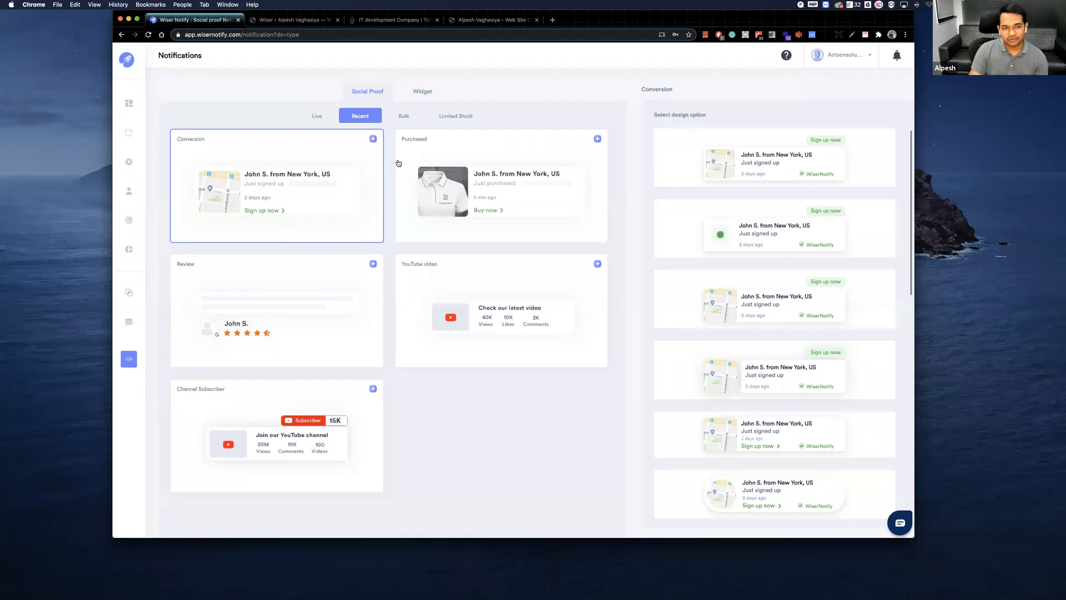
{"action": "left_click", "coordinate": [466, 160]}
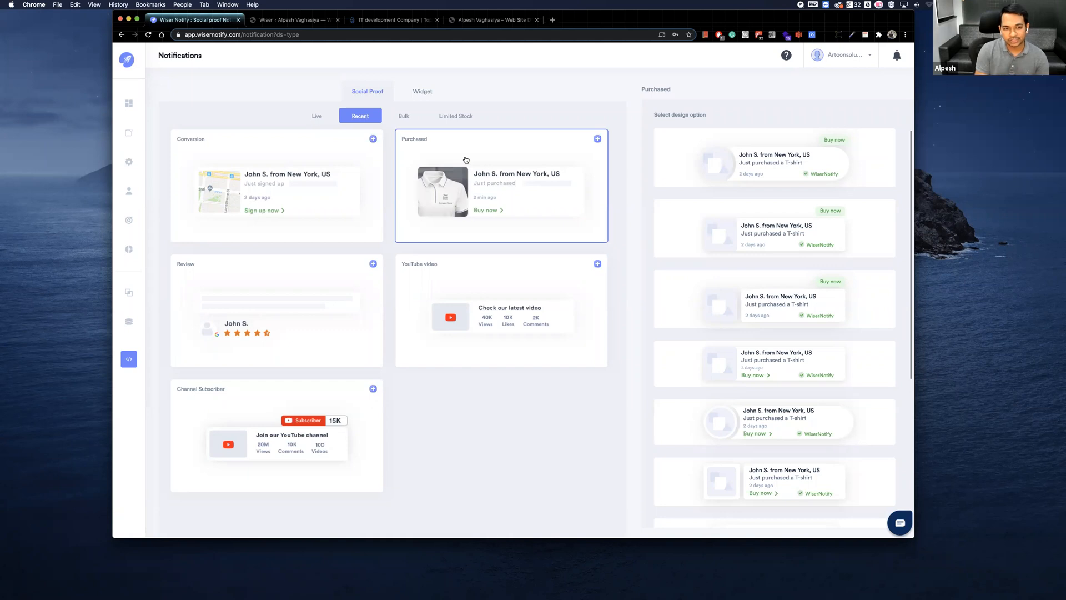
Review the Bulk conversion, purchase, review and recently viewed count notifications, and the Limited Stock type.
{"action": "left_click", "coordinate": [401, 116]}
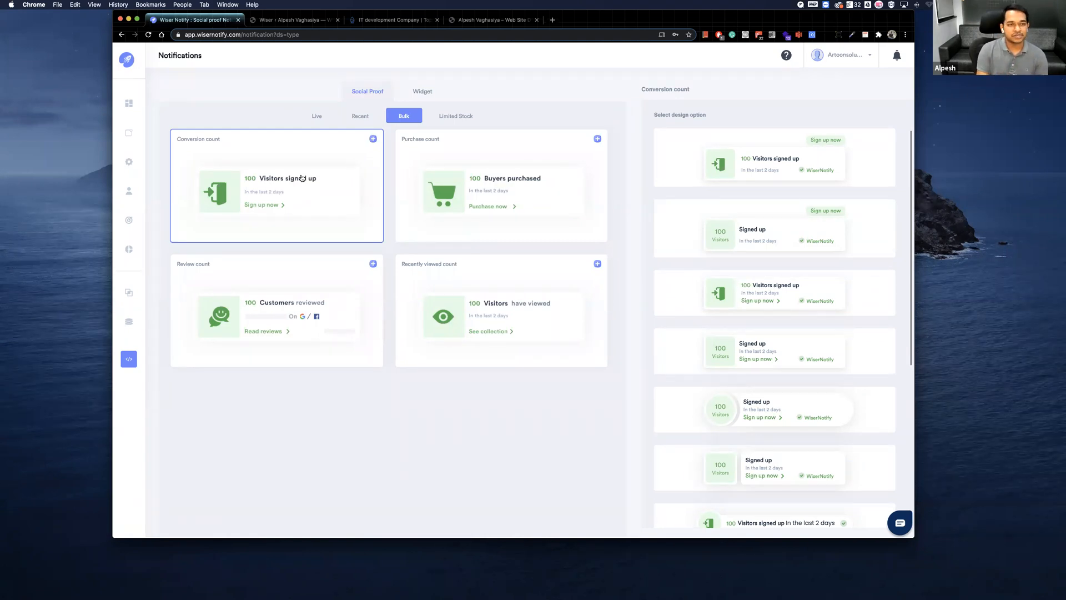
{"action": "left_click", "coordinate": [430, 164]}
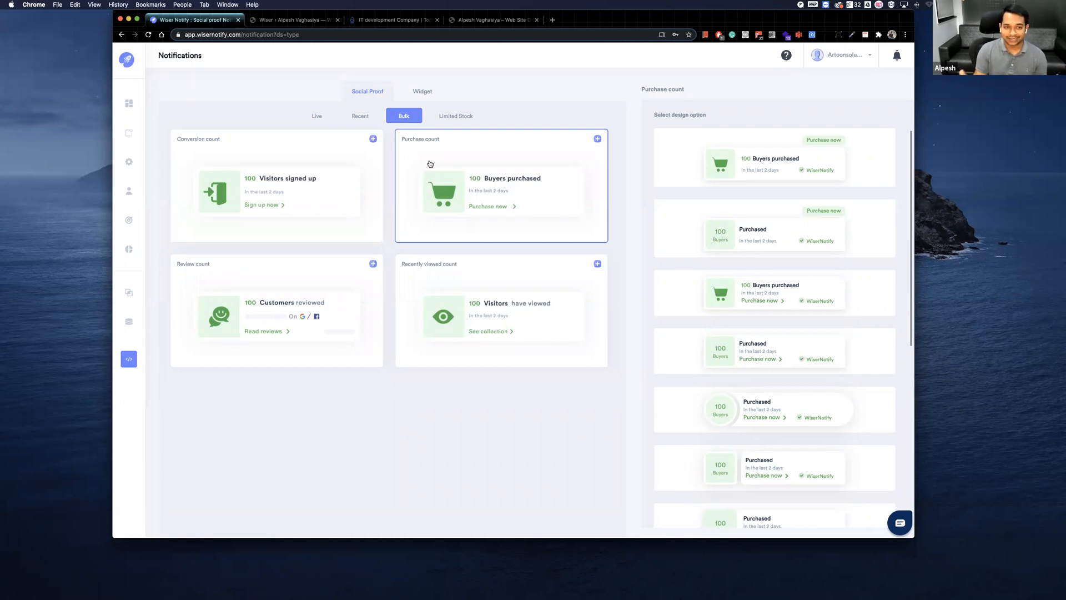
{"action": "left_click", "coordinate": [290, 275]}
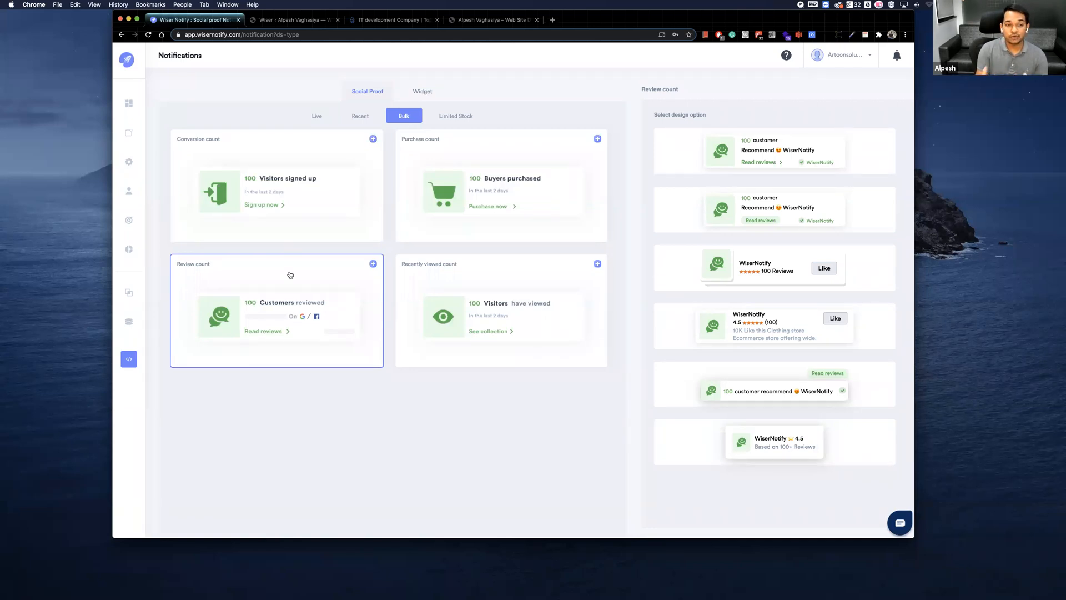
{"action": "left_click", "coordinate": [431, 284]}
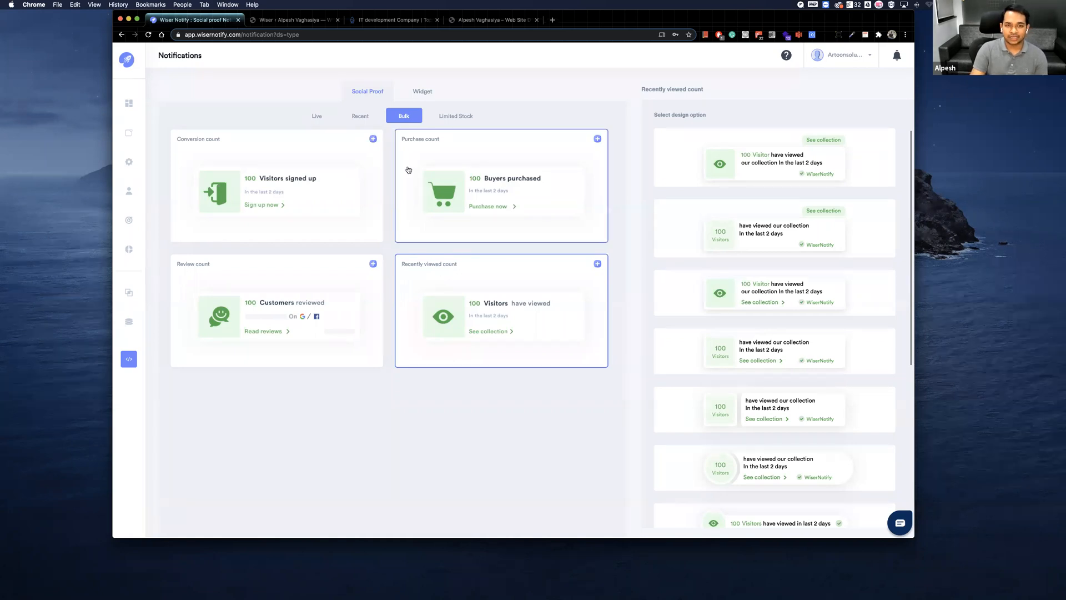
{"action": "left_click", "coordinate": [454, 116]}
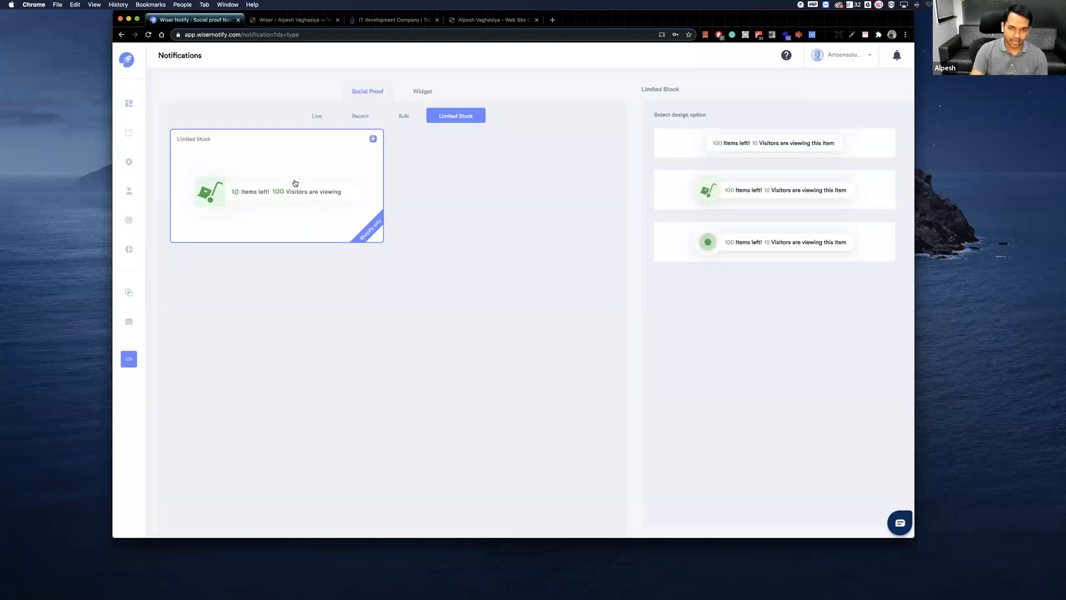
Browse the Announcement, Call To Action, Collector, Feed and Other widgets, and view the Blinking tab's creation form without creating it.
{"action": "left_click", "coordinate": [430, 95]}
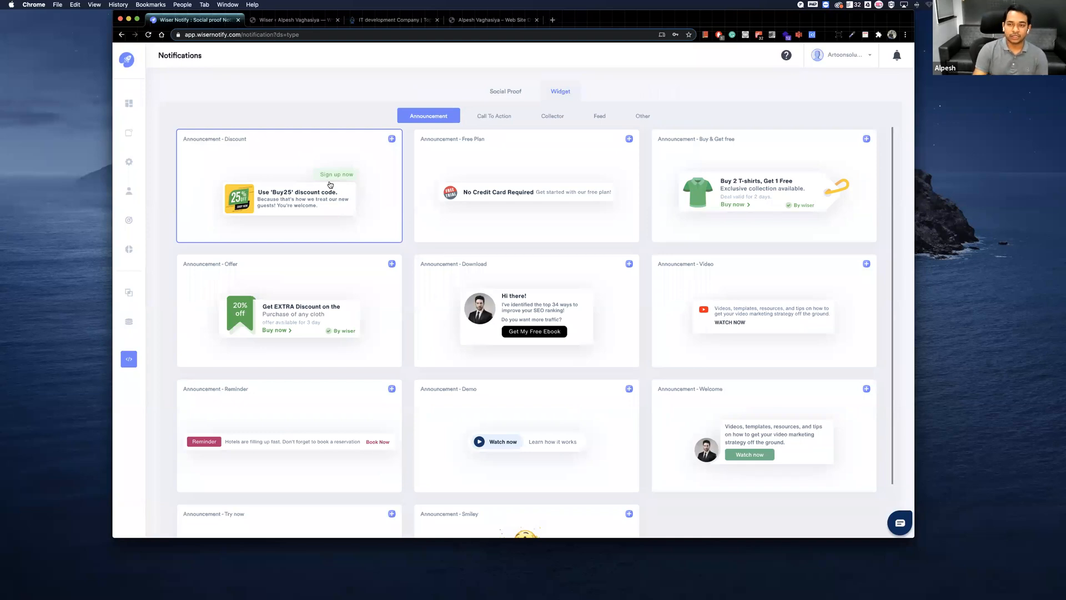
{"action": "scroll", "coordinate": [352, 214], "scroll_direction": "down", "scroll_amount": 2}
{"action": "scroll", "coordinate": [352, 214], "scroll_direction": "up", "scroll_amount": 2}
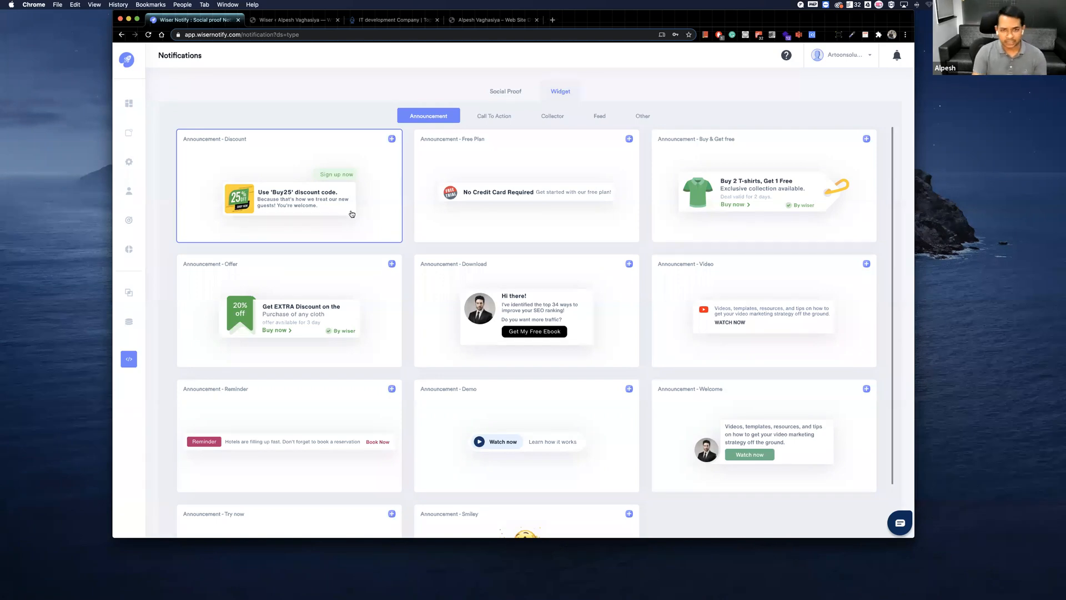
{"action": "left_click", "coordinate": [502, 117]}
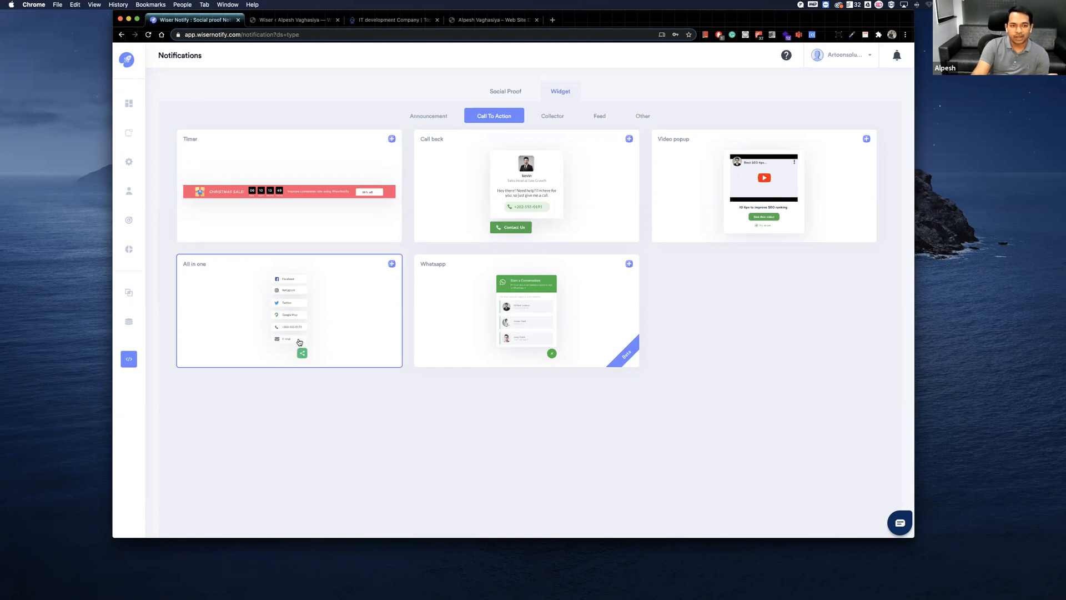
{"action": "left_click", "coordinate": [562, 118]}
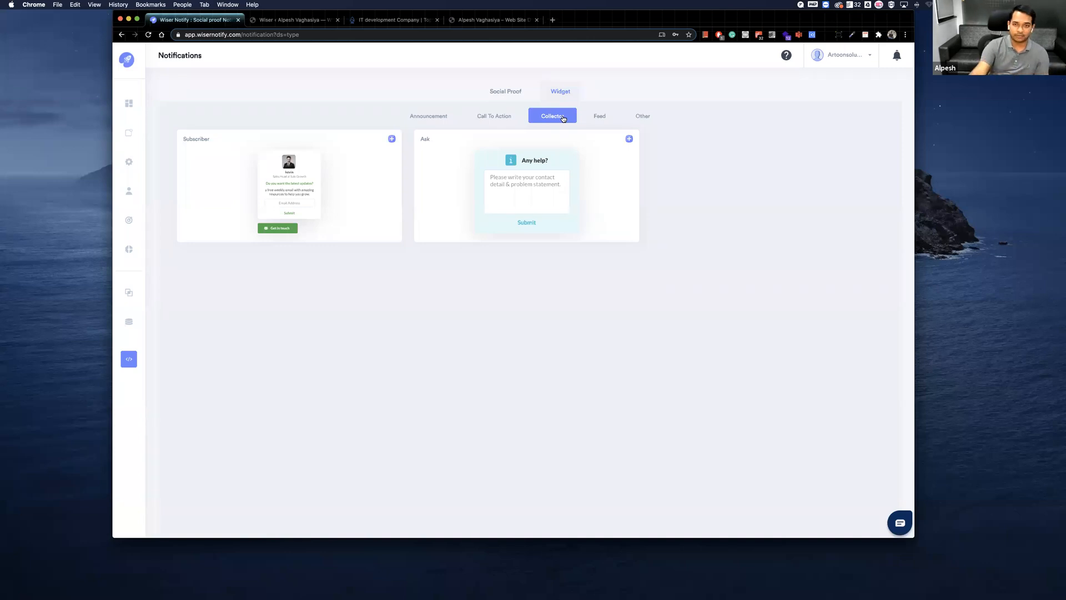
{"action": "left_click", "coordinate": [602, 116]}
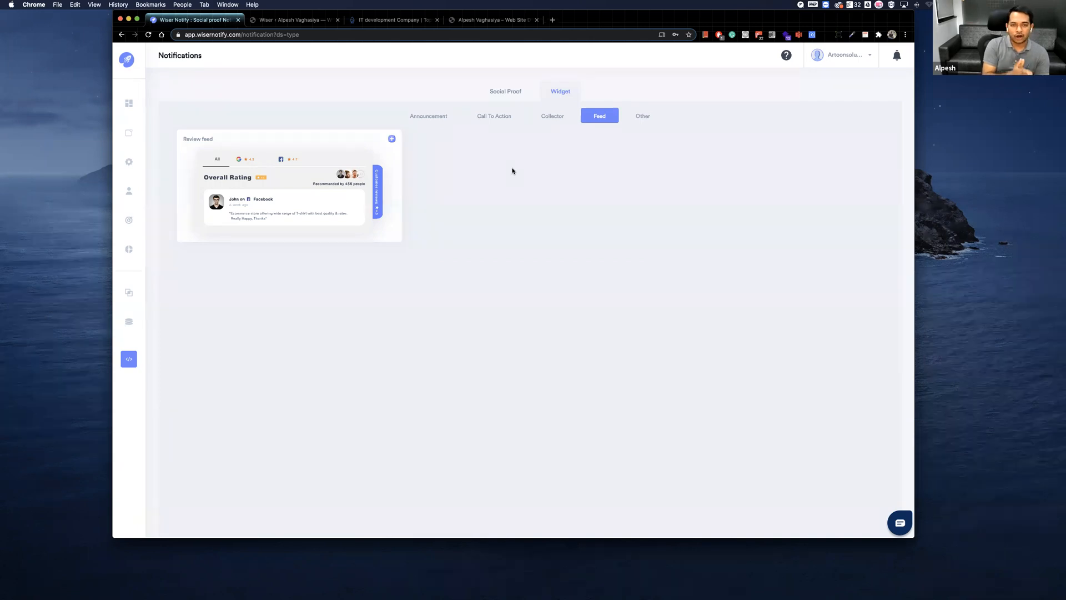
{"action": "left_click", "coordinate": [639, 116]}
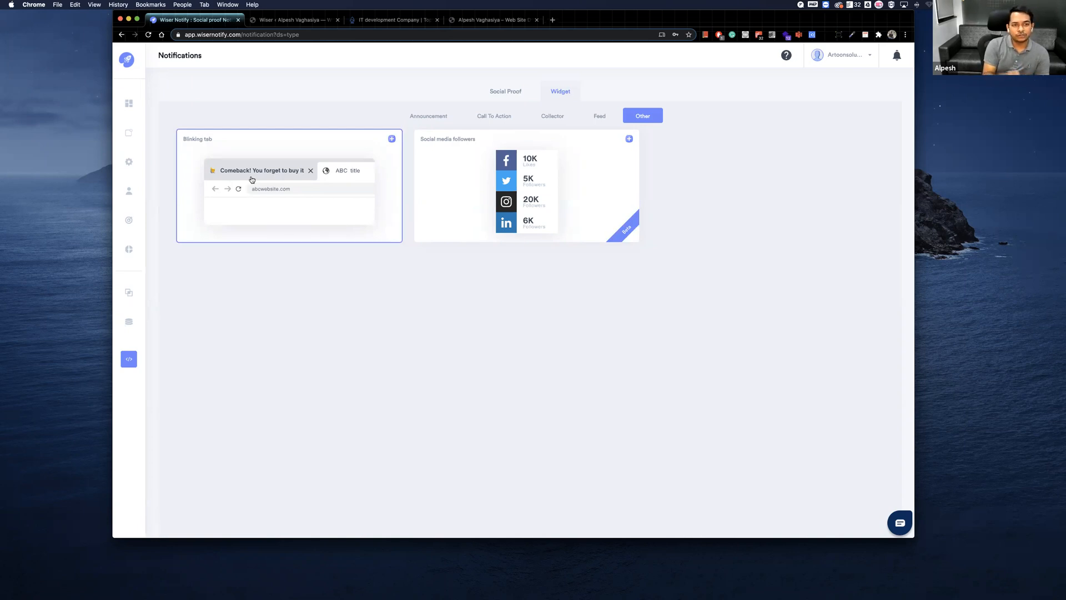
{"action": "left_click", "coordinate": [342, 229]}
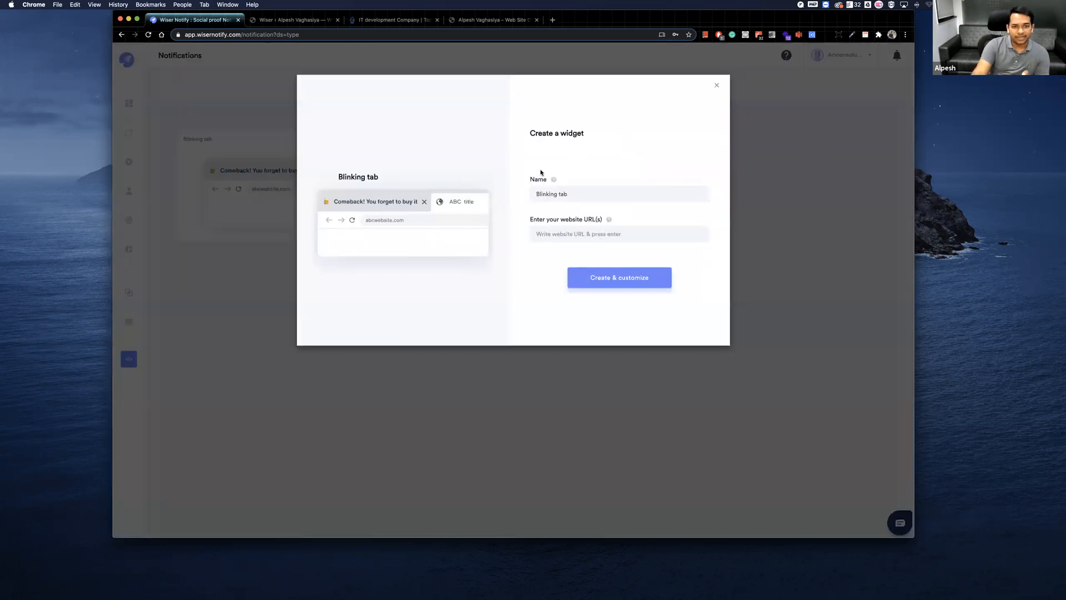
{"action": "left_click", "coordinate": [717, 85]}
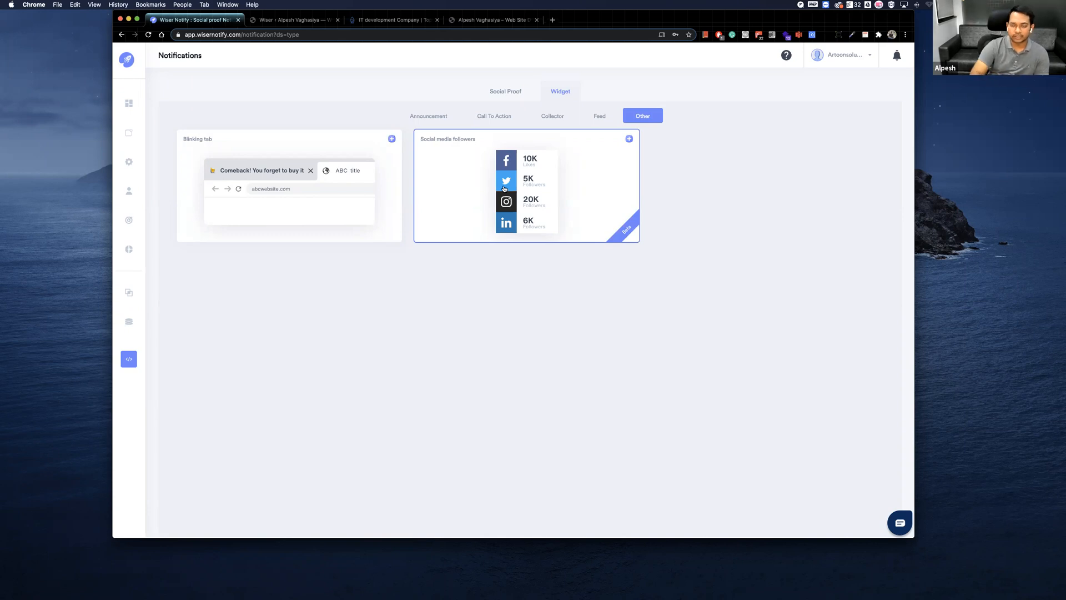
Return to the Recent social proof types and start a Conversion notification with the third design option.
{"action": "left_click", "coordinate": [506, 91]}
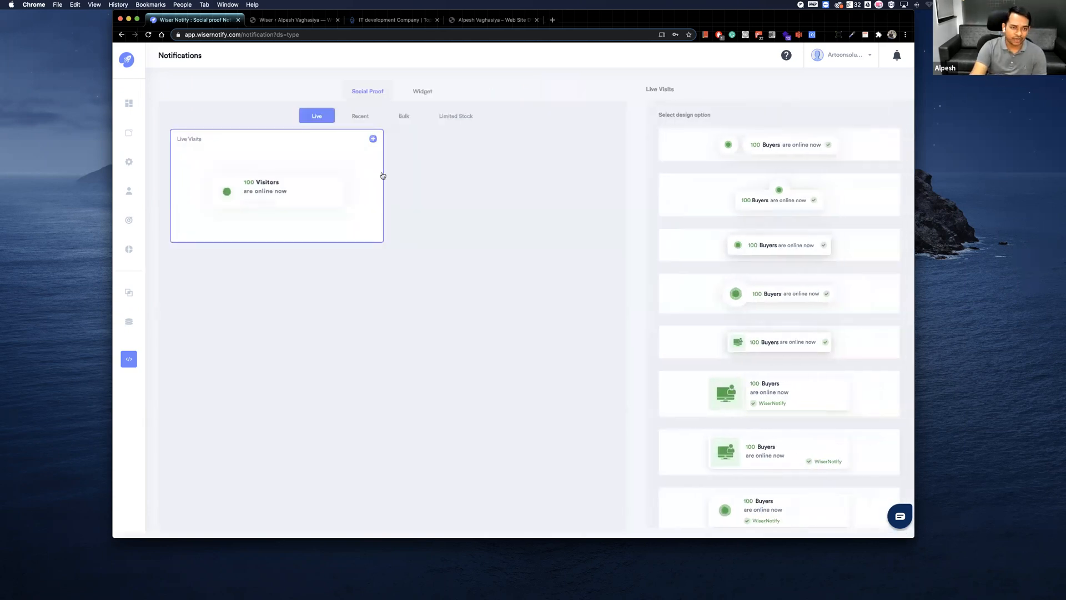
{"action": "left_click", "coordinate": [360, 115]}
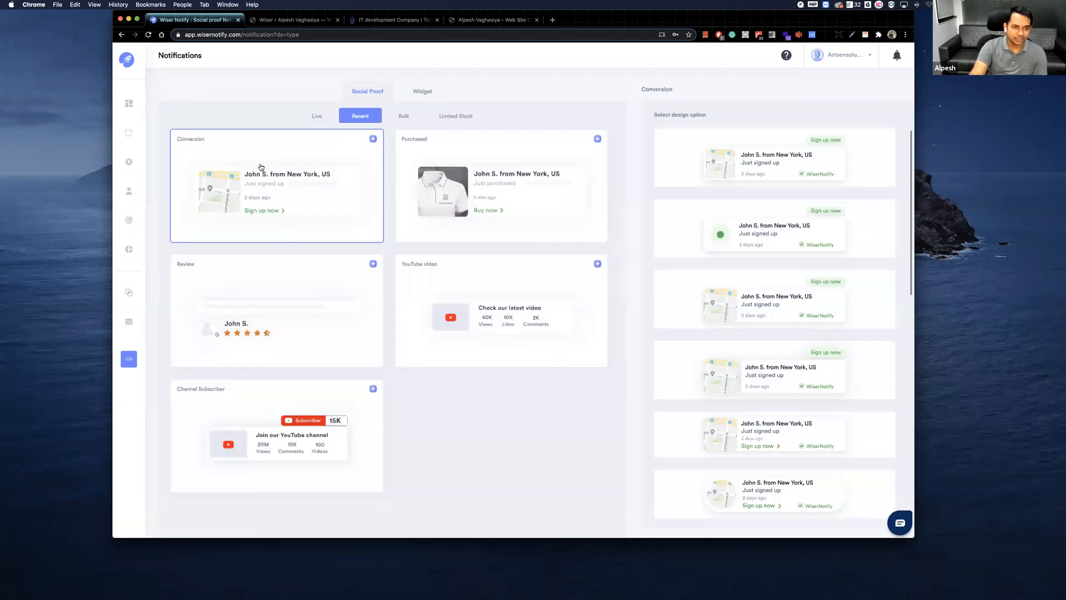
{"action": "left_click", "coordinate": [673, 300]}
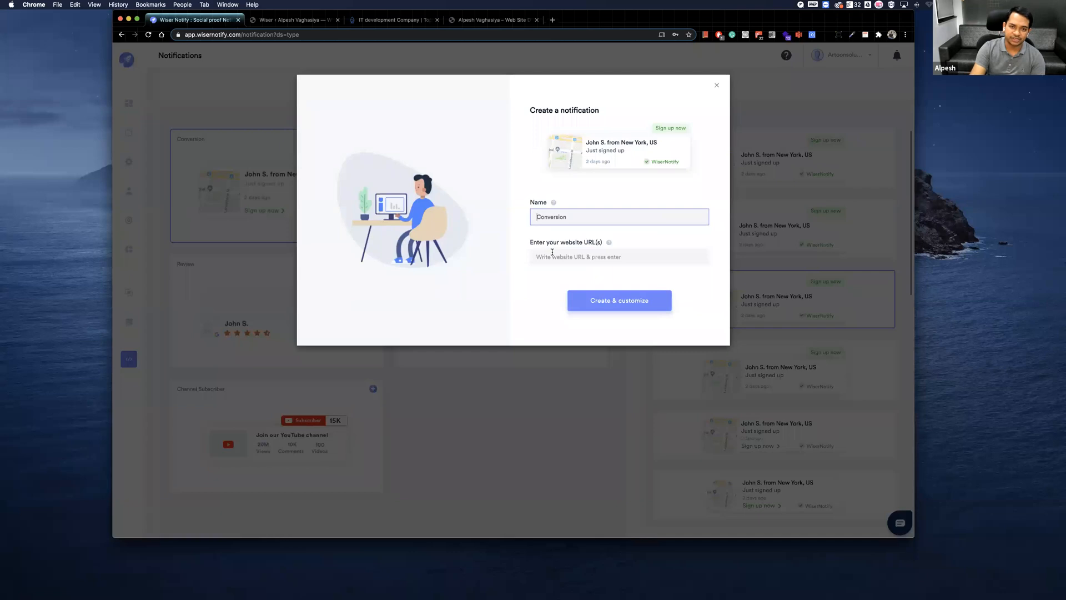
Name the new notification Artoon Conversion.
{"action": "type", "text": "ARtoon"}
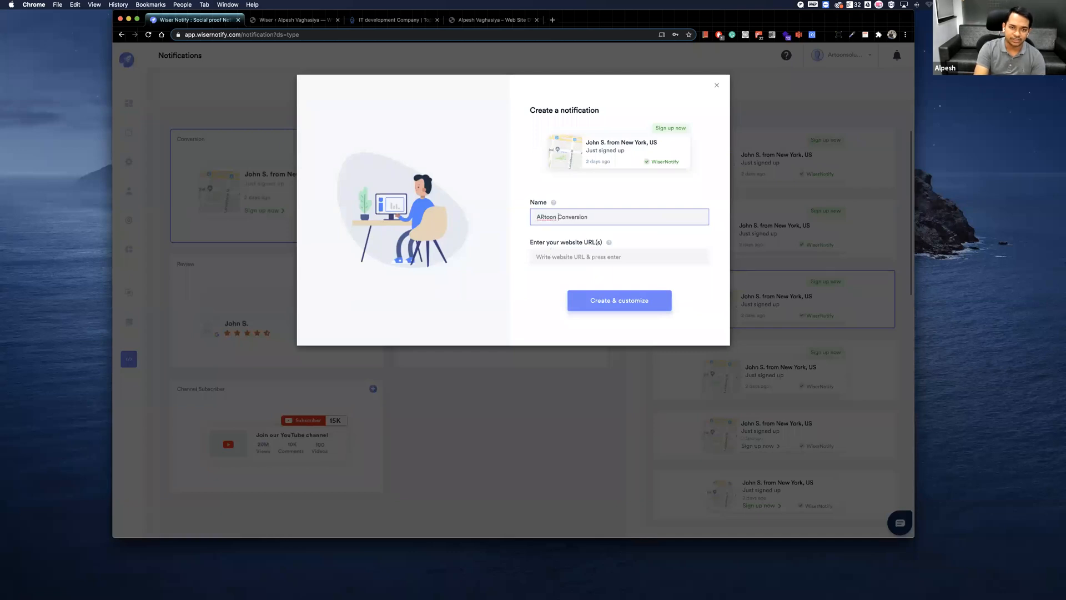
{"action": "key", "text": "BackSpace"}
{"action": "key", "text": "BackSpace"}
{"action": "key", "text": "BackSpace"}
{"action": "key", "text": "BackSpace"}
{"action": "key", "text": "BackSpace"}
{"action": "key", "text": "BackSpace"}
{"action": "type", "text": "rtoo"}
{"action": "key", "text": "BackSpace"}
{"action": "type", "text": "n"}
Add artoonsolutions.com as the notification's website URL.
{"action": "left_click", "coordinate": [537, 256]}
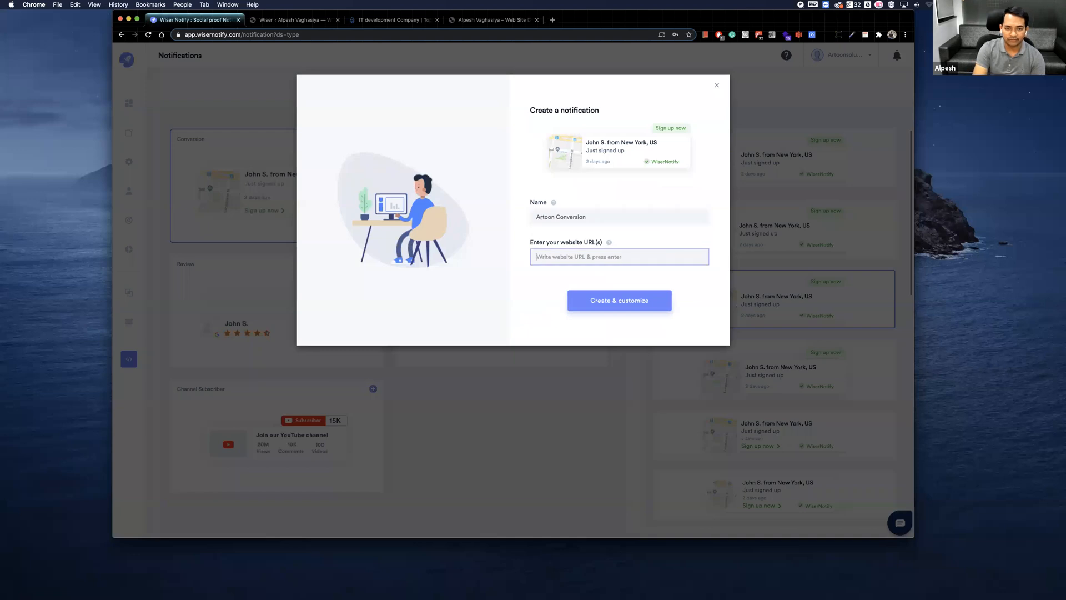
{"action": "type", "text": "arto"}
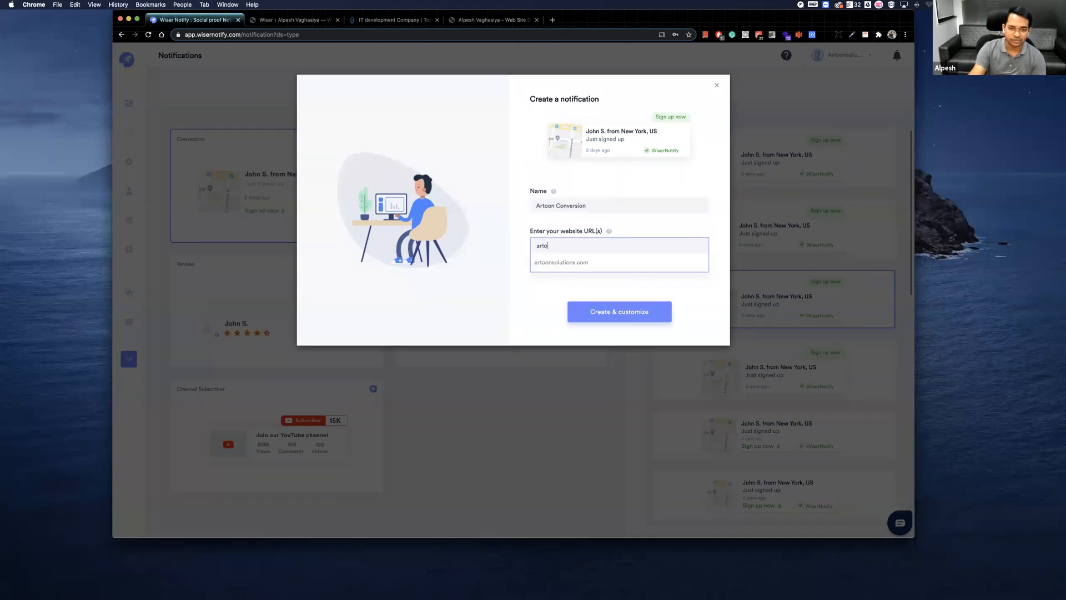
{"action": "left_click", "coordinate": [573, 261]}
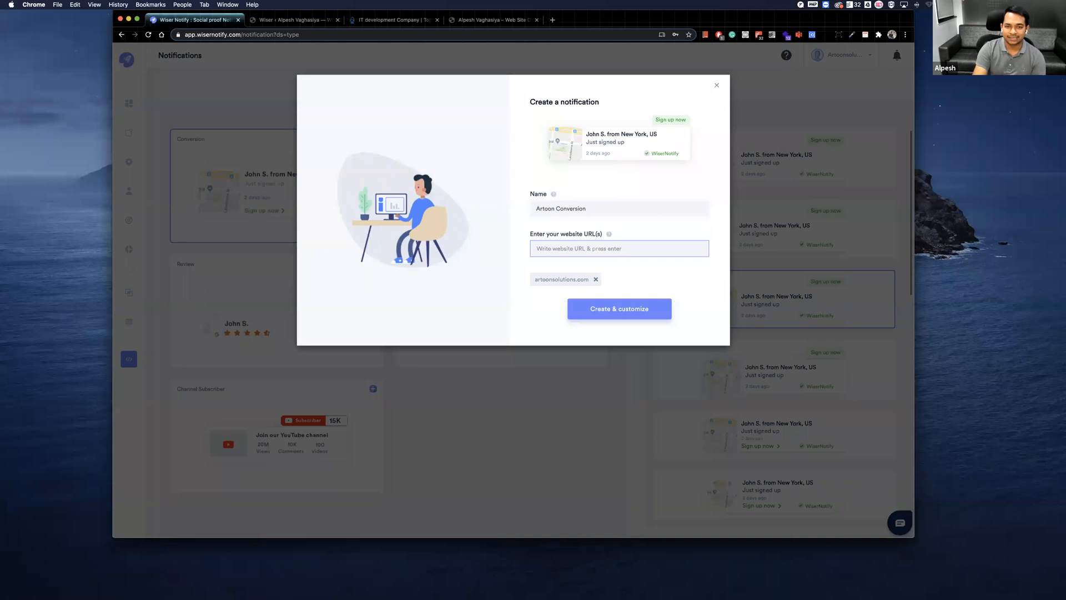
{"action": "type", "text": "a"}
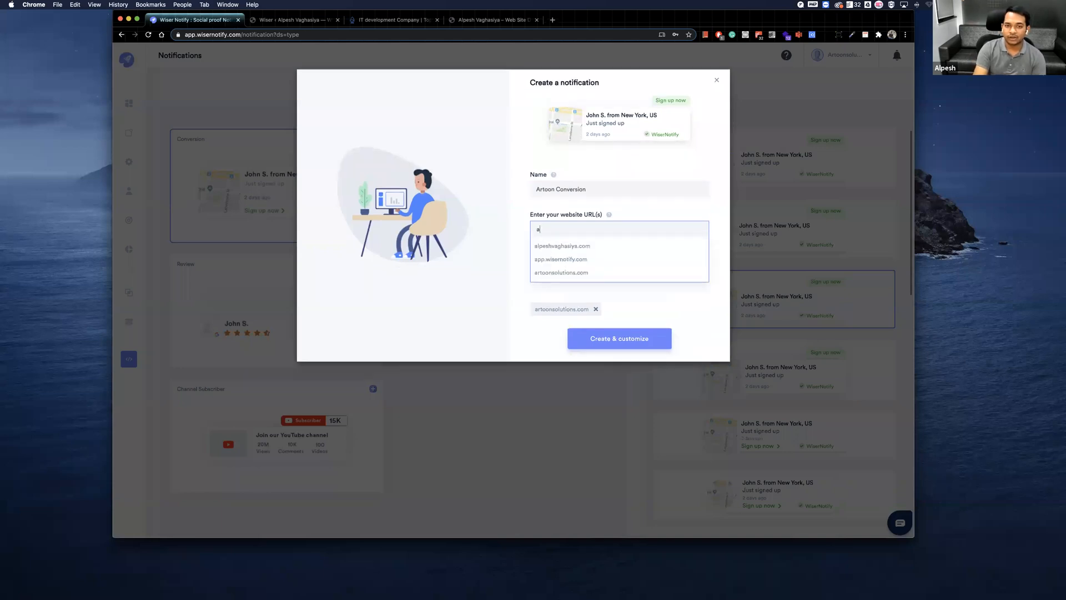
{"action": "key", "text": "BackSpace"}
{"action": "type", "text": "ww."}
{"action": "key", "text": "BackSpace"}
{"action": "type", "text": "."}
{"action": "key", "text": "BackSpace"}
{"action": "type", "text": "w."}
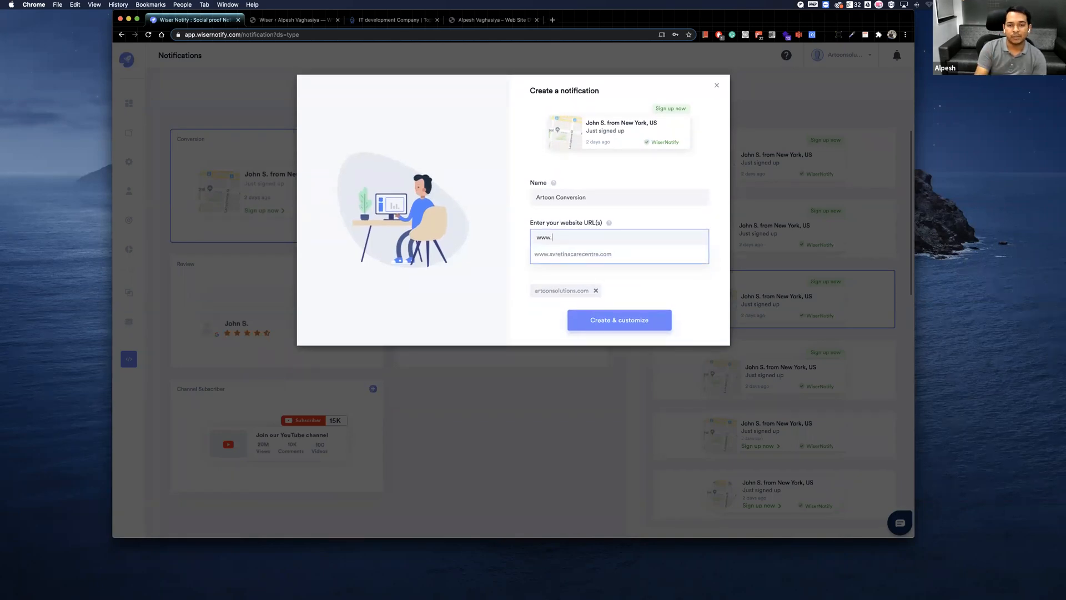
{"action": "key", "text": "super+a"}
{"action": "key", "text": "BackSpace"}
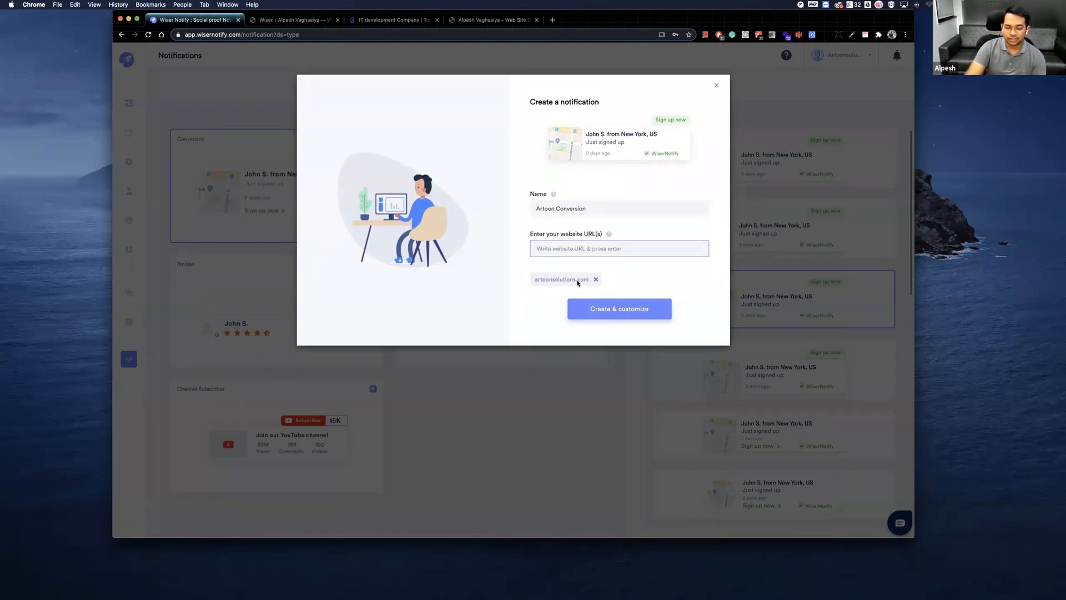
Create the notification for customization and change its template to the fourth design, copying the previous template color.
{"action": "left_click", "coordinate": [608, 309]}
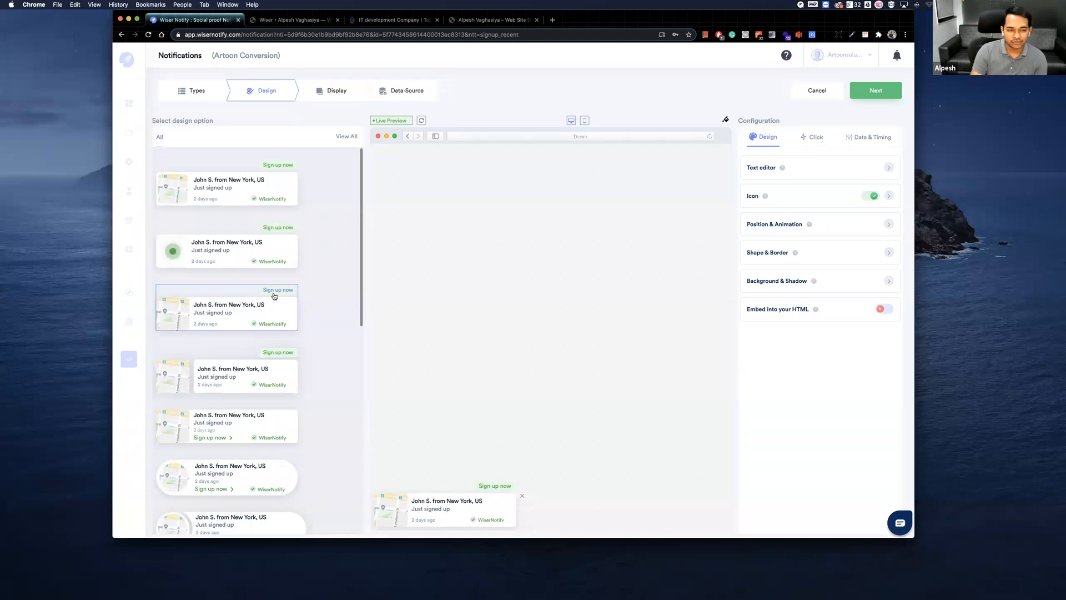
{"action": "scroll", "coordinate": [274, 295], "scroll_direction": "down", "scroll_amount": 3}
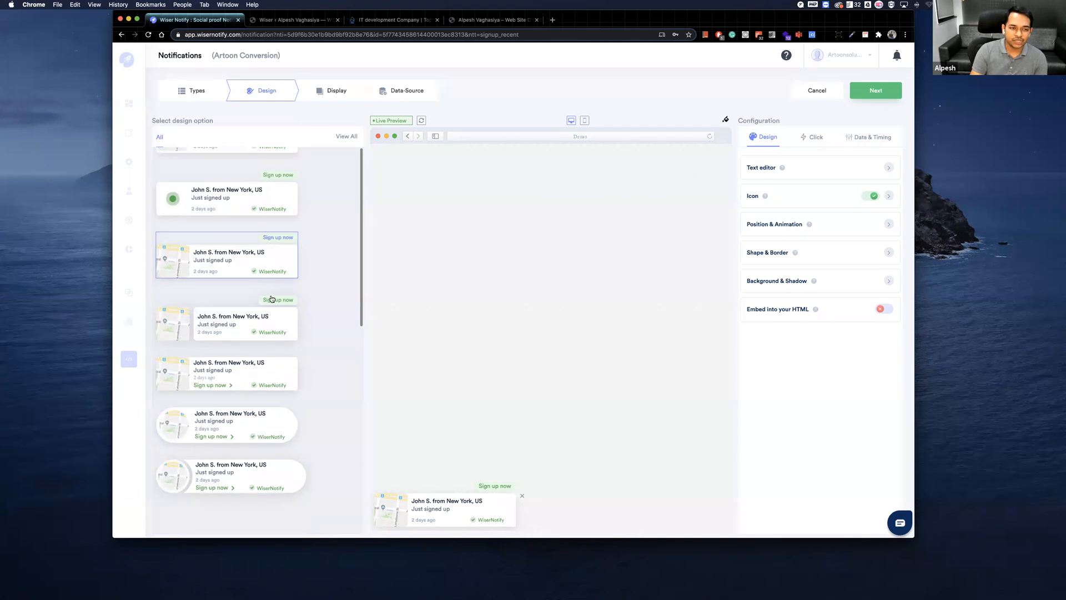
{"action": "scroll", "coordinate": [273, 258], "scroll_direction": "up", "scroll_amount": 3}
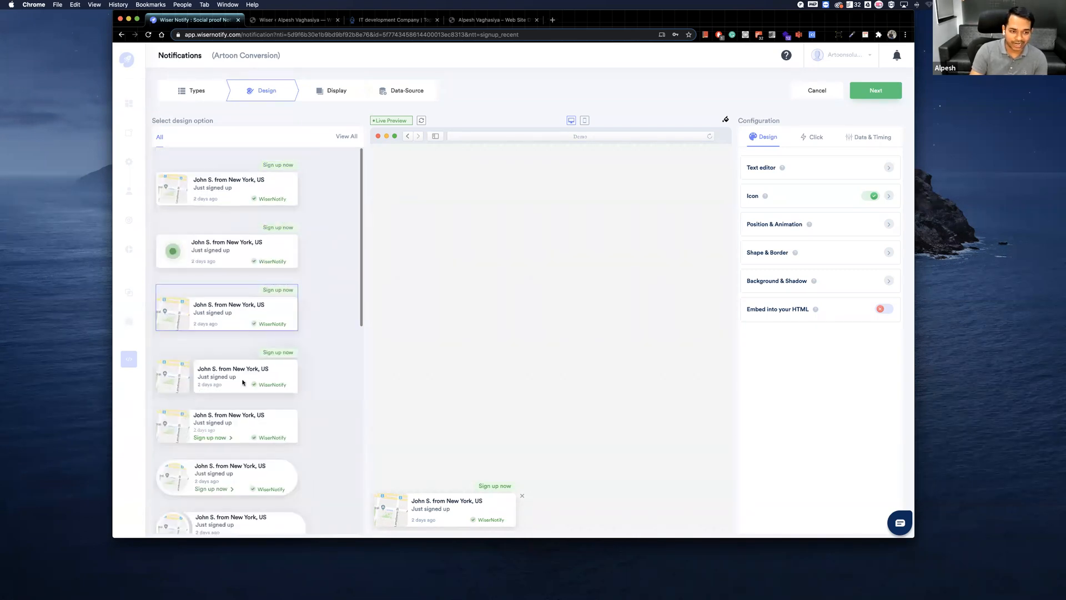
{"action": "scroll", "coordinate": [237, 376], "scroll_direction": "down", "scroll_amount": 1}
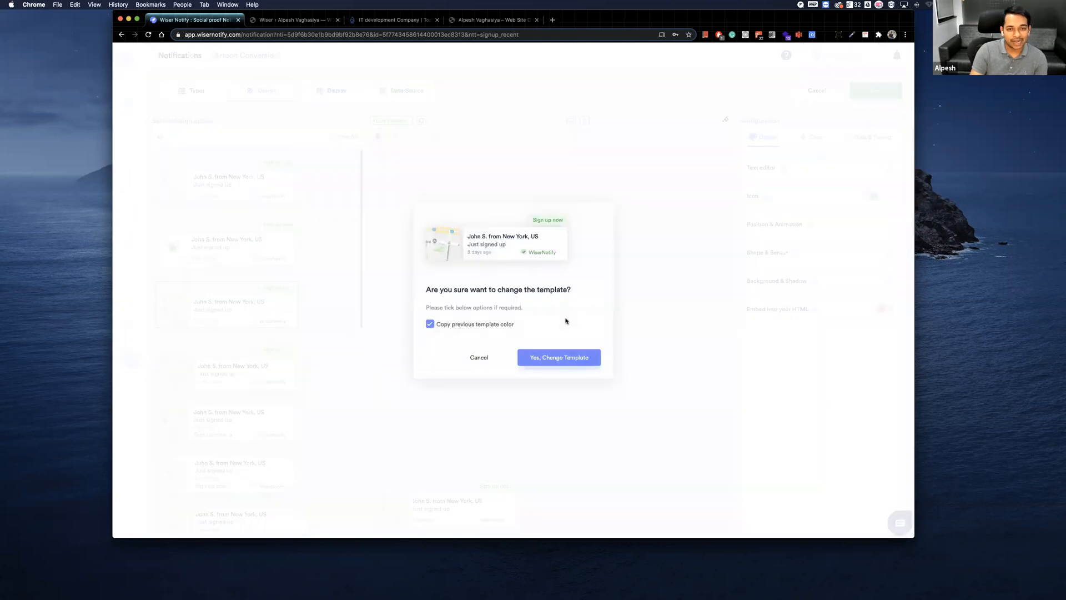
{"action": "left_click", "coordinate": [540, 355]}
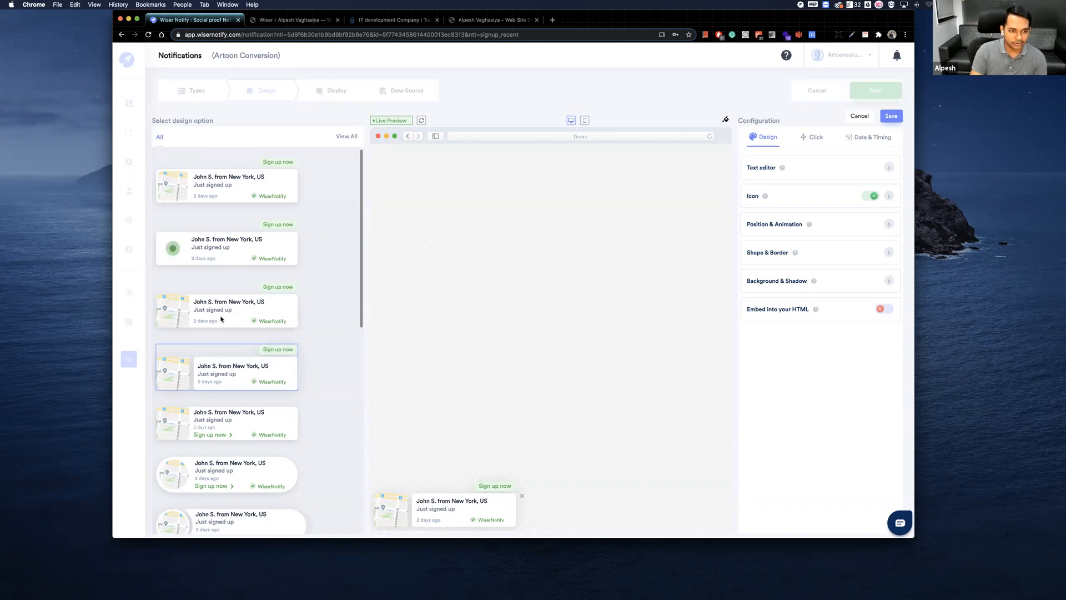
Change the notification's template to the third design, copying the previous template color, and preview it in the mobile view.
{"action": "left_click", "coordinate": [248, 316]}
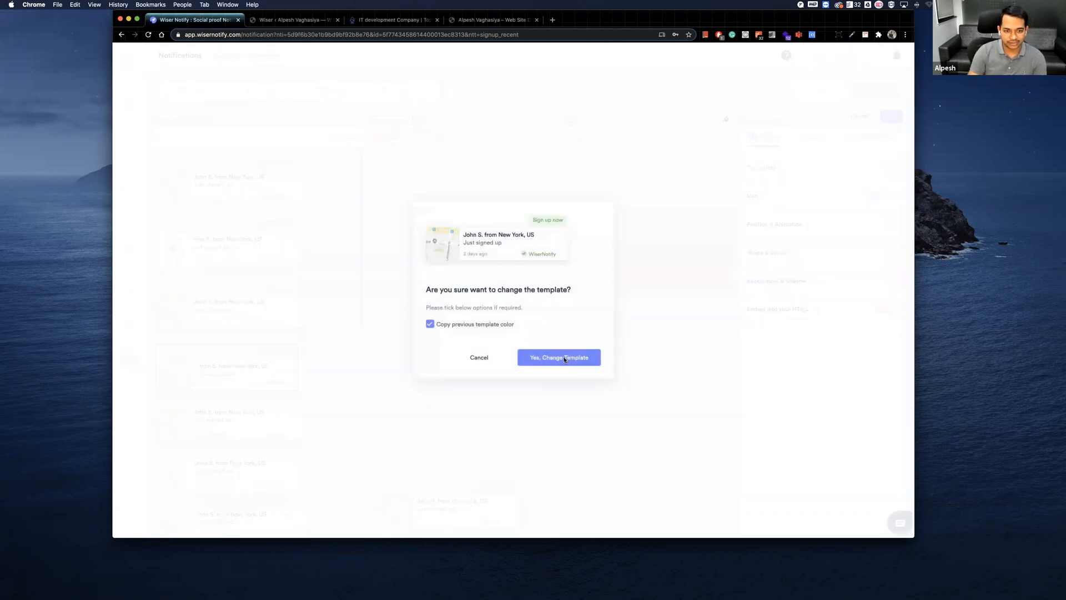
{"action": "left_click", "coordinate": [564, 358]}
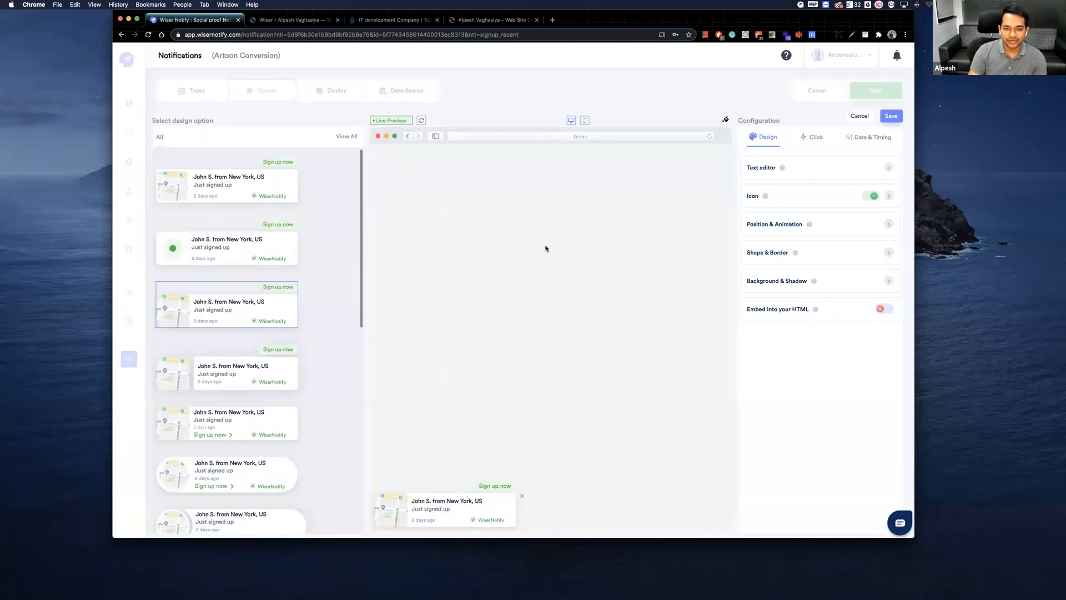
{"action": "left_click", "coordinate": [583, 122]}
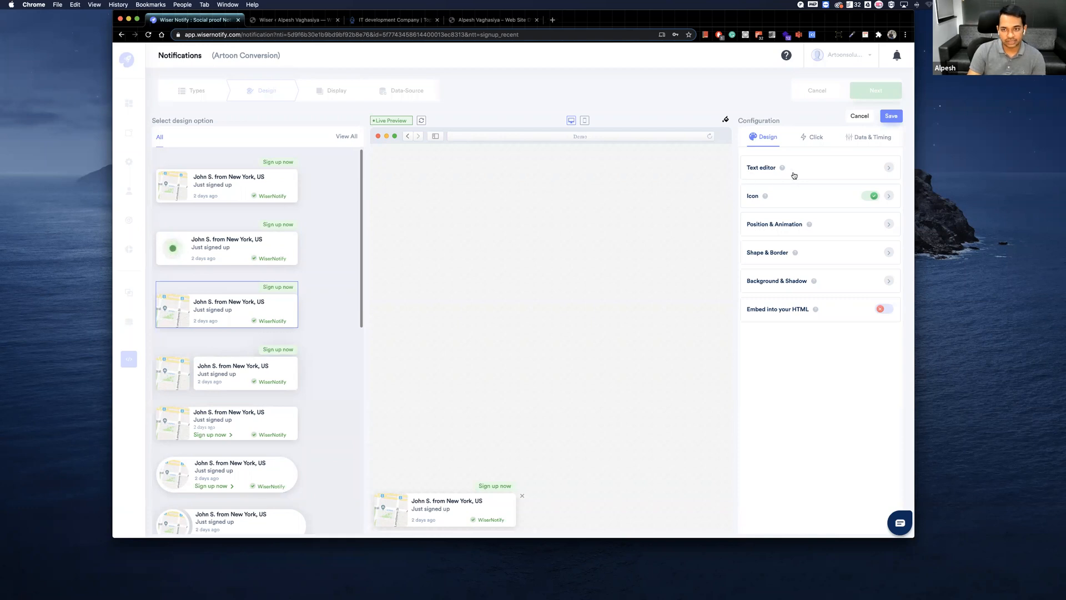
Open the text editor and examine the font and dynamic value options for the first text line.
{"action": "left_click", "coordinate": [885, 168]}
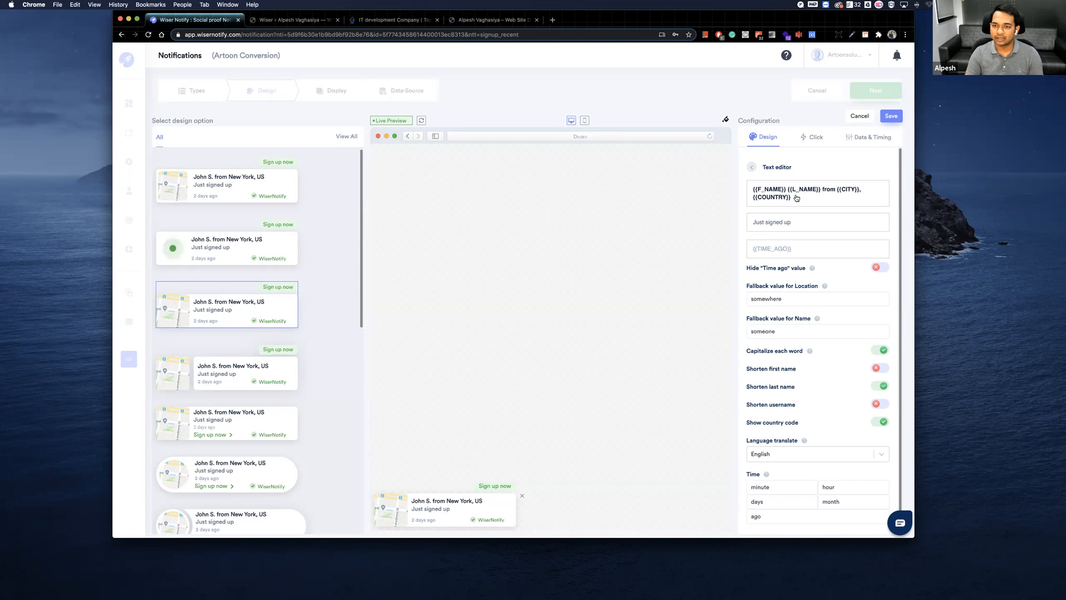
{"action": "left_click", "coordinate": [758, 203]}
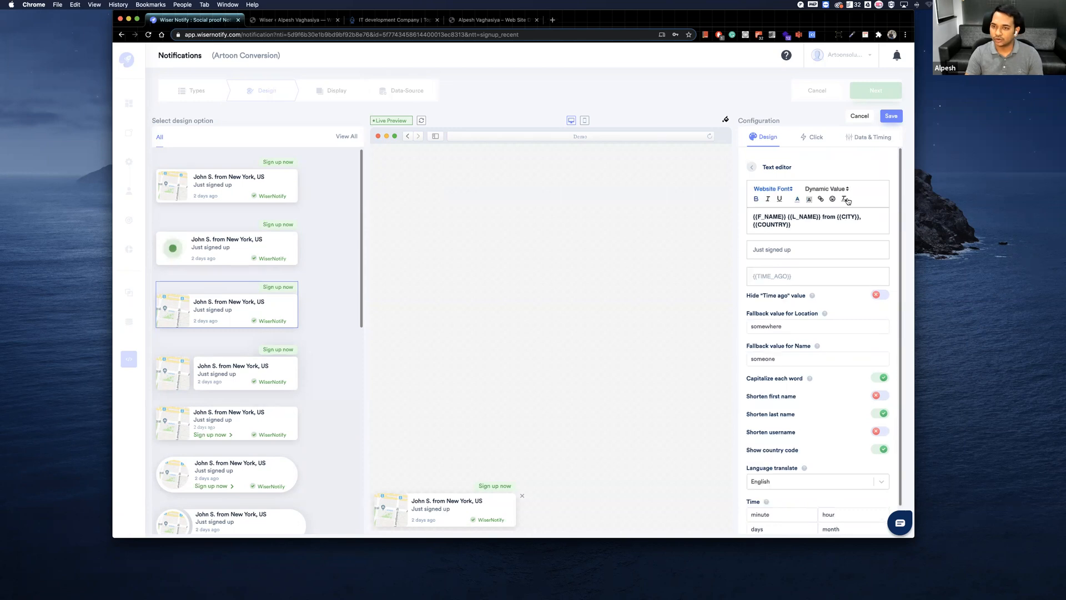
{"action": "left_click", "coordinate": [773, 191]}
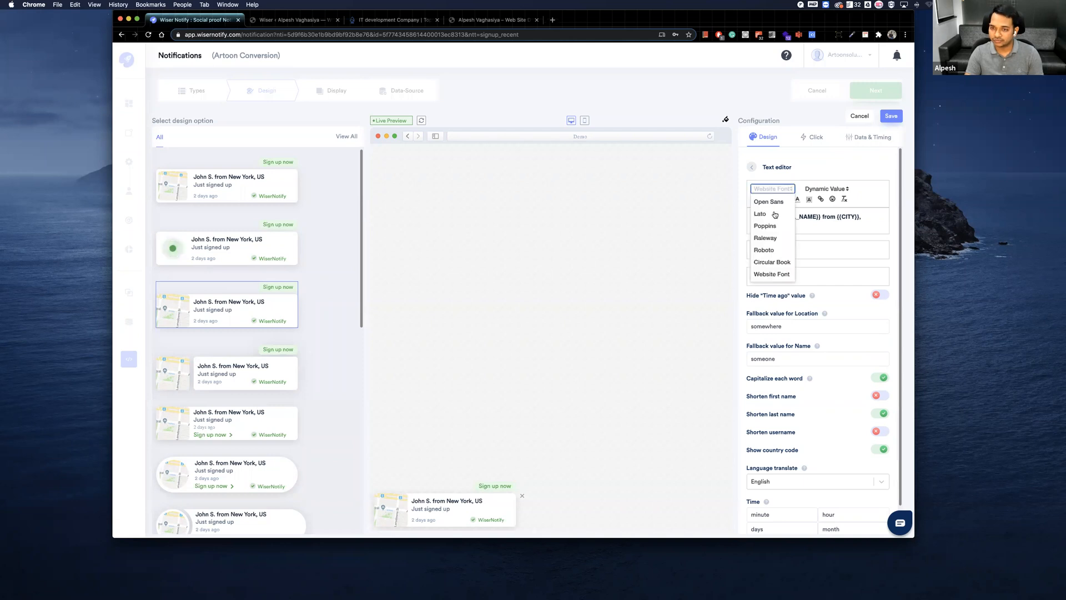
{"action": "left_click", "coordinate": [815, 165]}
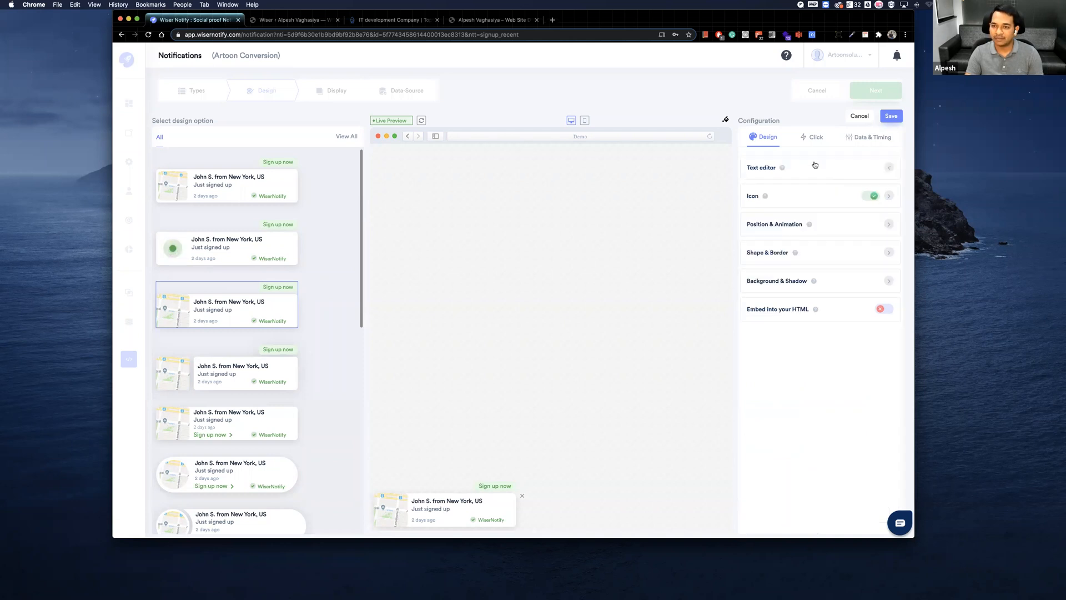
{"action": "left_click", "coordinate": [845, 171]}
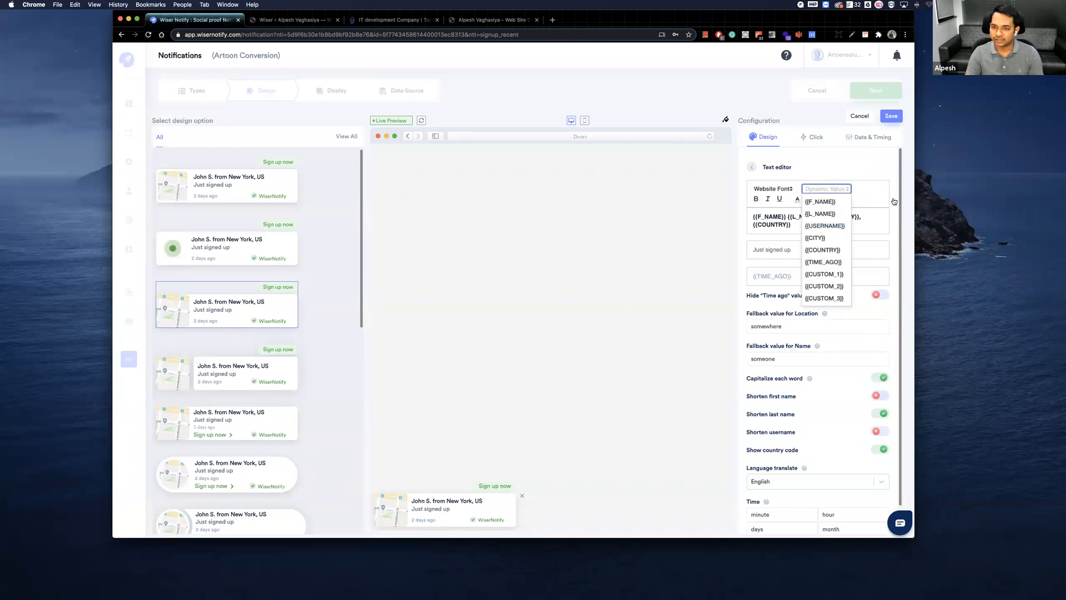
{"action": "left_click", "coordinate": [826, 211]}
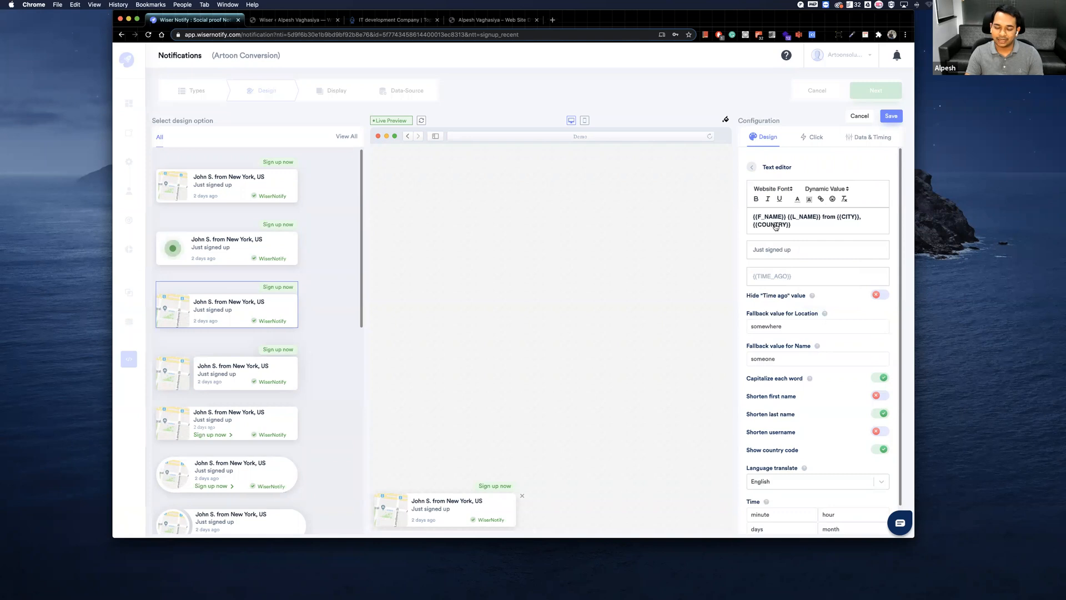
Add an exclamation mark to the second text line so it reads "Just signed up!".
{"action": "scroll", "coordinate": [775, 228], "scroll_direction": "down", "scroll_amount": 1}
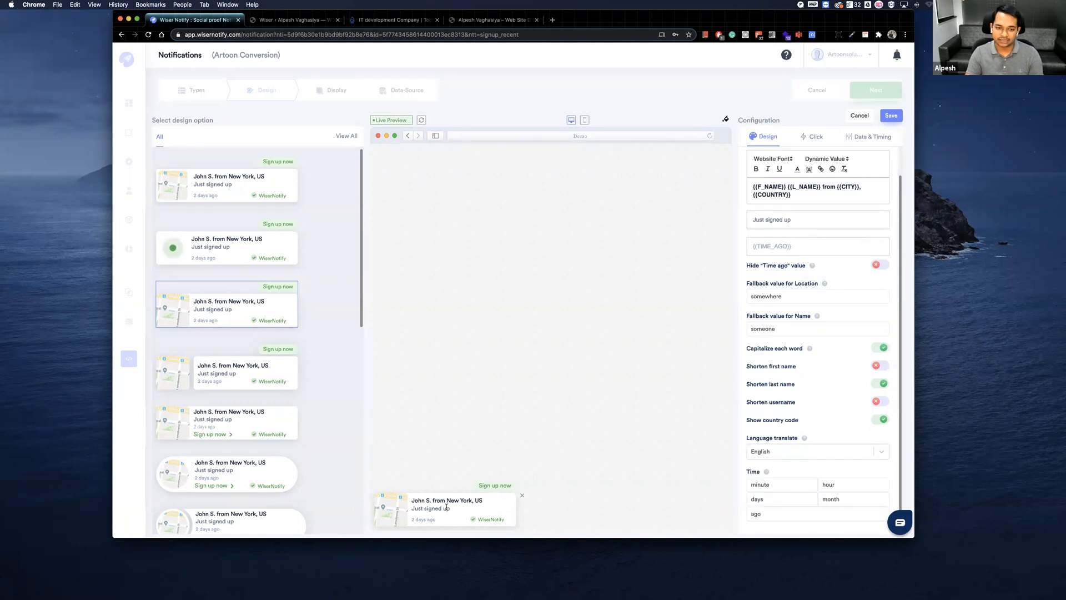
{"action": "left_click", "coordinate": [768, 221]}
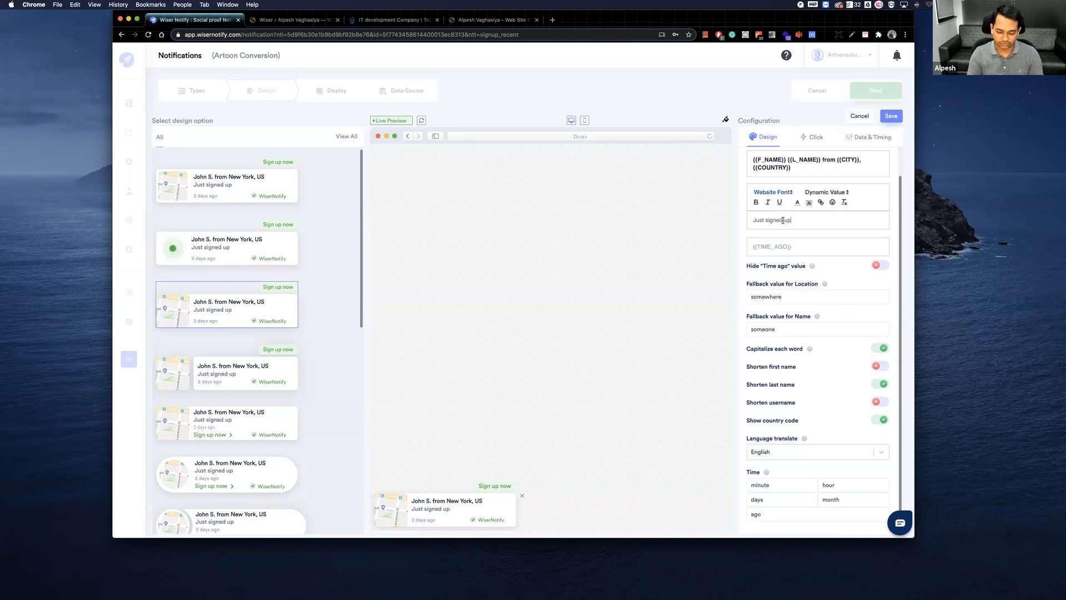
{"action": "type", "text": "!"}
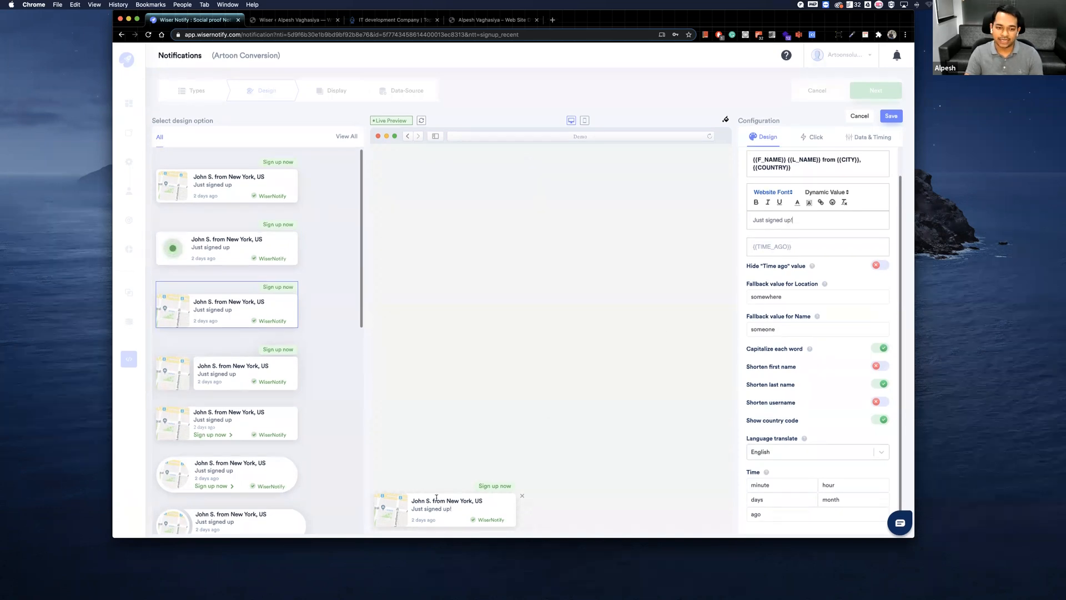
Turn on hiding the "Time ago" value, review the remaining text options and leave the text editor.
{"action": "left_click", "coordinate": [770, 248]}
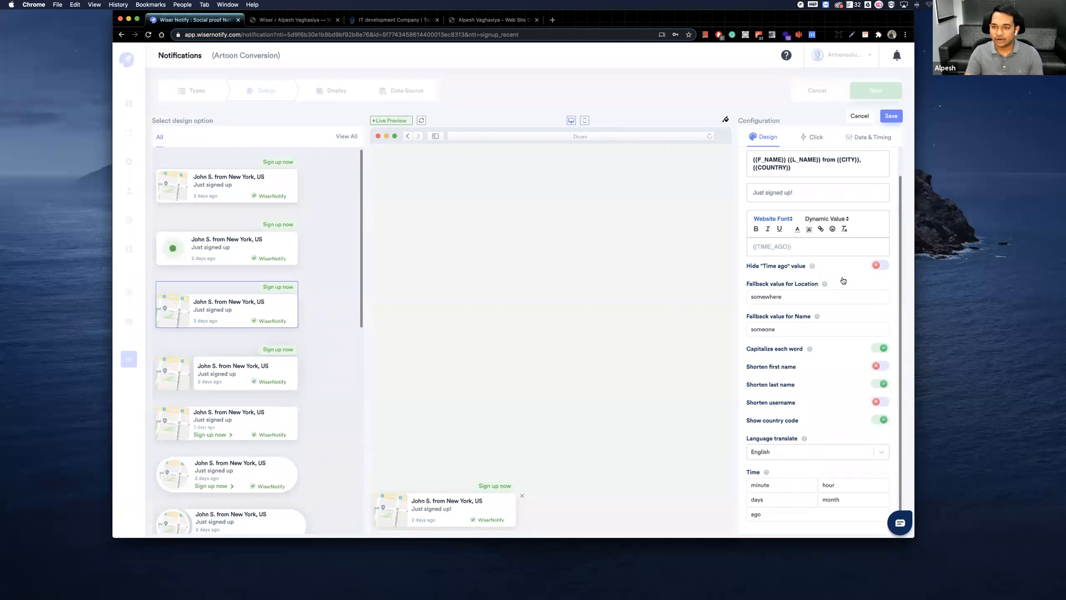
{"action": "left_click", "coordinate": [881, 265]}
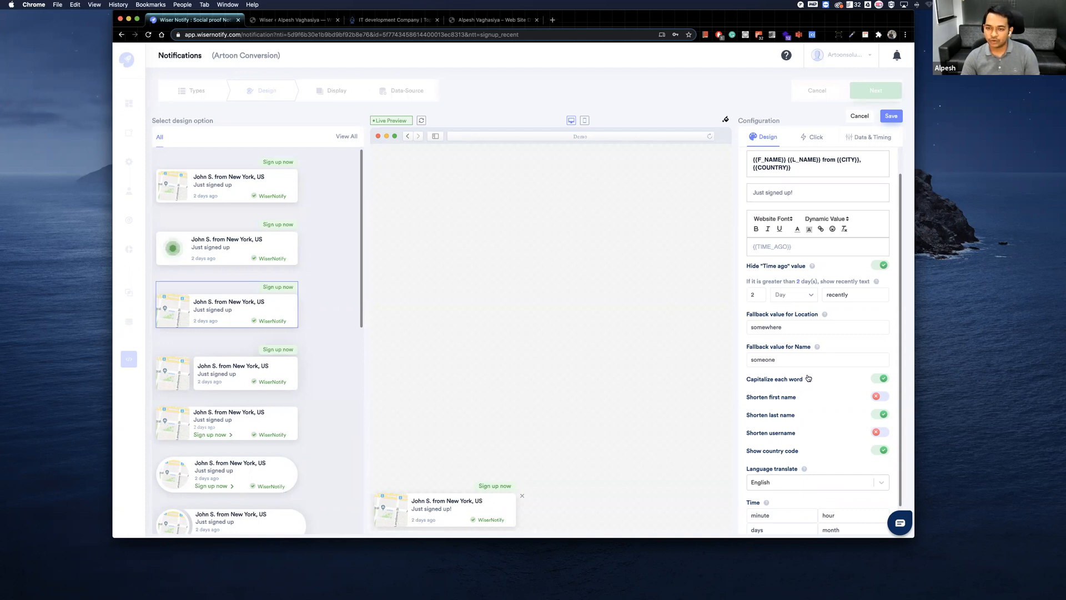
{"action": "scroll", "coordinate": [788, 390], "scroll_direction": "down", "scroll_amount": 1}
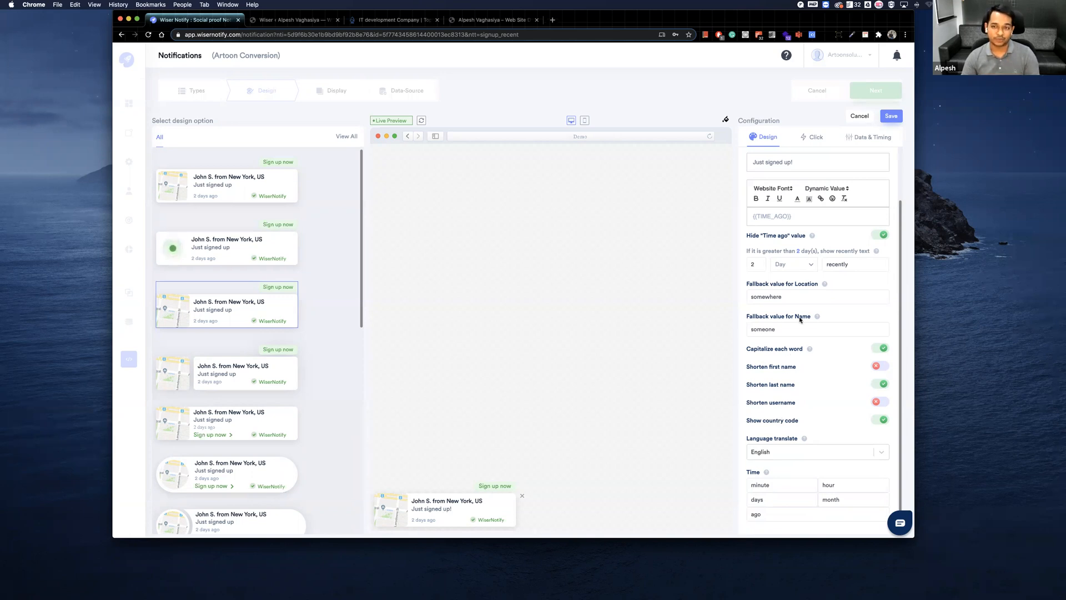
{"action": "scroll", "coordinate": [781, 276], "scroll_direction": "up", "scroll_amount": 2}
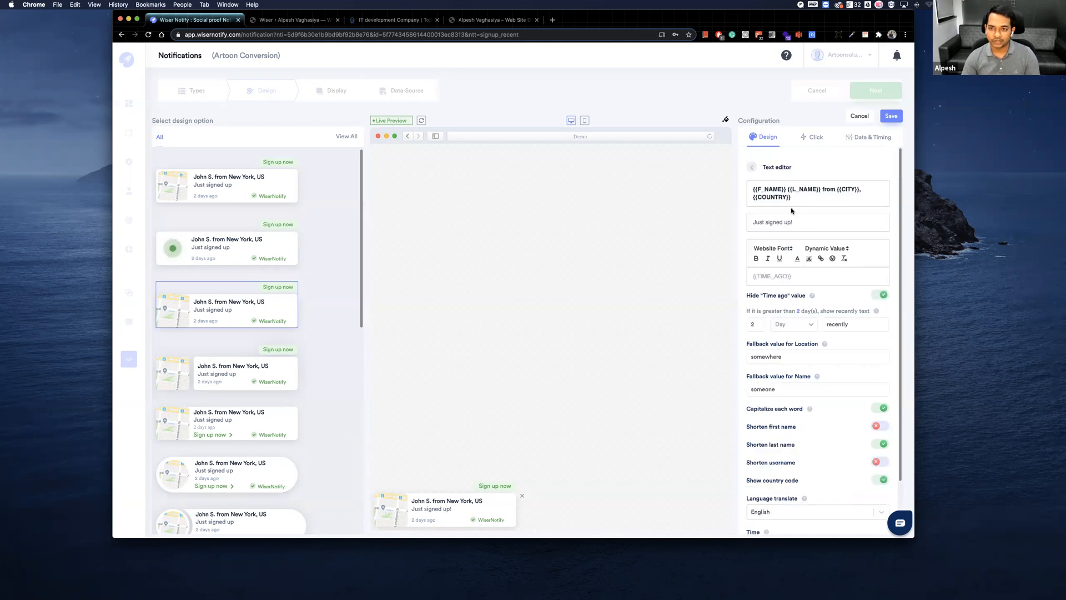
{"action": "left_click", "coordinate": [752, 167]}
Look through the icon types in the icon settings and reorder their priority to Flag, Map, Gravatar, Icon.
{"action": "left_click", "coordinate": [796, 197]}
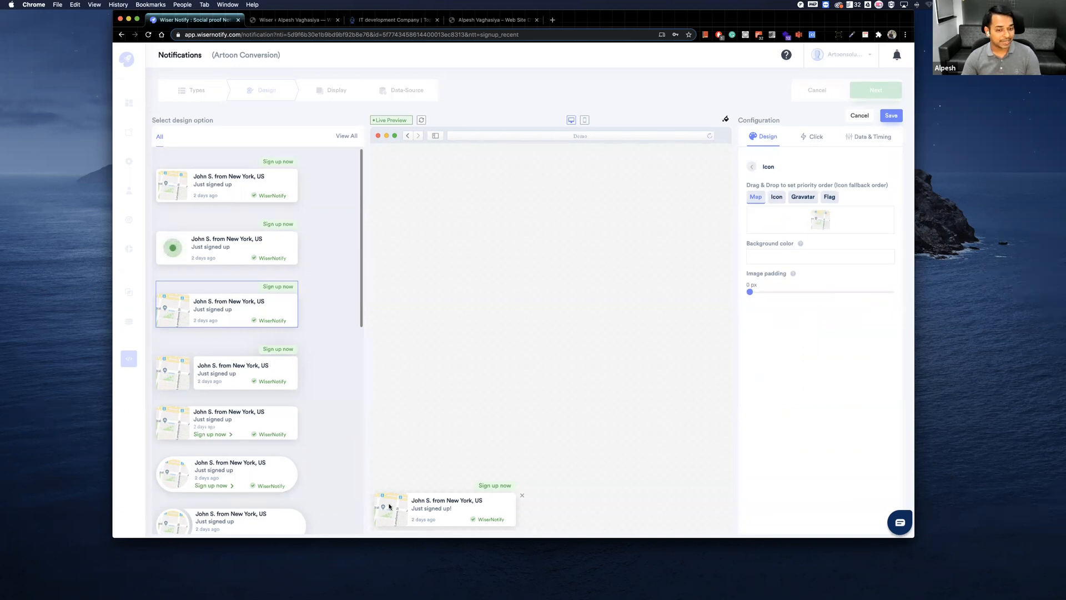
{"action": "left_click", "coordinate": [777, 198]}
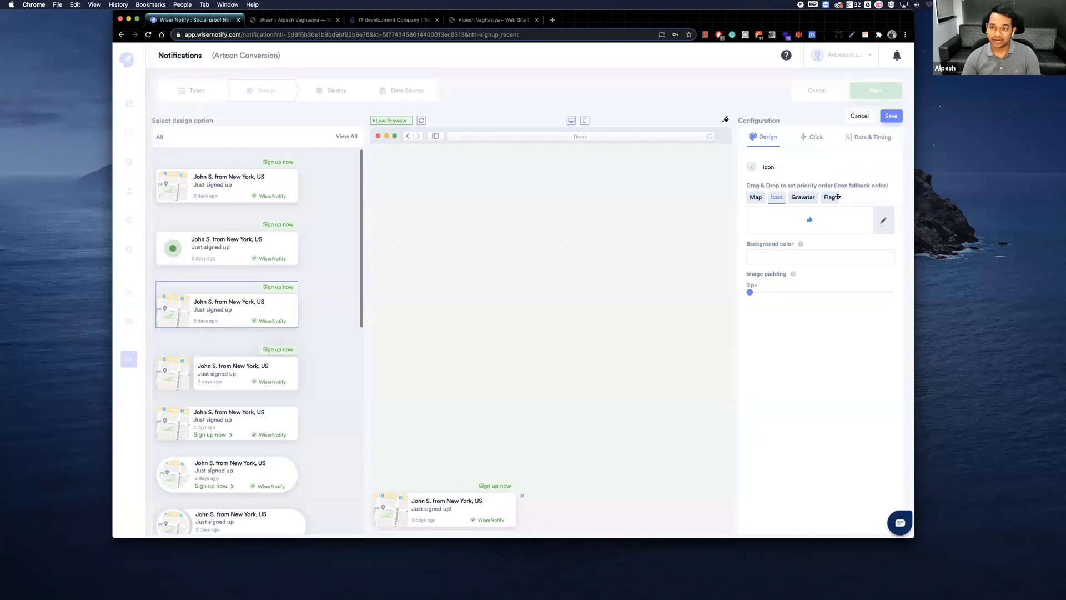
{"action": "left_click", "coordinate": [813, 197]}
{"action": "left_click", "coordinate": [827, 197]}
{"action": "left_click_drag", "start_coordinate": [802, 197], "coordinate": [786, 198]}
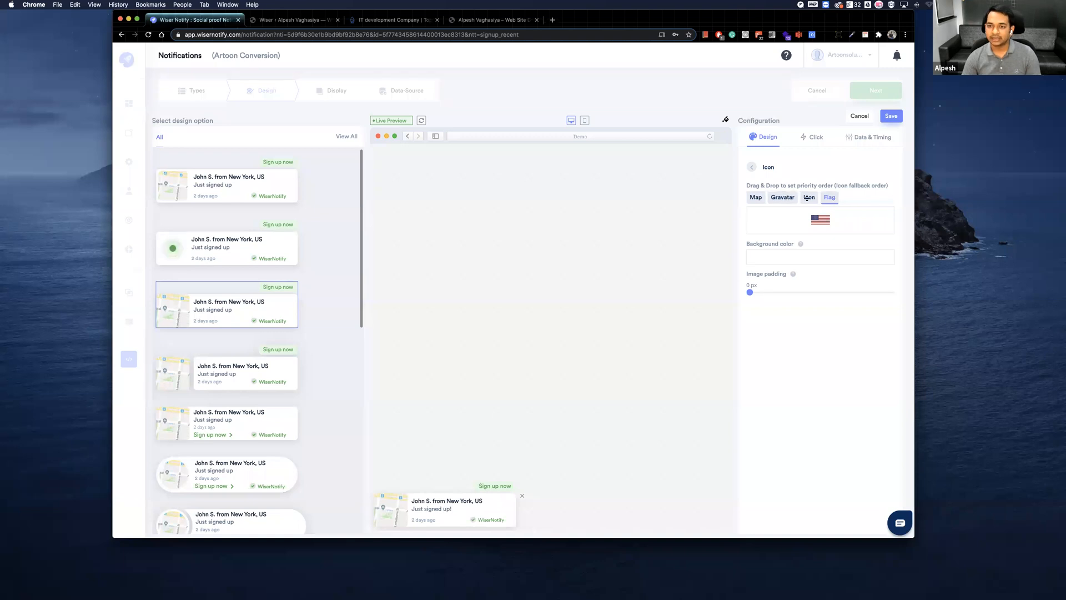
{"action": "left_click_drag", "start_coordinate": [825, 196], "coordinate": [751, 196]}
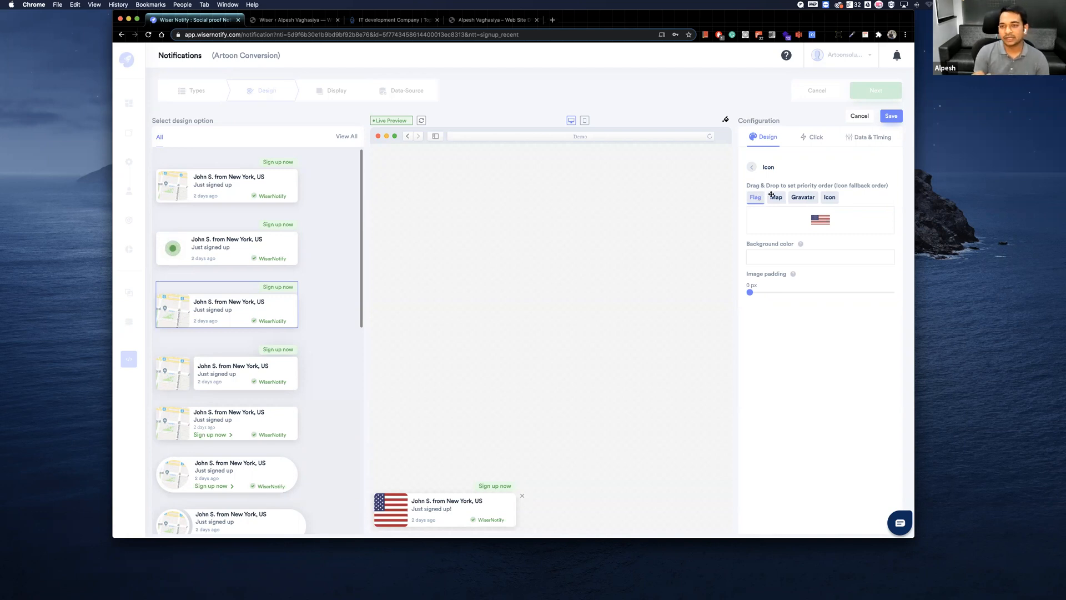
Move Map ahead of Flag in the icon priority order.
{"action": "left_click", "coordinate": [793, 258]}
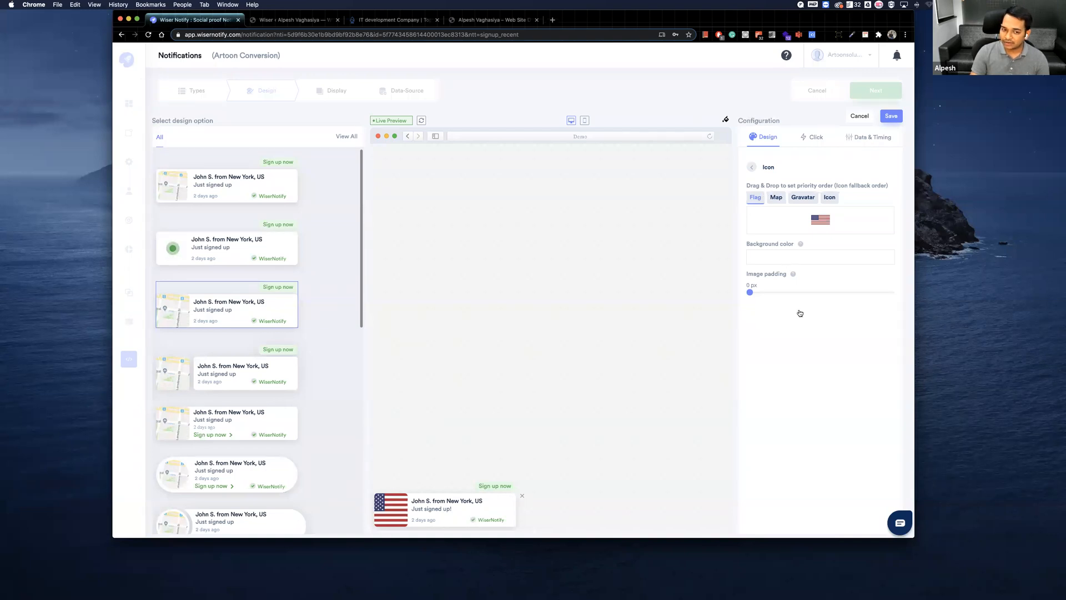
{"action": "left_click", "coordinate": [778, 197]}
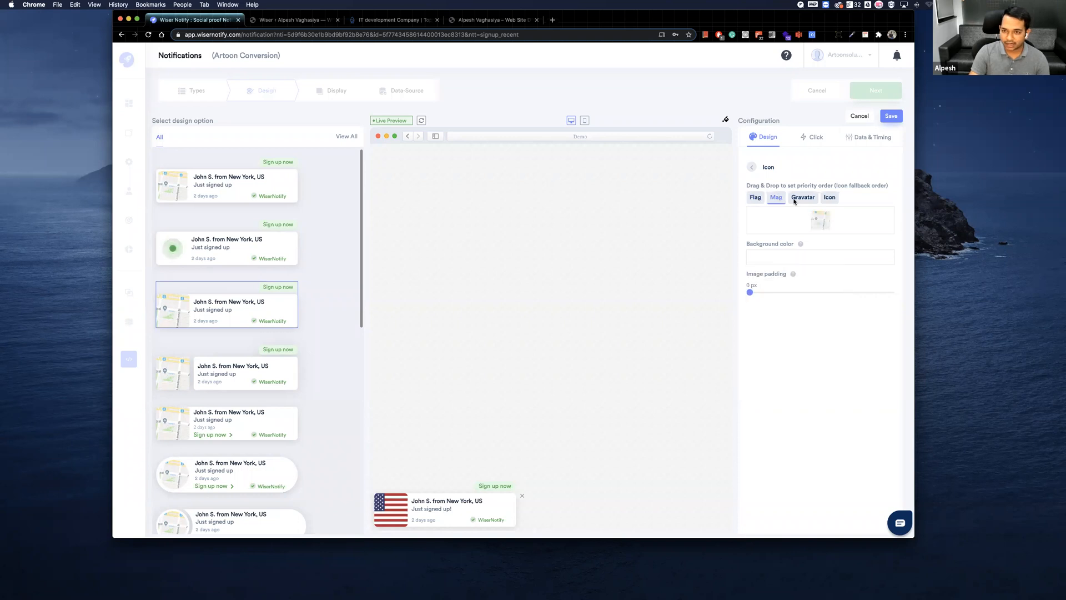
{"action": "left_click_drag", "start_coordinate": [755, 196], "coordinate": [773, 205]}
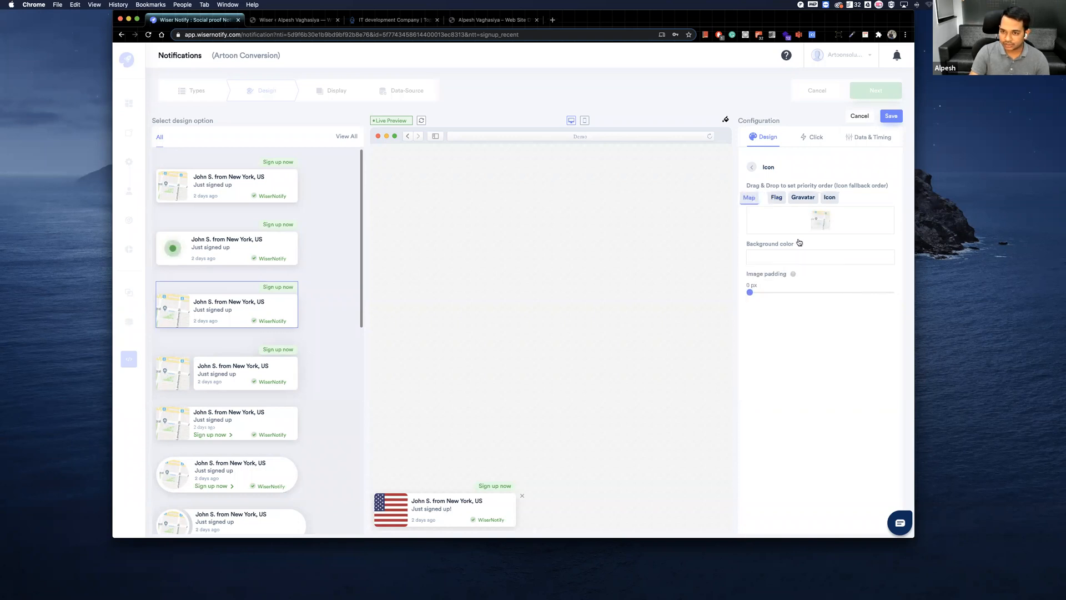
Try a turquoise background color and 17 px image padding on the map icon, then reset the padding and return the background to white.
{"action": "left_click", "coordinate": [776, 258]}
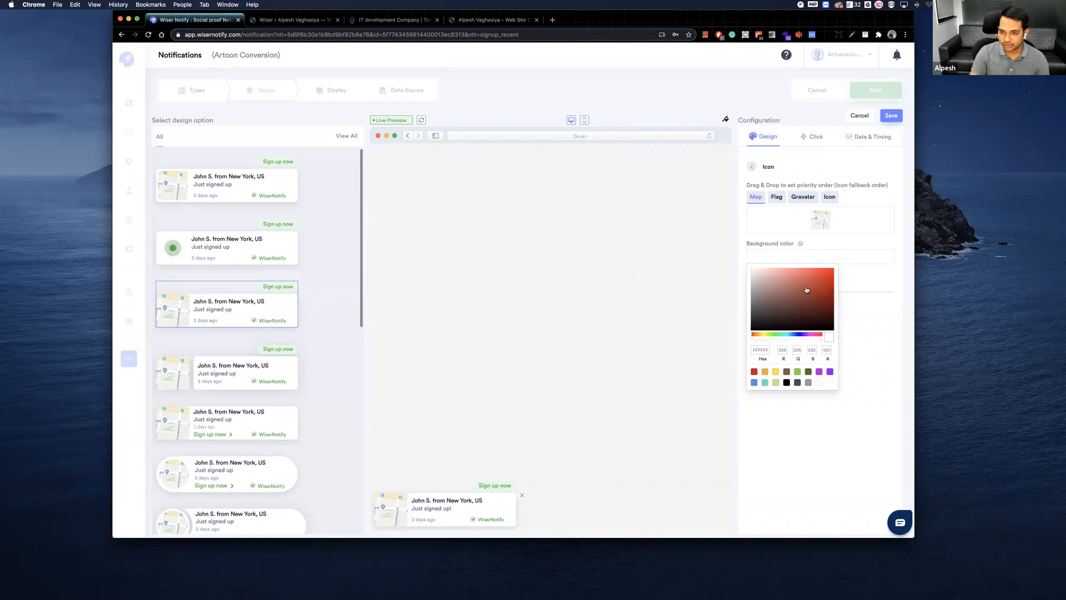
{"action": "left_click", "coordinate": [868, 334]}
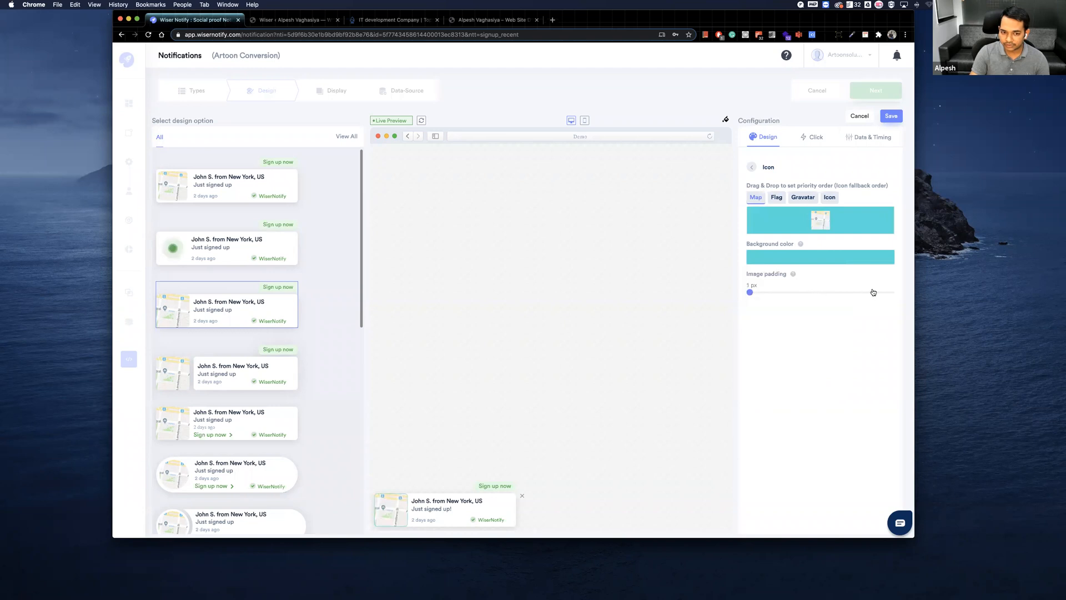
{"action": "left_click", "coordinate": [760, 292]}
{"action": "left_click_drag", "start_coordinate": [759, 294], "coordinate": [891, 294]}
{"action": "left_click_drag", "start_coordinate": [805, 295], "coordinate": [747, 294]}
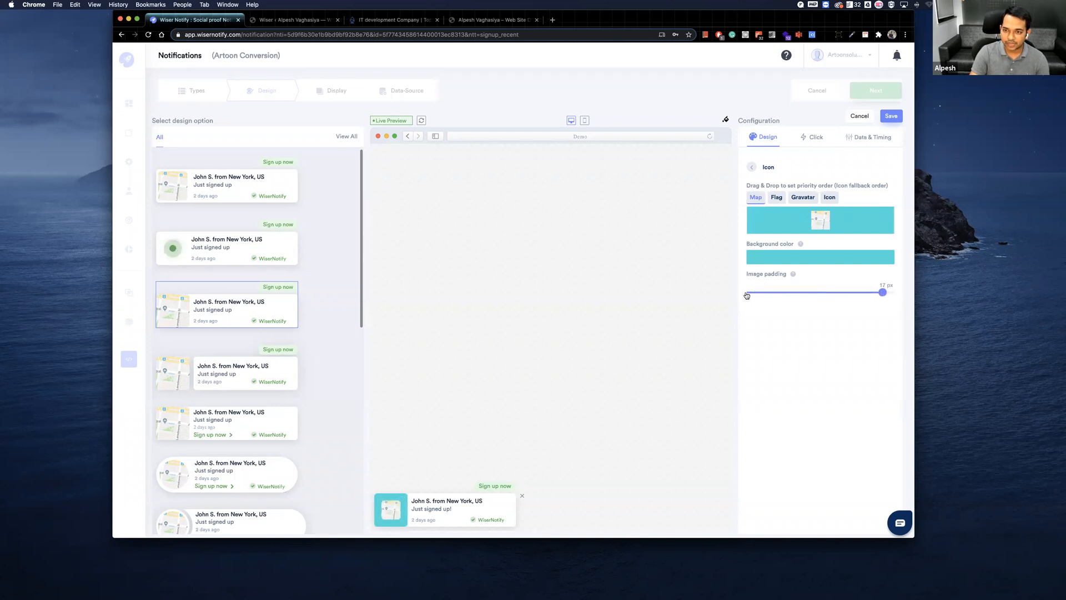
{"action": "left_click", "coordinate": [803, 258]}
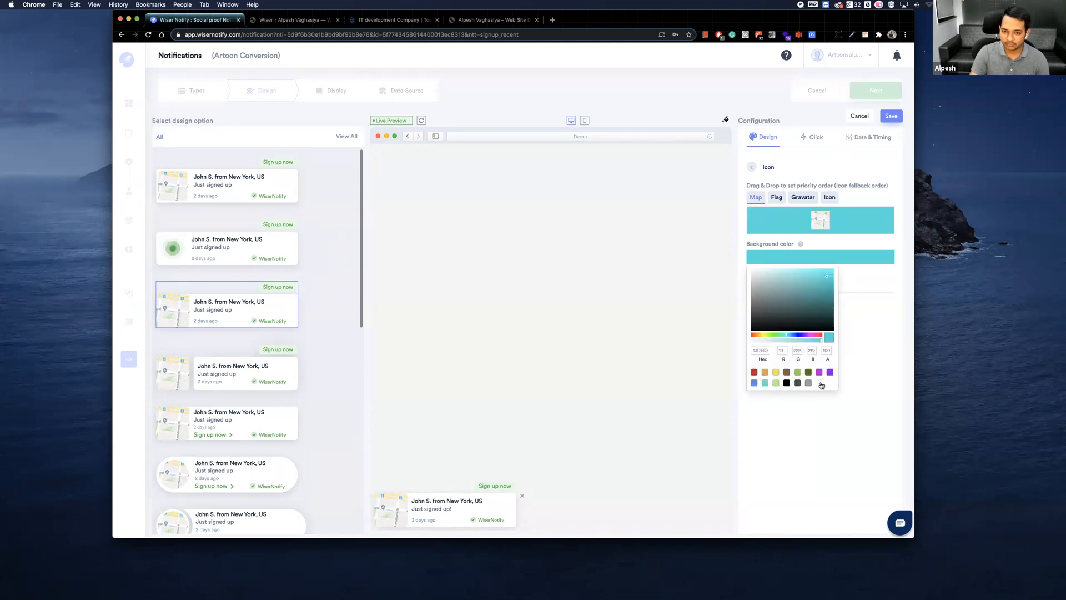
{"action": "left_click", "coordinate": [821, 385]}
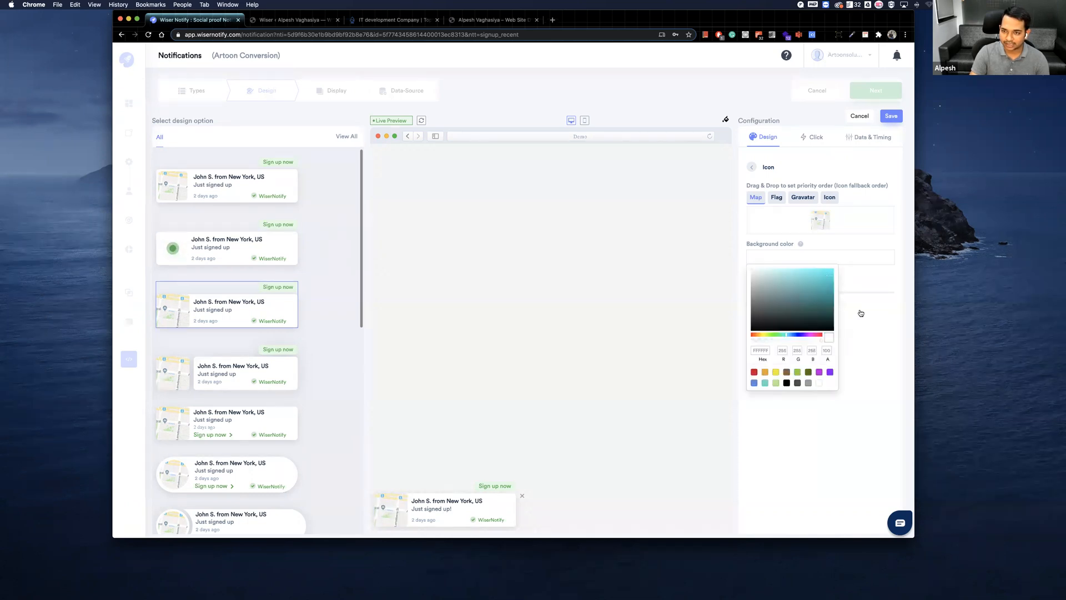
Return to the design configuration and turn on Embed into your HTML for the notification.
{"action": "left_click", "coordinate": [752, 166]}
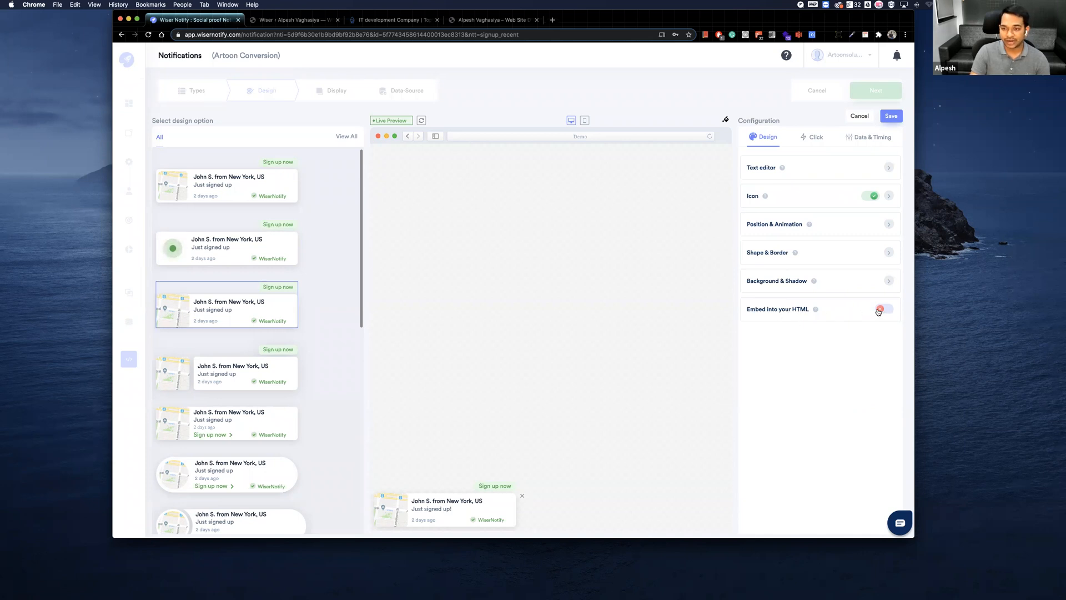
{"action": "left_click", "coordinate": [840, 307]}
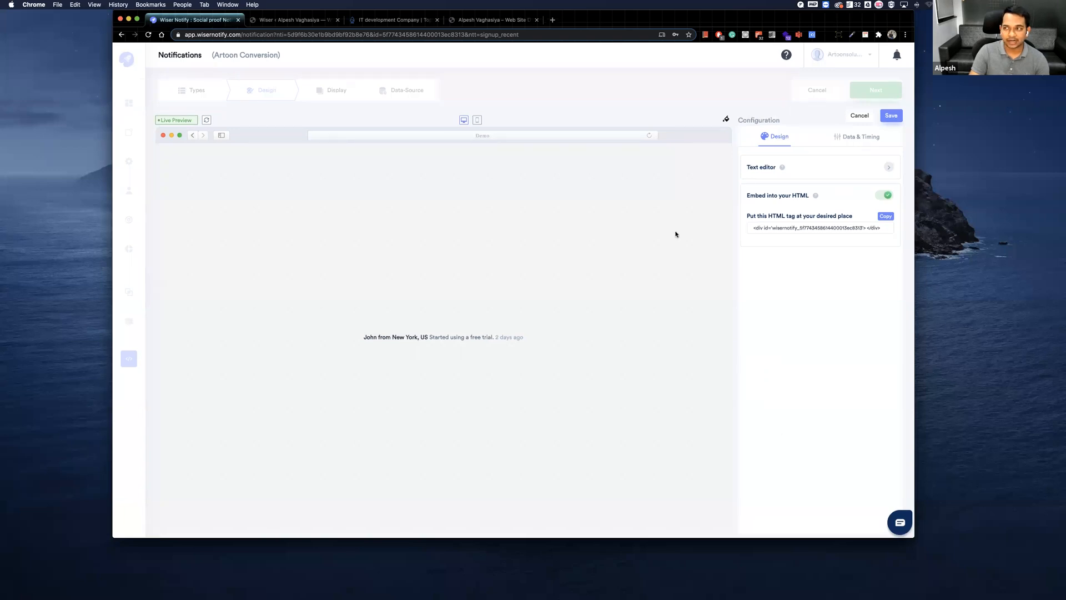
Switch to Opera, enlarge its window and examine the inline notification embedded in the WiserNotify sign-up page.
{"action": "key", "text": "super+Tab"}
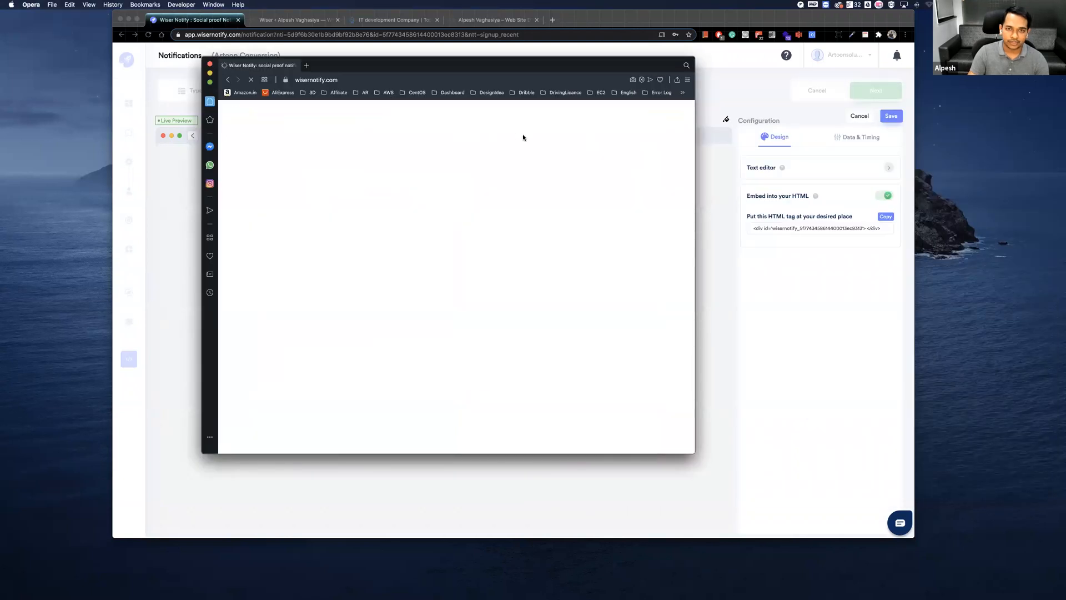
{"action": "left_click_drag", "start_coordinate": [372, 60], "coordinate": [1065, 139]}
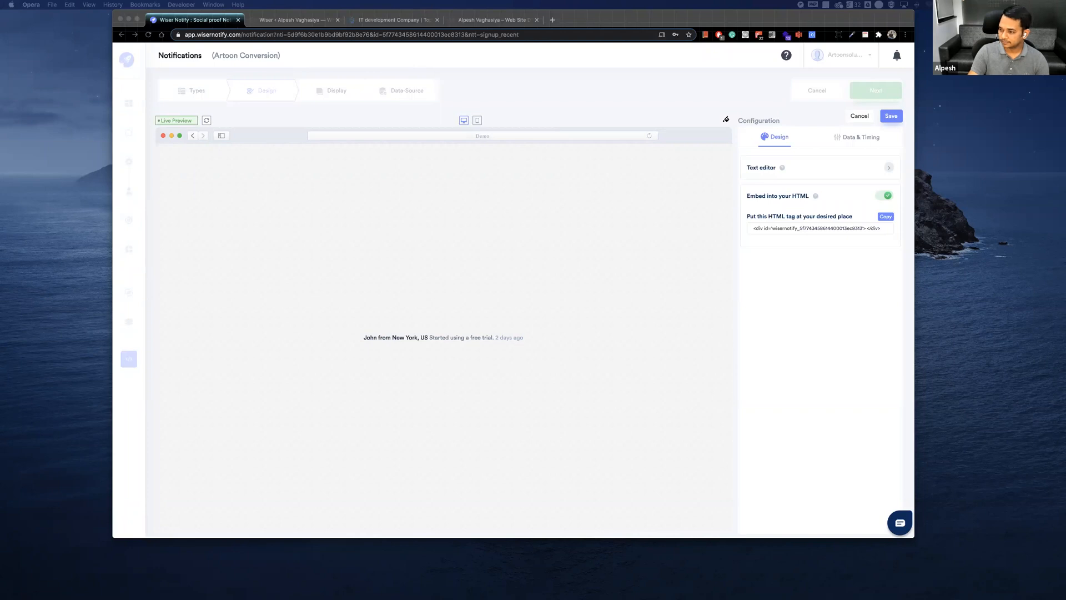
{"action": "mouse_move", "coordinate": [1065, 133]}
{"action": "left_mouse_down"}
{"action": "mouse_move", "coordinate": [687, 152]}
{"action": "mouse_move", "coordinate": [491, 37]}
{"action": "left_mouse_up"}
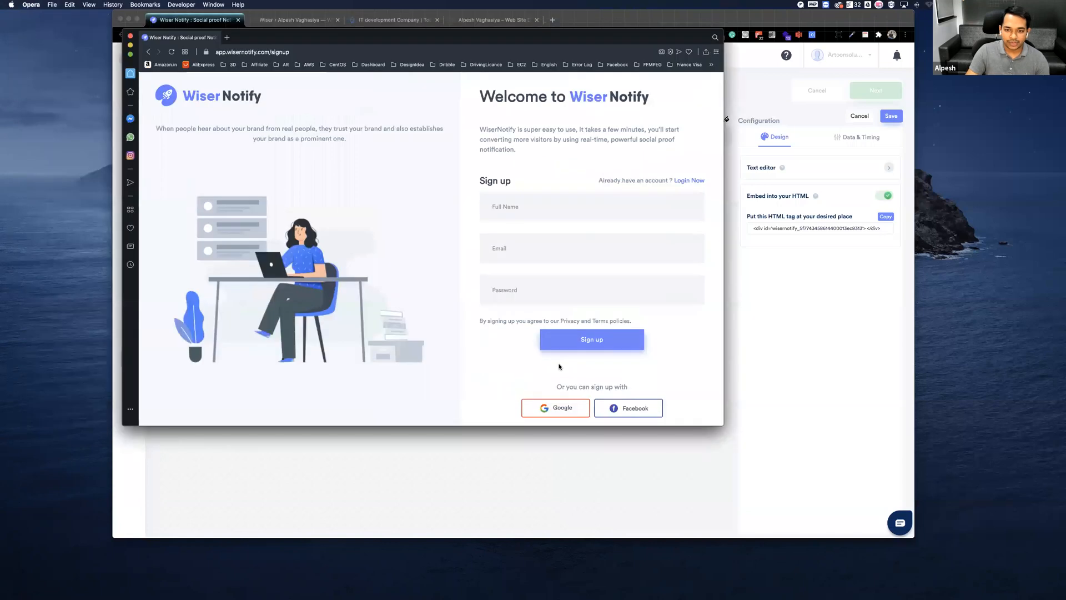
{"action": "scroll", "coordinate": [444, 268], "scroll_direction": "down", "scroll_amount": 1}
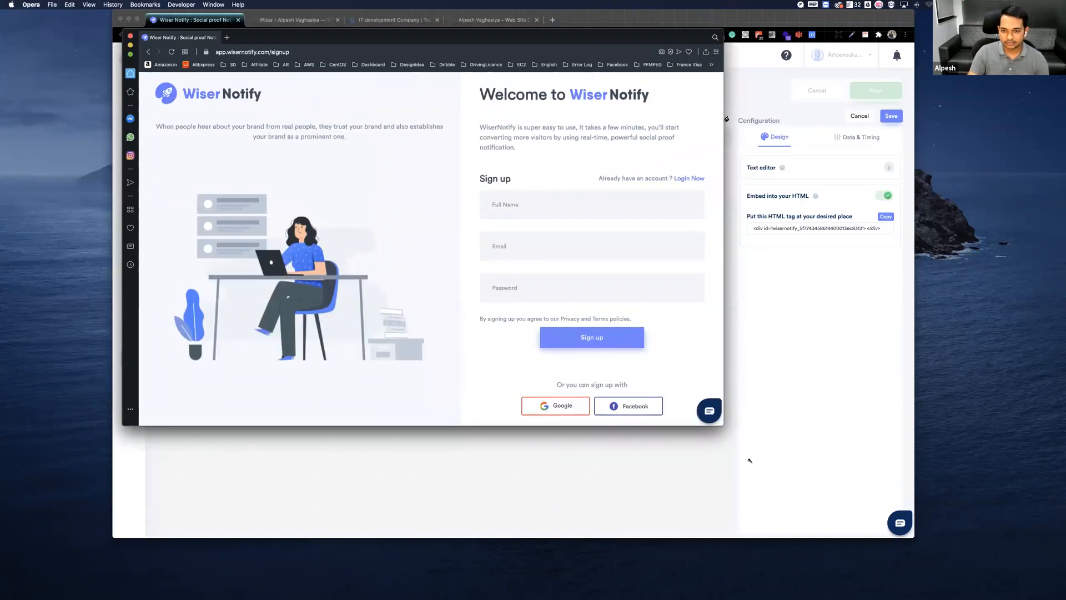
{"action": "left_click_drag", "start_coordinate": [724, 426], "coordinate": [835, 560]}
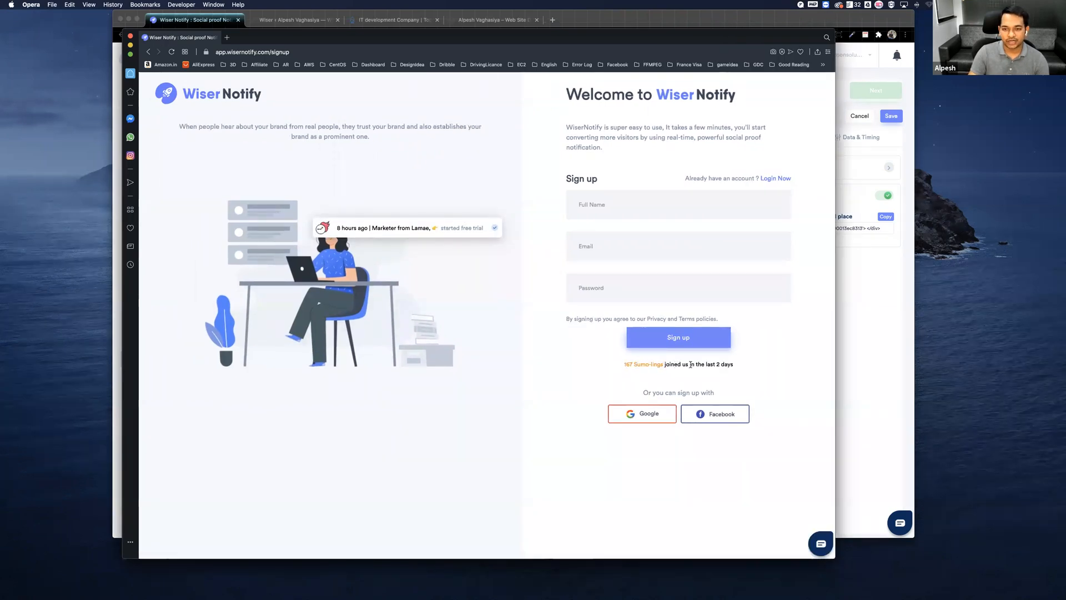
Highlight the inline text about recent joiners beneath the Sign up button on the WiserNotify sign-up page.
{"action": "scroll", "coordinate": [734, 367], "scroll_direction": "up", "scroll_amount": 1}
{"action": "left_click_drag", "start_coordinate": [734, 366], "coordinate": [621, 366]}
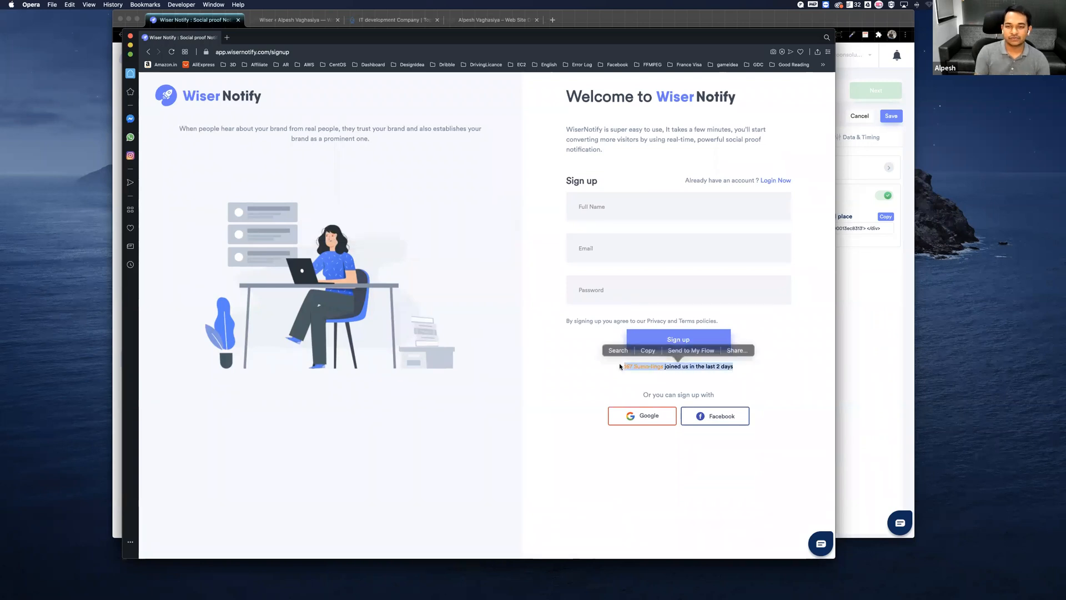
{"action": "left_click", "coordinate": [638, 366]}
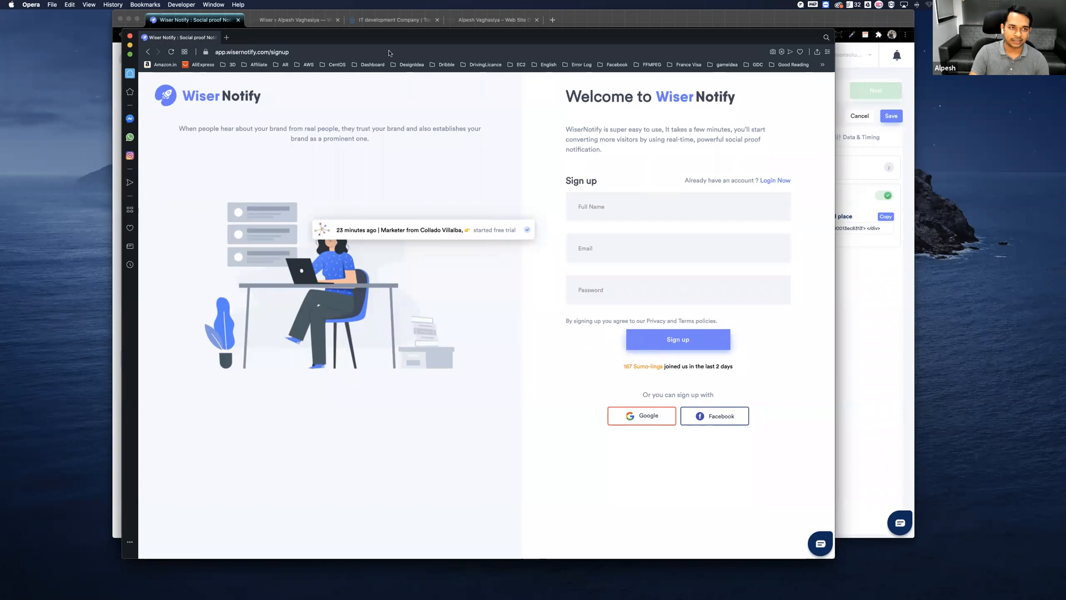
Move the Opera window aside, return to Chrome, turn off Embed into your HTML and extend the browser window downward.
{"action": "left_click_drag", "start_coordinate": [500, 37], "coordinate": [1065, 38]}
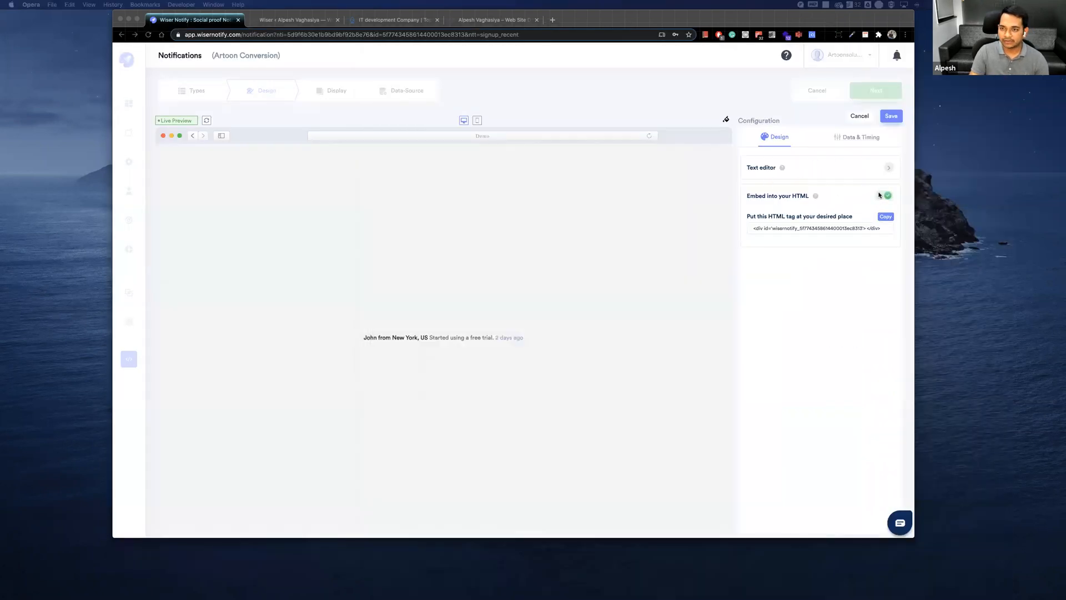
{"action": "left_click", "coordinate": [884, 195]}
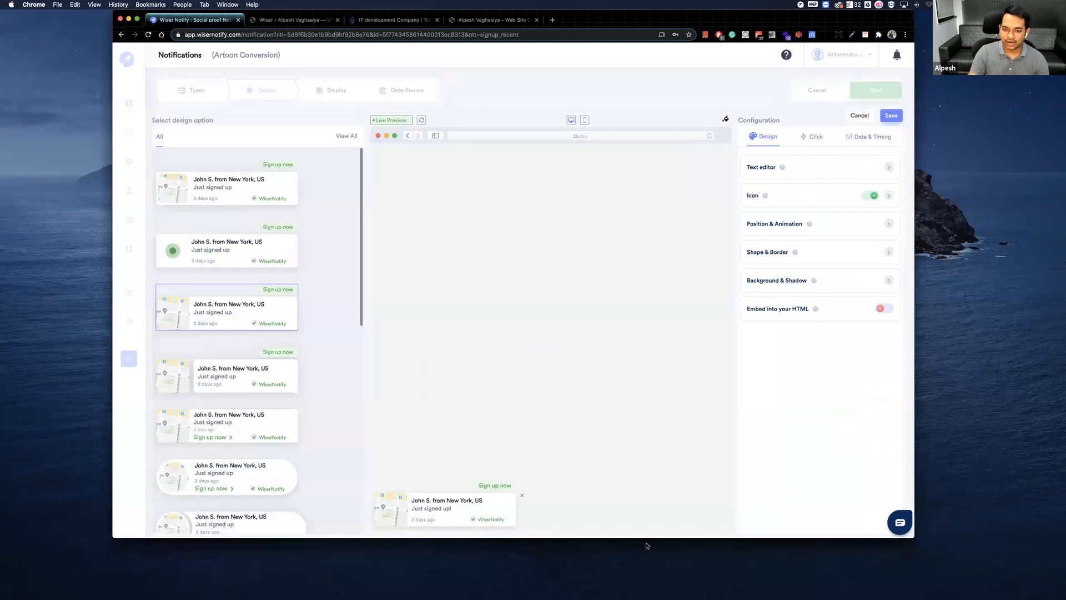
{"action": "left_click_drag", "start_coordinate": [764, 537], "coordinate": [767, 590]}
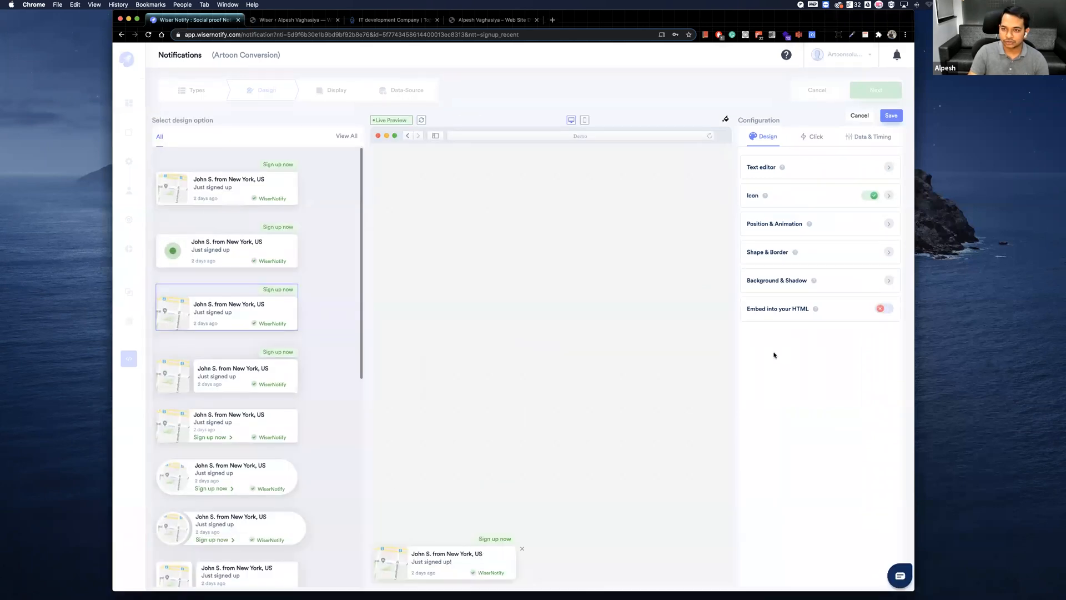
Choose the flame image from the icon library as the notification's Icon fallback.
{"action": "left_click", "coordinate": [775, 198]}
{"action": "left_click", "coordinate": [829, 197]}
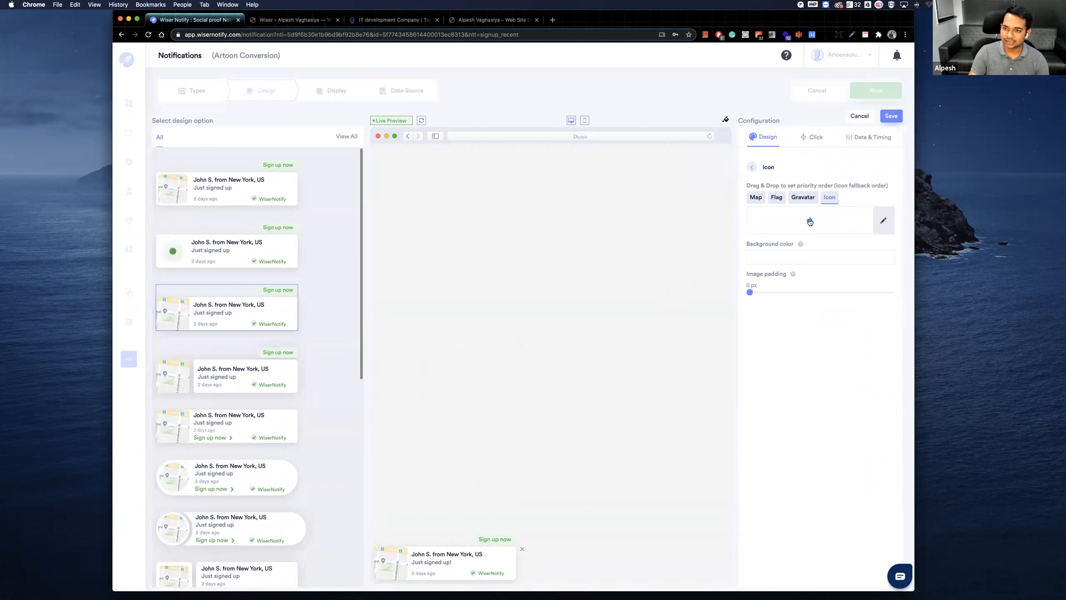
{"action": "left_click", "coordinate": [882, 218]}
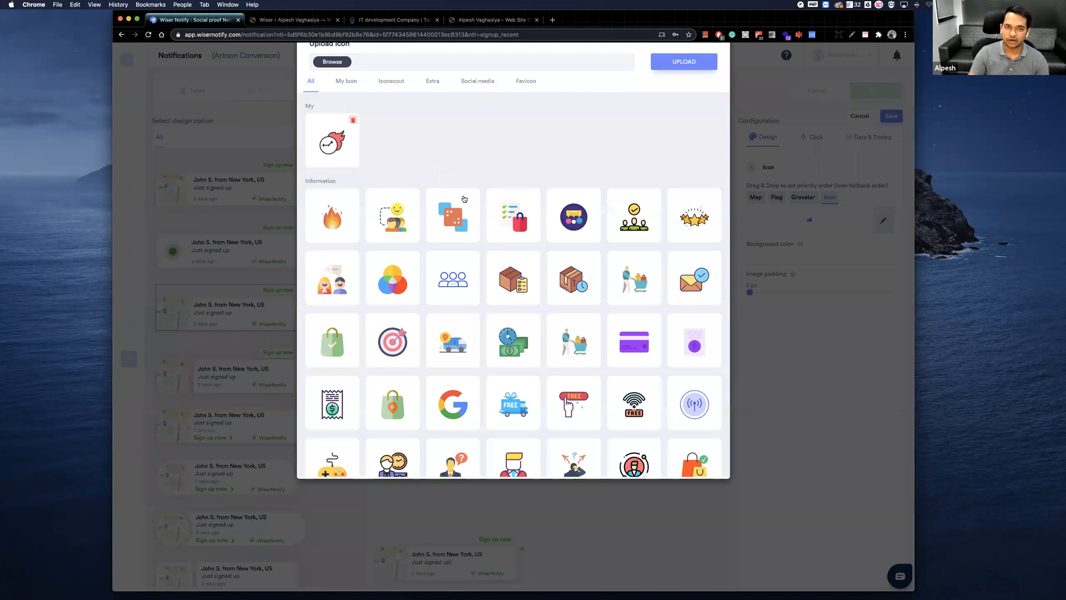
{"action": "scroll", "coordinate": [476, 189], "scroll_direction": "down", "scroll_amount": 5}
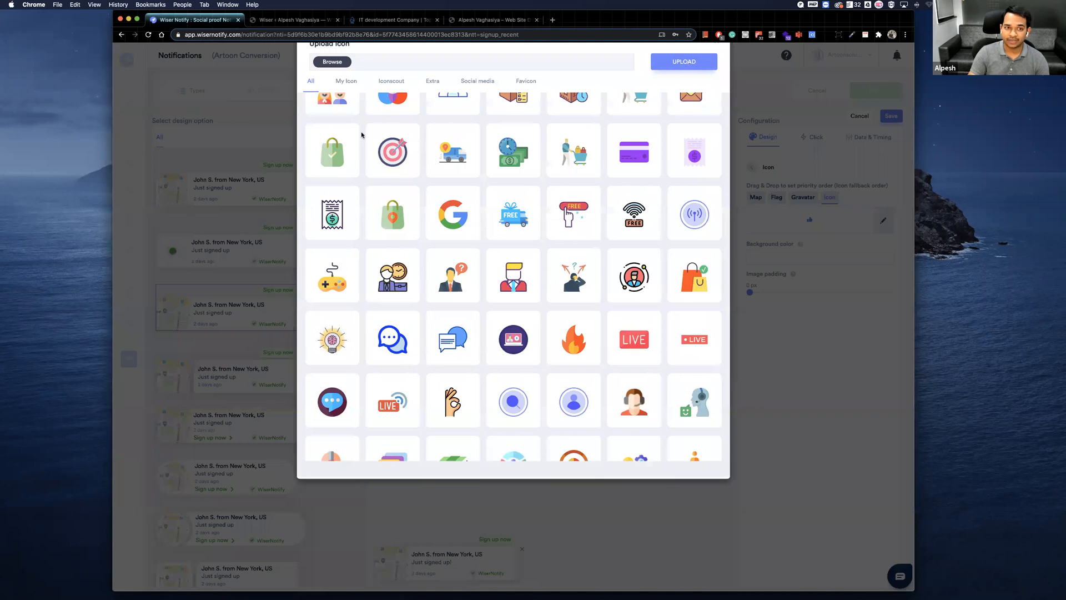
{"action": "scroll", "coordinate": [361, 134], "scroll_direction": "down", "scroll_amount": 4}
{"action": "left_click", "coordinate": [572, 183]}
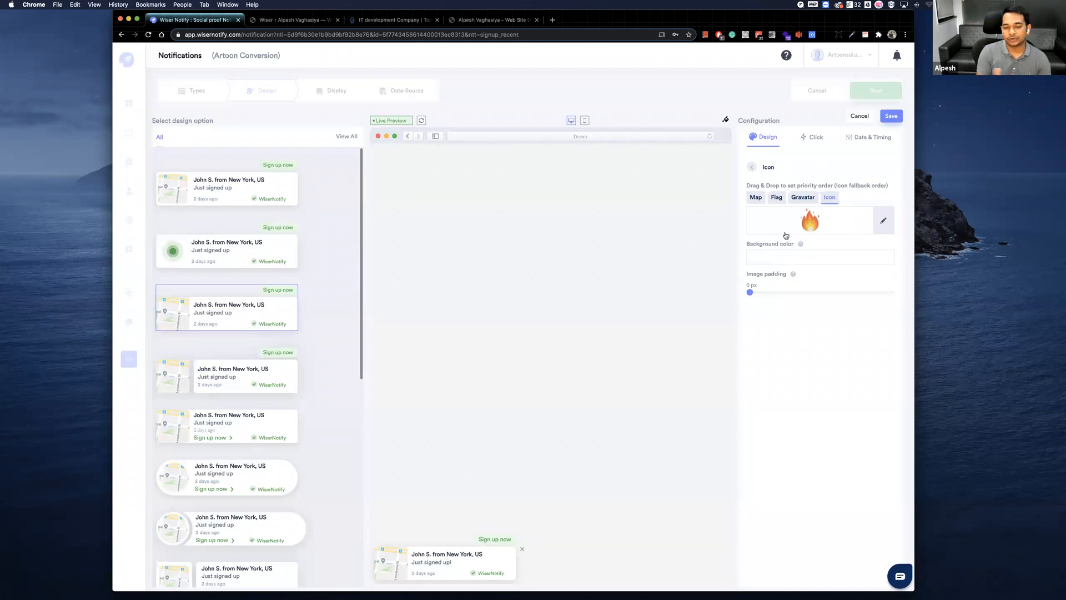
In the click configuration's CTA label & link settings, try purple label backgrounds, then set the CTA label background color to white.
{"action": "left_click", "coordinate": [816, 138]}
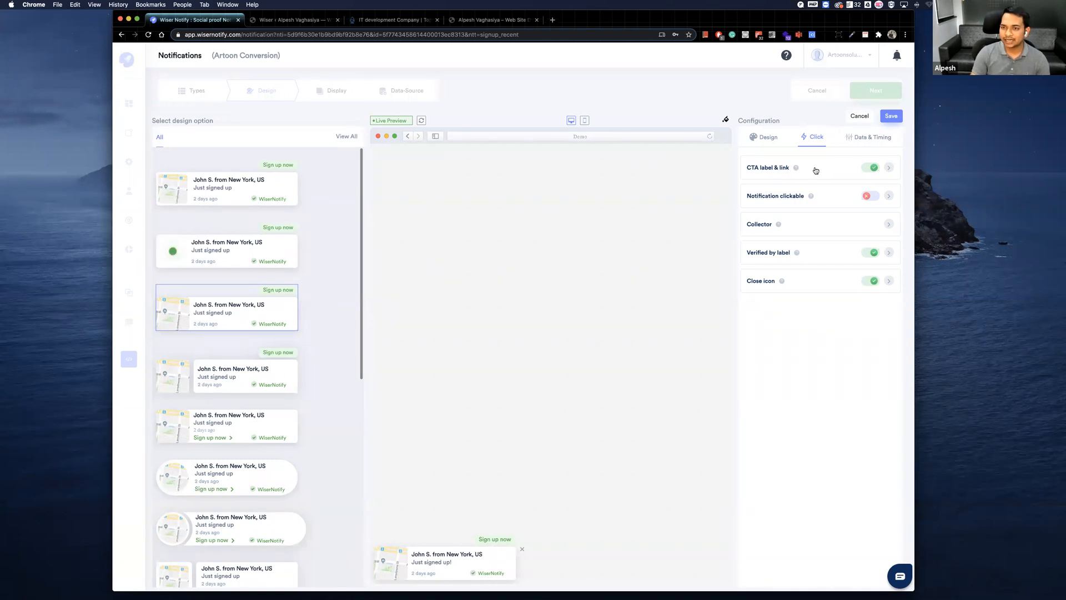
{"action": "left_click", "coordinate": [804, 168]}
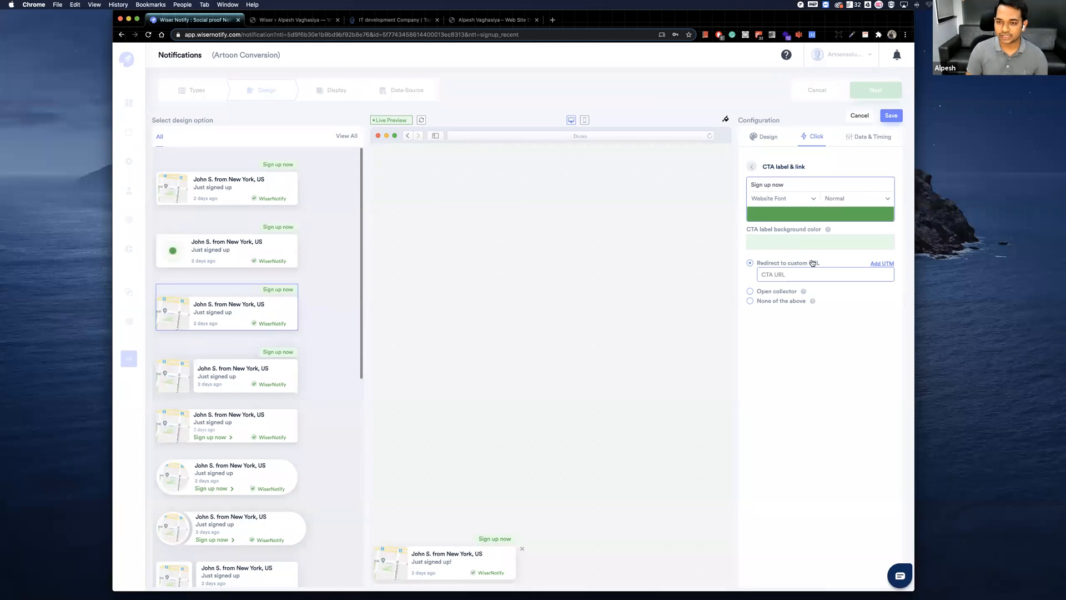
{"action": "left_click", "coordinate": [809, 242]}
{"action": "left_click", "coordinate": [811, 321]}
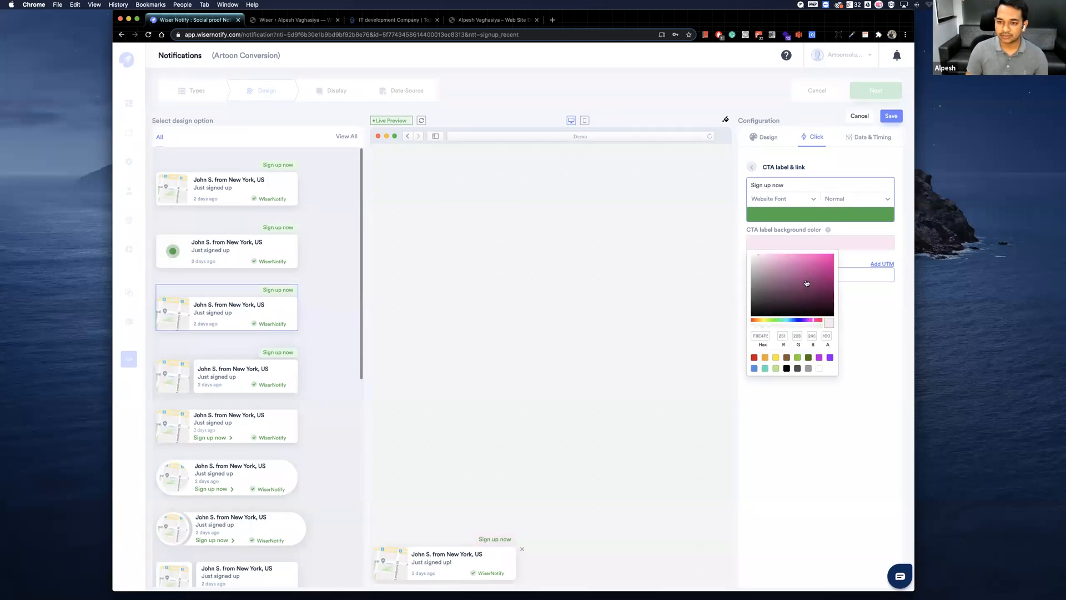
{"action": "left_click", "coordinate": [818, 265]}
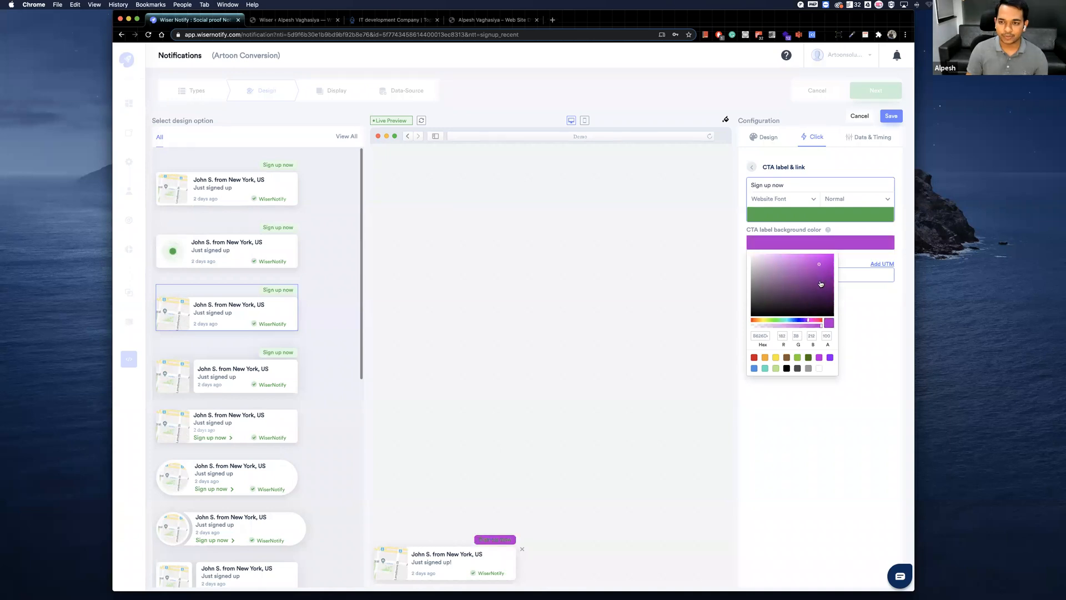
{"action": "left_click", "coordinate": [800, 289]}
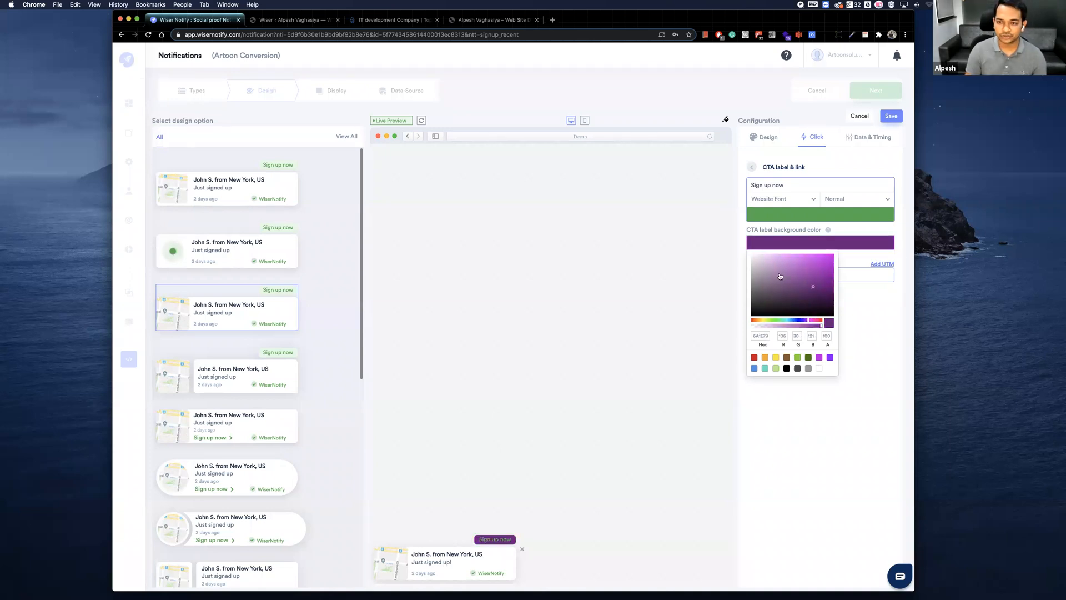
{"action": "left_click", "coordinate": [809, 268]}
{"action": "left_click", "coordinate": [820, 283]}
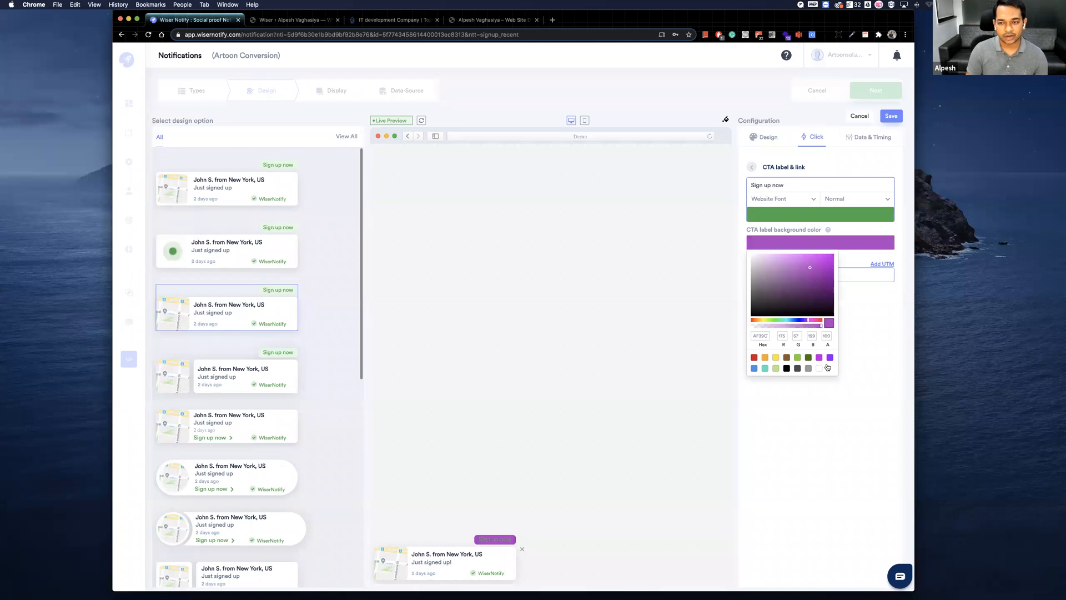
{"action": "left_click", "coordinate": [819, 369]}
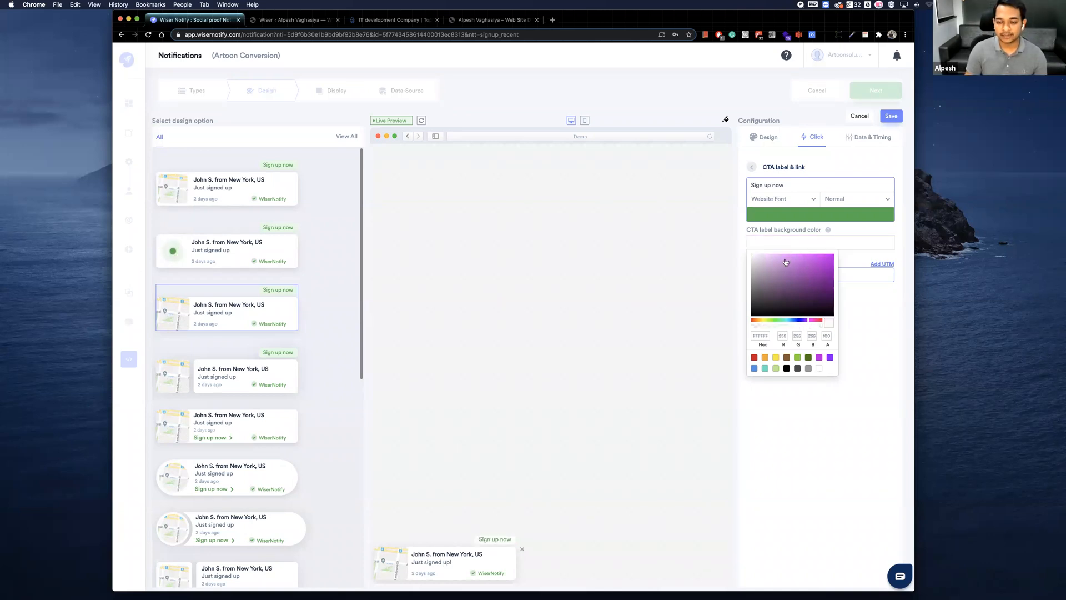
{"action": "left_click", "coordinate": [519, 484]}
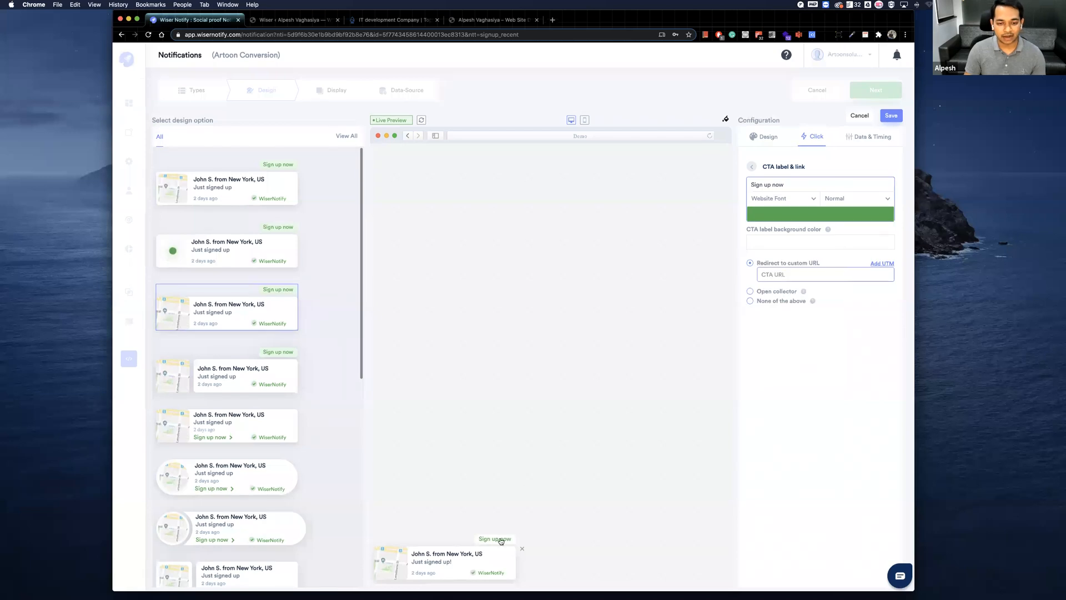
Set the CTA action to Open collector and return to the click configuration list.
{"action": "left_click", "coordinate": [778, 274]}
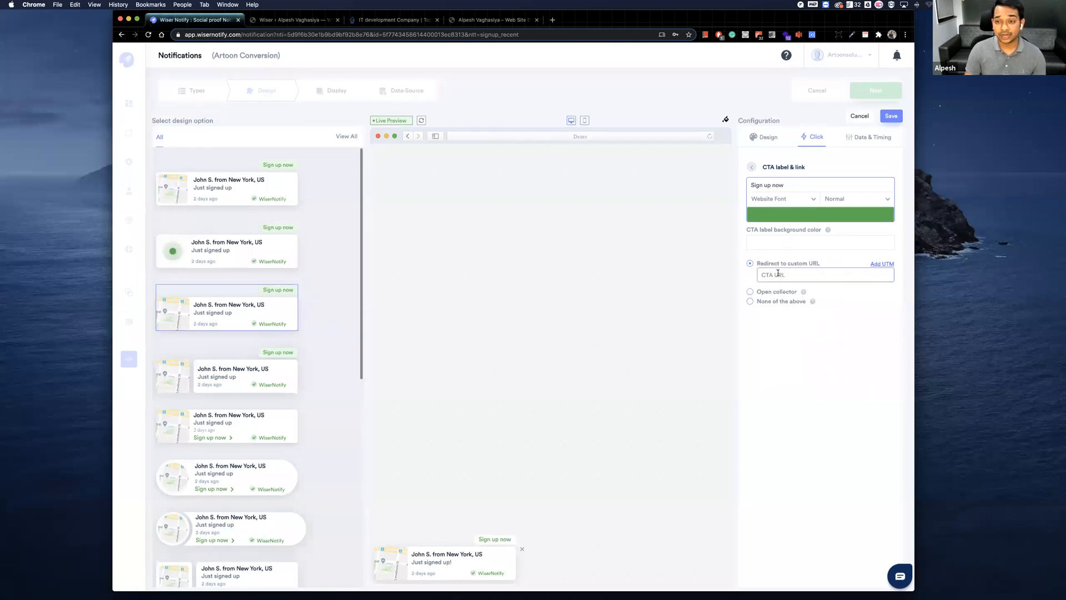
{"action": "left_click", "coordinate": [751, 293]}
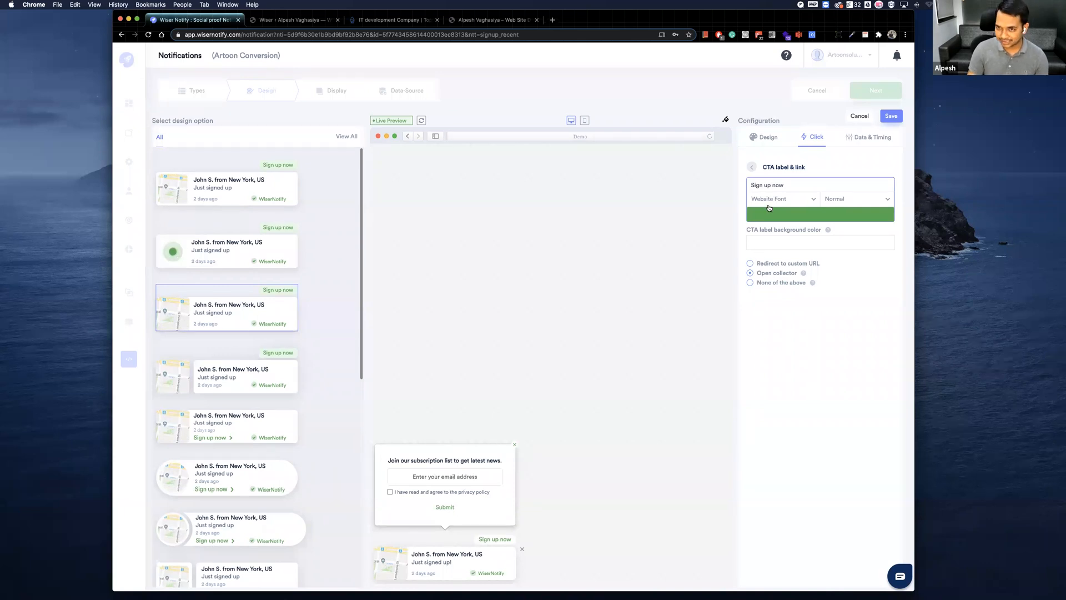
{"action": "left_click", "coordinate": [753, 169]}
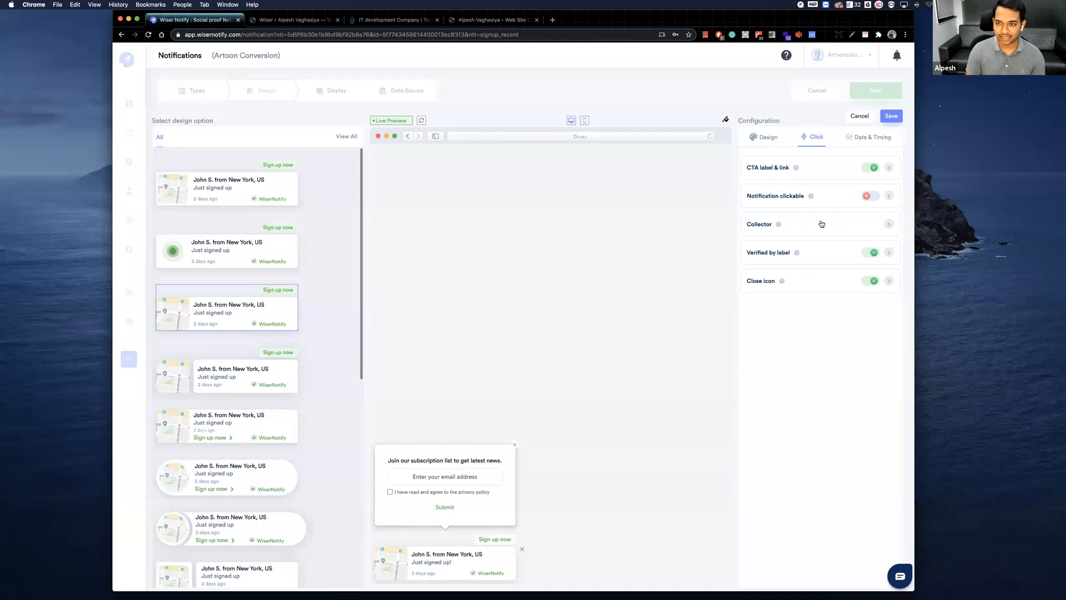
Replace the Collector form's description with "Please enter your email".
{"action": "left_click", "coordinate": [819, 224]}
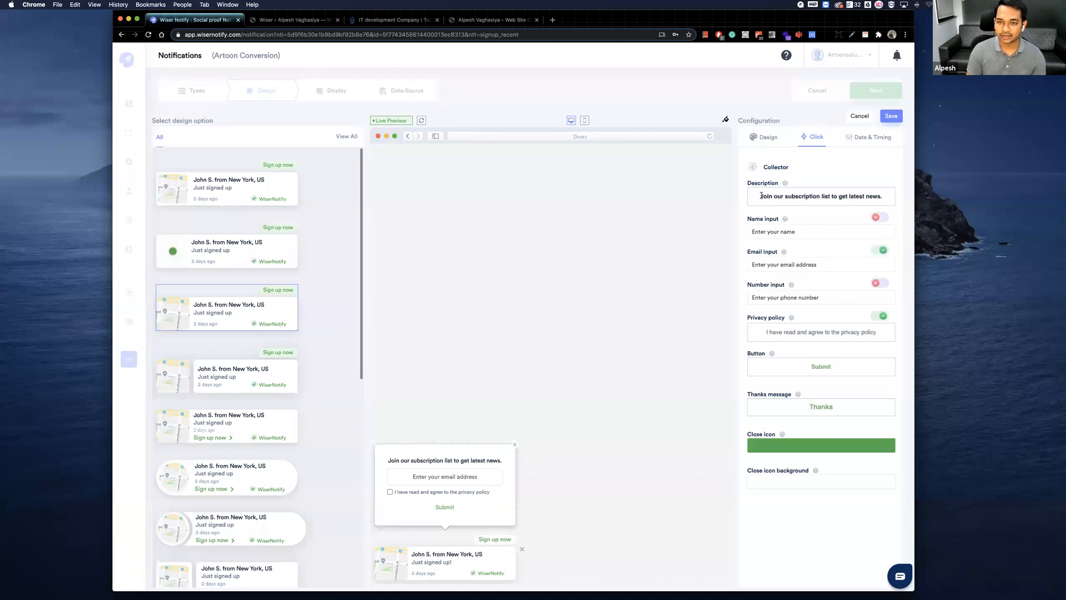
{"action": "triple_click", "coordinate": [879, 195]}
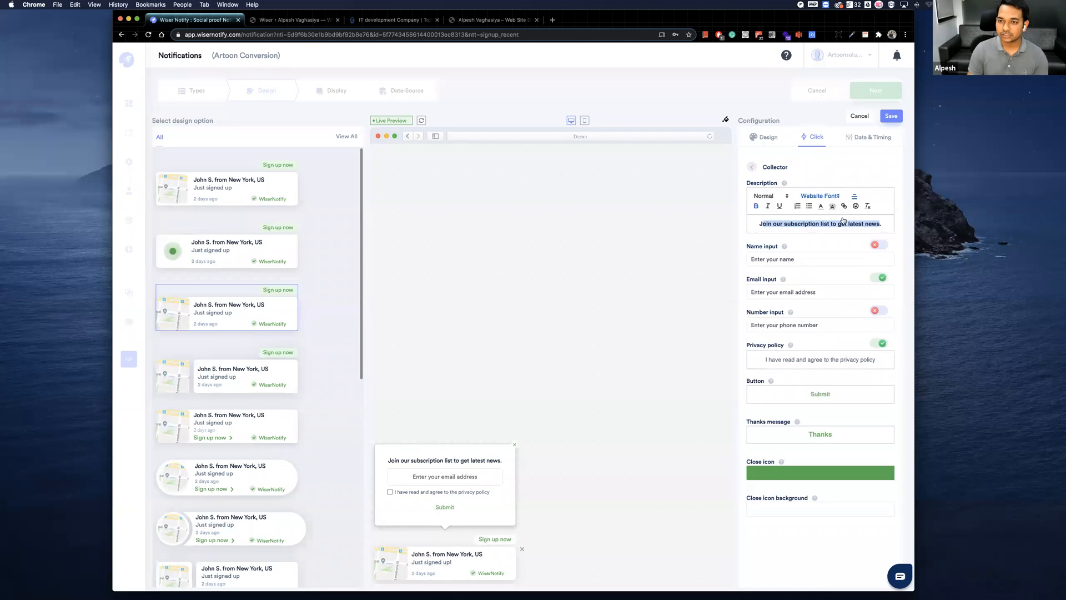
{"action": "left_click", "coordinate": [783, 223]}
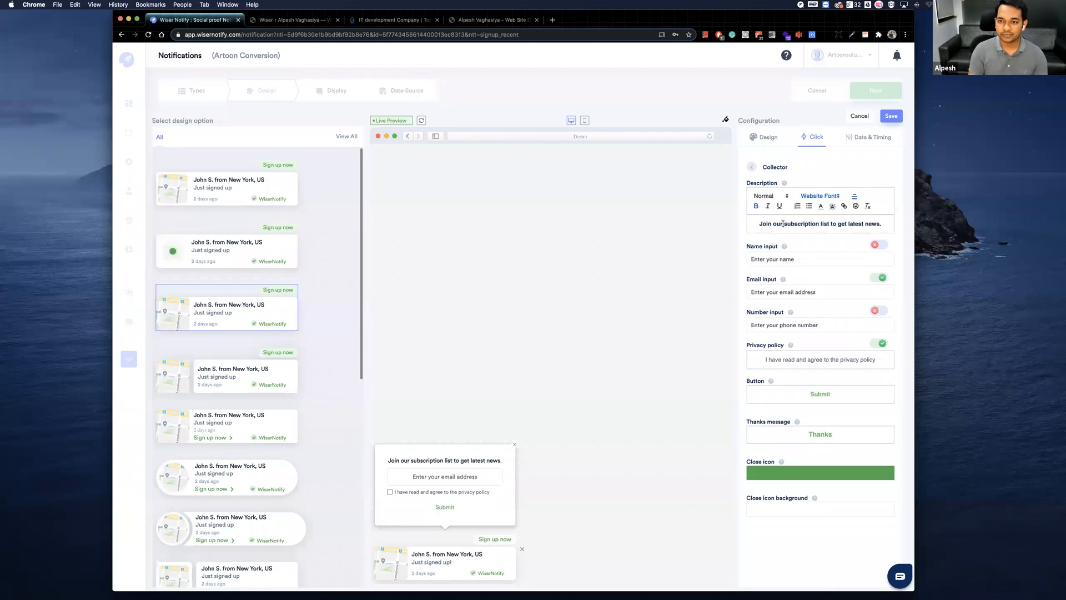
{"action": "key", "text": "super+a"}
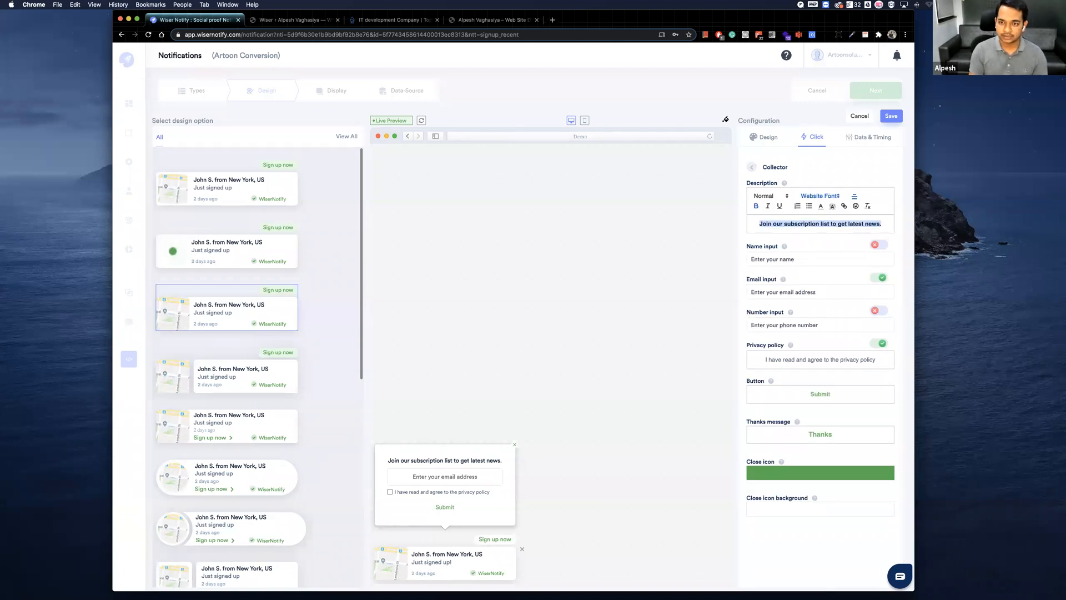
{"action": "type", "text": "Please enter your email"}
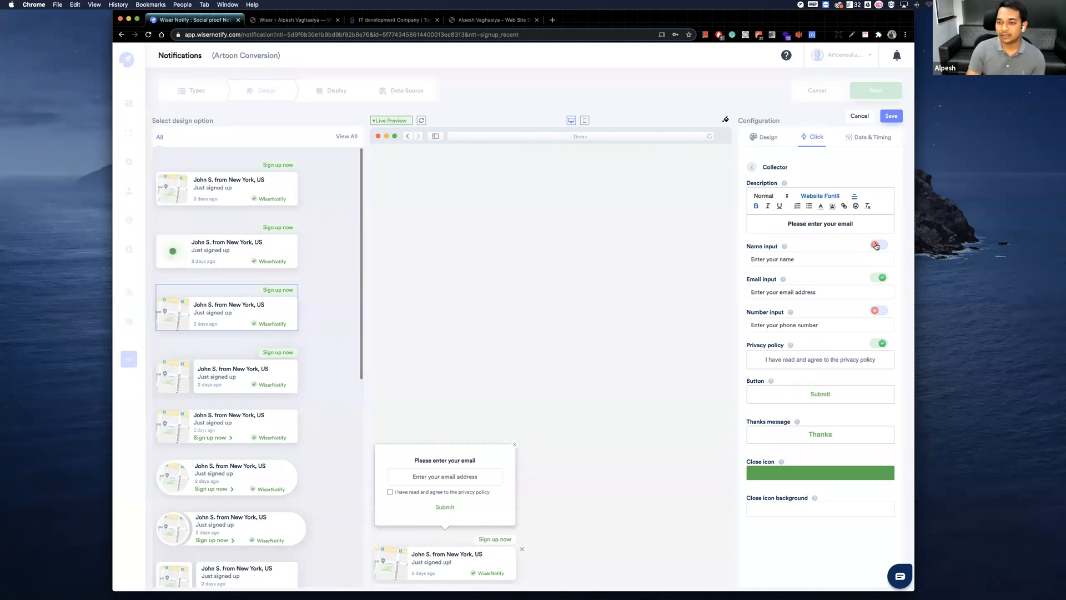
Try enabling the collector's name and number inputs and disabling its privacy policy, then restore all three settings.
{"action": "left_click", "coordinate": [882, 311]}
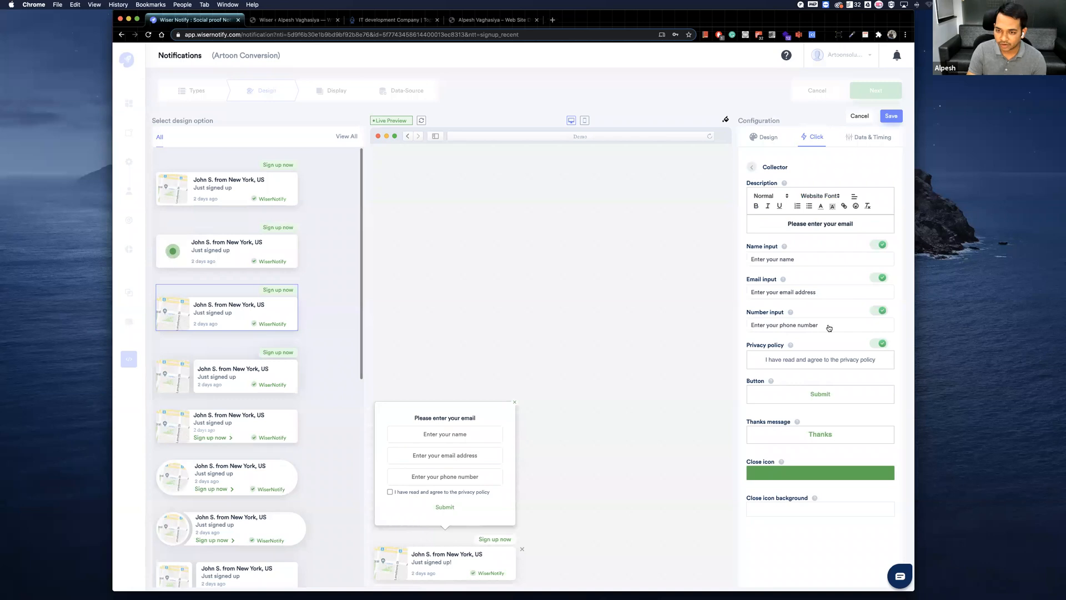
{"action": "left_click", "coordinate": [882, 311]}
{"action": "left_click", "coordinate": [881, 246]}
{"action": "left_click", "coordinate": [882, 245]}
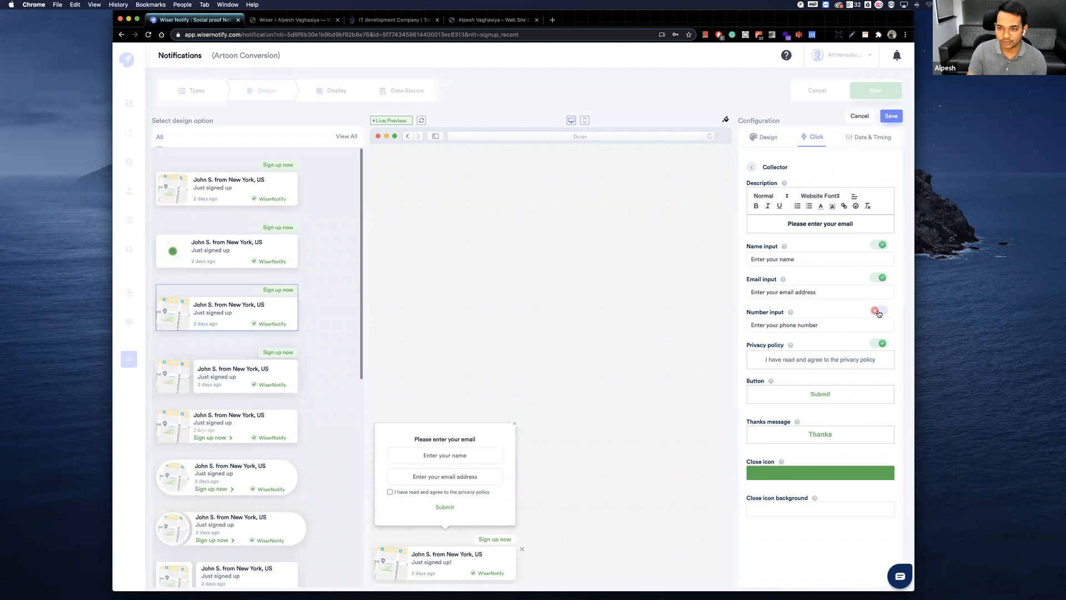
{"action": "left_click", "coordinate": [881, 246]}
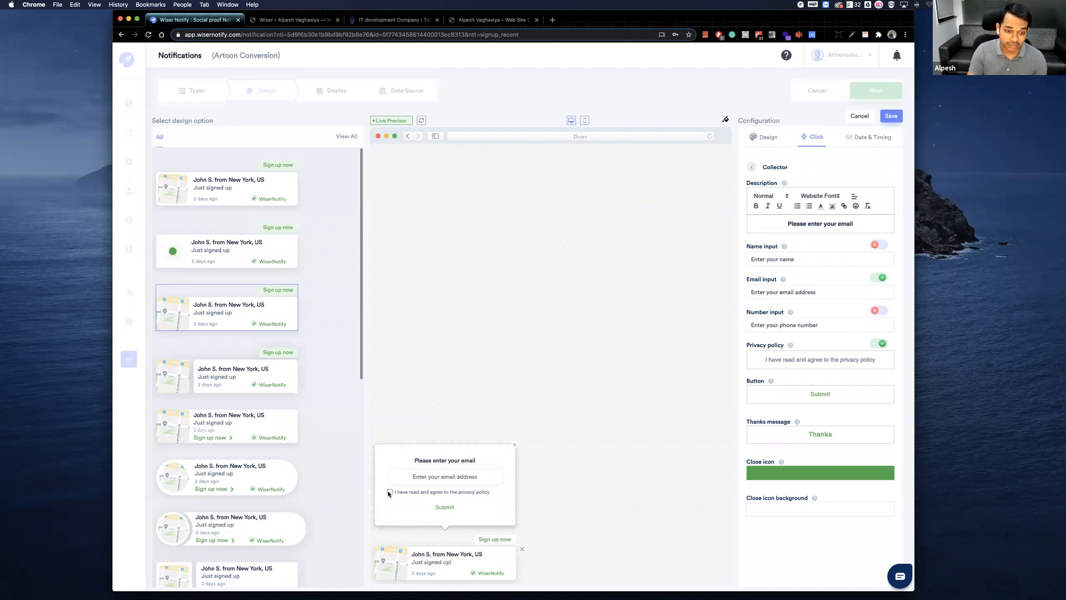
{"action": "left_click", "coordinate": [879, 344]}
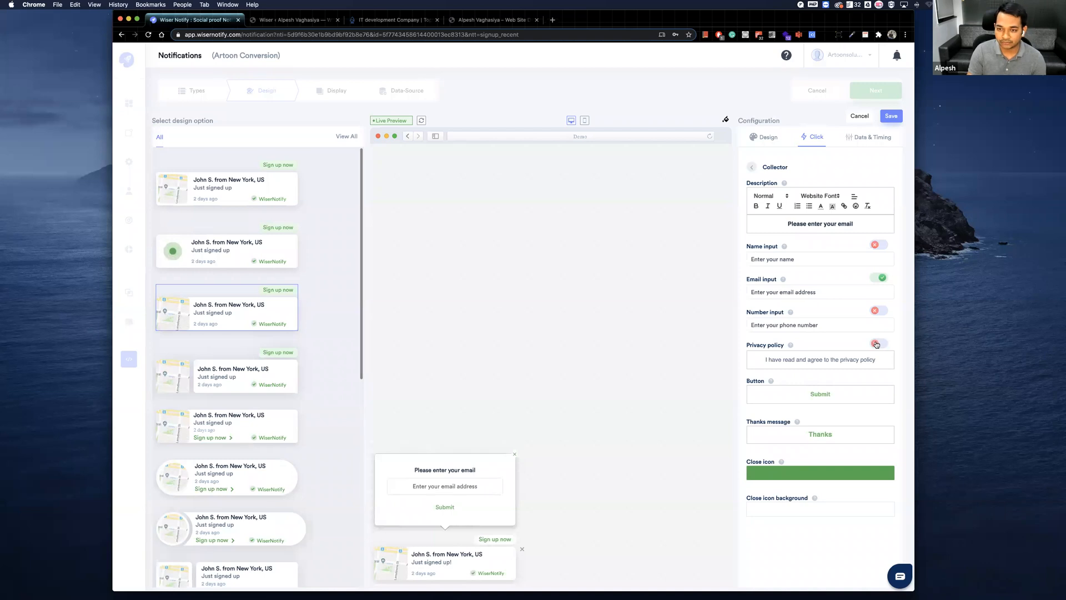
{"action": "left_click", "coordinate": [880, 344]}
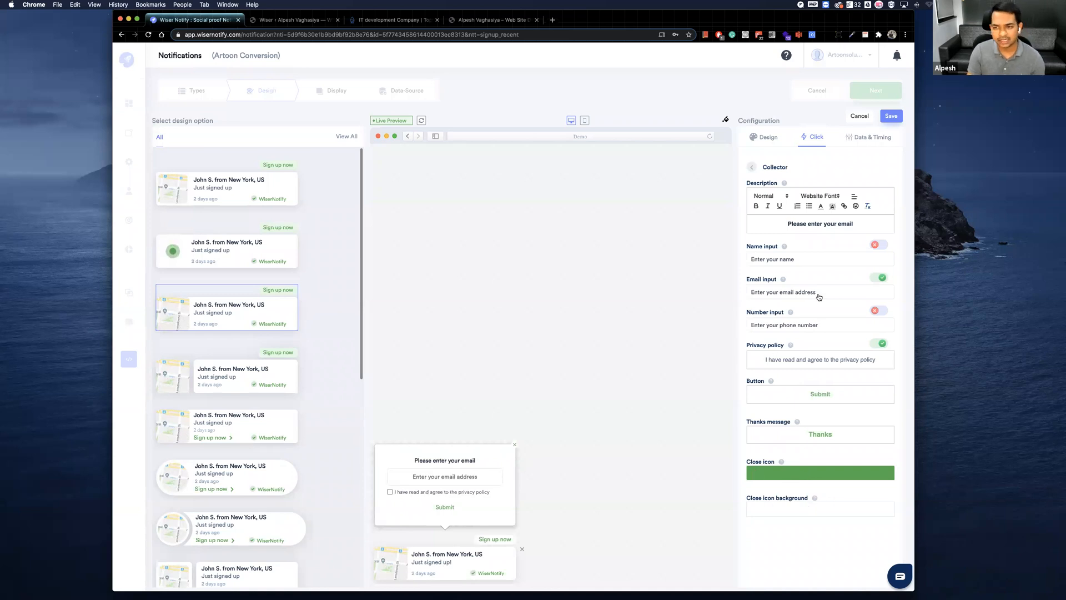
Review the Verified by label text and link settings, then open the Data & Timing configuration.
{"action": "left_click", "coordinate": [753, 168]}
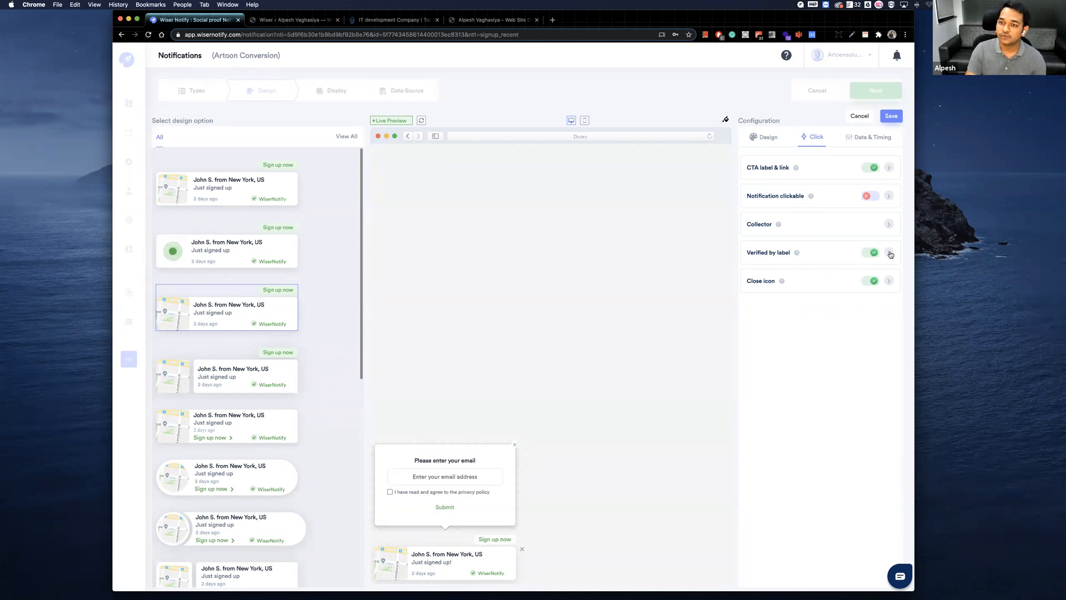
{"action": "left_click", "coordinate": [800, 252]}
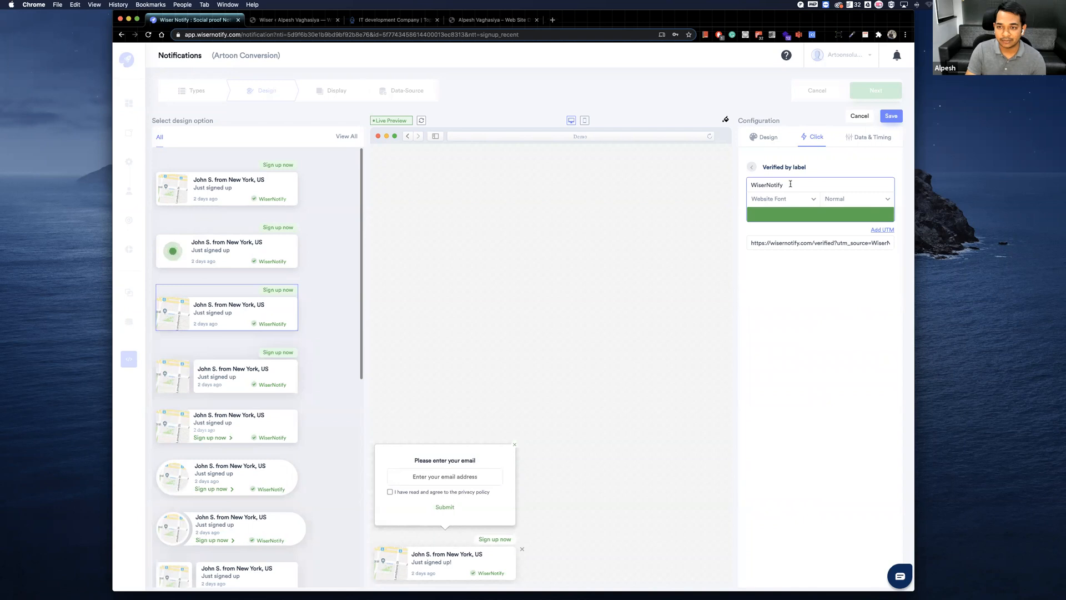
{"action": "double_click", "coordinate": [772, 184]}
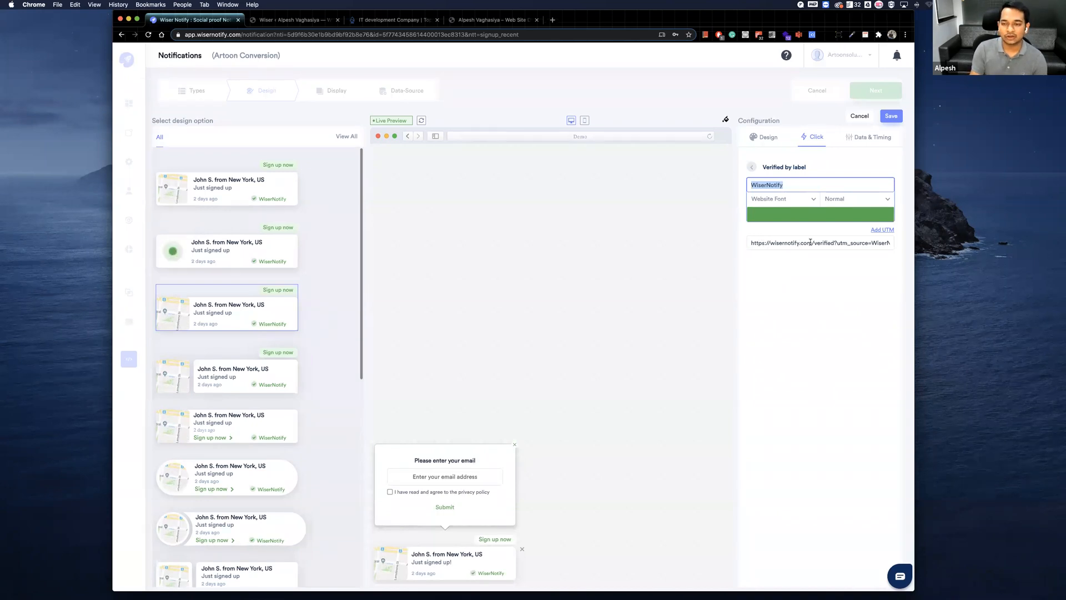
{"action": "left_click", "coordinate": [752, 167]}
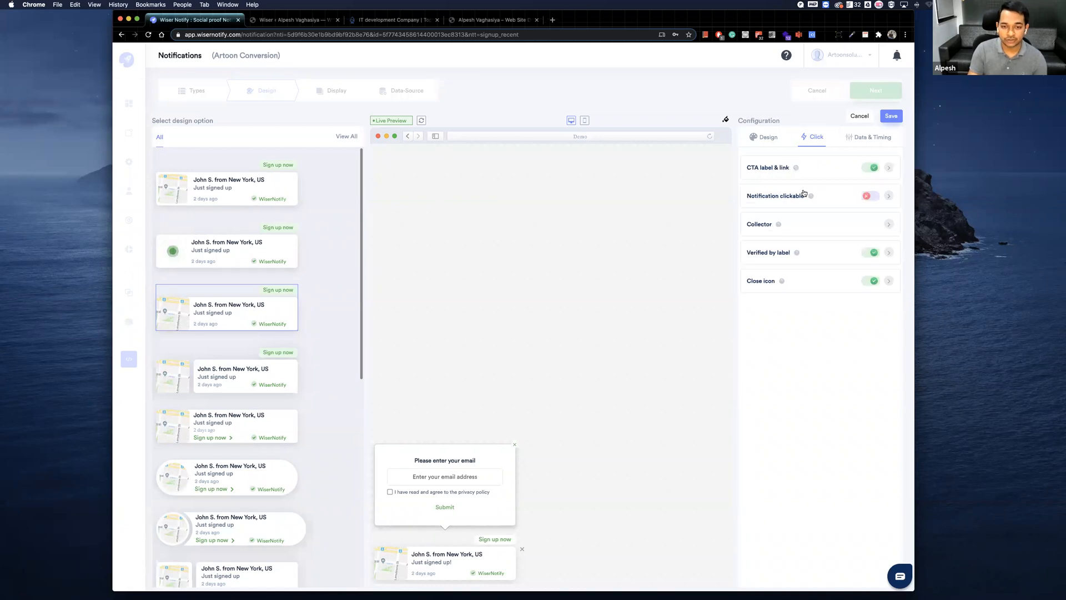
{"action": "left_click", "coordinate": [868, 139]}
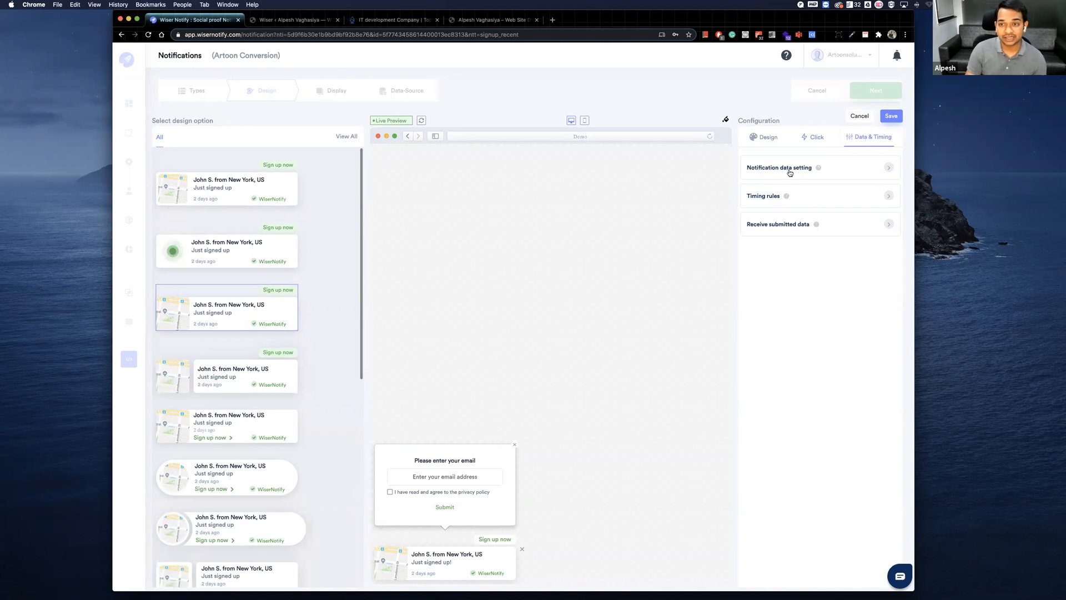
In the notification data settings, try changing the 30-day display period's unit to Hours, then restore Days and return to the Data & Timing list.
{"action": "left_click", "coordinate": [853, 169]}
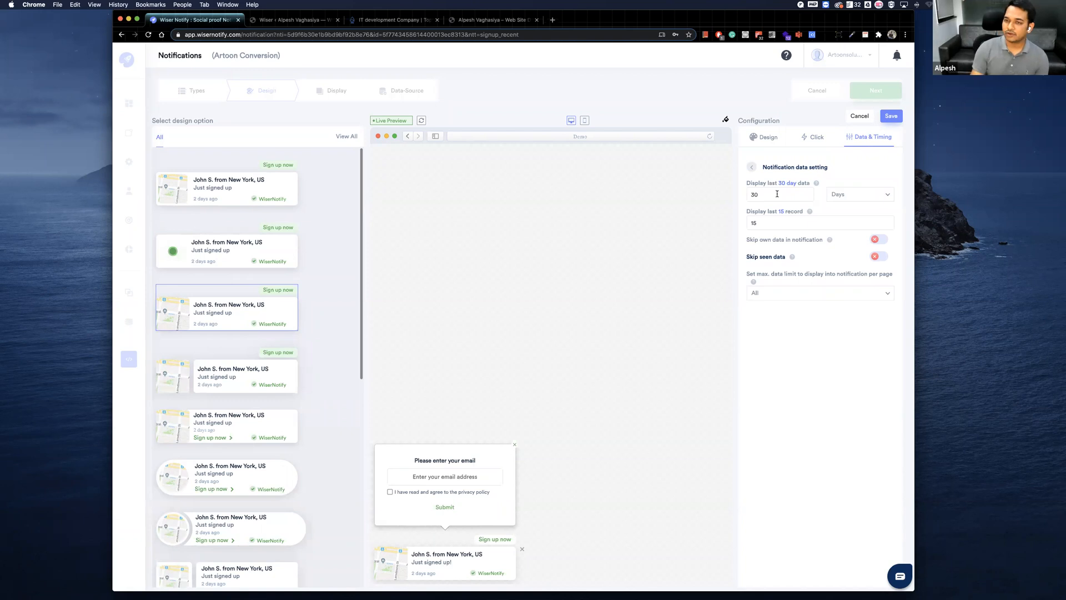
{"action": "left_click", "coordinate": [747, 222]}
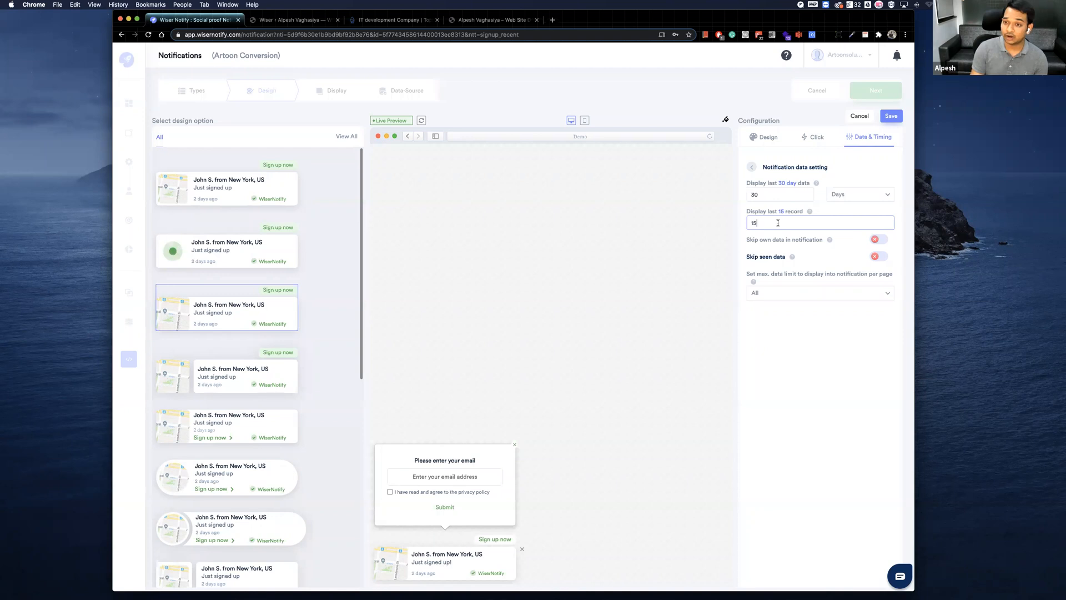
{"action": "left_click", "coordinate": [837, 196]}
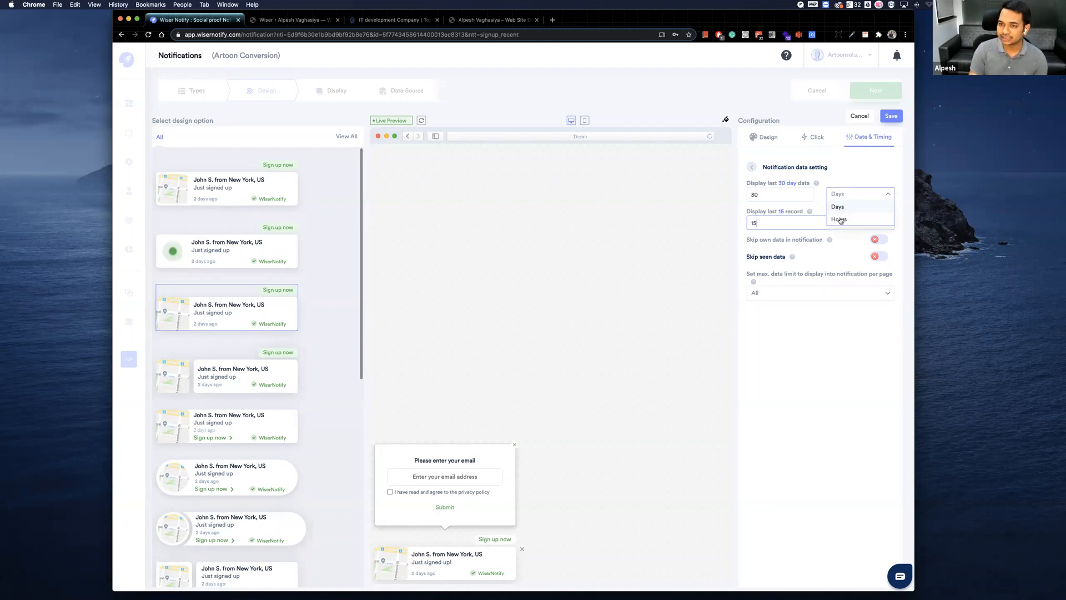
{"action": "left_click", "coordinate": [838, 219]}
{"action": "left_click", "coordinate": [779, 194]}
{"action": "left_click", "coordinate": [853, 194]}
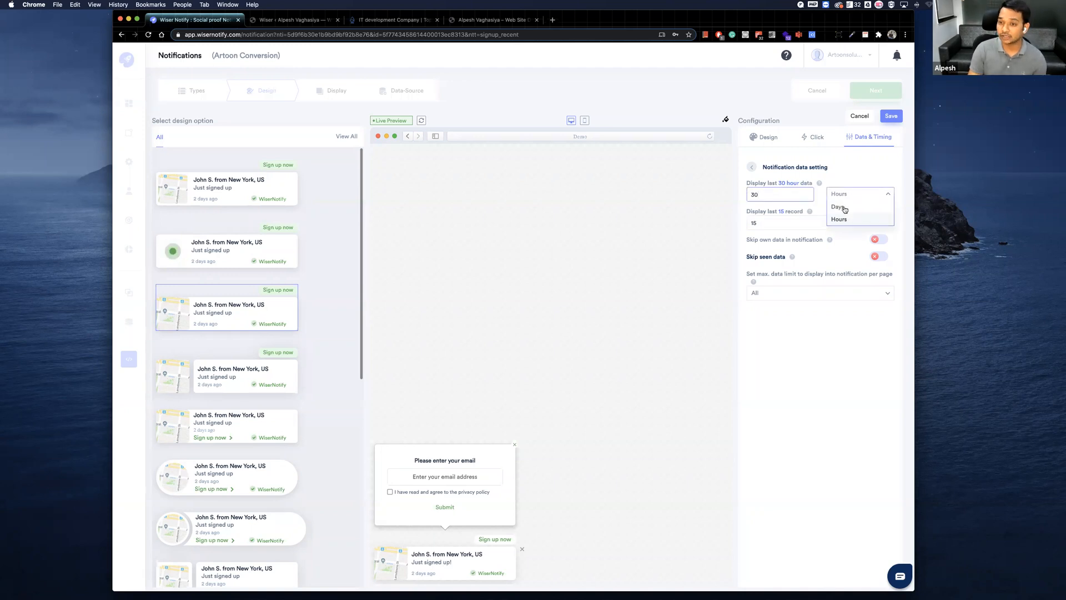
{"action": "left_click", "coordinate": [827, 207]}
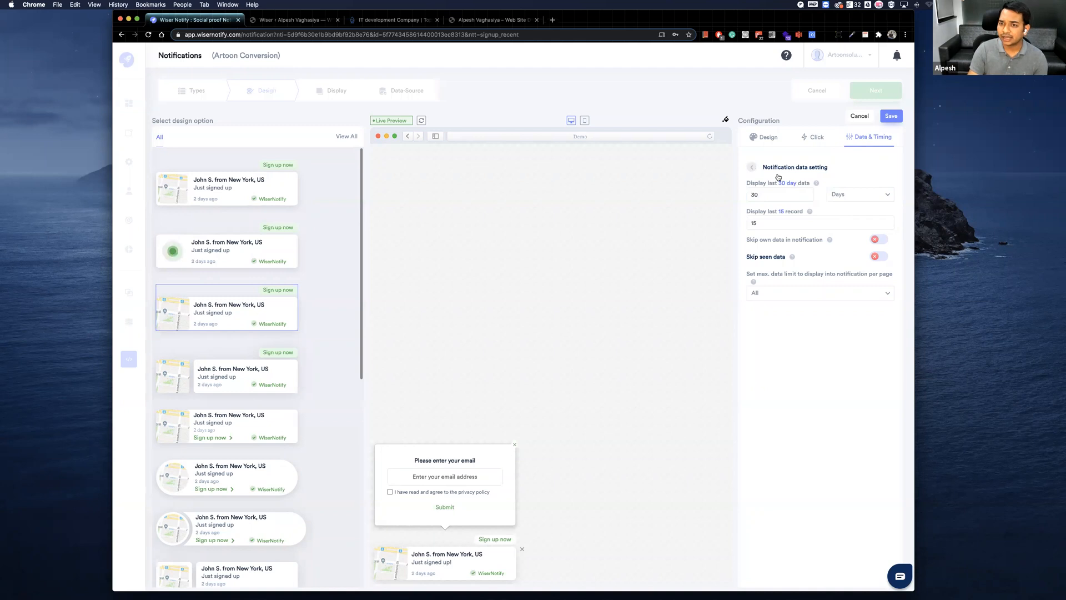
{"action": "left_click", "coordinate": [753, 169]}
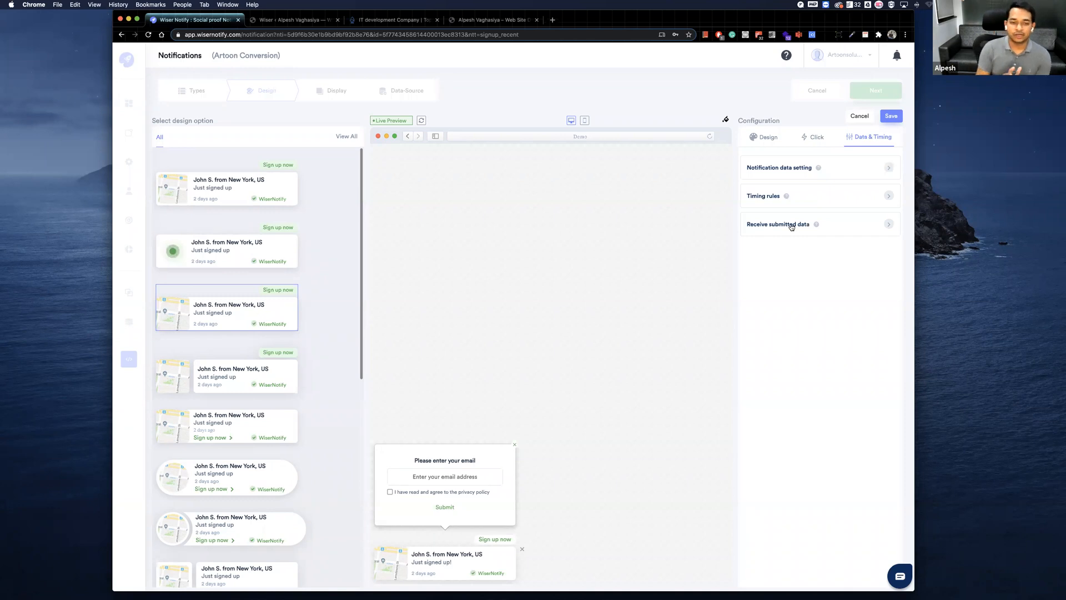
Try receiving submitted data through a webhook with its URL left empty, then disable the webhook option.
{"action": "left_click", "coordinate": [791, 226]}
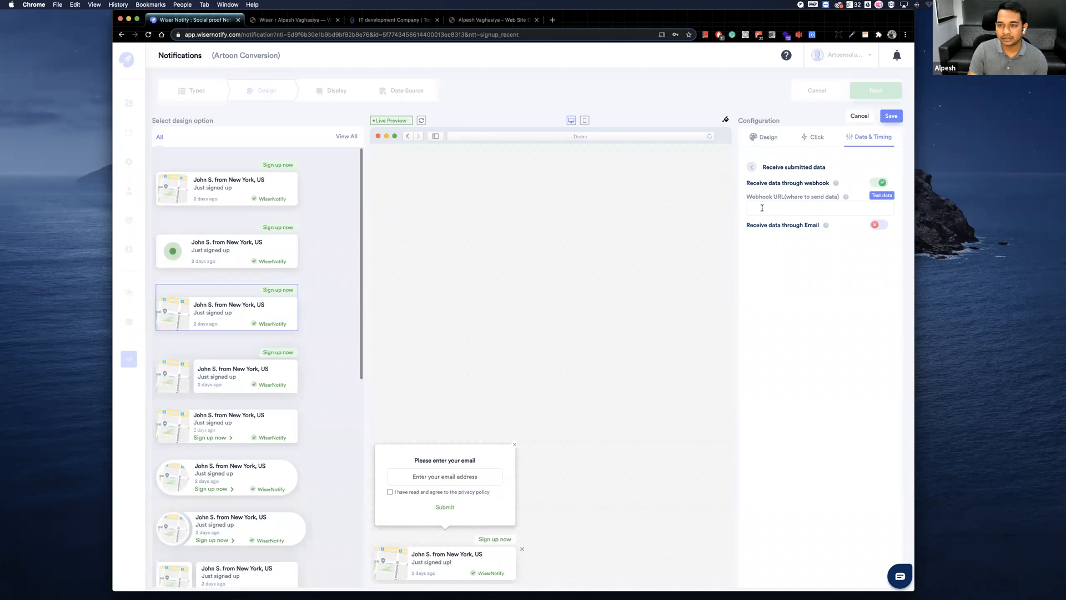
{"action": "left_click", "coordinate": [778, 208]}
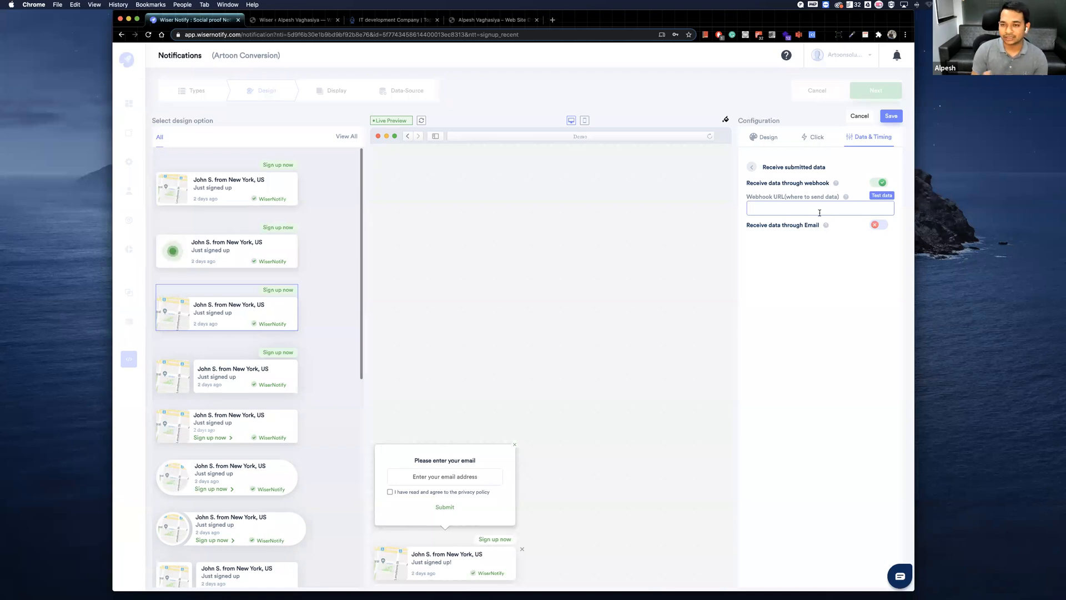
{"action": "left_click", "coordinate": [880, 182]}
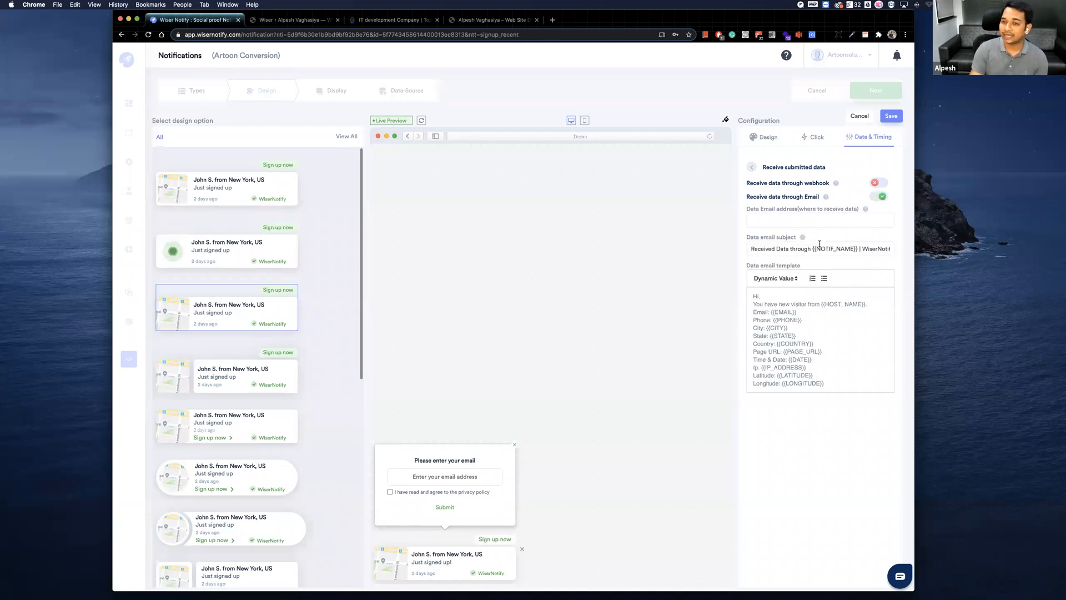
Enable receiving submitted data through email, review its address, subject and template fields, and return to the Design configuration.
{"action": "left_click", "coordinate": [790, 220]}
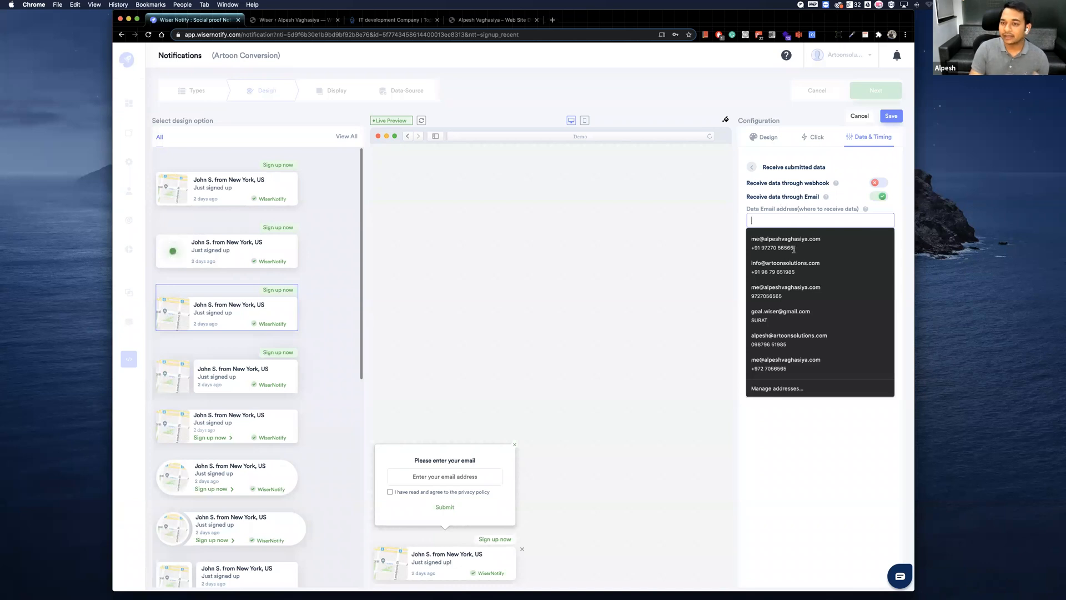
{"action": "left_click", "coordinate": [770, 248]}
{"action": "left_click", "coordinate": [843, 250]}
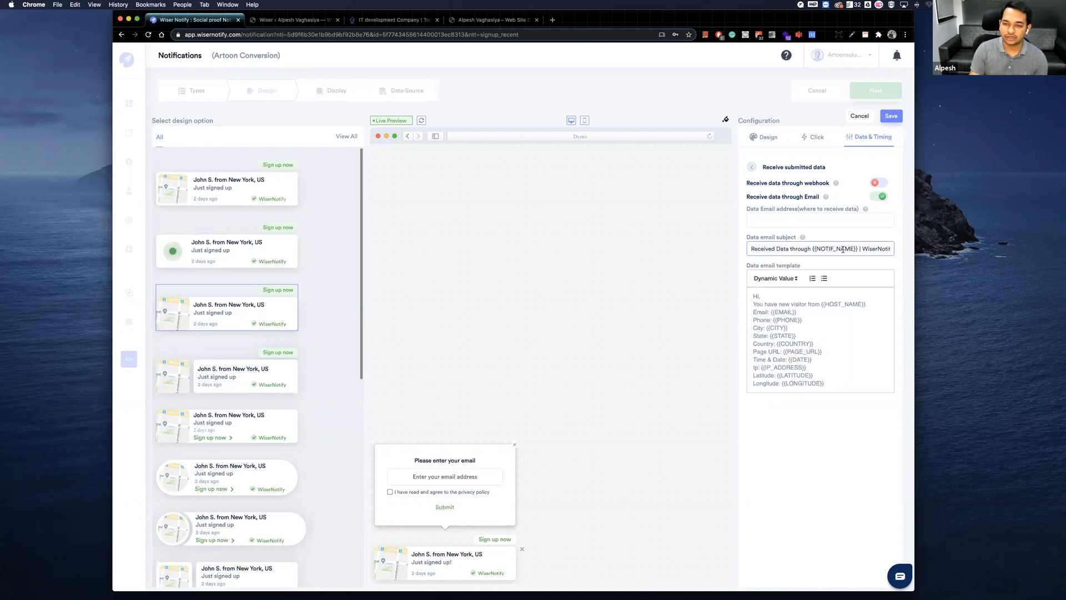
{"action": "left_click", "coordinate": [816, 316]}
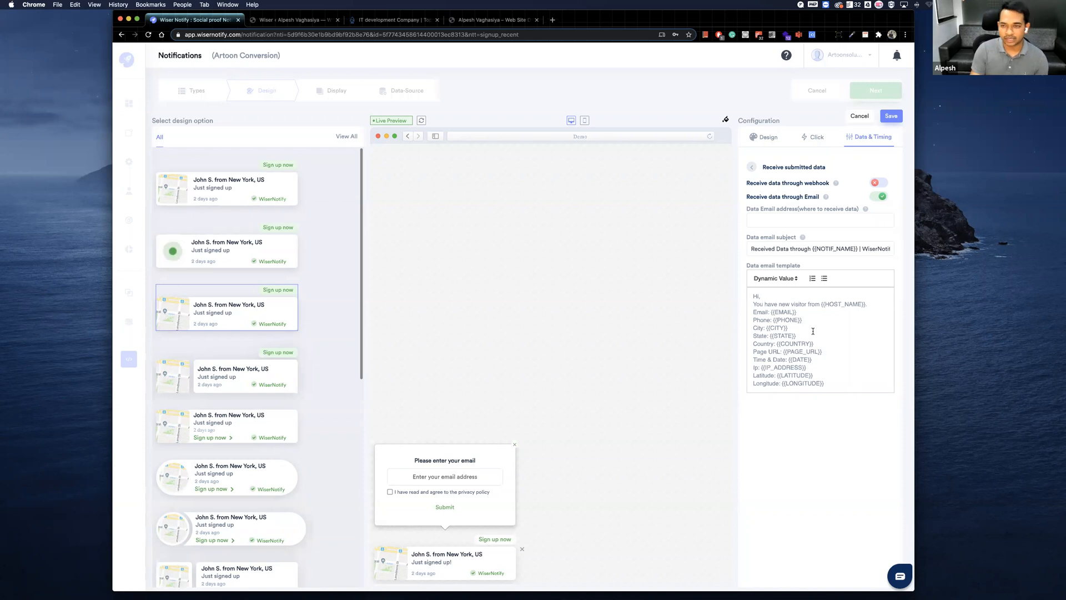
{"action": "left_click", "coordinate": [752, 167]}
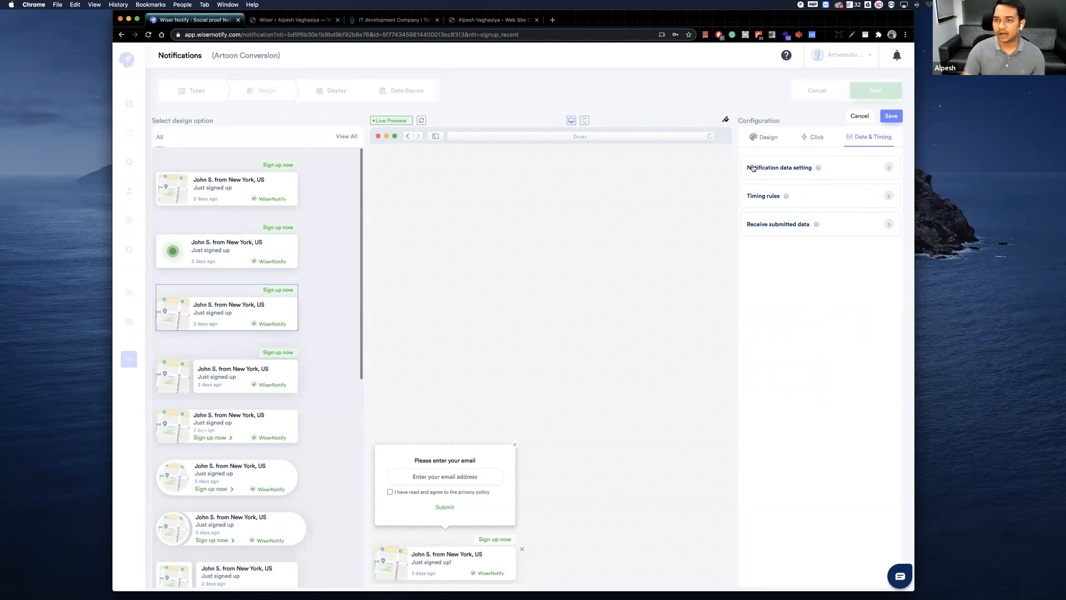
{"action": "left_click", "coordinate": [764, 138]}
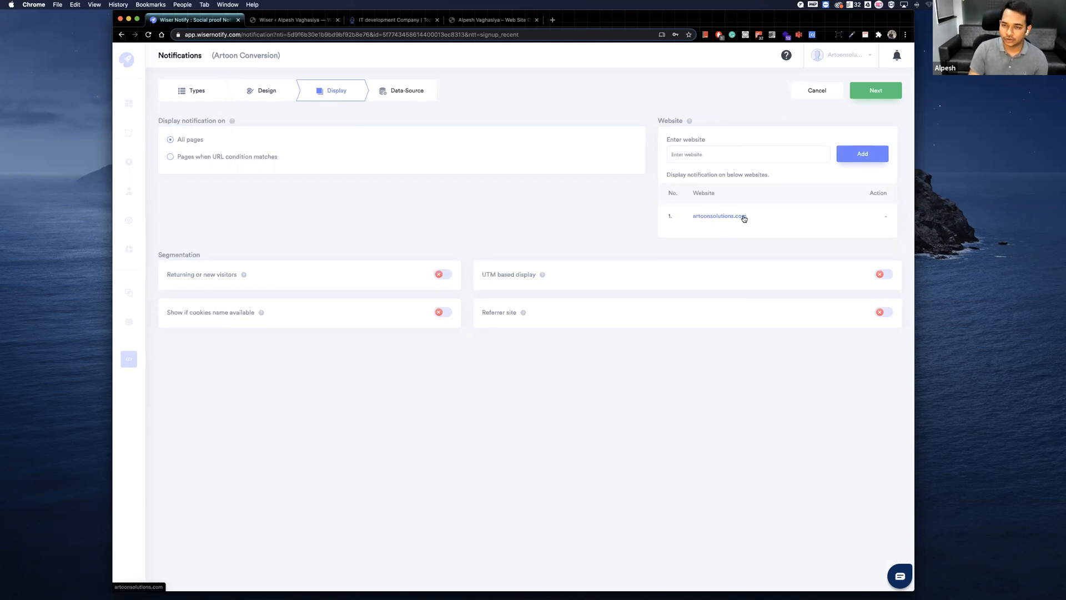
Add wisernotify.com to the websites on which the notification is displayed.
{"action": "left_click", "coordinate": [695, 154]}
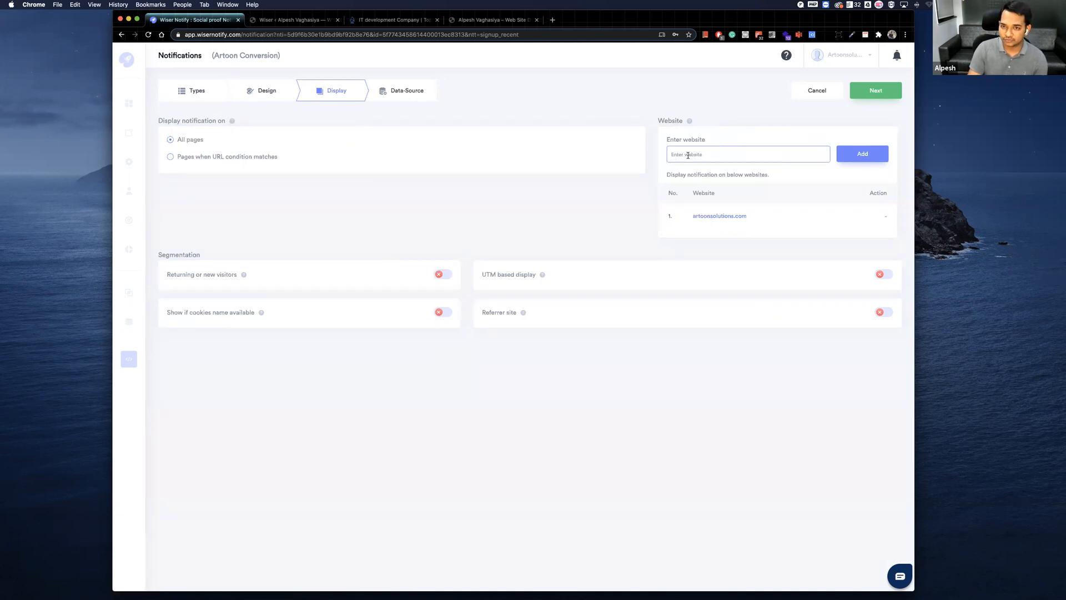
{"action": "type", "text": "wise"}
{"action": "key", "text": "BackSpace"}
{"action": "key", "text": "BackSpace"}
{"action": "key", "text": "BackSpace"}
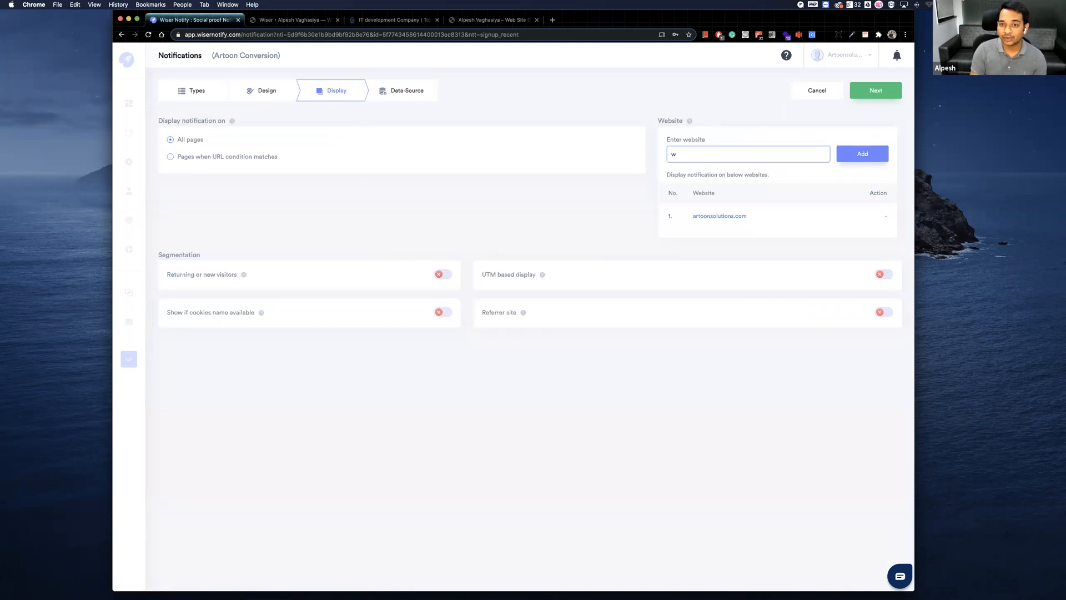
{"action": "key", "text": "BackSpace"}
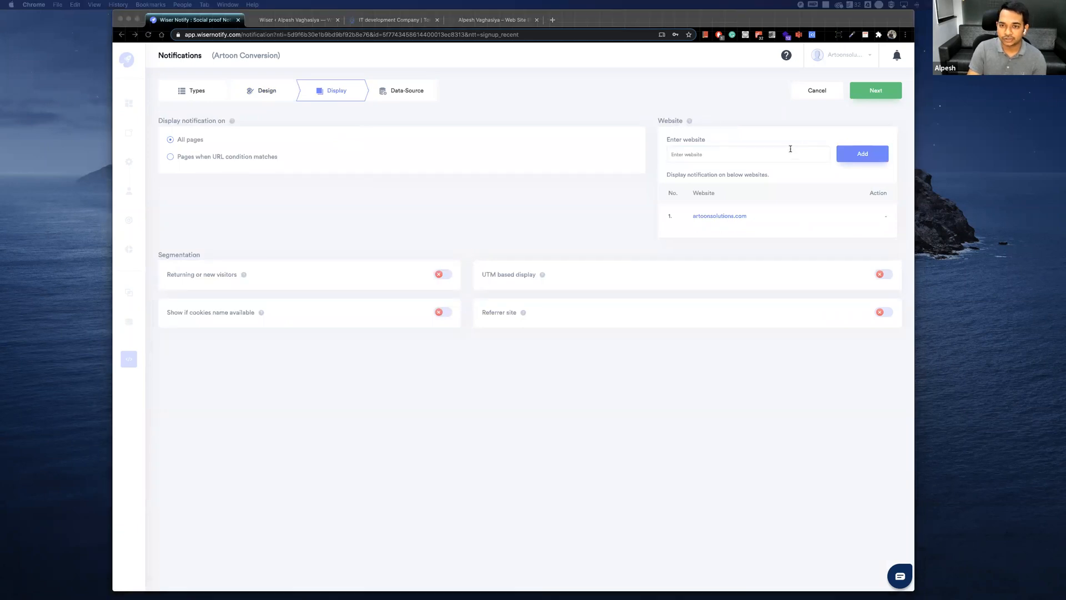
{"action": "left_click", "coordinate": [864, 156]}
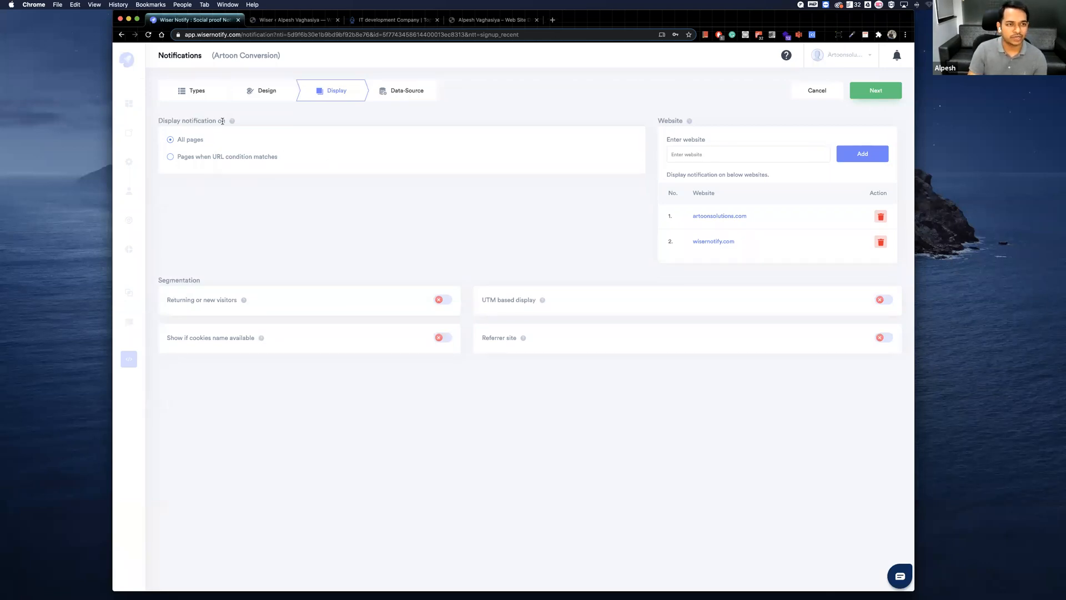
Limit the notification to pages whose URL contains "contact-us", copying the keyword from the Artoon Solutions Get in touch page's address.
{"action": "left_click", "coordinate": [170, 158]}
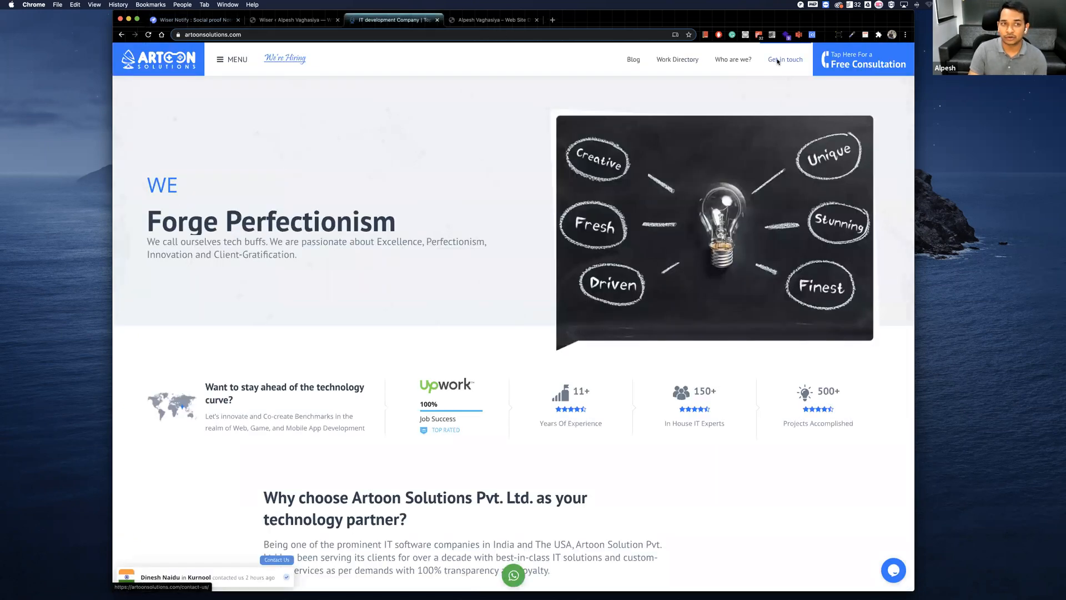
{"action": "left_click", "coordinate": [777, 62]}
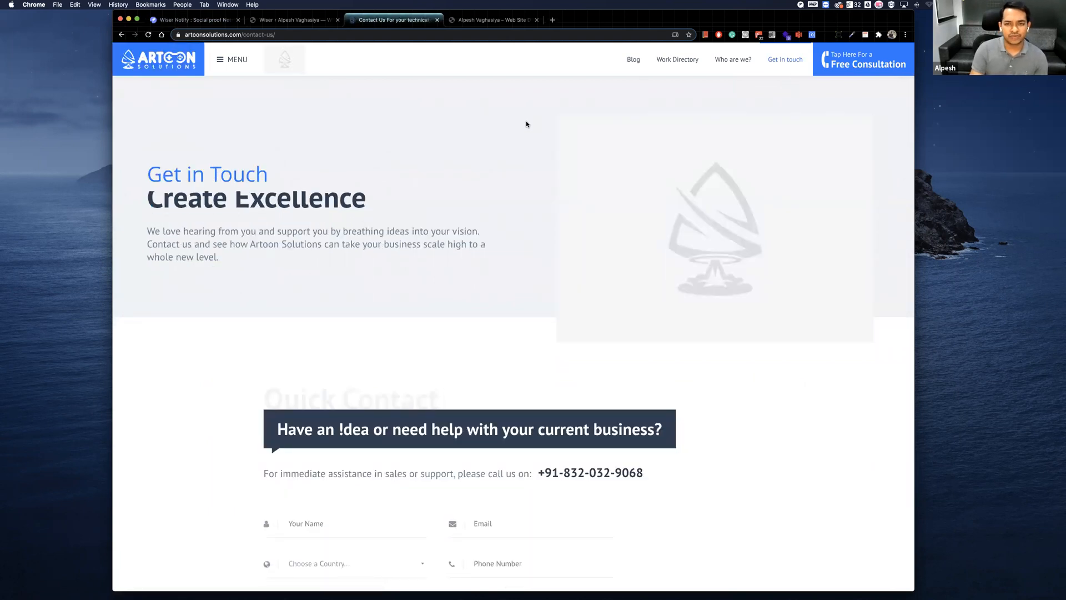
{"action": "left_click_drag", "start_coordinate": [259, 35], "coordinate": [261, 35]}
{"action": "left_click", "coordinate": [261, 35]}
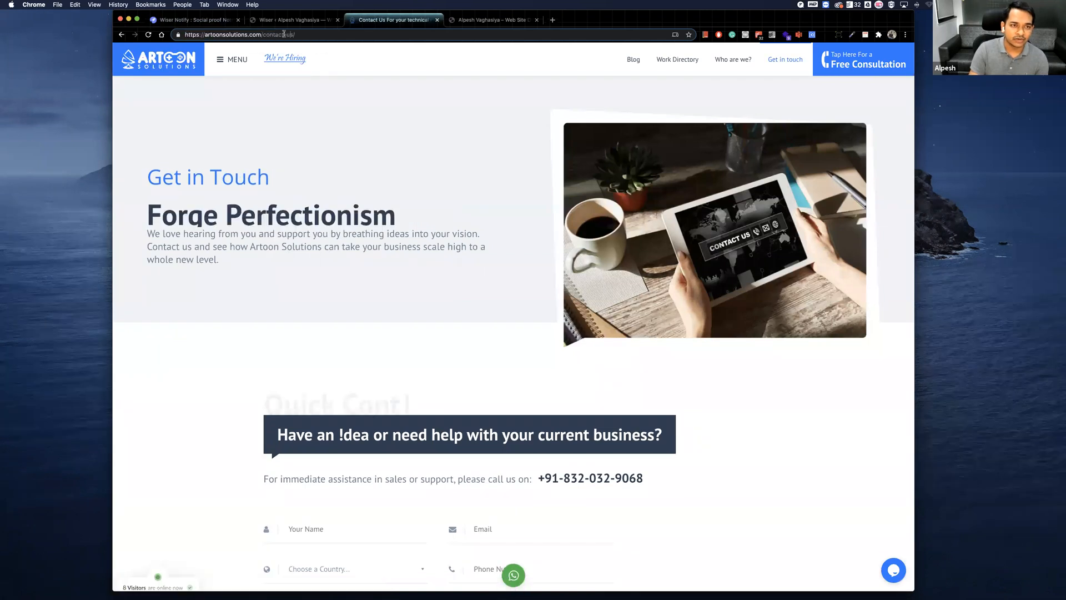
{"action": "double_click", "coordinate": [284, 35]}
{"action": "key", "text": "ctrl+c"}
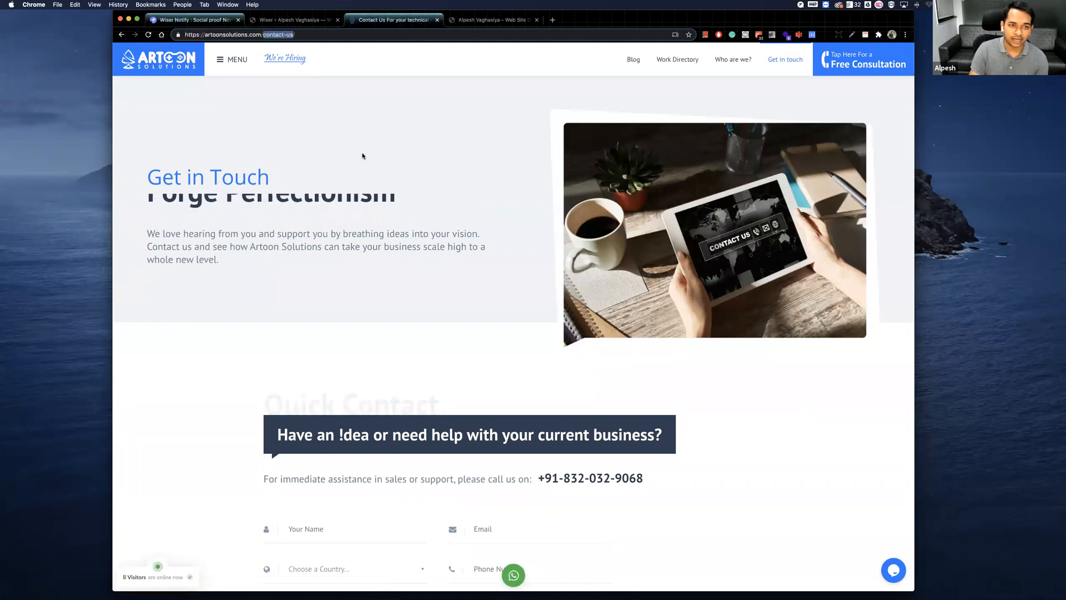
{"action": "left_click", "coordinate": [219, 20]}
{"action": "key", "text": "ctrl+v"}
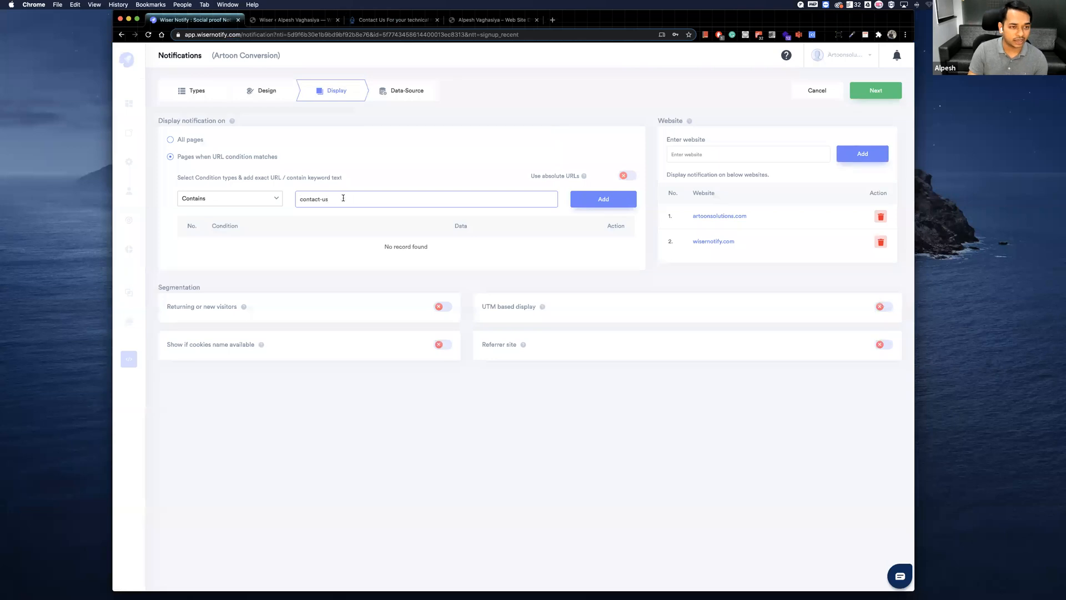
{"action": "left_click", "coordinate": [604, 200]}
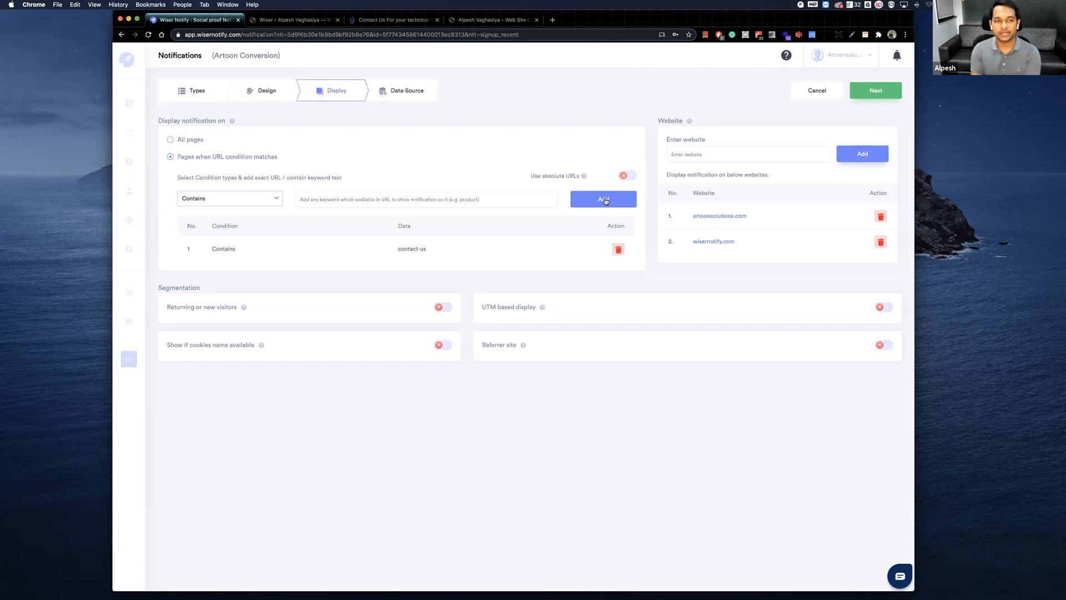
Review the available URL condition types, keeping Contains selected.
{"action": "left_click", "coordinate": [205, 199]}
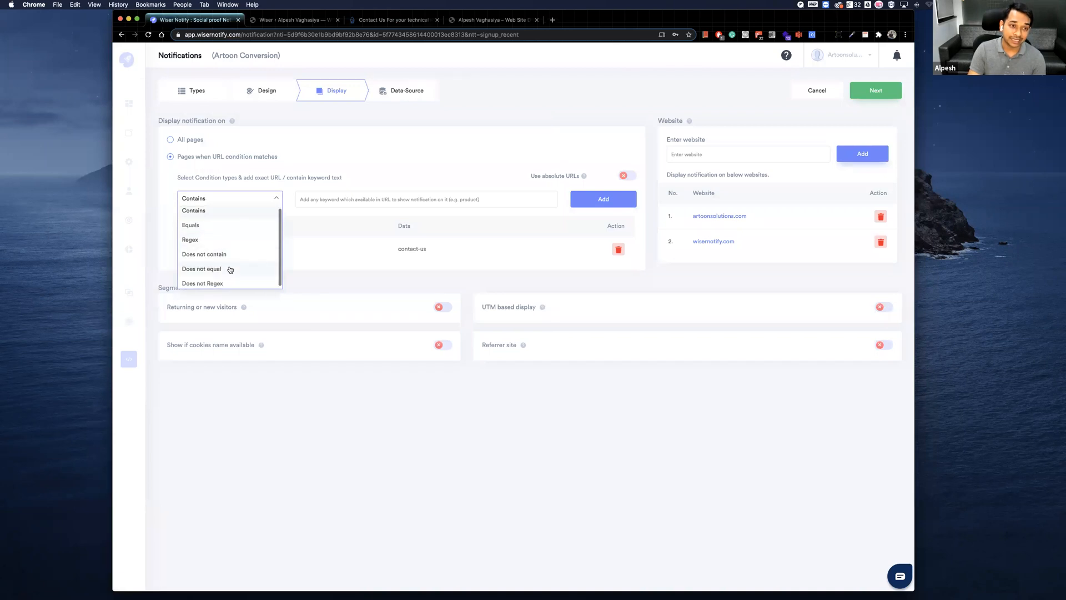
{"action": "scroll", "coordinate": [231, 269], "scroll_direction": "up", "scroll_amount": 1}
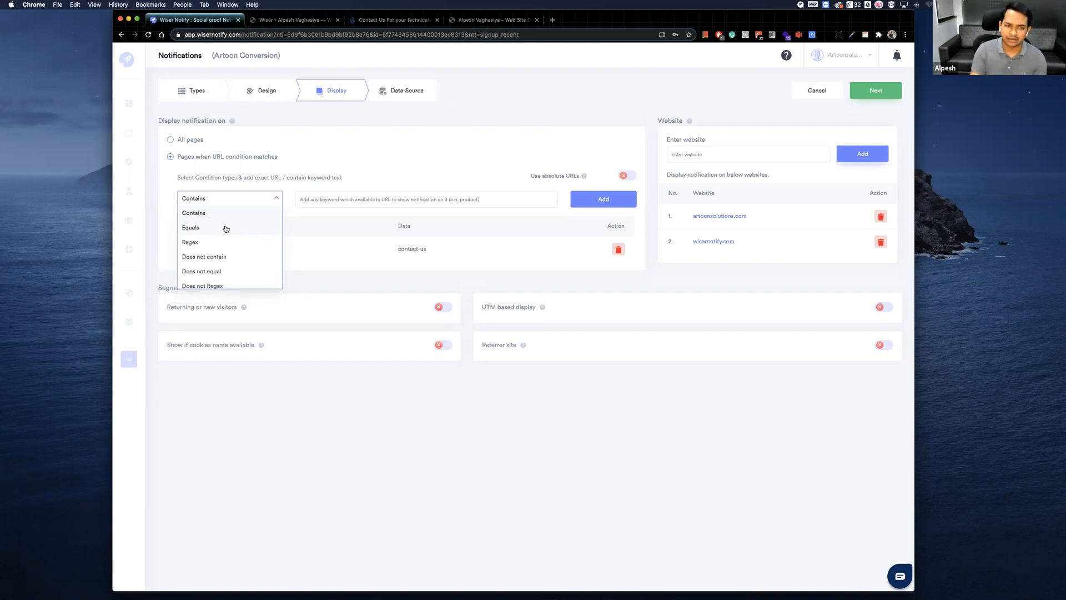
{"action": "scroll", "coordinate": [269, 276], "scroll_direction": "down", "scroll_amount": 1}
{"action": "left_click", "coordinate": [322, 271]}
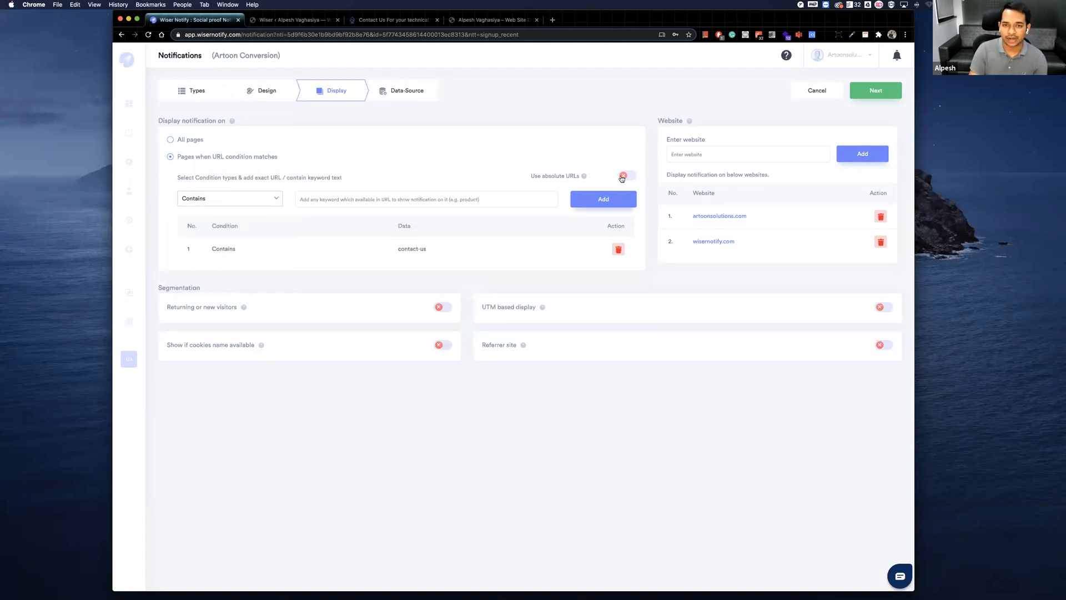
Try enabling absolute URLs for the page condition, check the contact page's full address, then disable the option.
{"action": "left_click", "coordinate": [624, 176]}
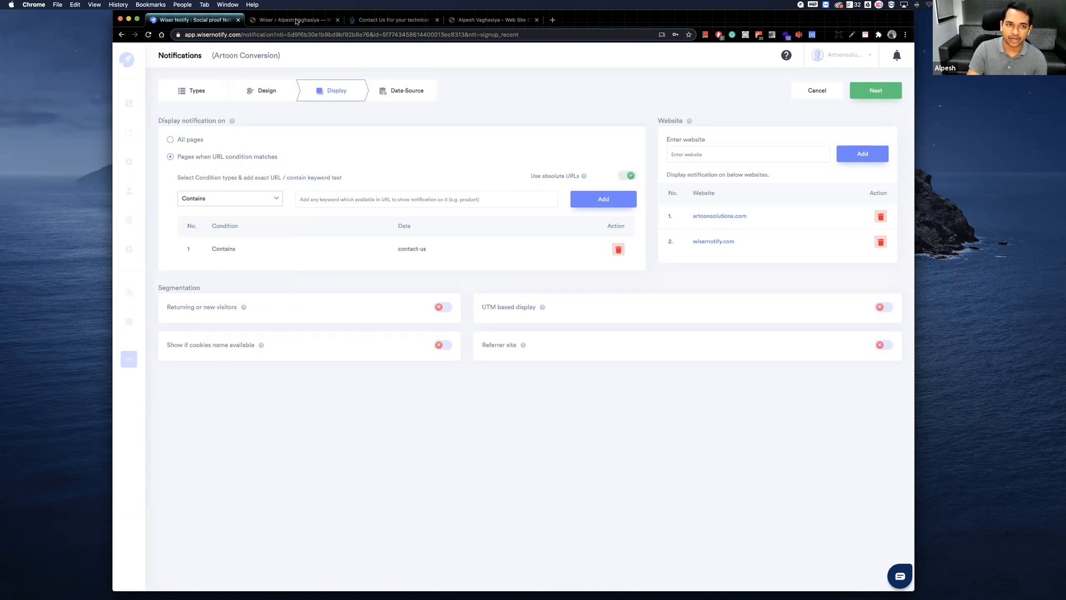
{"action": "left_click", "coordinate": [389, 21]}
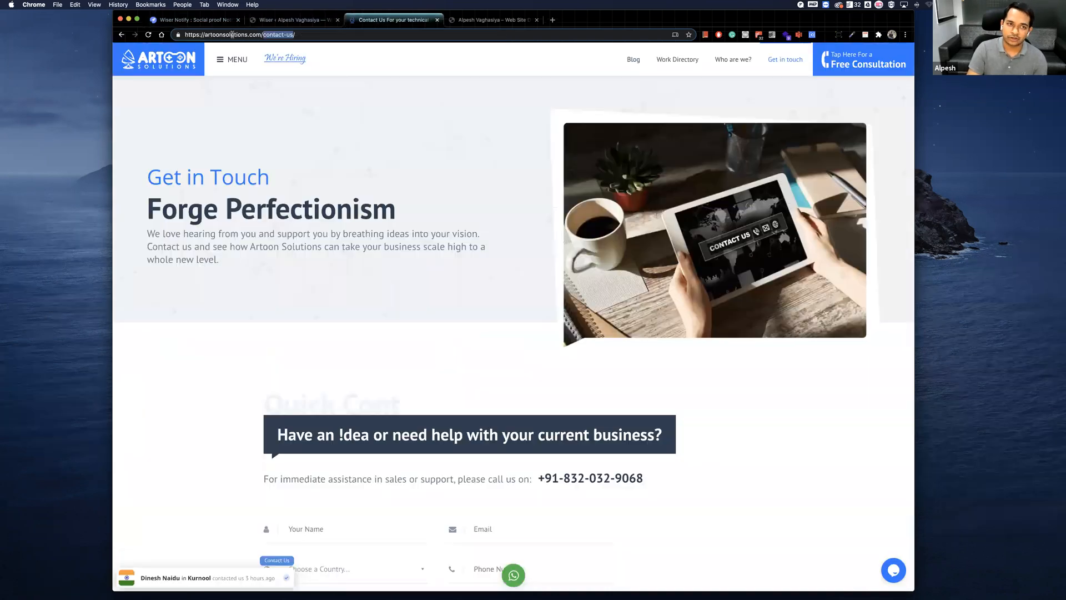
{"action": "left_click", "coordinate": [202, 21]}
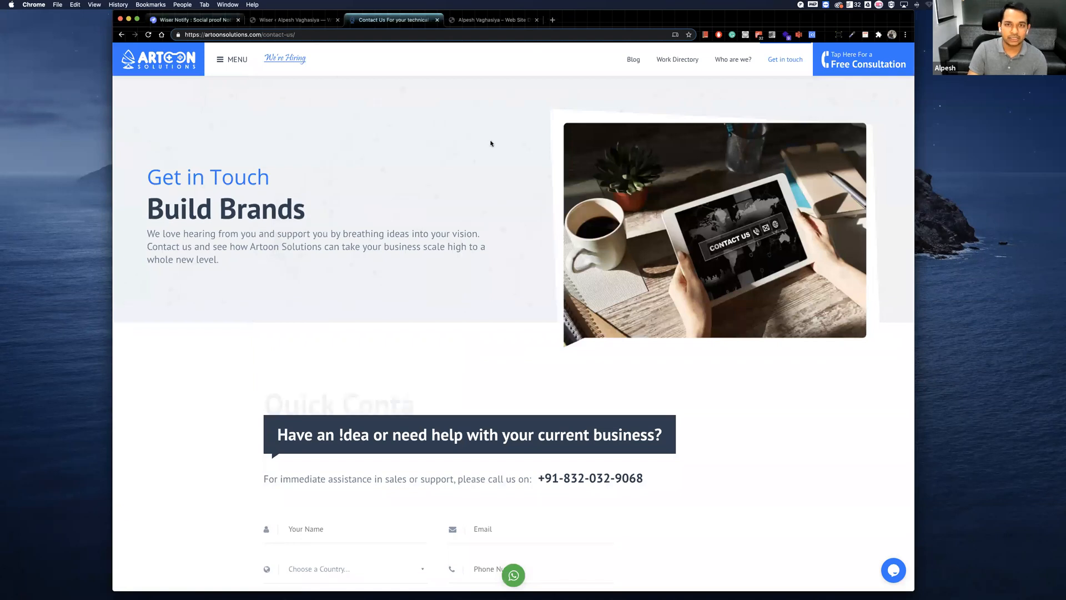
{"action": "left_click", "coordinate": [626, 176]}
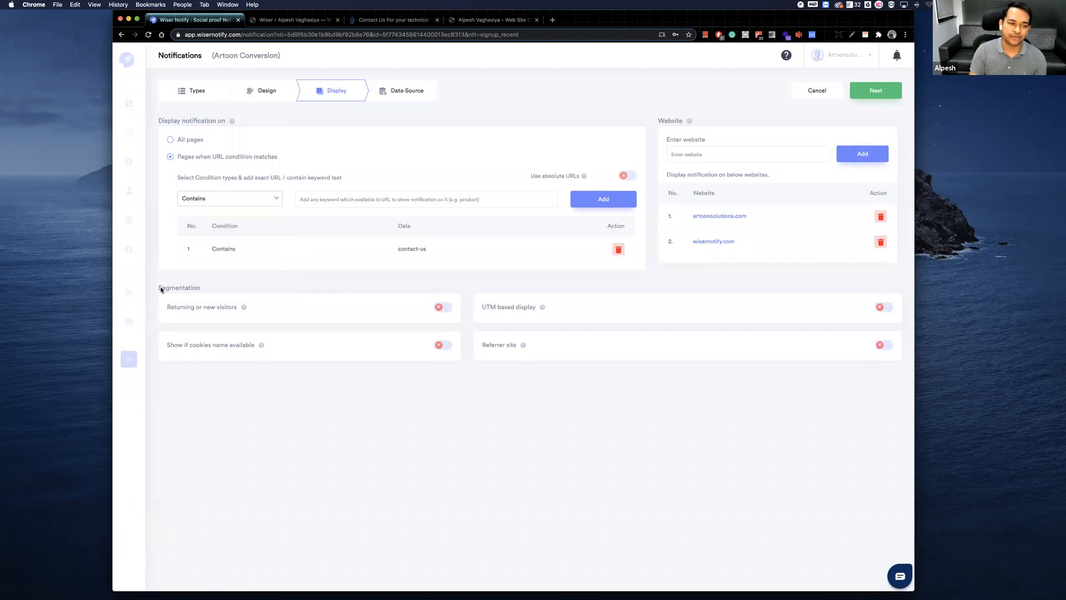
Enable the Returning or new visitors segmentation, try Returning Visitor, and set it to New Visitor.
{"action": "left_click", "coordinate": [441, 307]}
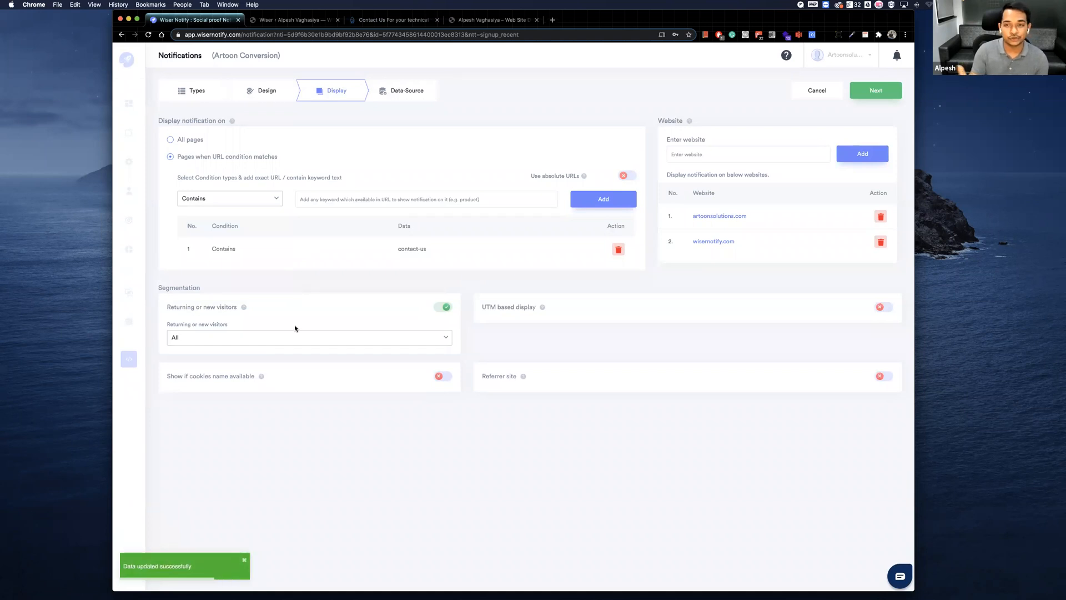
{"action": "left_click", "coordinate": [242, 338]}
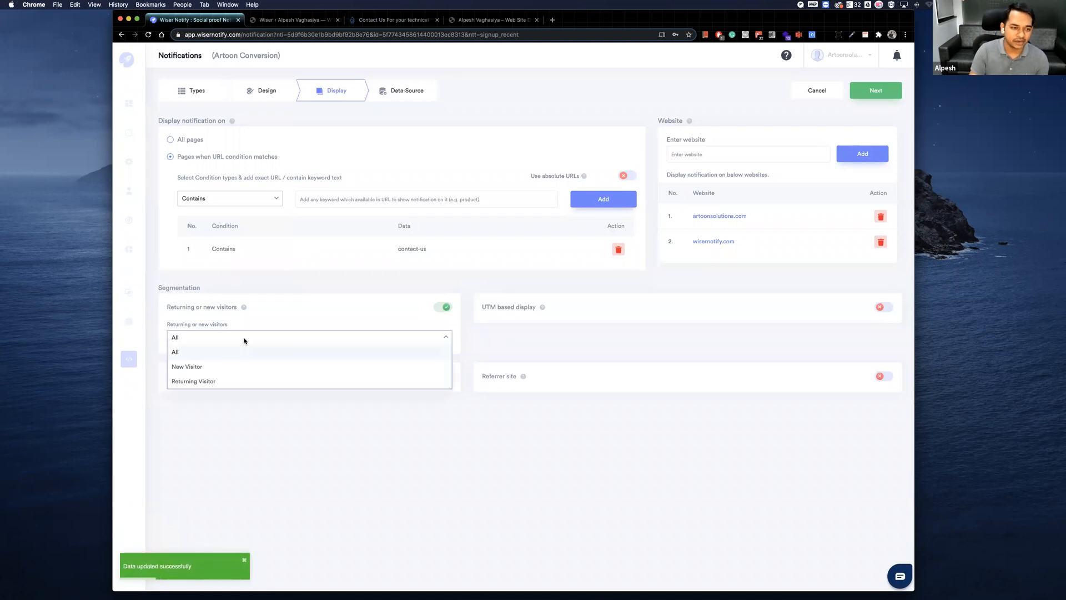
{"action": "left_click", "coordinate": [215, 381]}
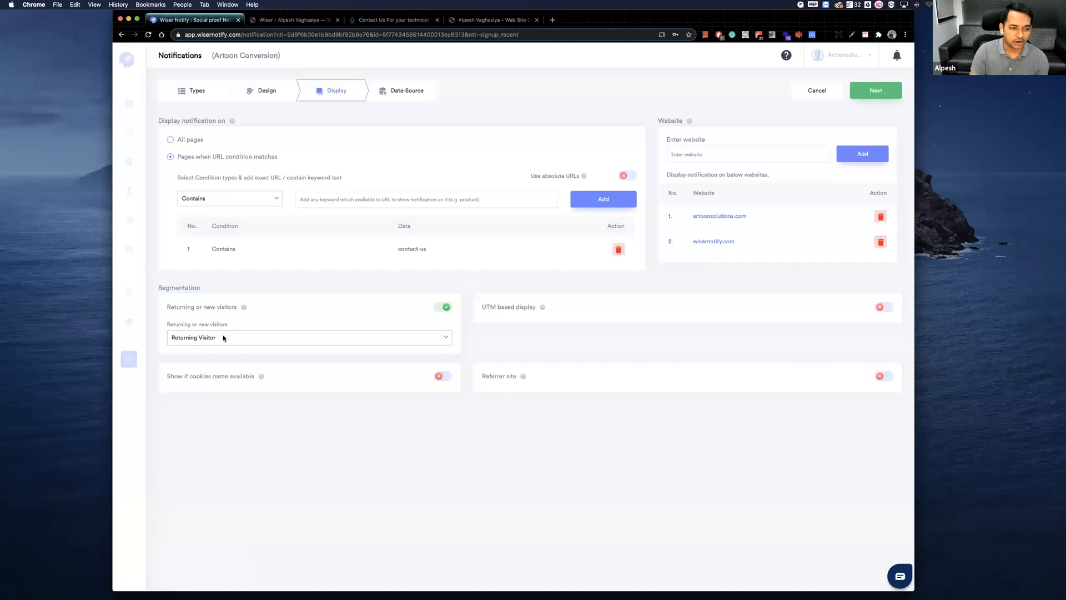
{"action": "left_click", "coordinate": [221, 339]}
{"action": "left_click", "coordinate": [217, 367]}
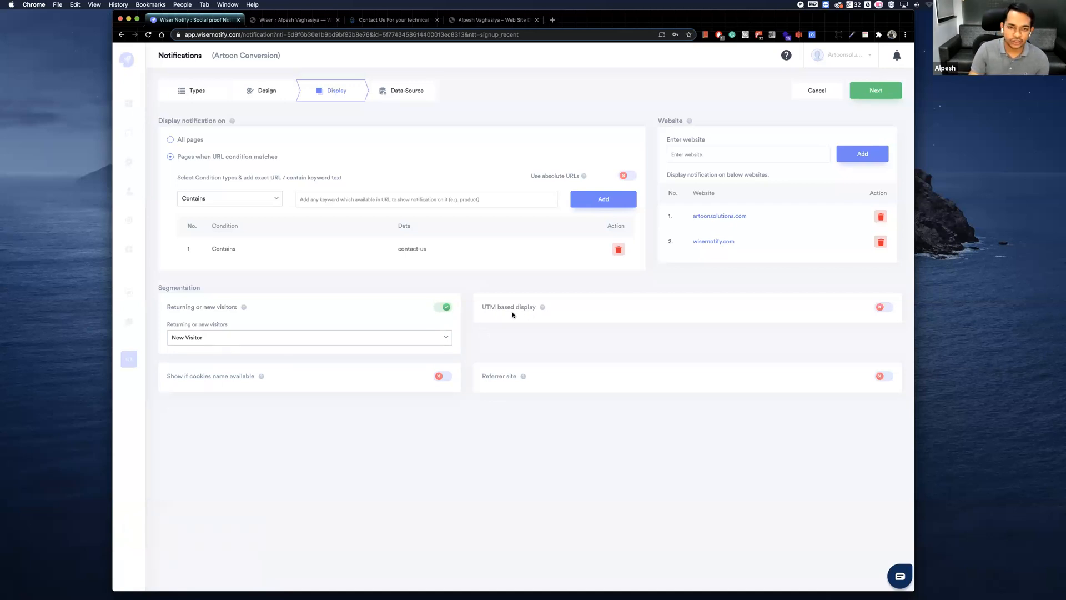
Try the UTM based display segmentation, looking at its Contains condition and data entry, then disable it.
{"action": "left_click", "coordinate": [885, 307]}
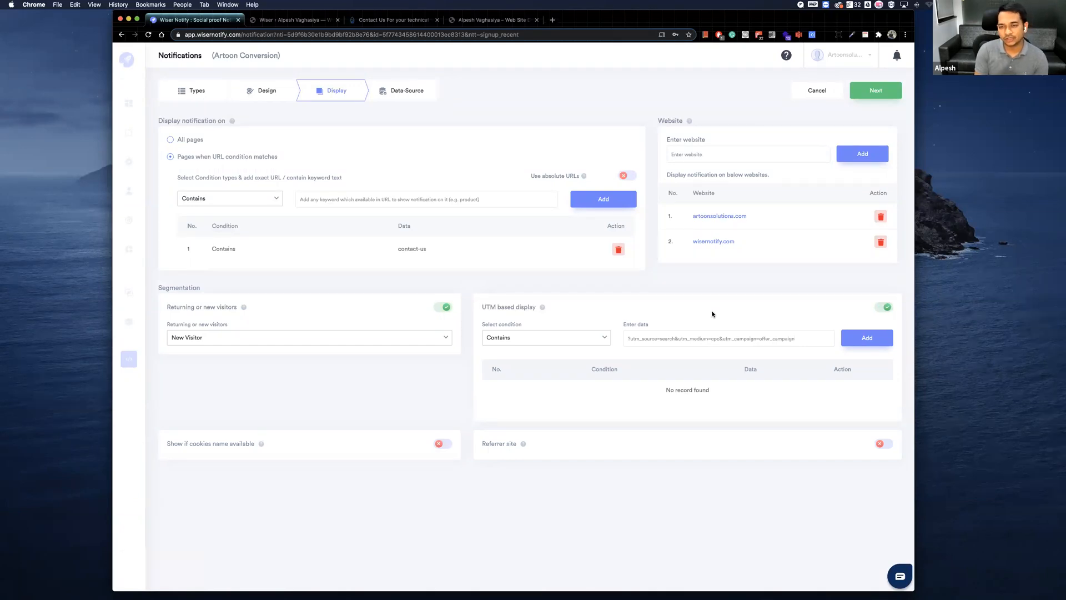
{"action": "left_click", "coordinate": [629, 338]}
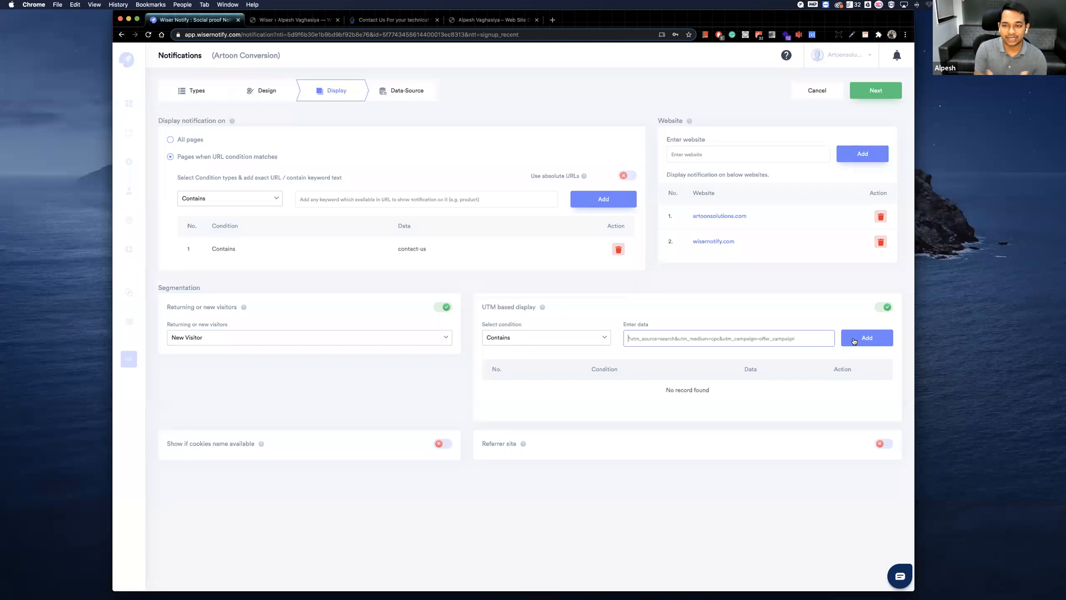
{"action": "left_click", "coordinate": [884, 309]}
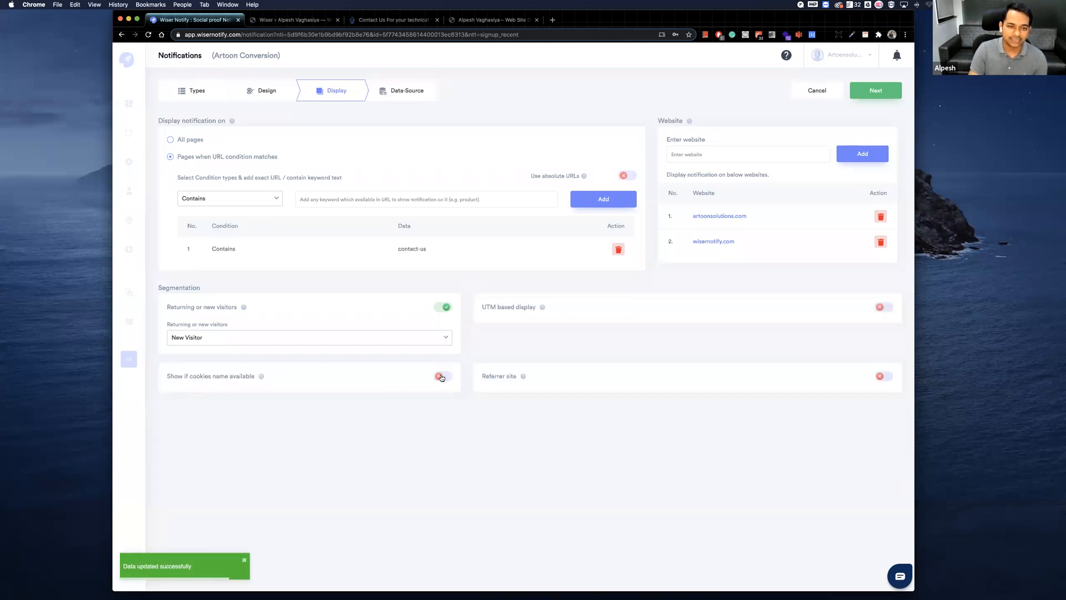
Try the cookie name and referrer site segmentations in turn, then disable both.
{"action": "left_click", "coordinate": [441, 377]}
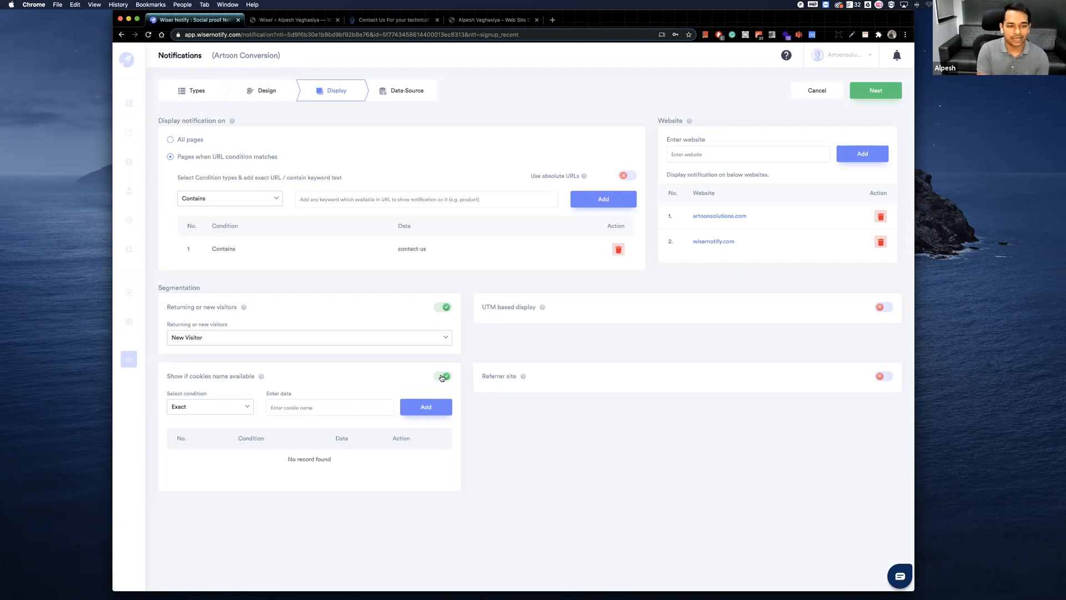
{"action": "left_click", "coordinate": [291, 408]}
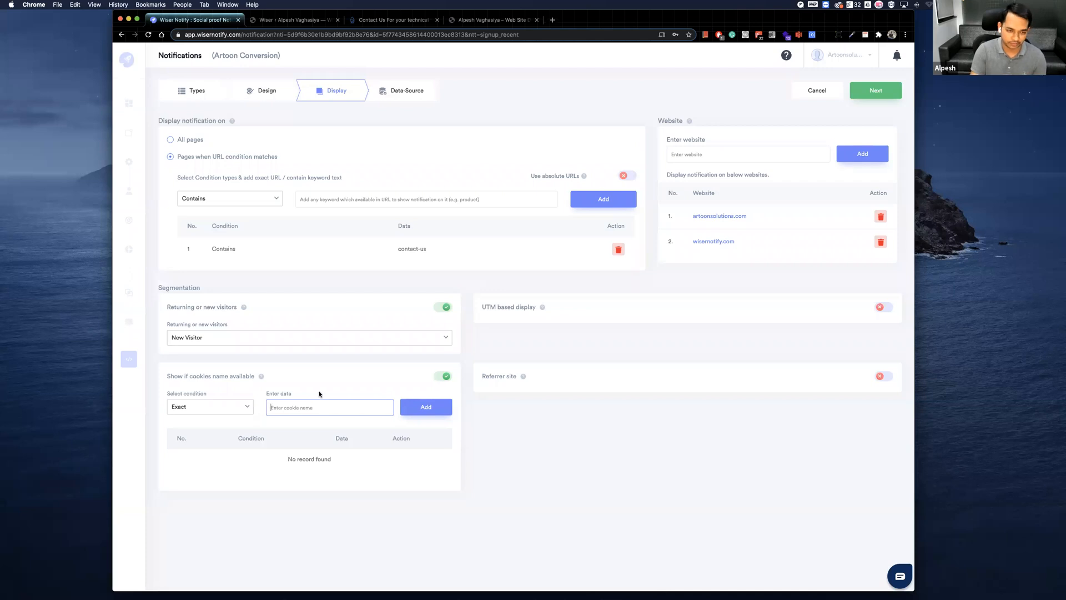
{"action": "left_click", "coordinate": [886, 376]}
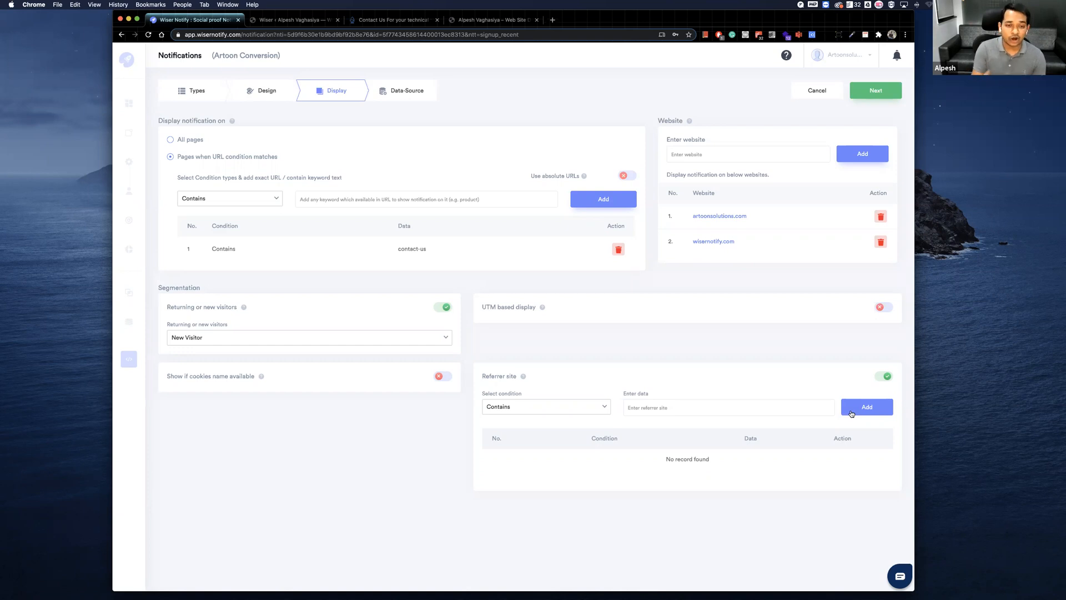
{"action": "left_click", "coordinate": [884, 376]}
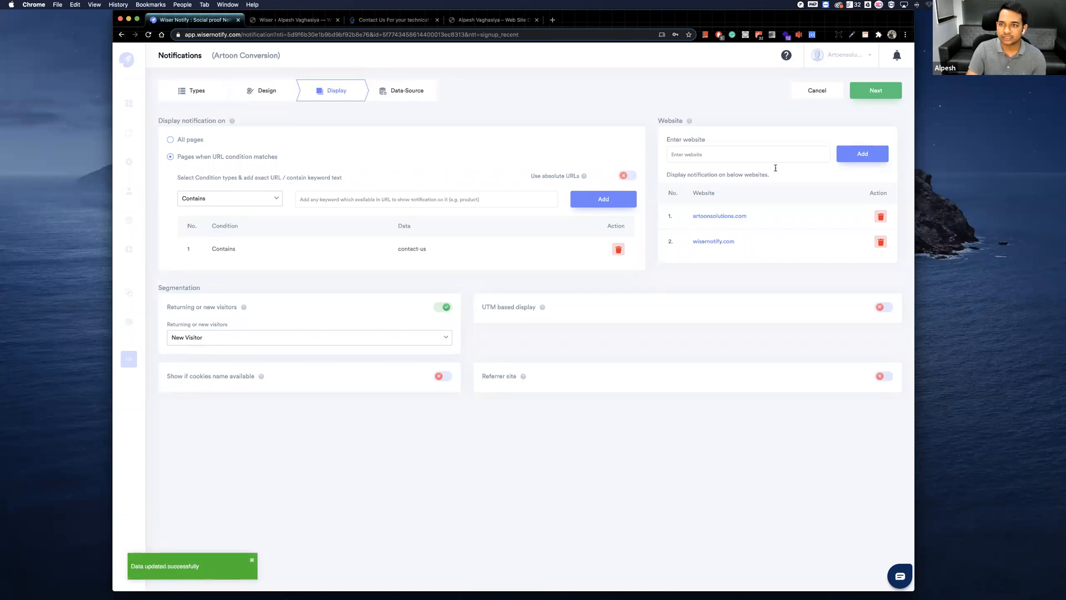
Go to the notification's Data-Source settings and browse the full catalogue of integration apps.
{"action": "left_click", "coordinate": [401, 91]}
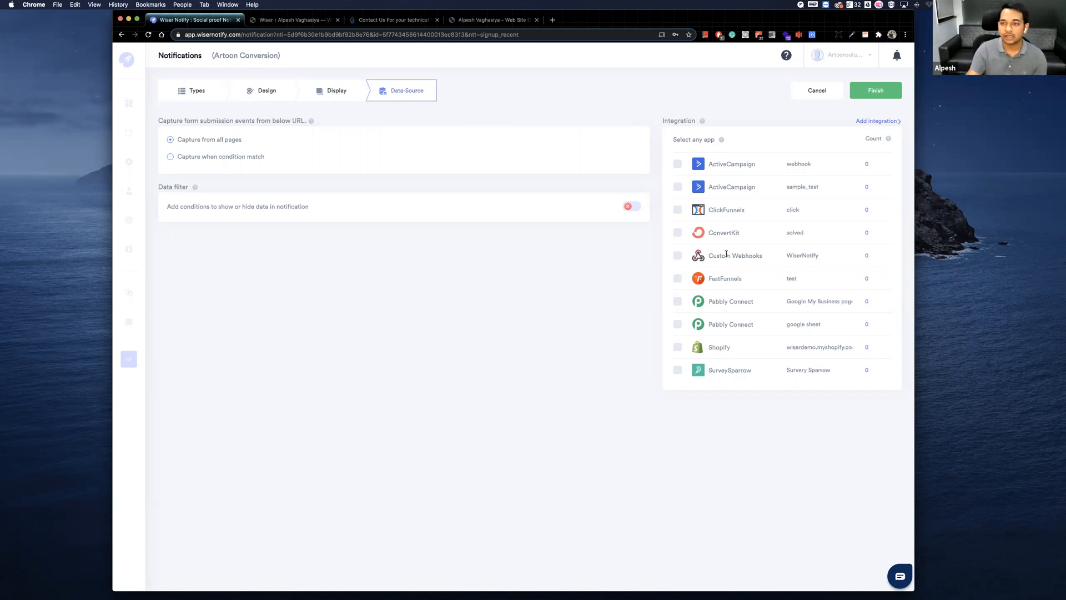
{"action": "left_click", "coordinate": [876, 121]}
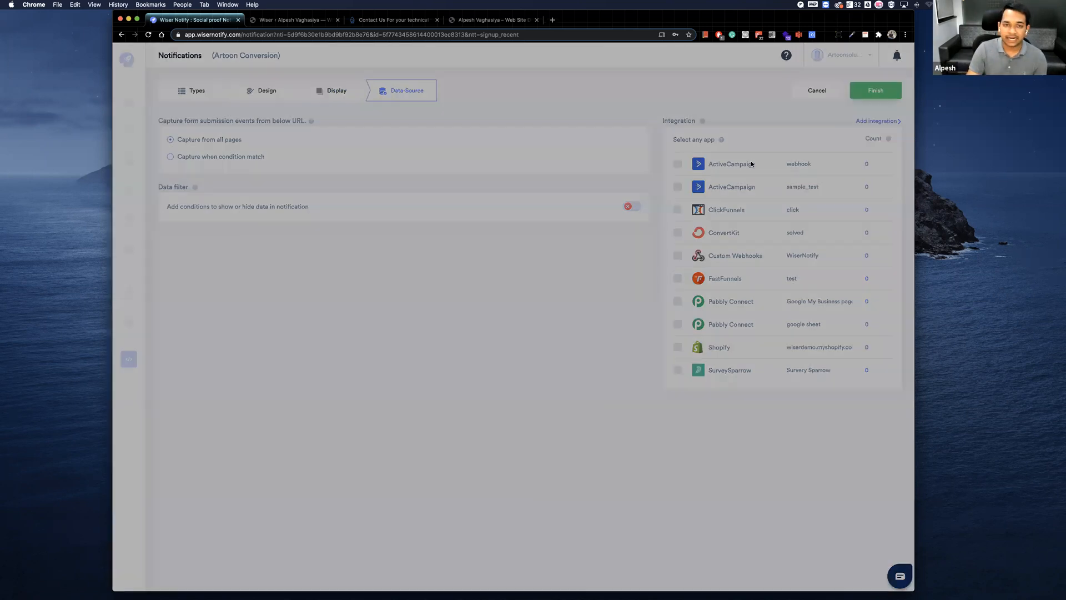
{"action": "scroll", "coordinate": [444, 178], "scroll_direction": "down", "scroll_amount": 7}
{"action": "scroll", "coordinate": [444, 178], "scroll_direction": "down", "scroll_amount": 1}
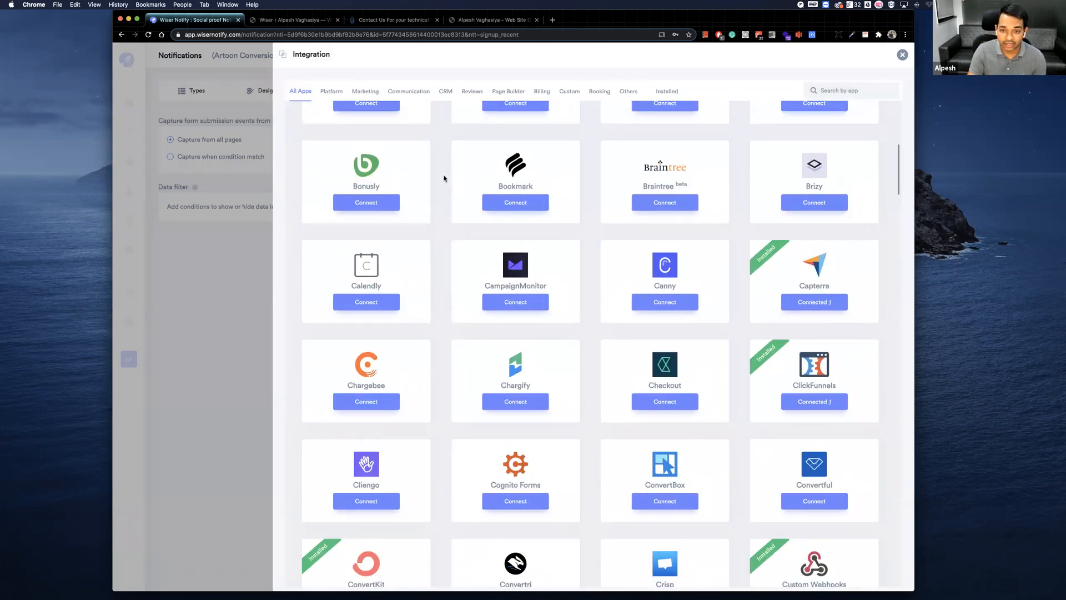
{"action": "scroll", "coordinate": [444, 178], "scroll_direction": "down", "scroll_amount": 20}
{"action": "scroll", "coordinate": [444, 178], "scroll_direction": "up", "scroll_amount": 20}
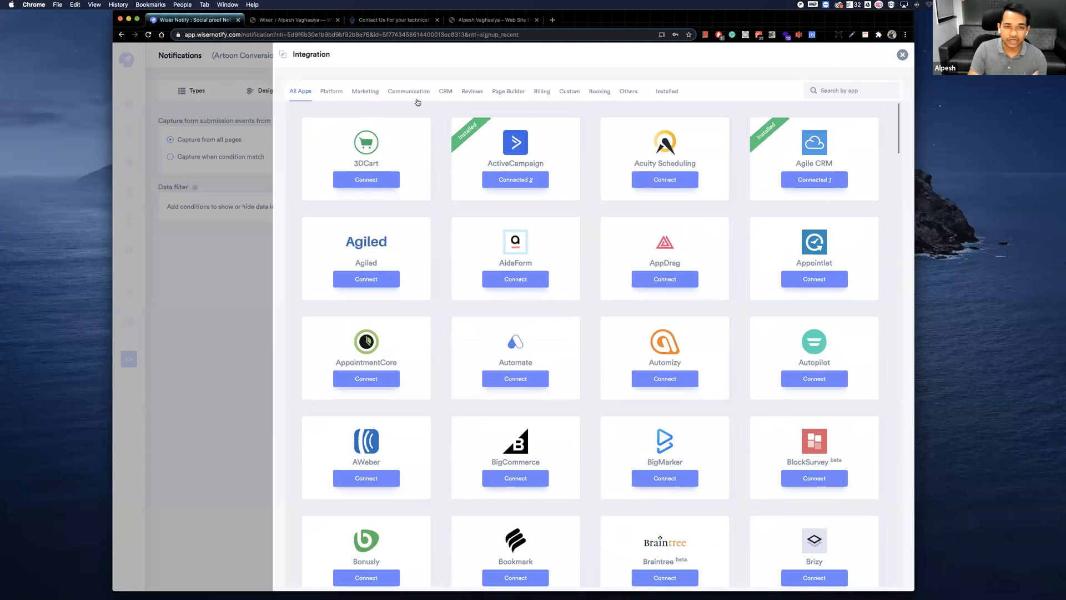
Examine the Reviews integrations, including Google's Place and Business connection settings, then return to all apps and leave the catalogue.
{"action": "left_click", "coordinate": [473, 92]}
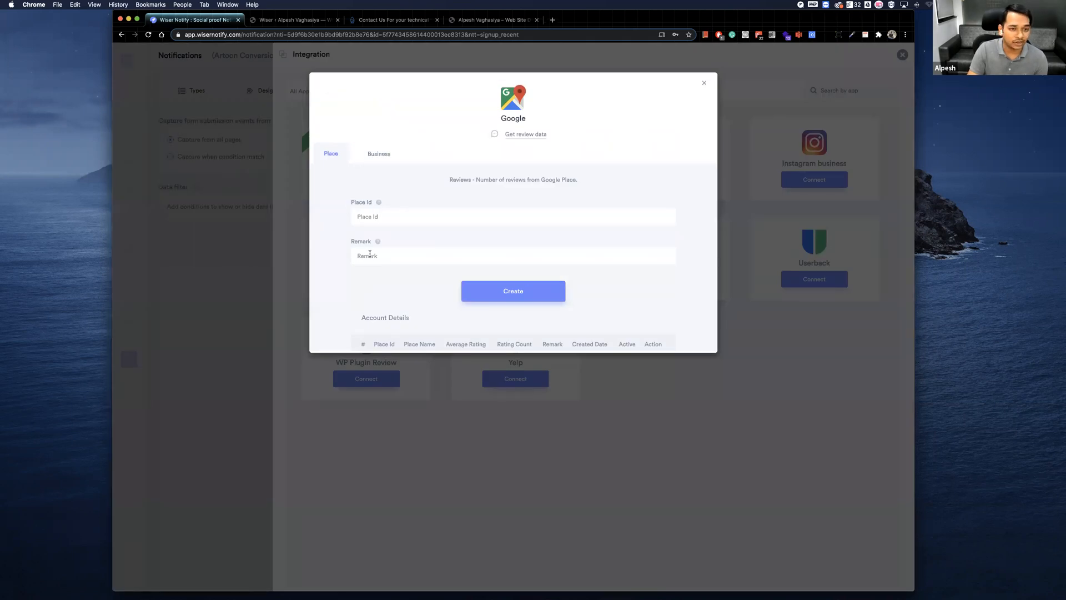
{"action": "scroll", "coordinate": [520, 297], "scroll_direction": "down", "scroll_amount": 1}
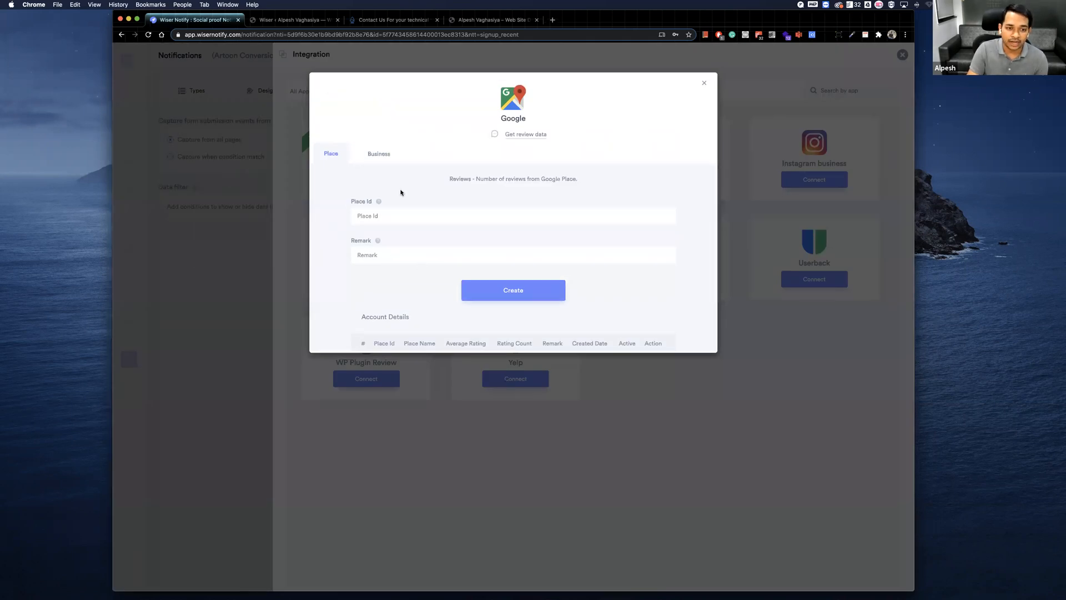
{"action": "left_click", "coordinate": [379, 154]}
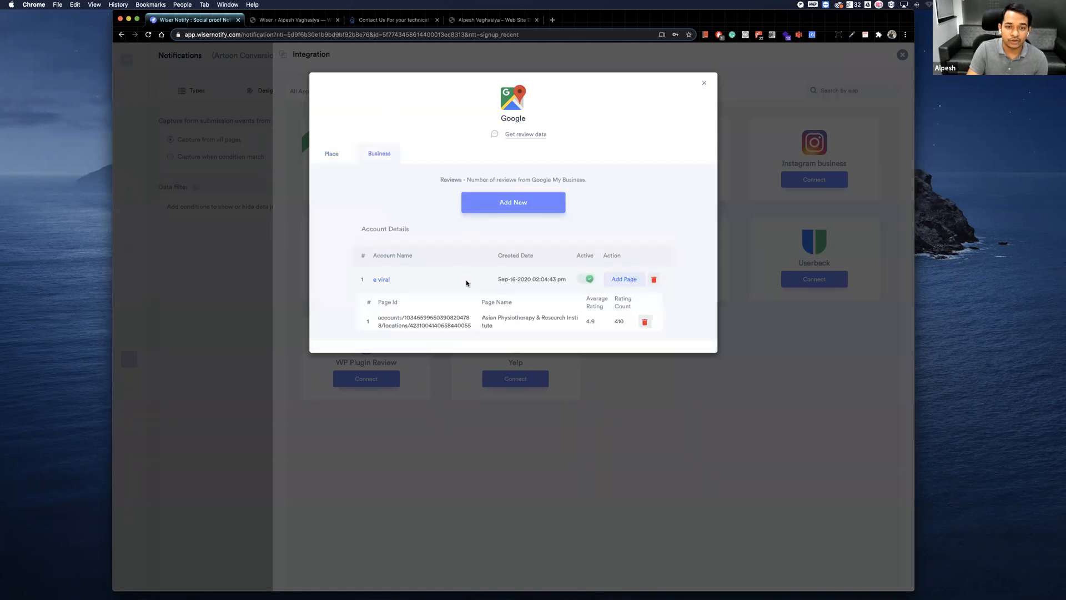
{"action": "left_click", "coordinate": [703, 83]}
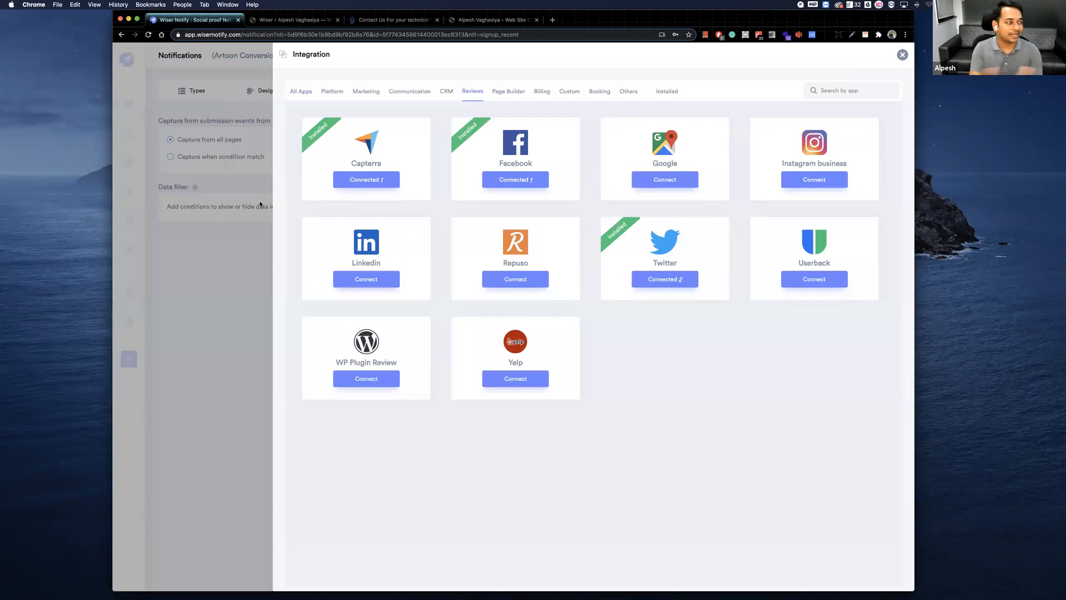
{"action": "left_click", "coordinate": [299, 92]}
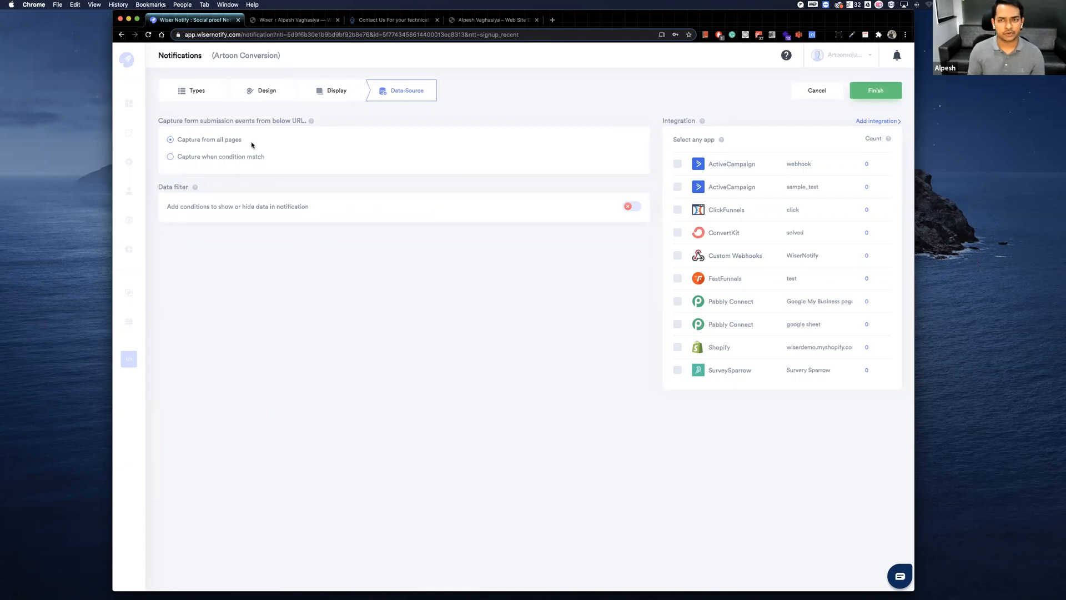
Try capturing form submissions by URL condition, set capture back to all pages, and finish with the notification turned on.
{"action": "left_click", "coordinate": [170, 157]}
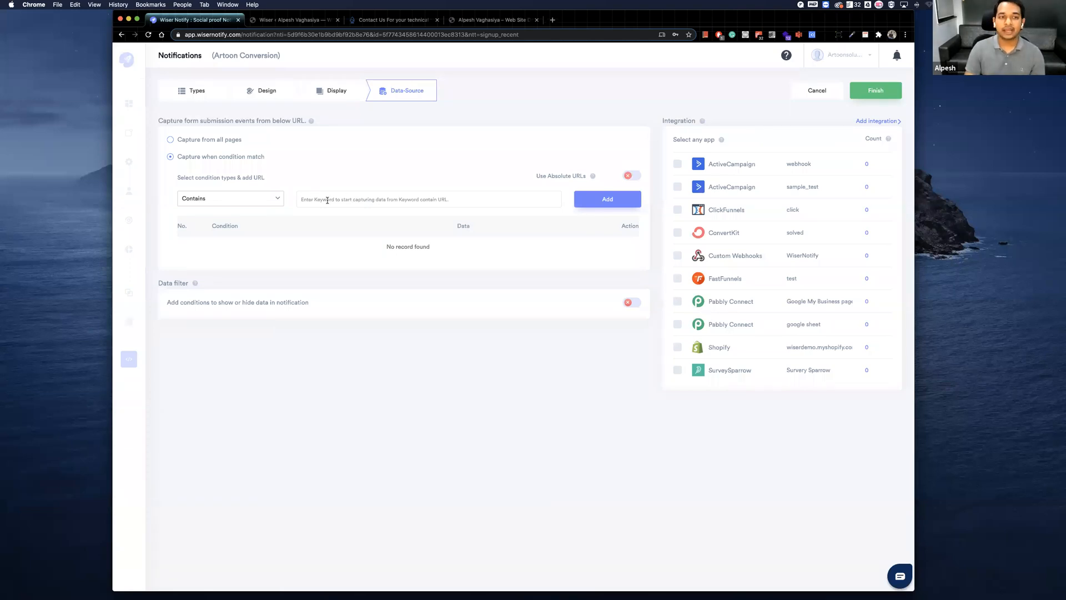
{"action": "left_click", "coordinate": [171, 141]}
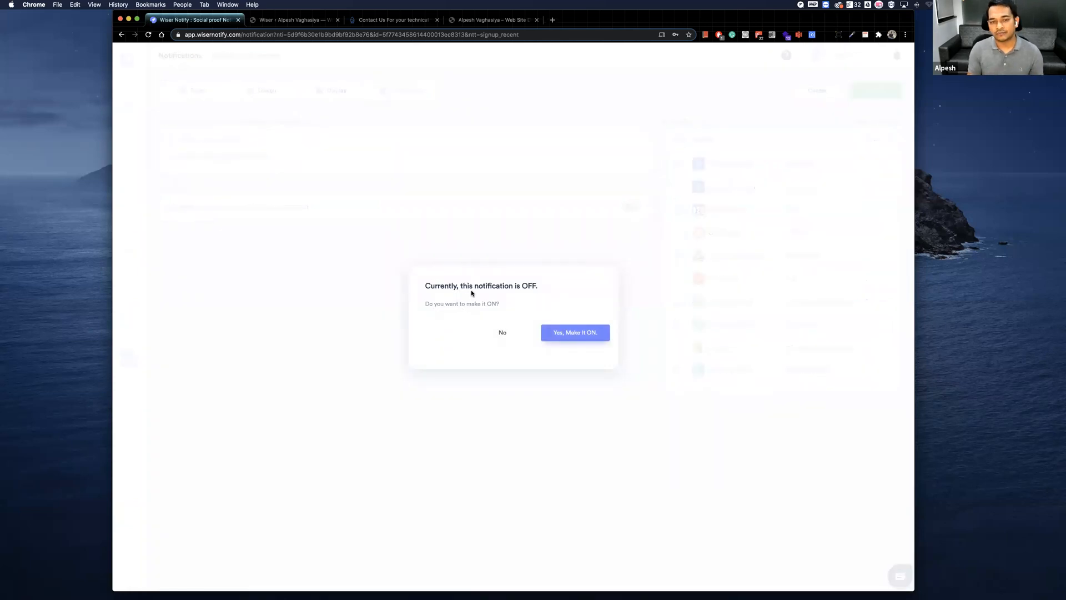
{"action": "left_click", "coordinate": [547, 333]}
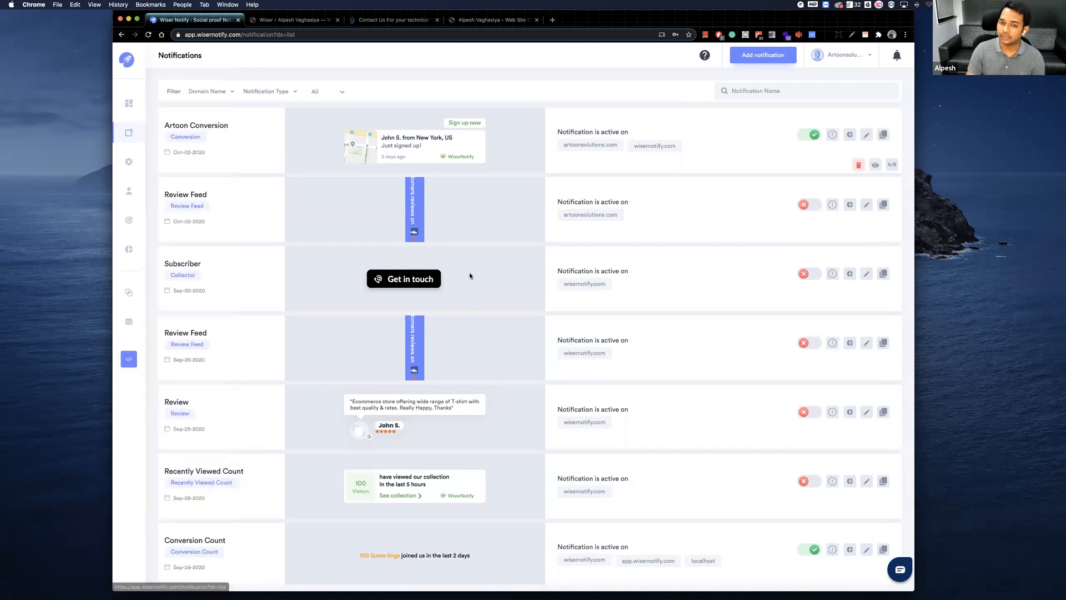
Filter the notifications list by the domain artoonsolutions.com.
{"action": "left_click", "coordinate": [215, 91]}
{"action": "left_click", "coordinate": [196, 132]}
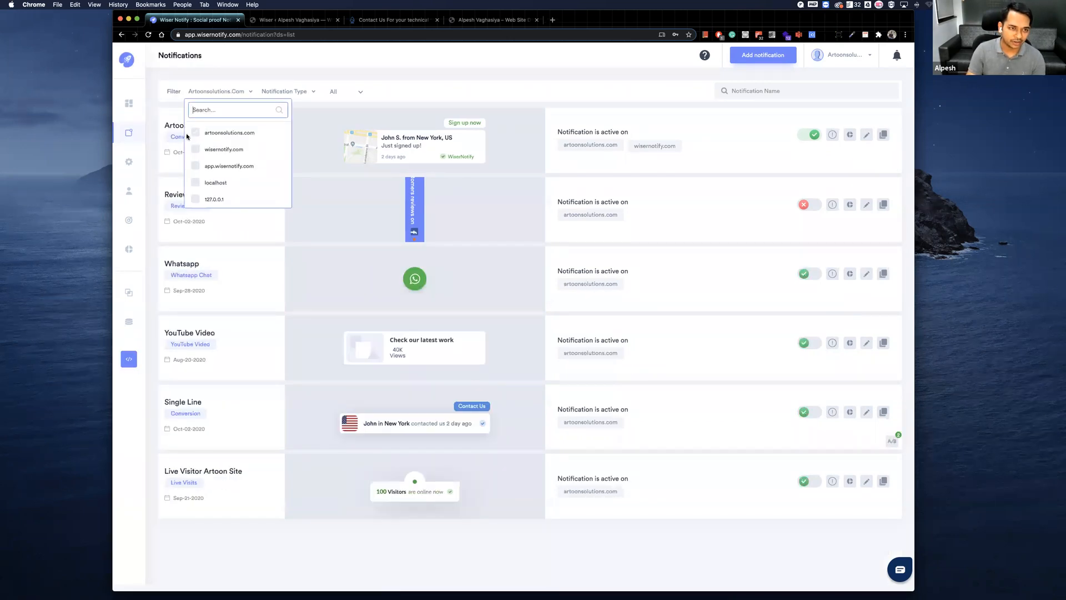
{"action": "left_click", "coordinate": [384, 75]}
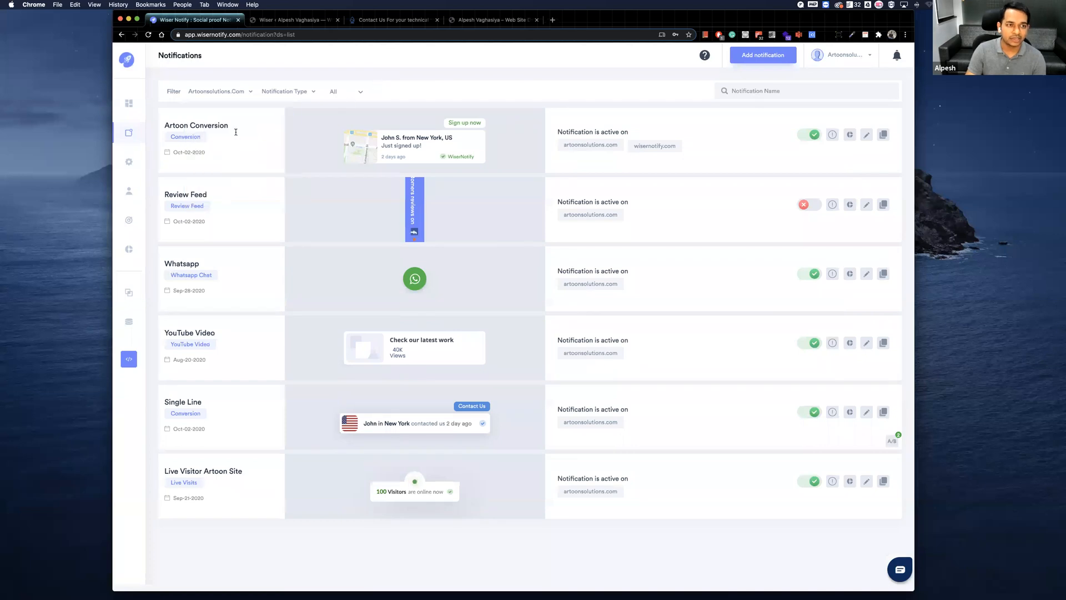
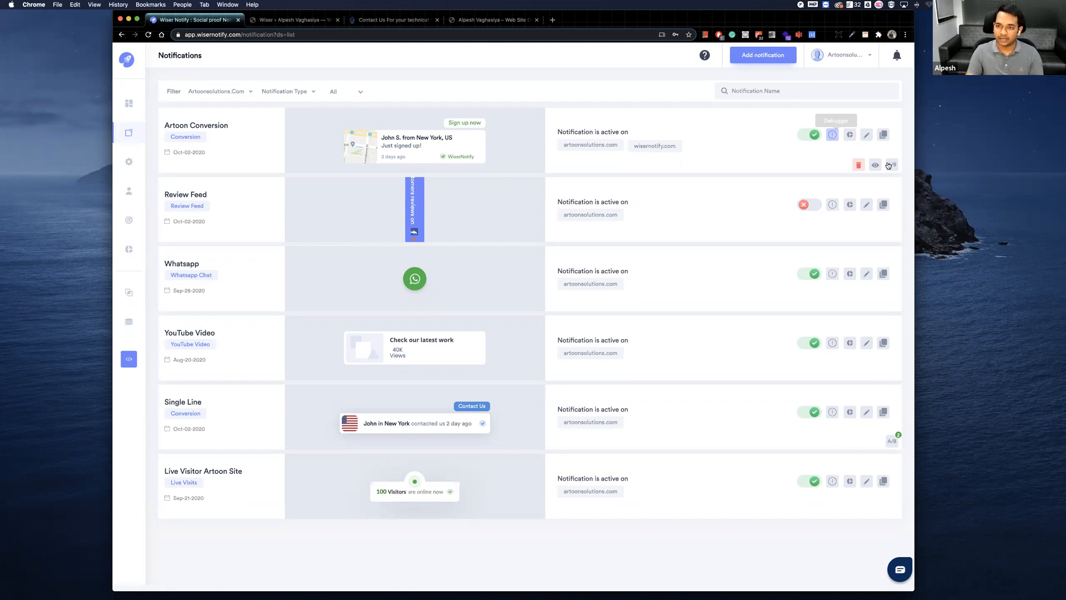
Create an A/B testing variant of the Artoon Conversion notification, titled and described "Single line", cloned from Original and used for testing.
{"action": "left_click", "coordinate": [891, 165]}
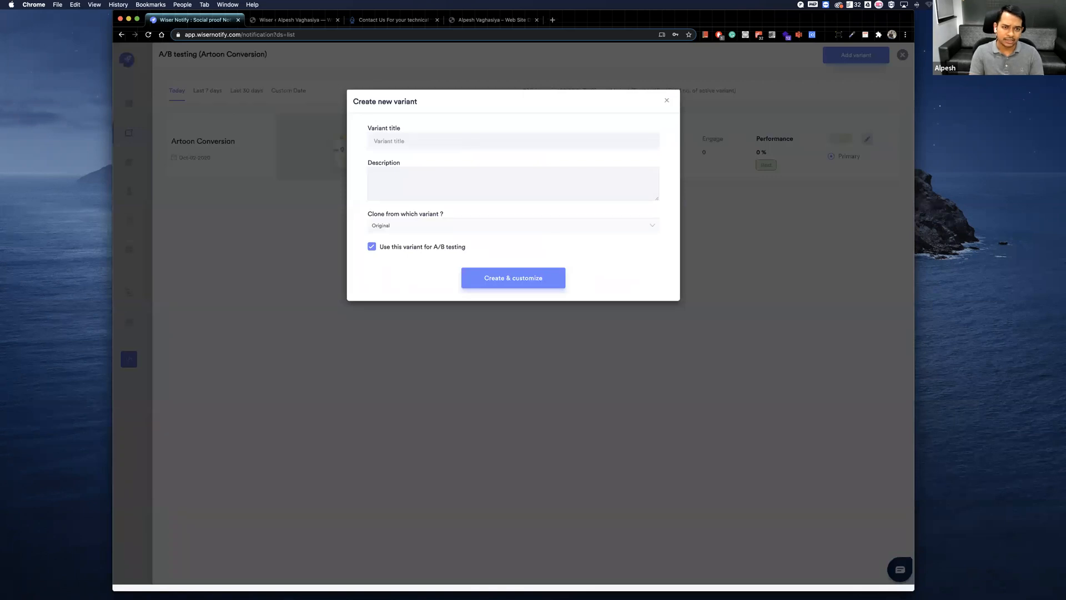
{"action": "left_click", "coordinate": [513, 141]}
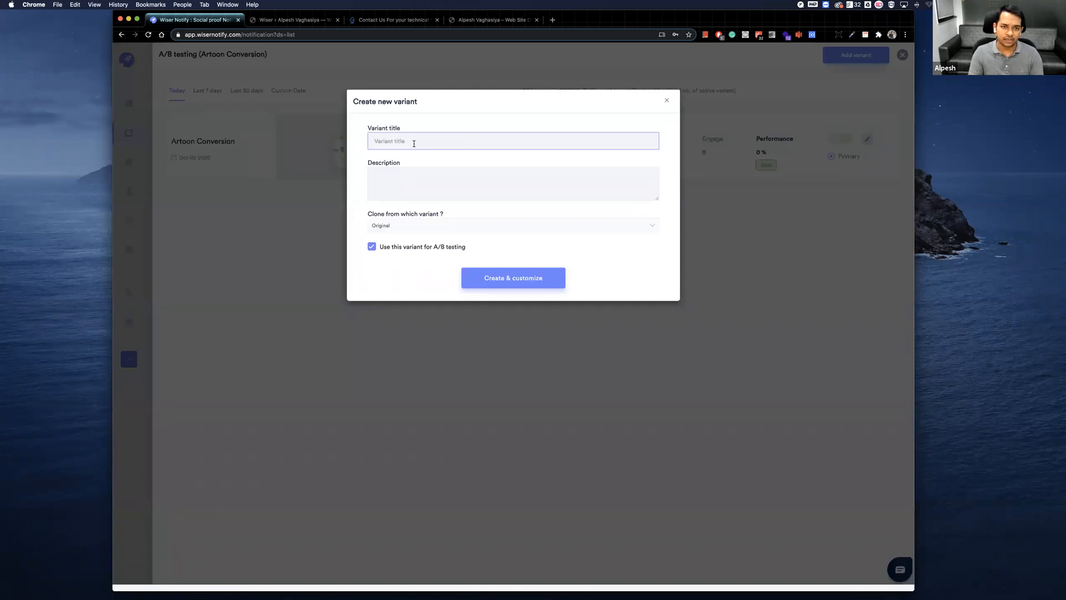
{"action": "type", "text": "Single line"}
{"action": "key", "text": "BackSpace"}
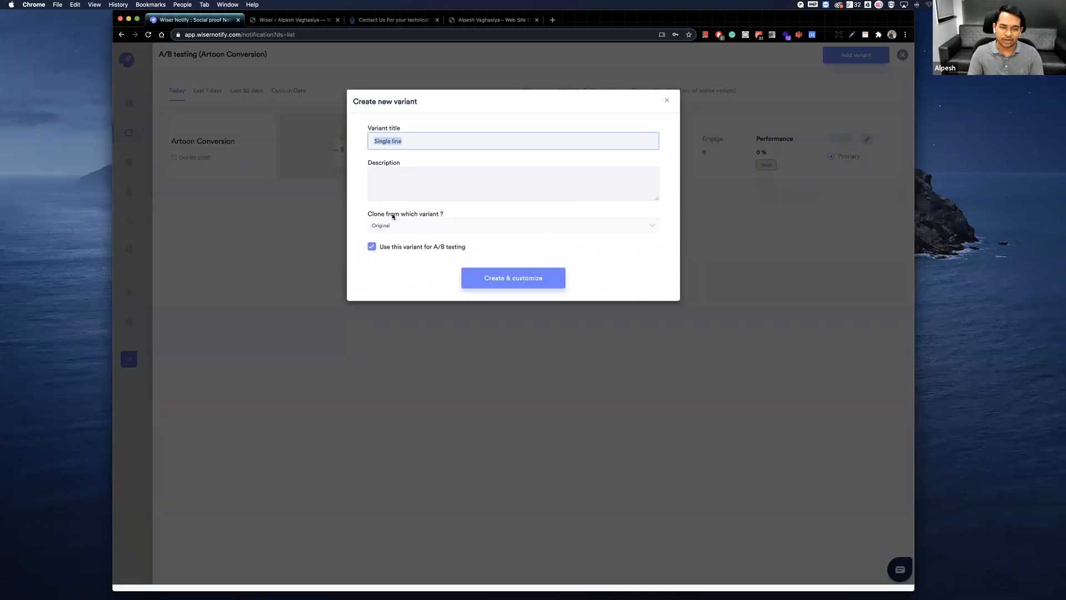
{"action": "left_click", "coordinate": [436, 217]}
{"action": "left_click", "coordinate": [422, 213]}
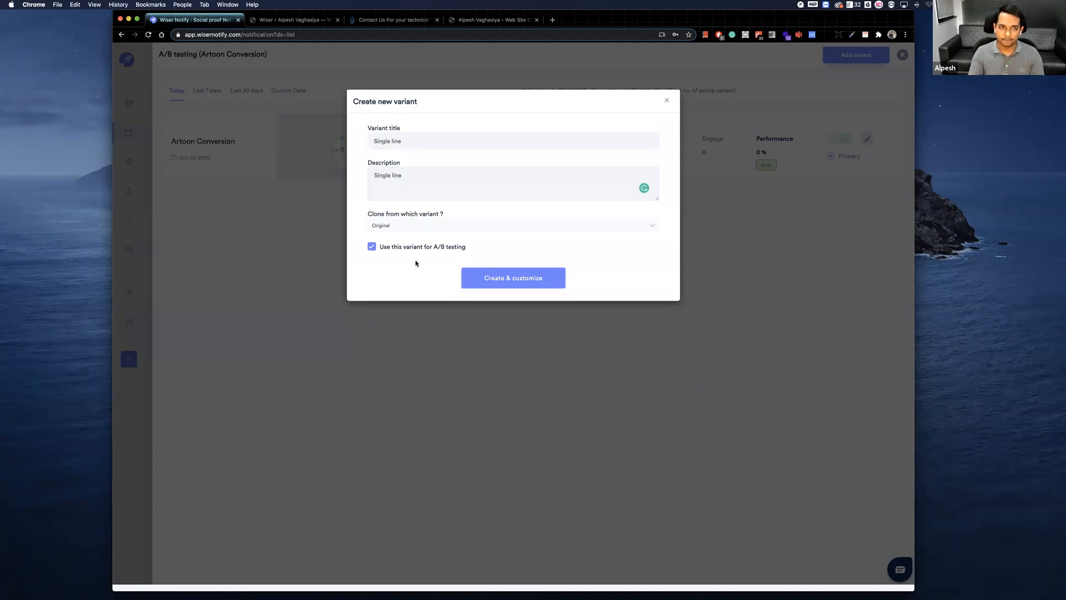
{"action": "key", "text": "Escape"}
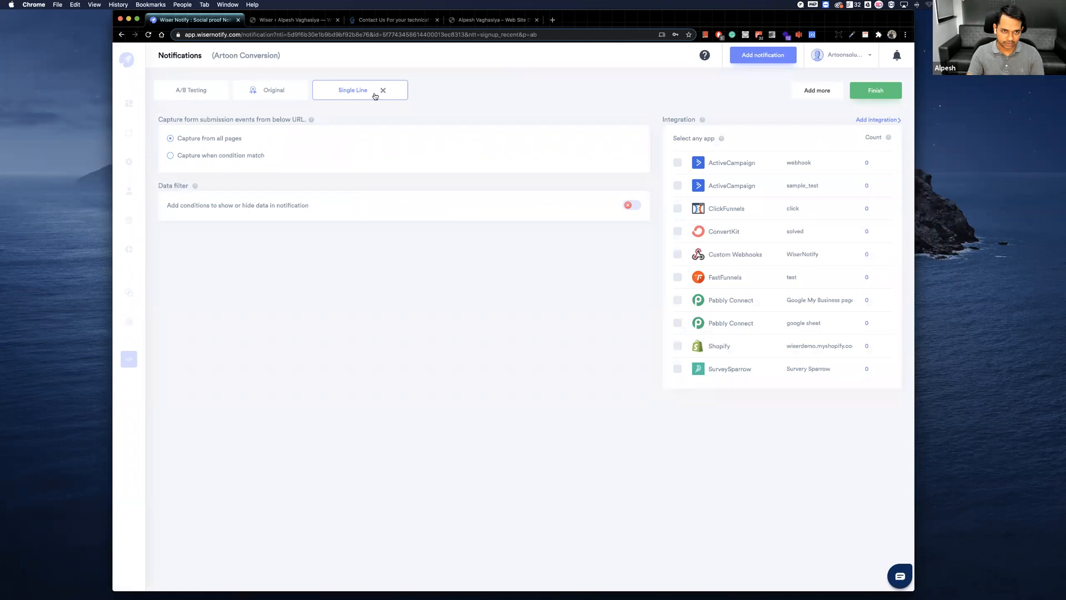
Change the Single Line variant's design to the one-line signup template with the previous template color copied, finish it, and leave its A/B testing overview.
{"action": "left_click", "coordinate": [824, 93]}
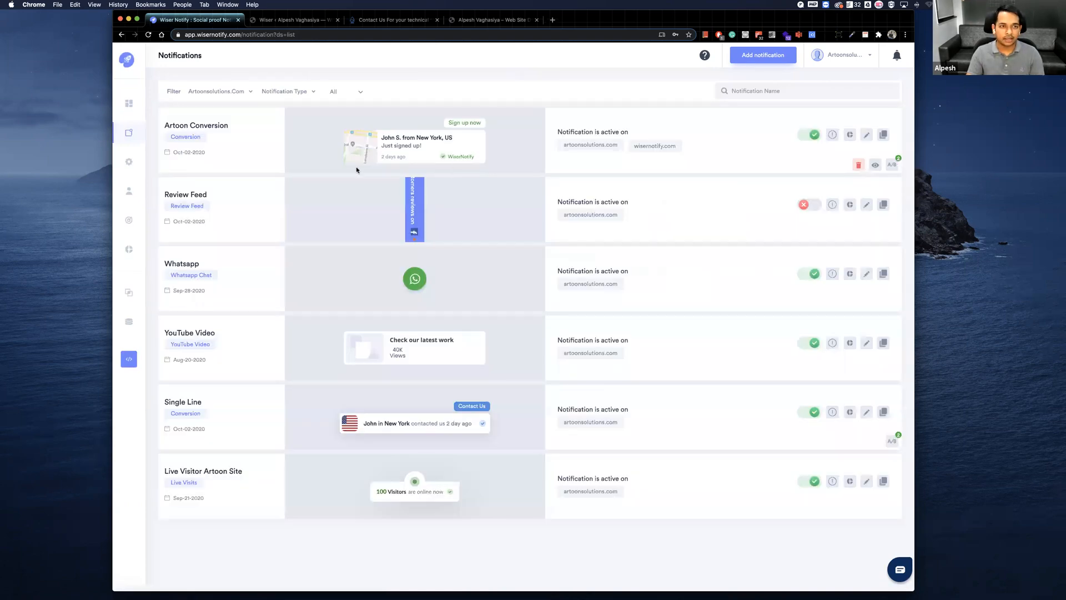
{"action": "left_click", "coordinate": [892, 165]}
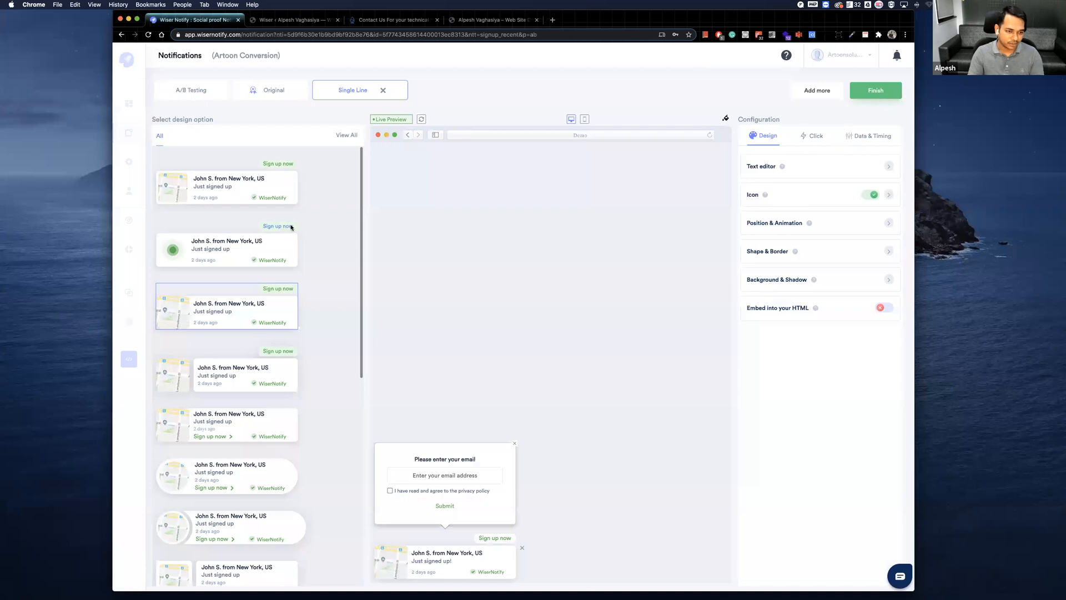
{"action": "scroll", "coordinate": [269, 399], "scroll_direction": "down", "scroll_amount": 5}
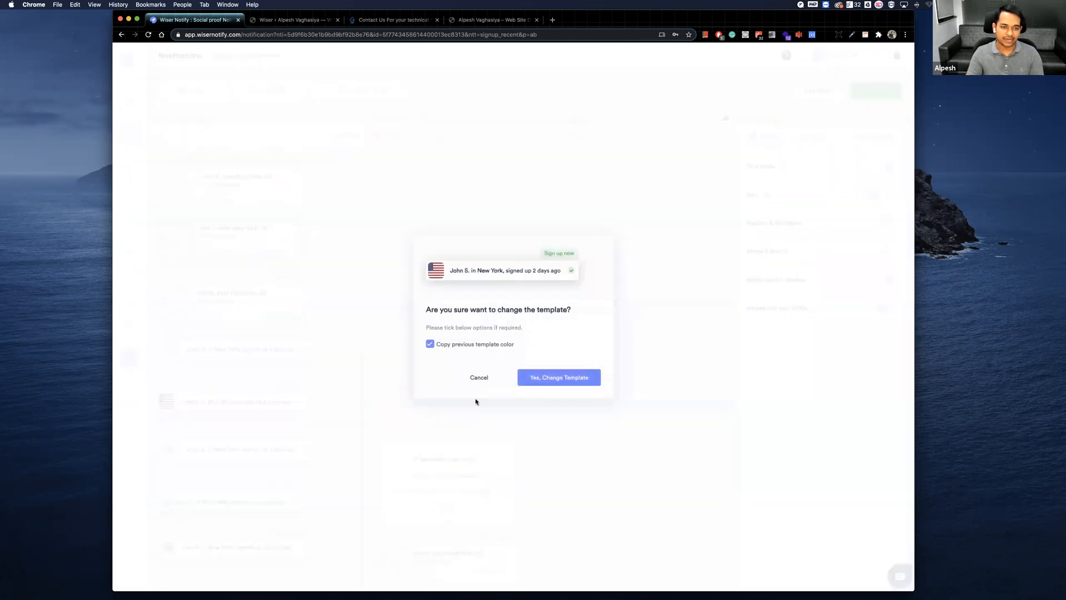
{"action": "left_click", "coordinate": [559, 377]}
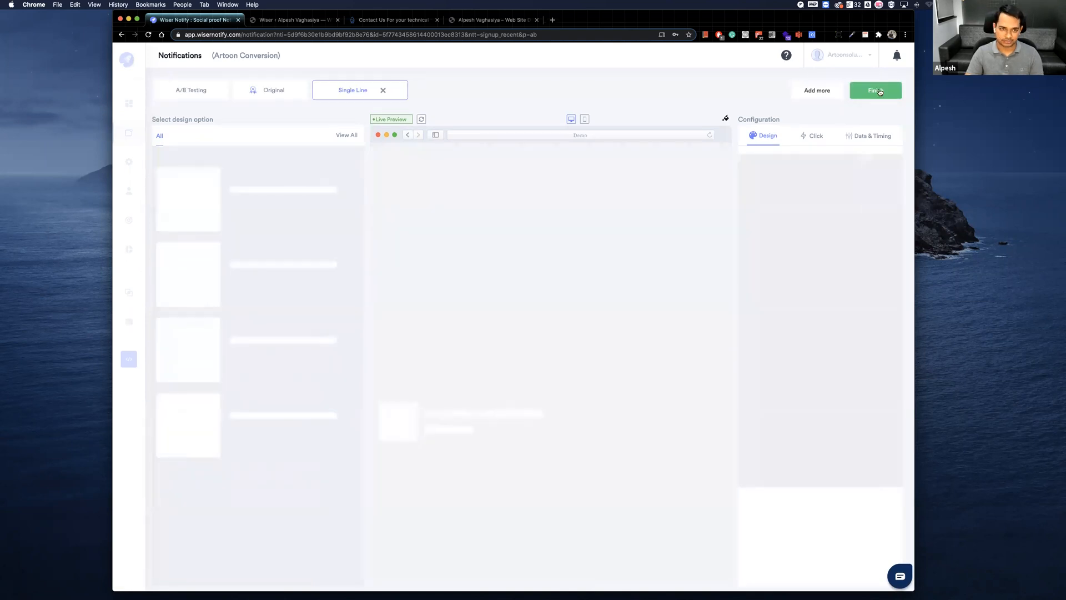
{"action": "left_click", "coordinate": [879, 91]}
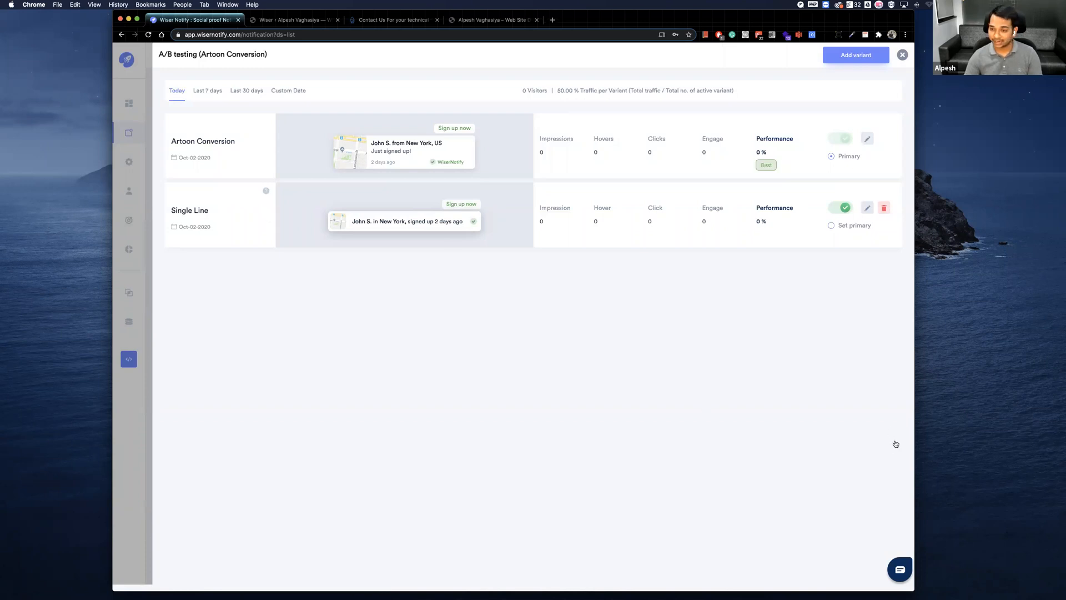
{"action": "left_click", "coordinate": [902, 55]}
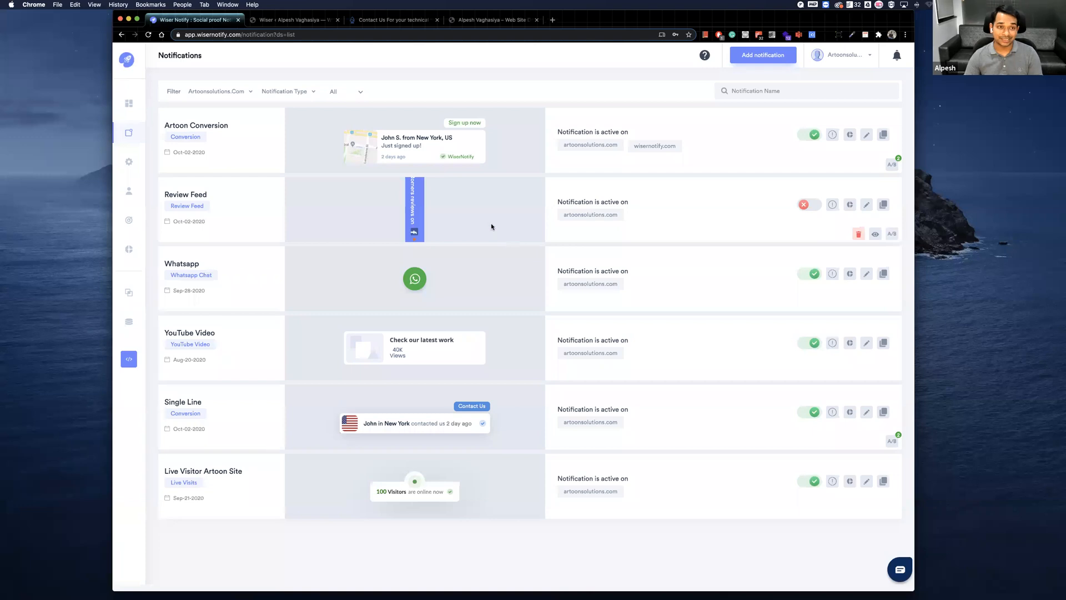
Review the Single Line notification's A/B testing results for the last 7 days and its performance for the last 30 days.
{"action": "left_click", "coordinate": [892, 441]}
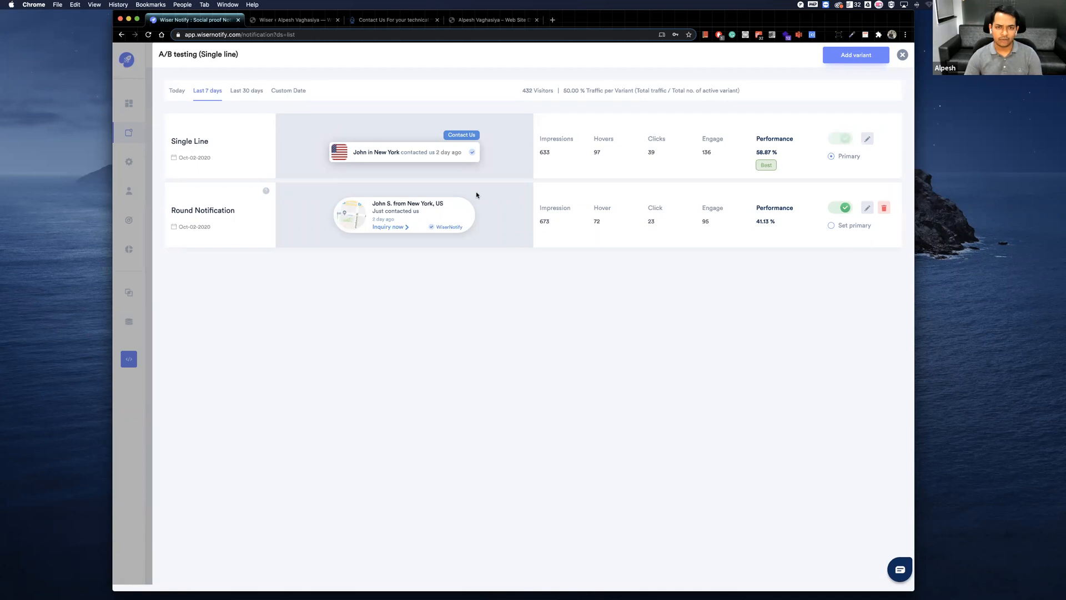
{"action": "key", "text": "Escape"}
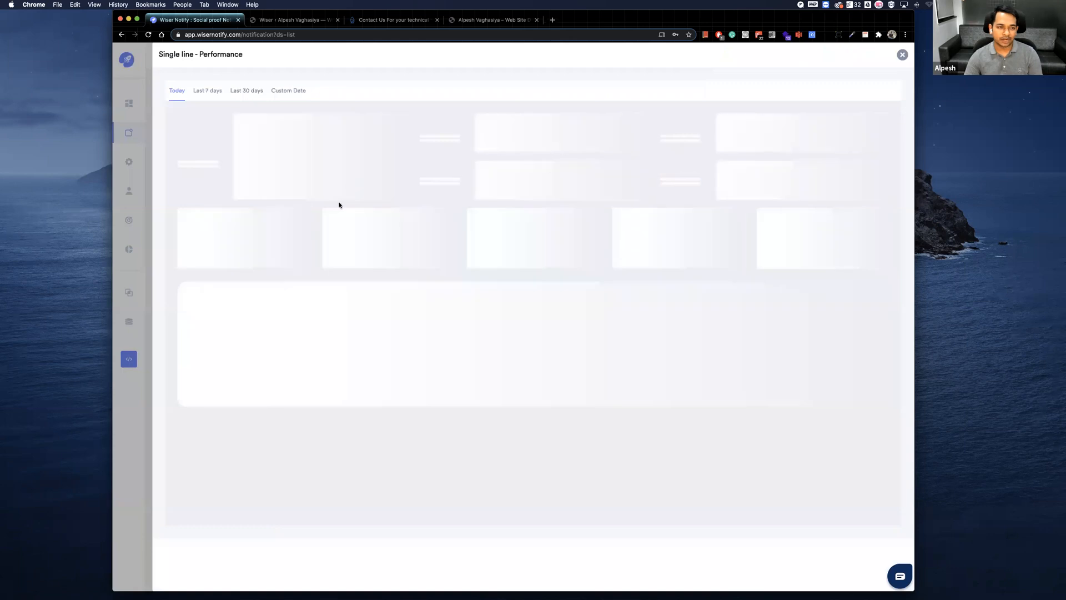
{"action": "left_click", "coordinate": [248, 92]}
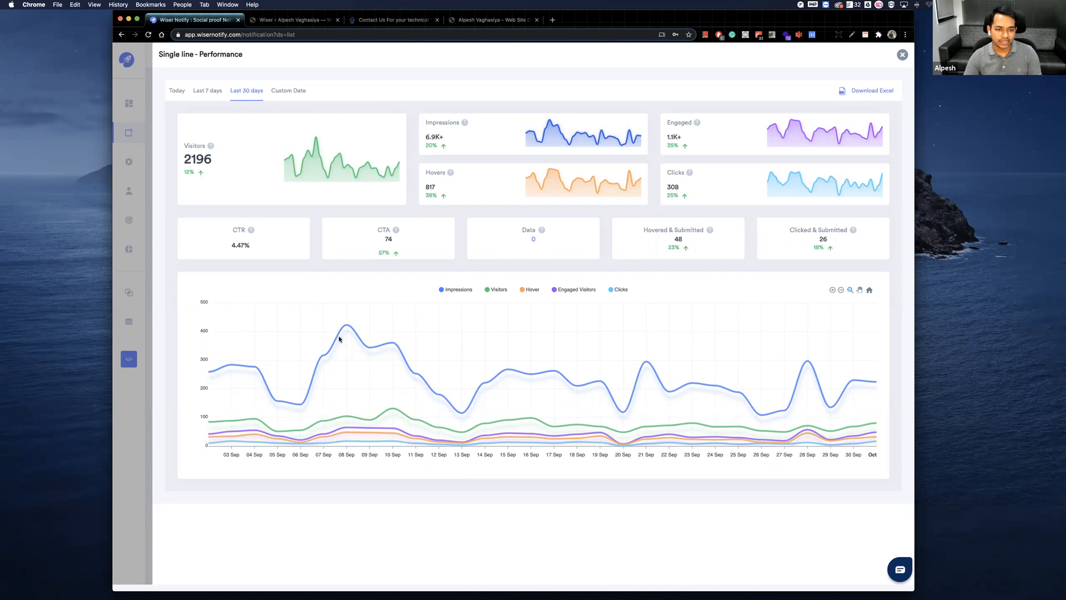
{"action": "mouse_move", "coordinate": [369, 333]}
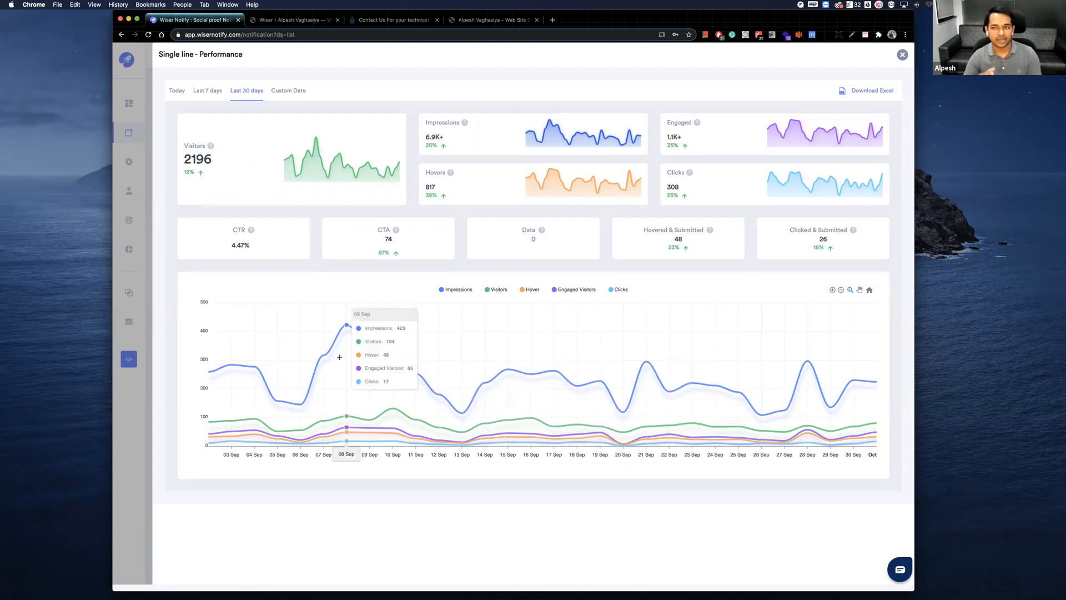
{"action": "left_click", "coordinate": [147, 351]}
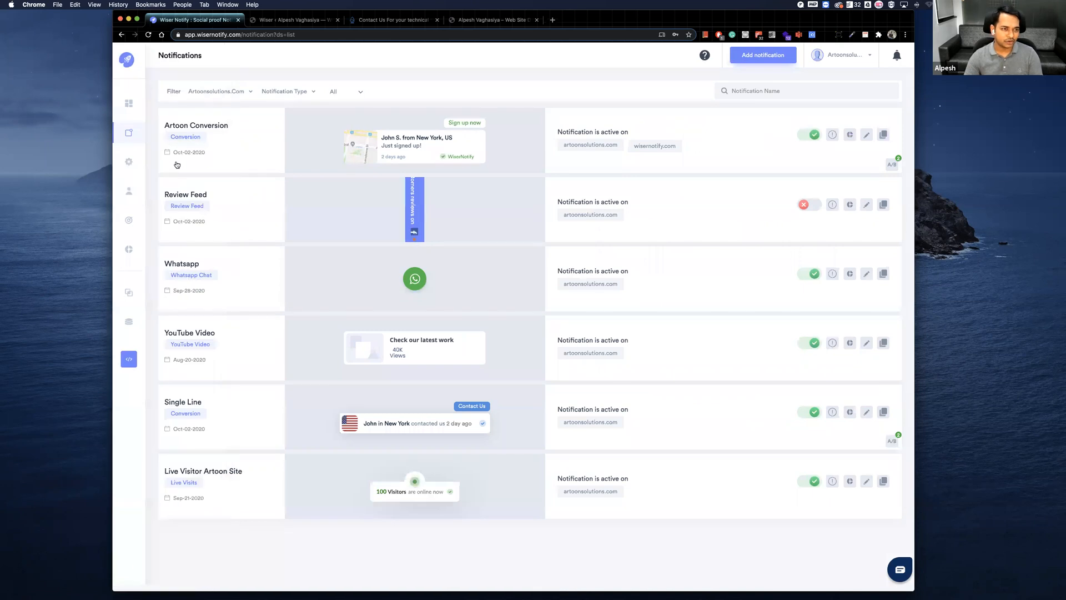
In the artoonsolutions.com notification settings, set the loop to start when the notification count is greater than 15.
{"action": "left_click", "coordinate": [176, 164]}
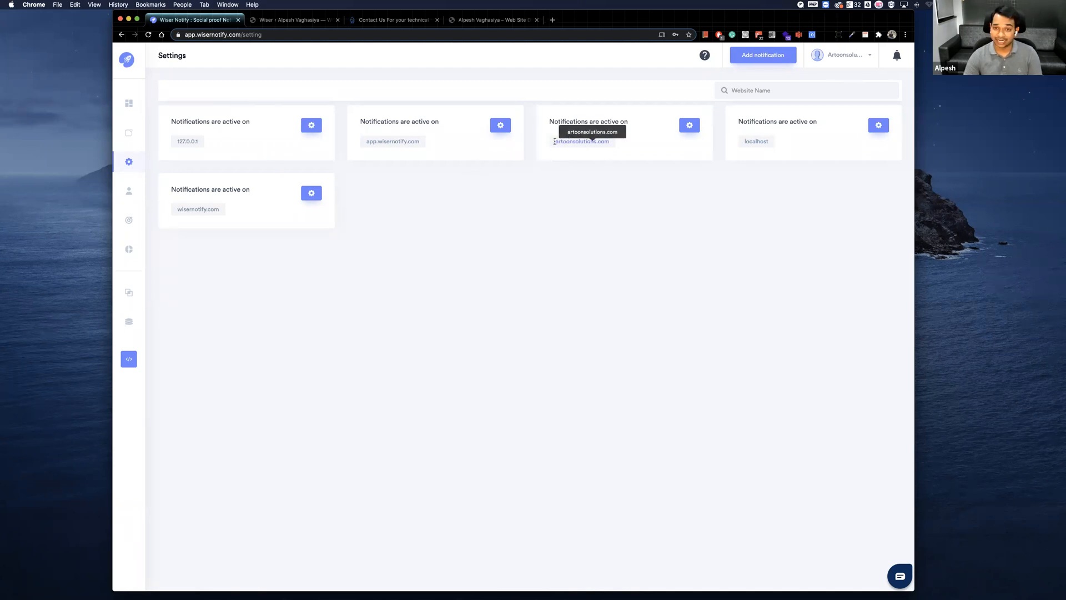
{"action": "left_click", "coordinate": [688, 127]}
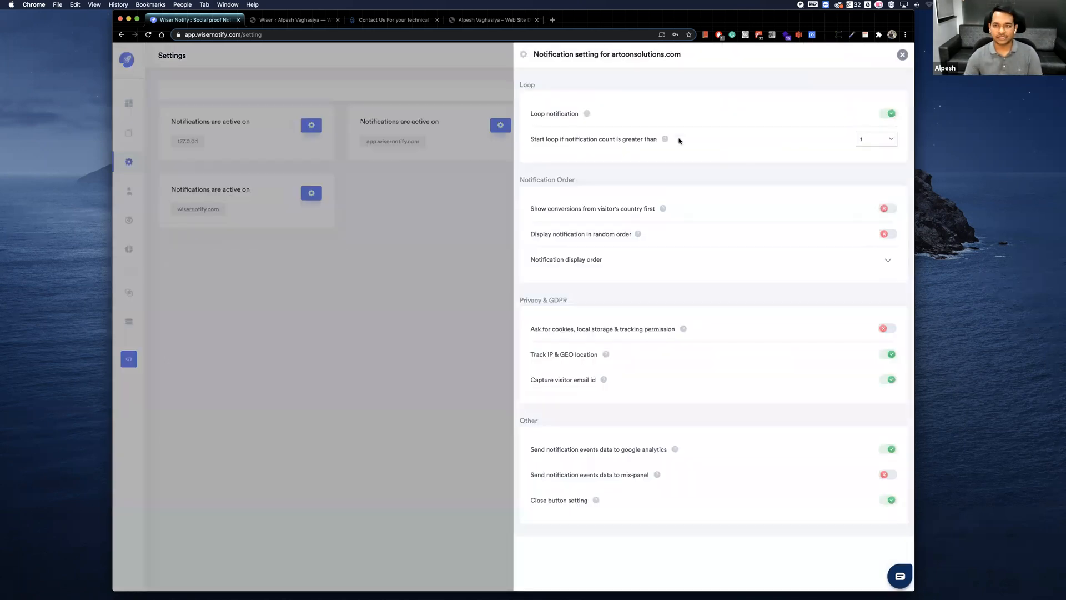
{"action": "left_click_drag", "start_coordinate": [540, 113], "coordinate": [579, 114]}
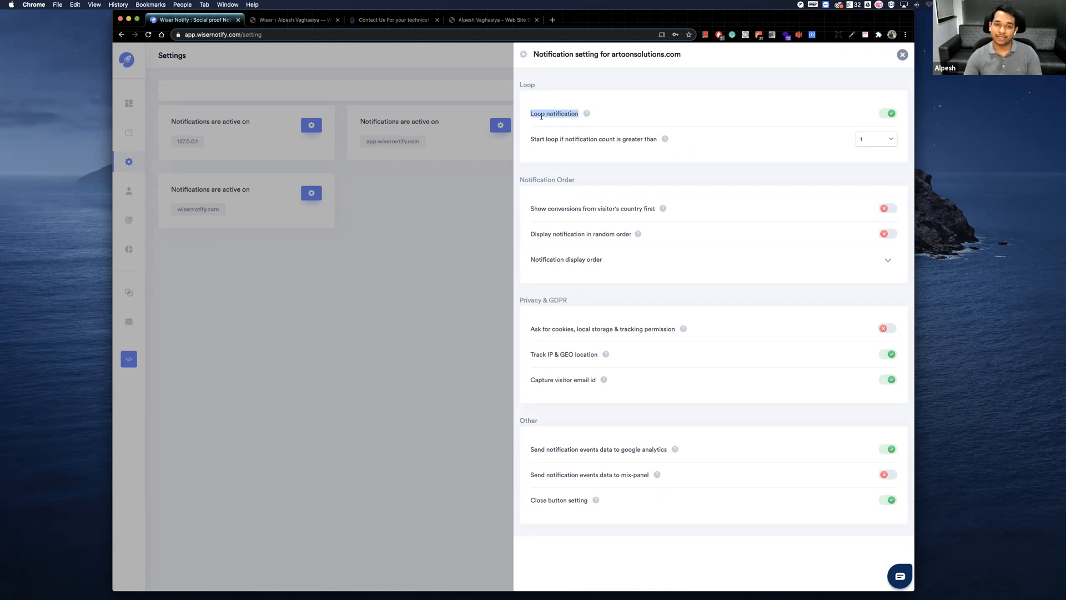
{"action": "left_click", "coordinate": [870, 140]}
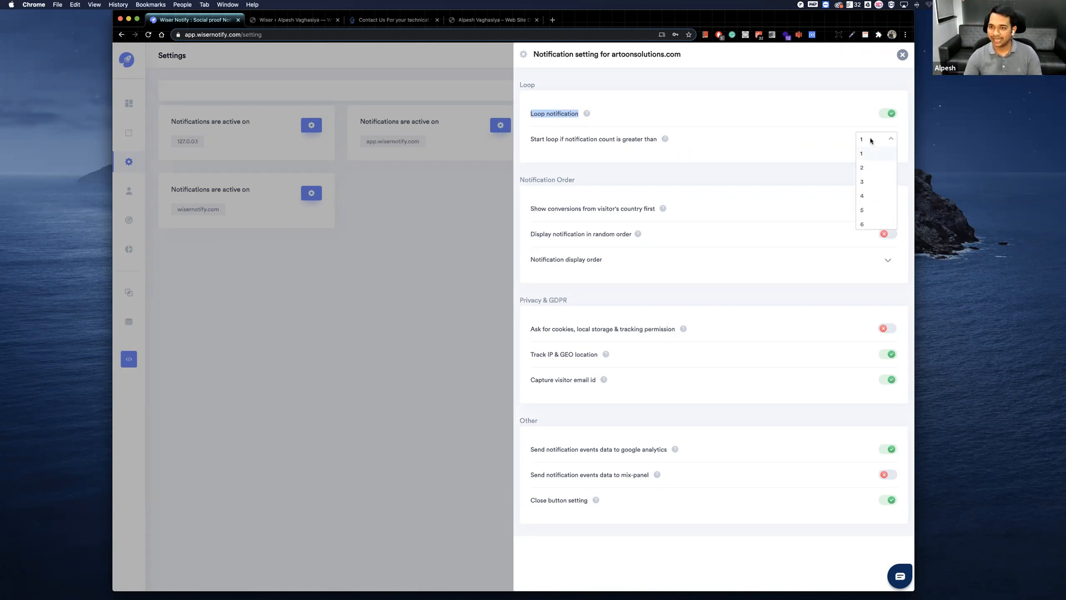
{"action": "scroll", "coordinate": [869, 201], "scroll_direction": "down", "scroll_amount": 3}
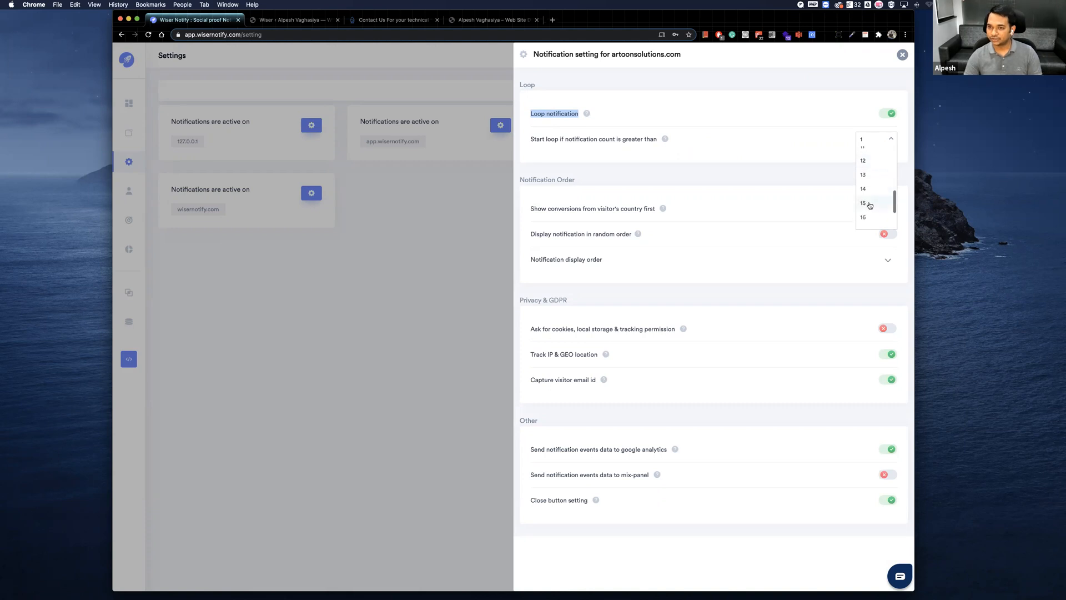
{"action": "left_click", "coordinate": [868, 212]}
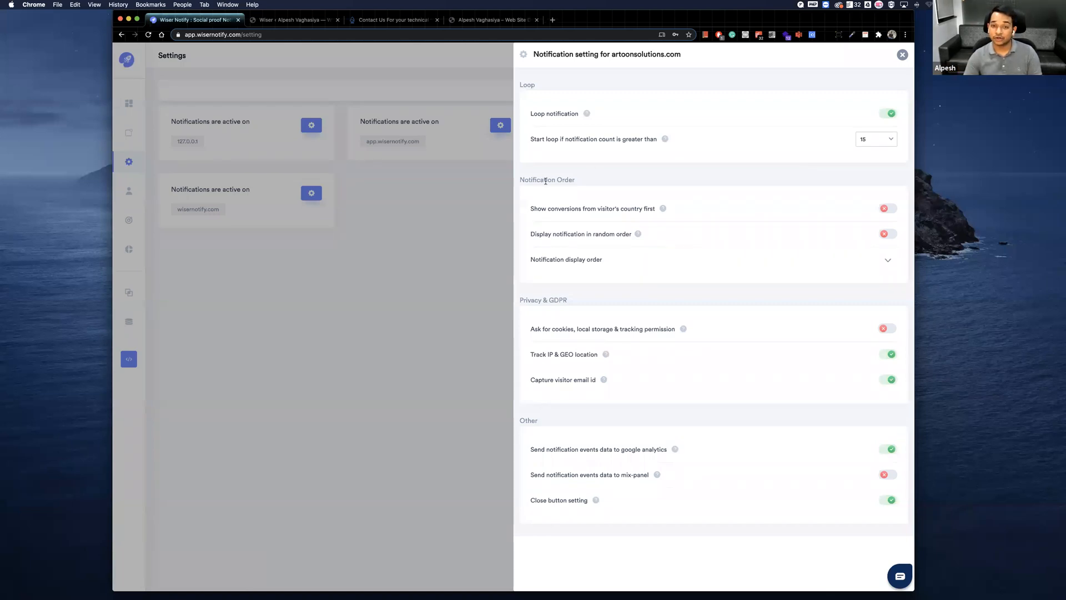
Examine the notification display order for artoonsolutions.com and the notification settings for app.wisernotify.com, then close the settings.
{"action": "left_click", "coordinate": [605, 262]}
{"action": "scroll", "coordinate": [641, 265], "scroll_direction": "down", "scroll_amount": 1}
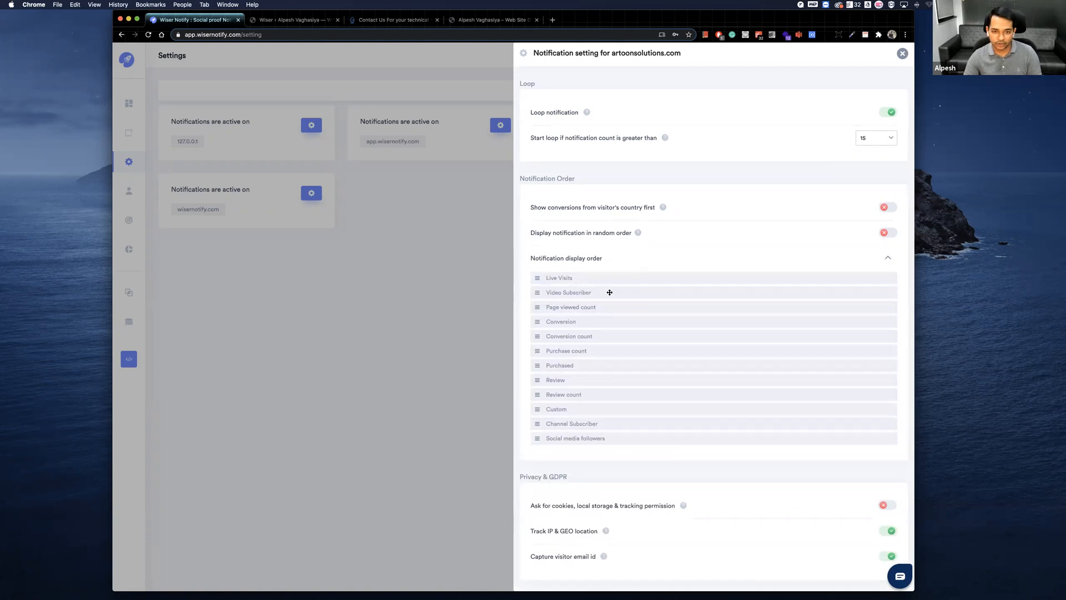
{"action": "mouse_move", "coordinate": [578, 320]}
{"action": "left_mouse_down"}
{"action": "mouse_move", "coordinate": [575, 305]}
{"action": "mouse_move", "coordinate": [575, 327]}
{"action": "left_mouse_up"}
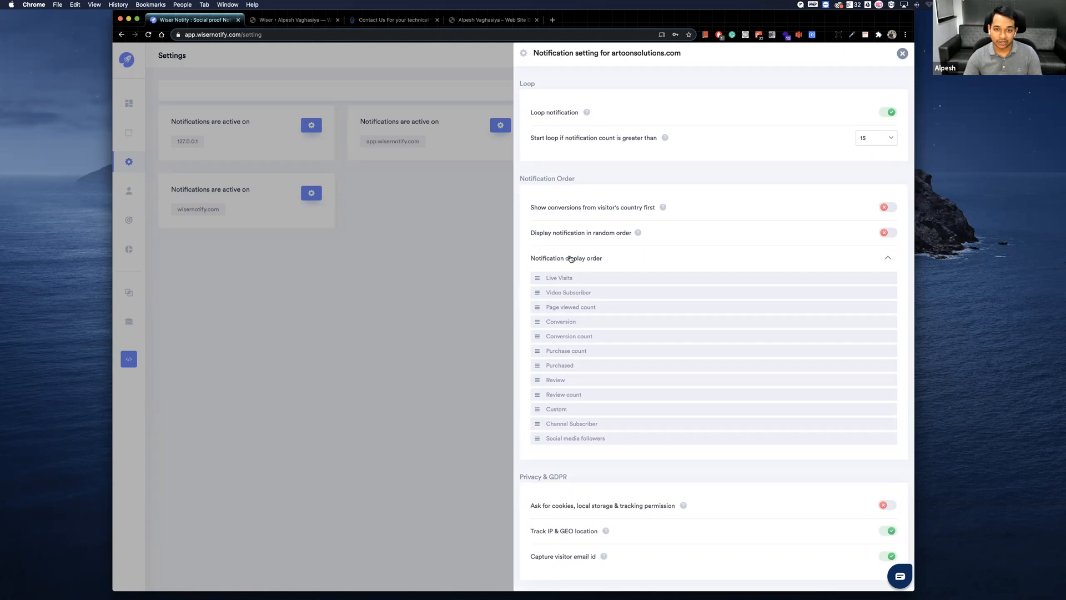
{"action": "left_click", "coordinate": [570, 258]}
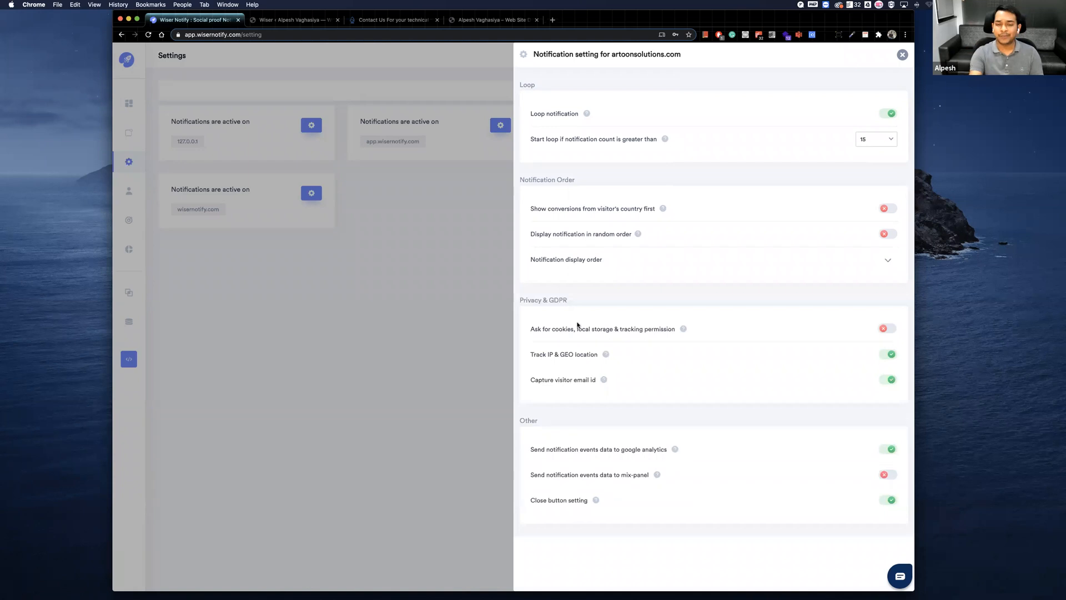
{"action": "left_click", "coordinate": [478, 261]}
{"action": "left_click", "coordinate": [501, 126]}
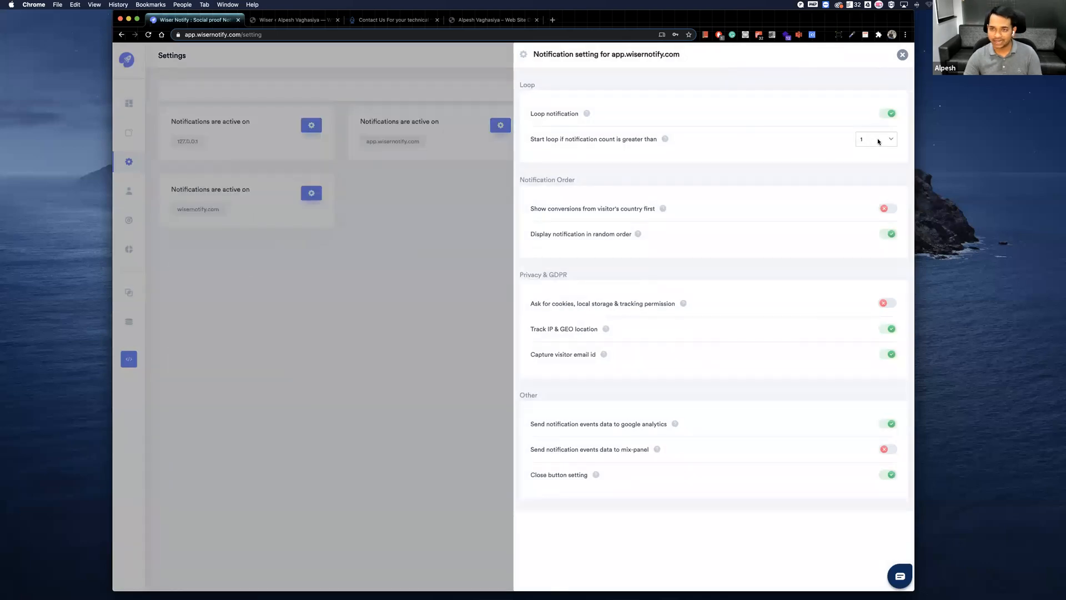
{"action": "left_click", "coordinate": [491, 157]}
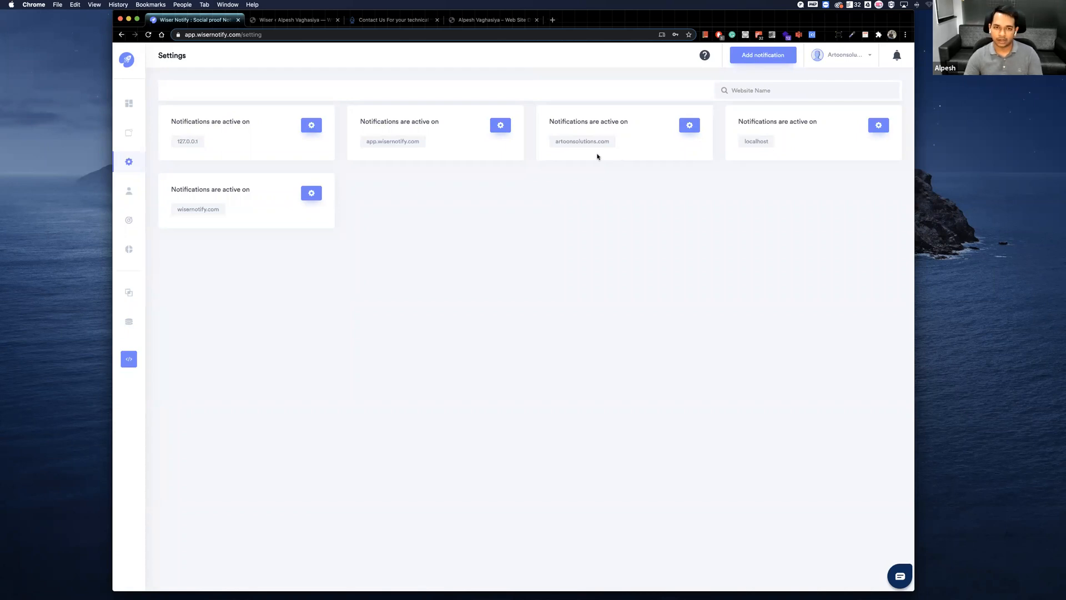
Go to the visitors list and search it for the hostname artoonsolutions.com.
{"action": "left_click", "coordinate": [135, 193]}
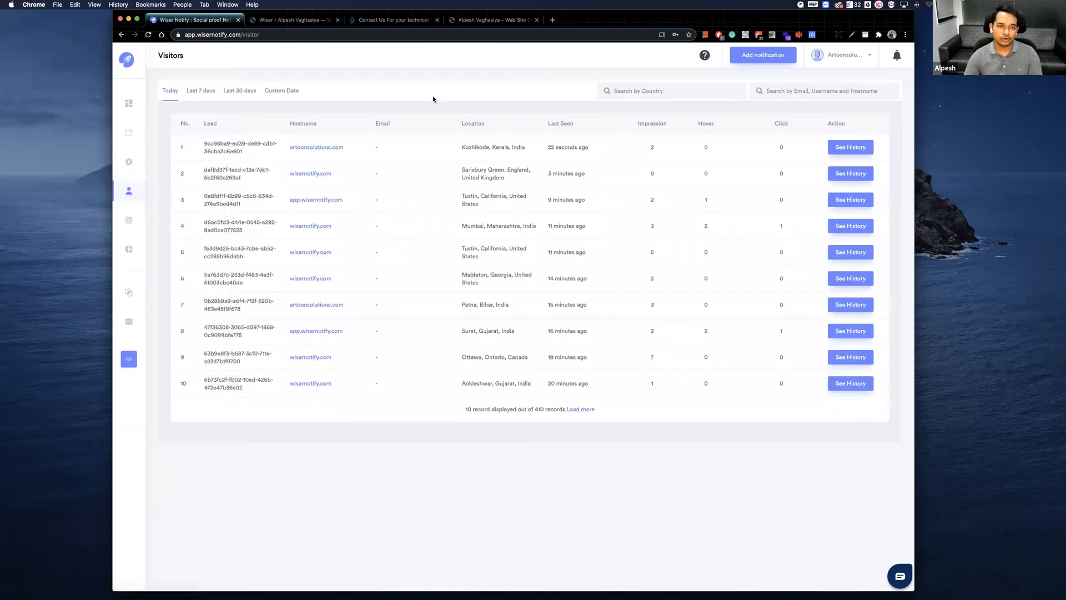
{"action": "left_click", "coordinate": [771, 90]}
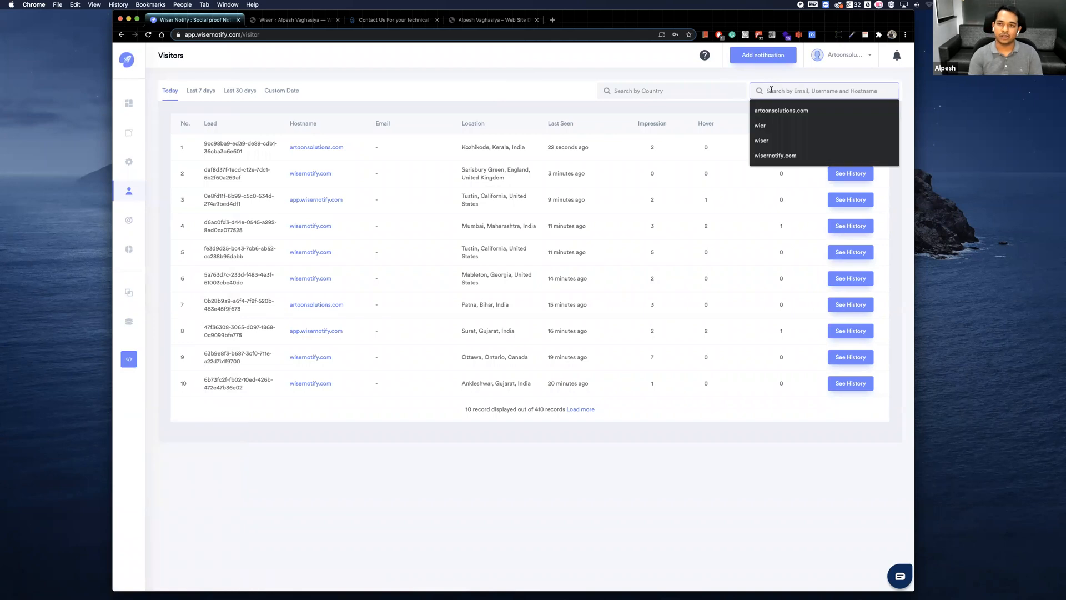
{"action": "left_click", "coordinate": [781, 110]}
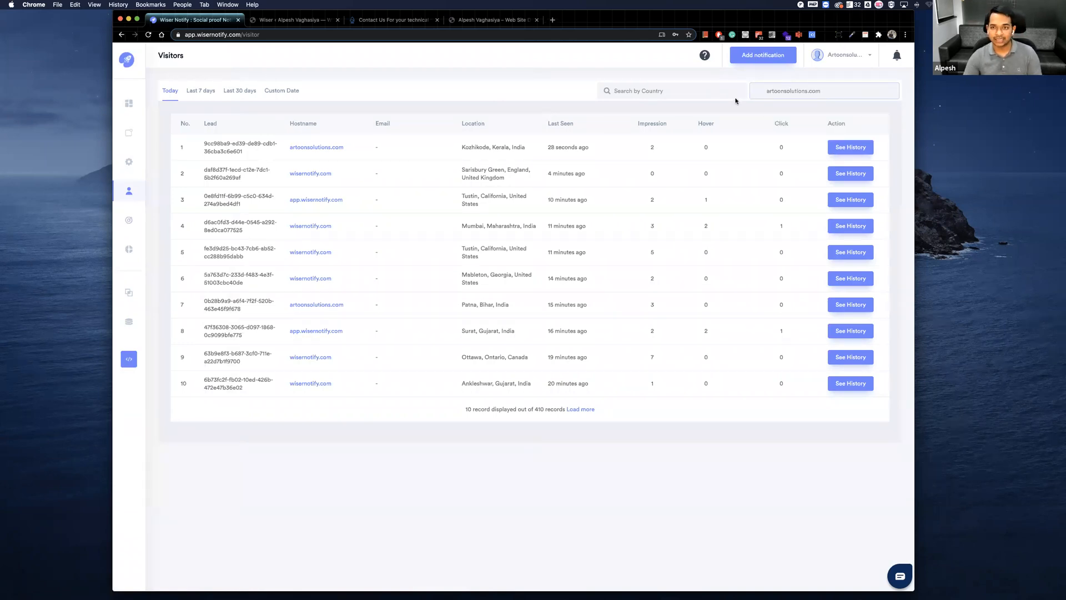
{"action": "key", "text": "Return"}
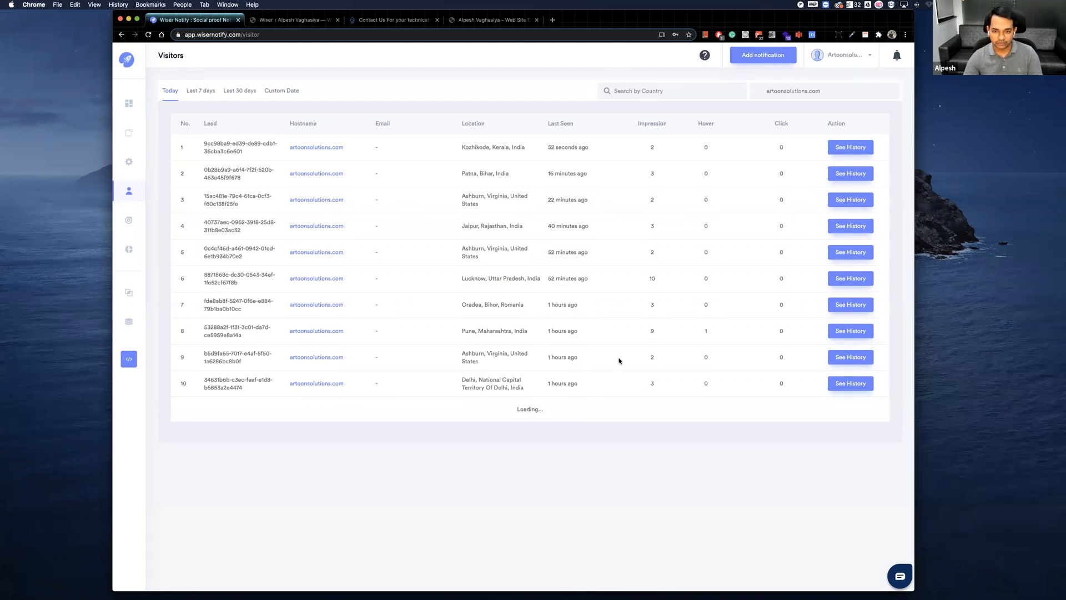
Load more of the filtered visitor records and examine the location and impression details of visitor number 24.
{"action": "scroll", "coordinate": [619, 361], "scroll_direction": "down", "scroll_amount": 1}
{"action": "scroll", "coordinate": [641, 444], "scroll_direction": "down", "scroll_amount": 5}
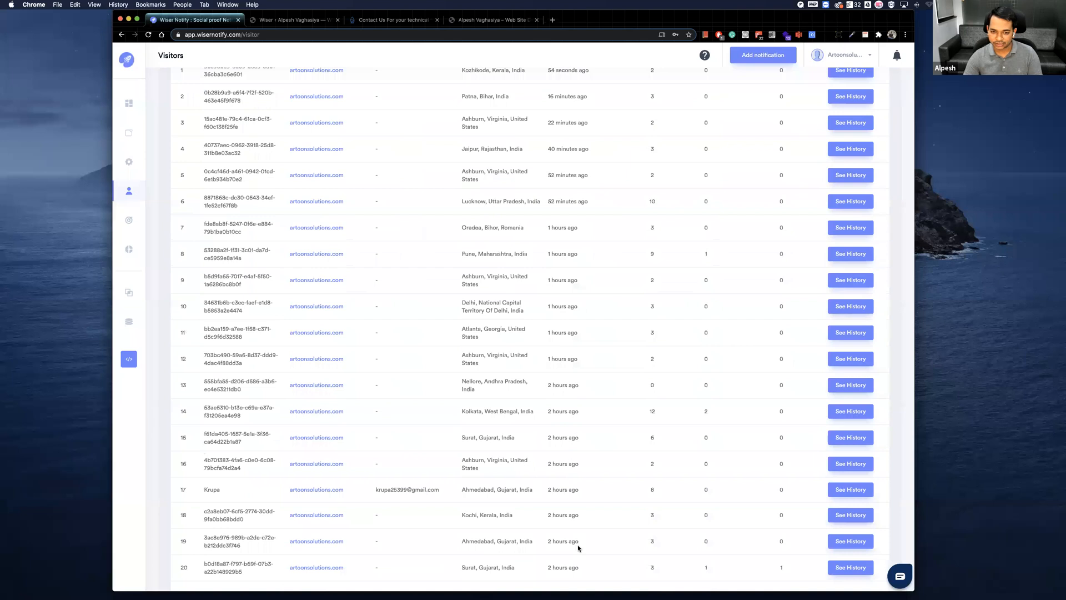
{"action": "scroll", "coordinate": [584, 475], "scroll_direction": "down", "scroll_amount": 6}
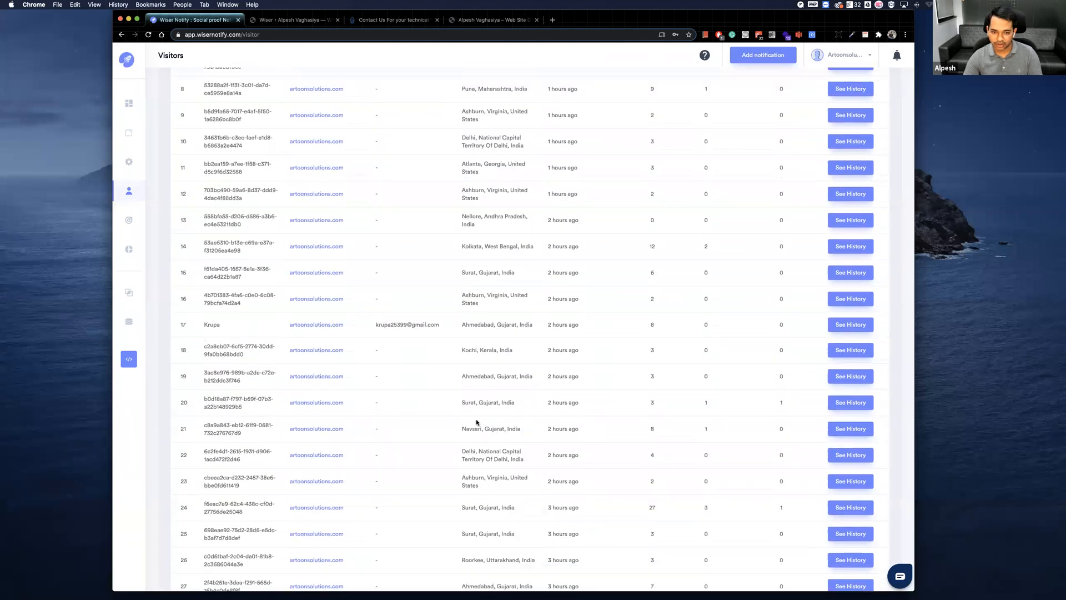
{"action": "scroll", "coordinate": [244, 428], "scroll_direction": "down", "scroll_amount": 2}
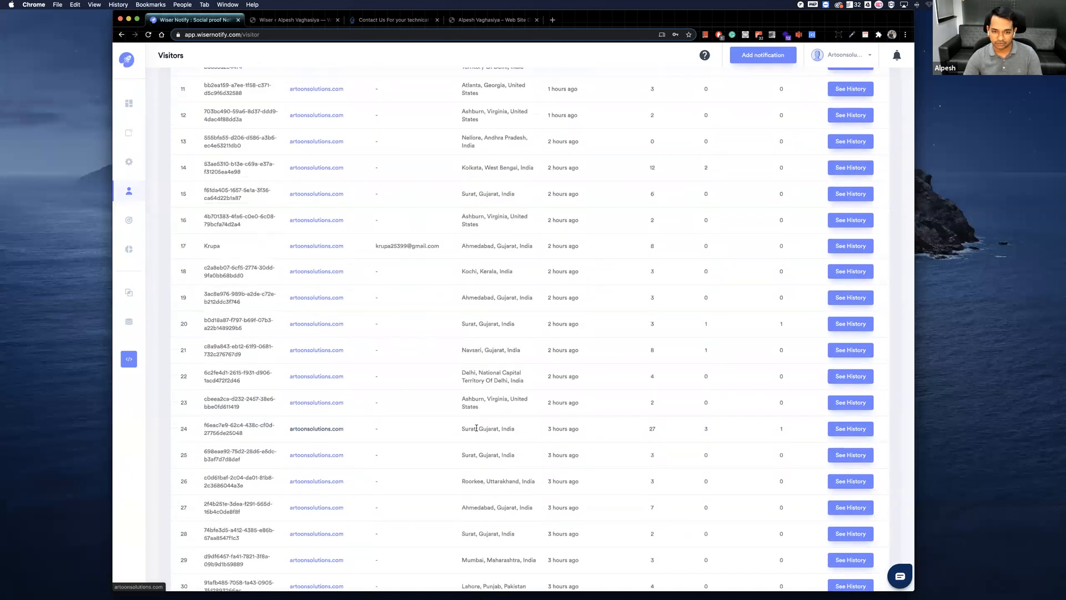
{"action": "triple_click", "coordinate": [537, 427]}
{"action": "left_click", "coordinate": [642, 430]}
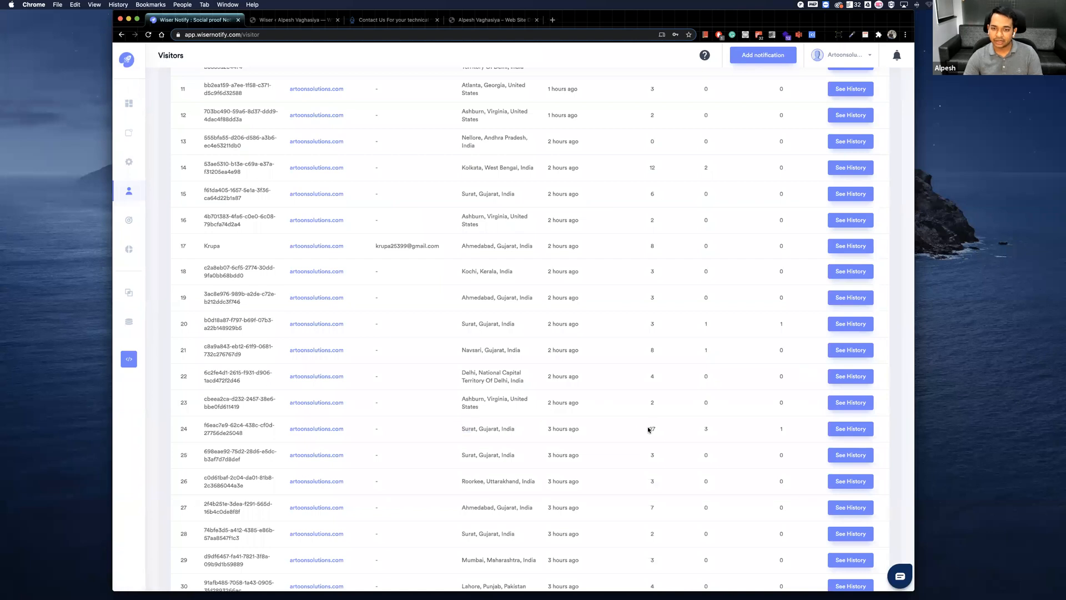
Open visitor number 24's history and examine the logged page views and events on pages 5, 4, 3 and 1.
{"action": "left_click", "coordinate": [854, 429]}
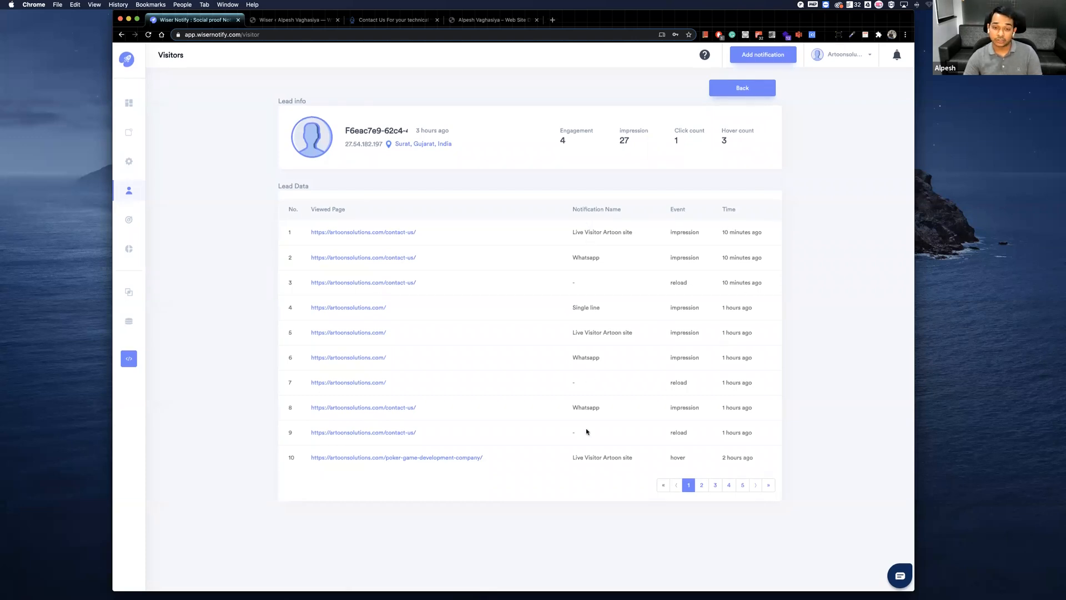
{"action": "left_click", "coordinate": [756, 485]}
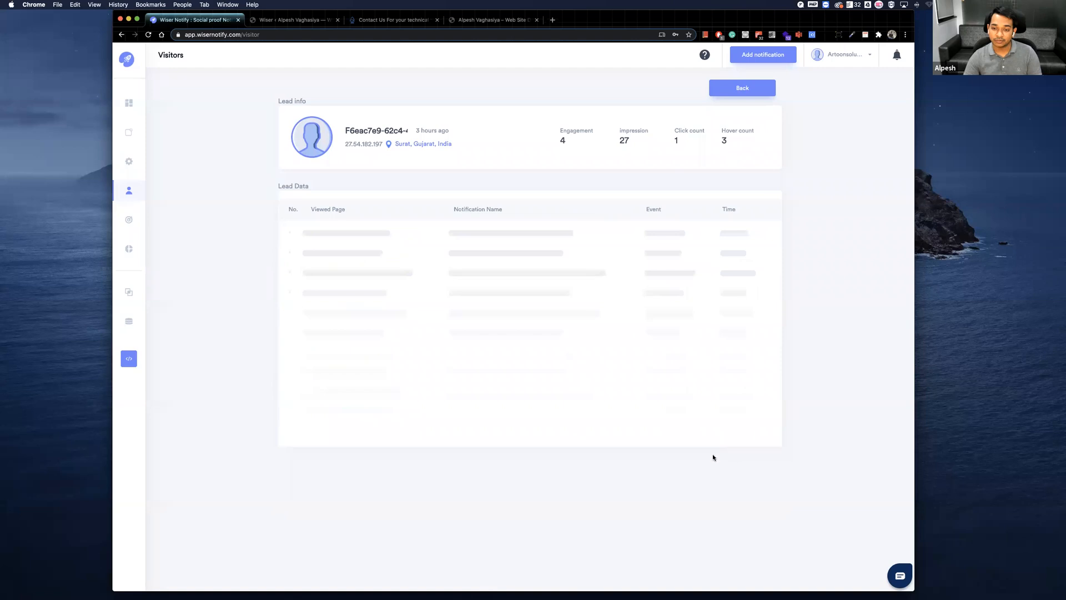
{"action": "left_click", "coordinate": [743, 485]}
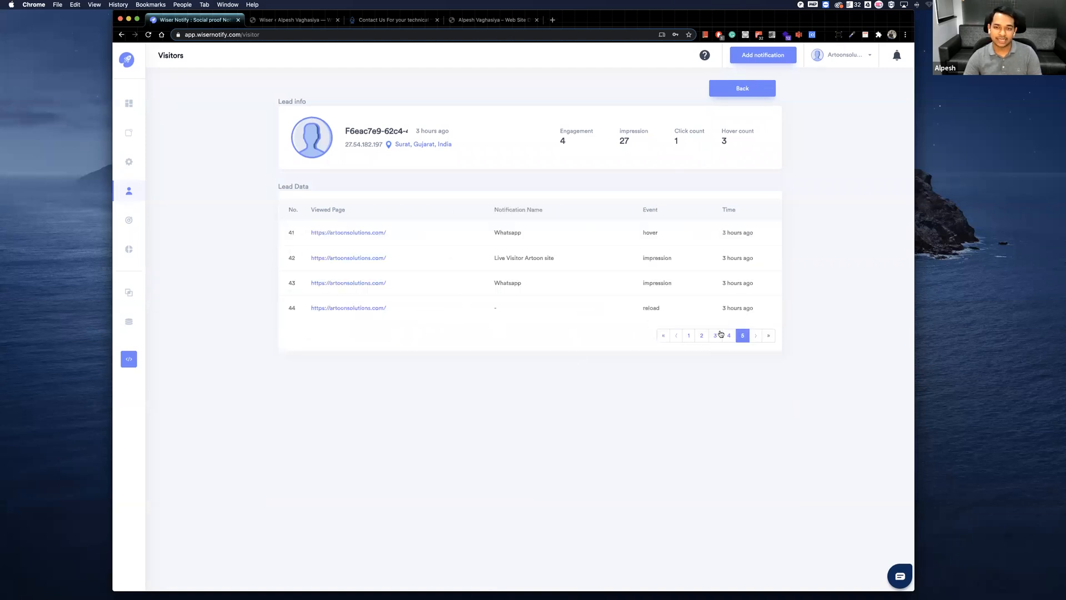
{"action": "left_click", "coordinate": [727, 335]}
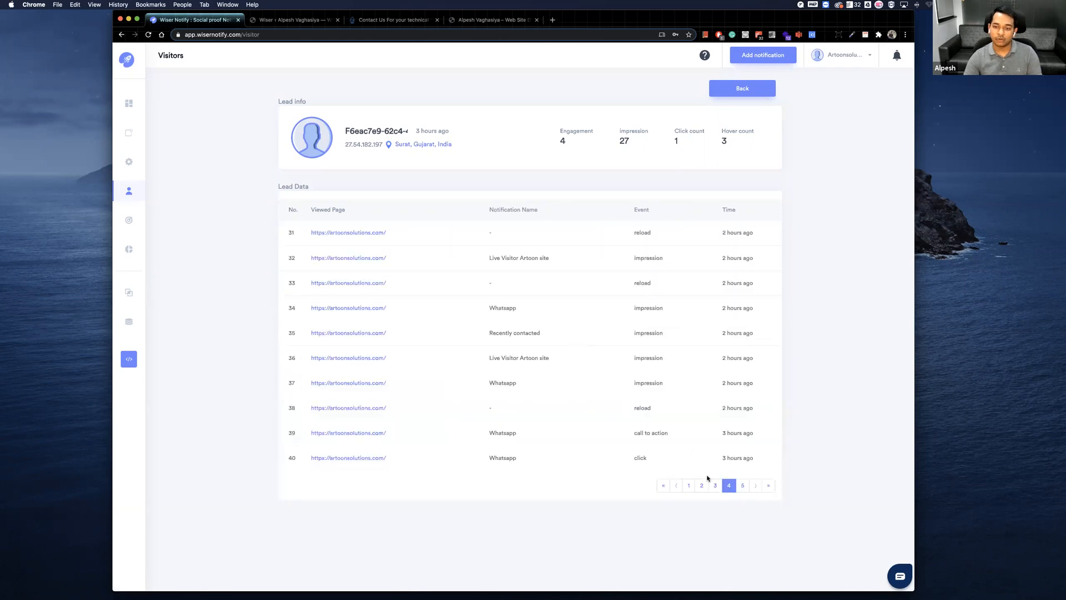
{"action": "left_click", "coordinate": [714, 484]}
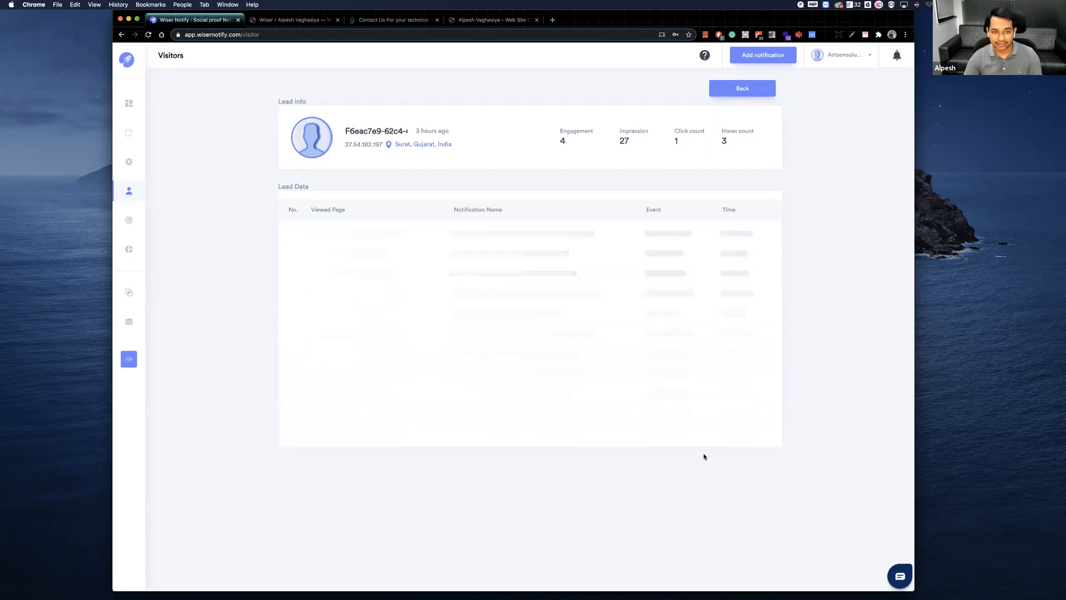
{"action": "left_click", "coordinate": [688, 486]}
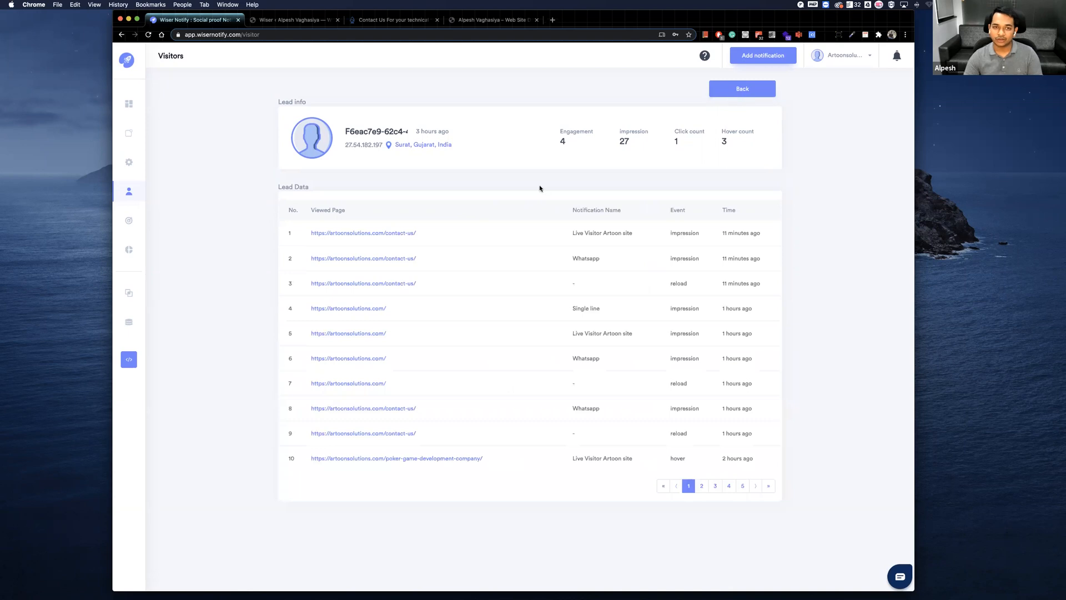
Return to the visitors list and examine the captured name and email of visitor number 17.
{"action": "scroll", "coordinate": [492, 222], "scroll_direction": "up", "scroll_amount": 5}
{"action": "scroll", "coordinate": [483, 215], "scroll_direction": "down", "scroll_amount": 1}
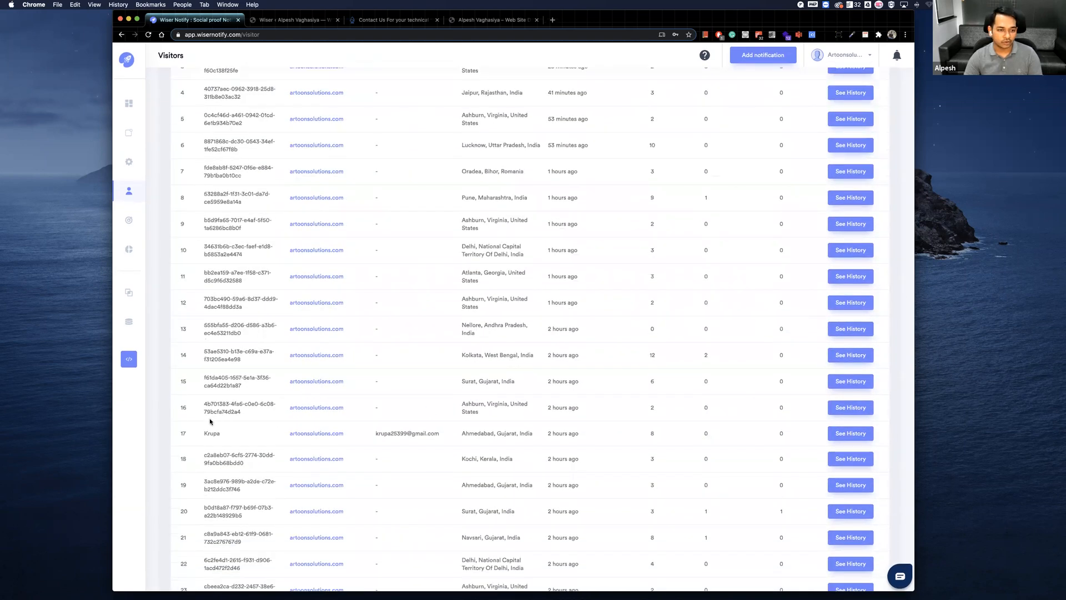
{"action": "scroll", "coordinate": [311, 422], "scroll_direction": "down", "scroll_amount": 1}
{"action": "left_click_drag", "start_coordinate": [376, 416], "coordinate": [437, 415]}
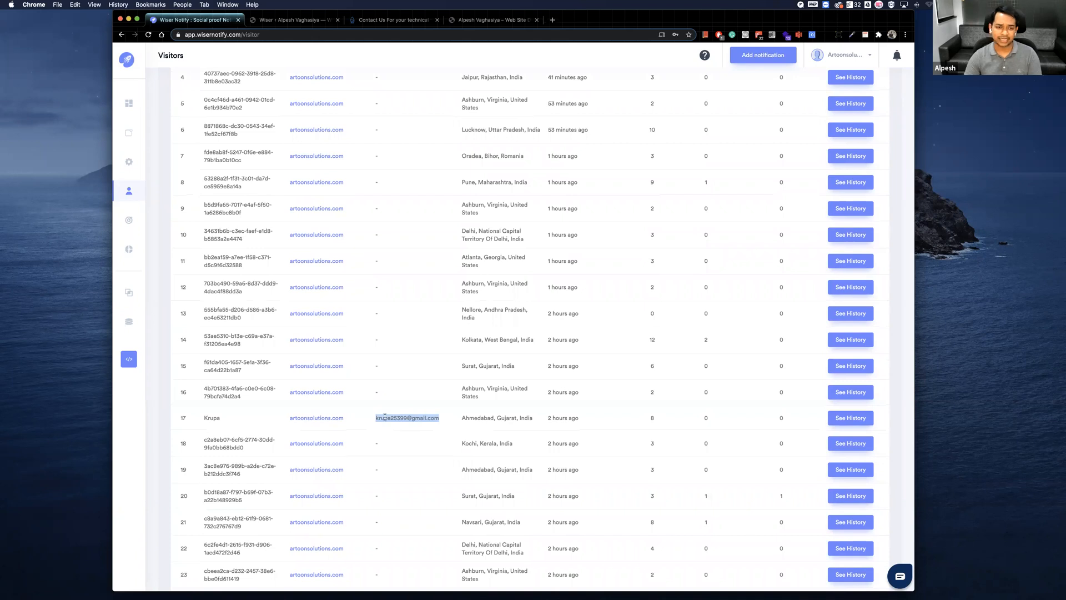
{"action": "left_click", "coordinate": [445, 415]}
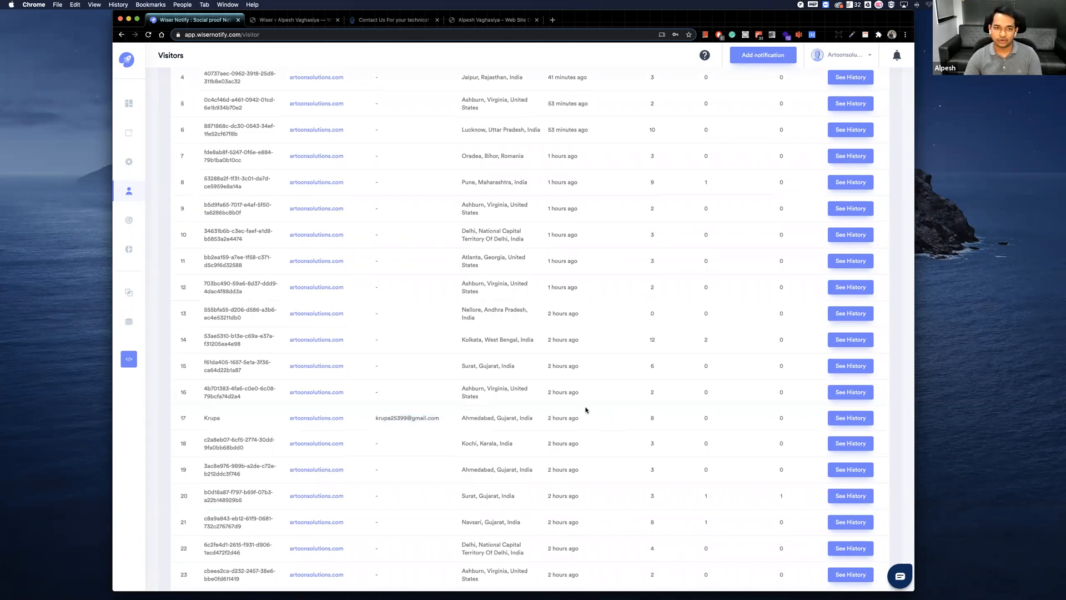
{"action": "scroll", "coordinate": [586, 410], "scroll_direction": "up", "scroll_amount": 5}
{"action": "scroll", "coordinate": [511, 327], "scroll_direction": "down", "scroll_amount": 4}
{"action": "scroll", "coordinate": [501, 326], "scroll_direction": "up", "scroll_amount": 4}
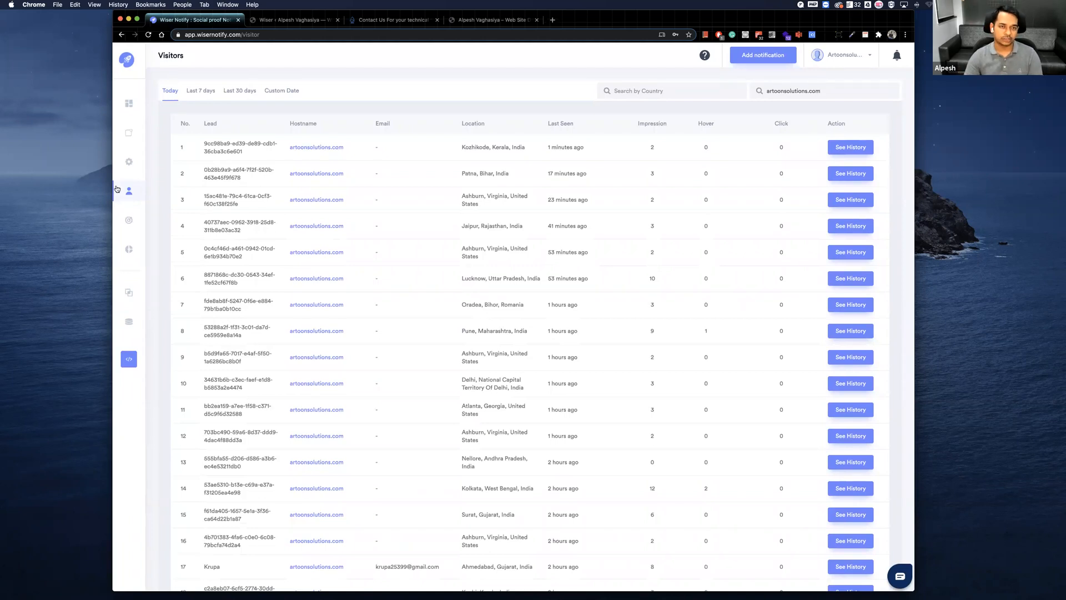
Go to the goals overview and examine the Artoon Solution goal's conversion rate and impressions.
{"action": "mouse_move", "coordinate": [149, 218]}
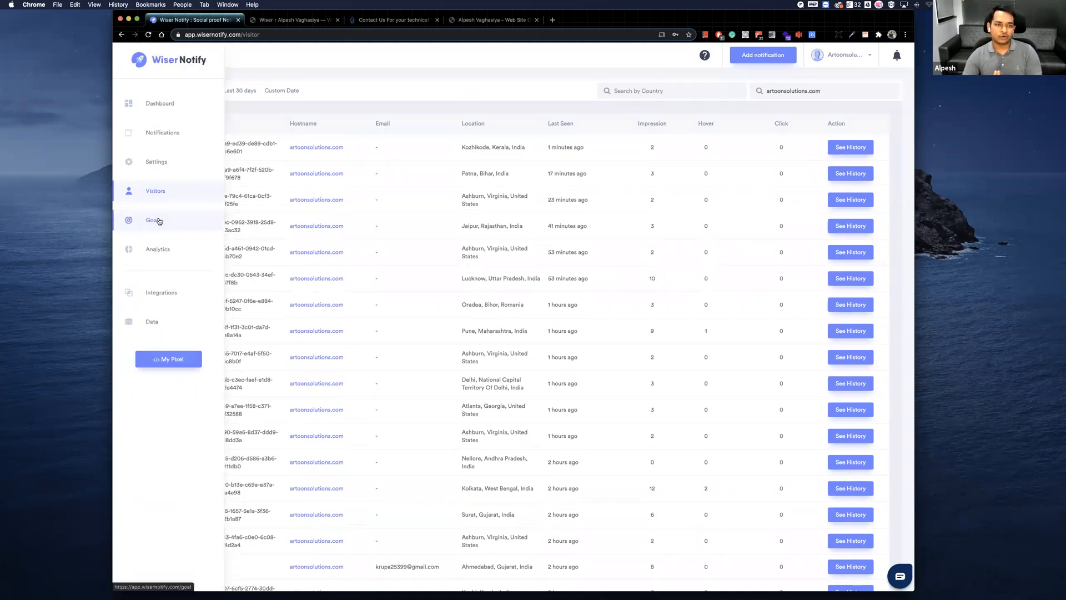
{"action": "left_click", "coordinate": [153, 220]}
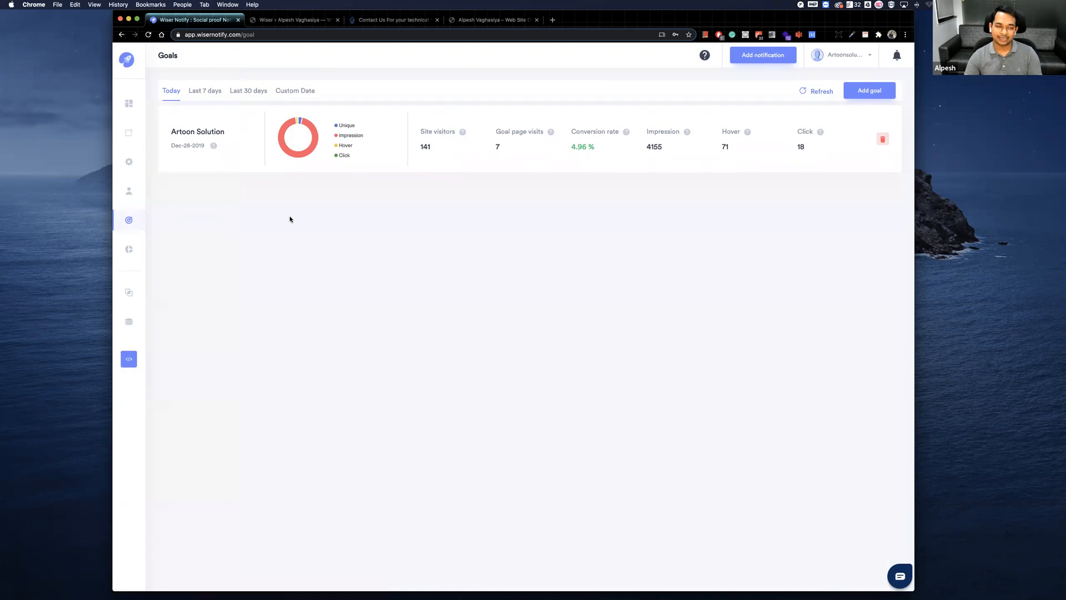
{"action": "mouse_move", "coordinate": [214, 145]}
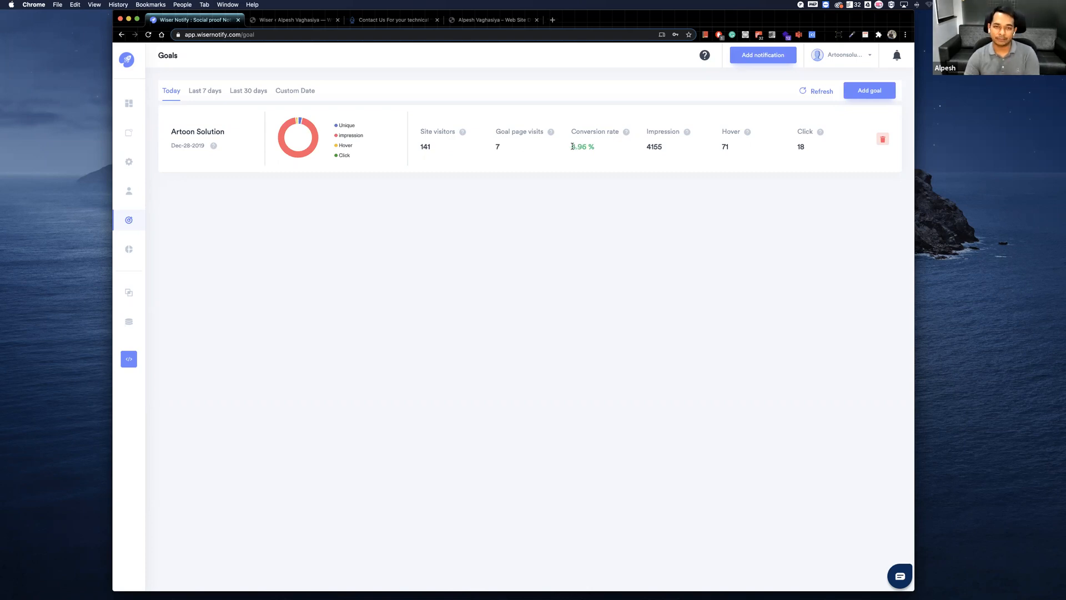
{"action": "left_click_drag", "start_coordinate": [572, 145], "coordinate": [597, 149]}
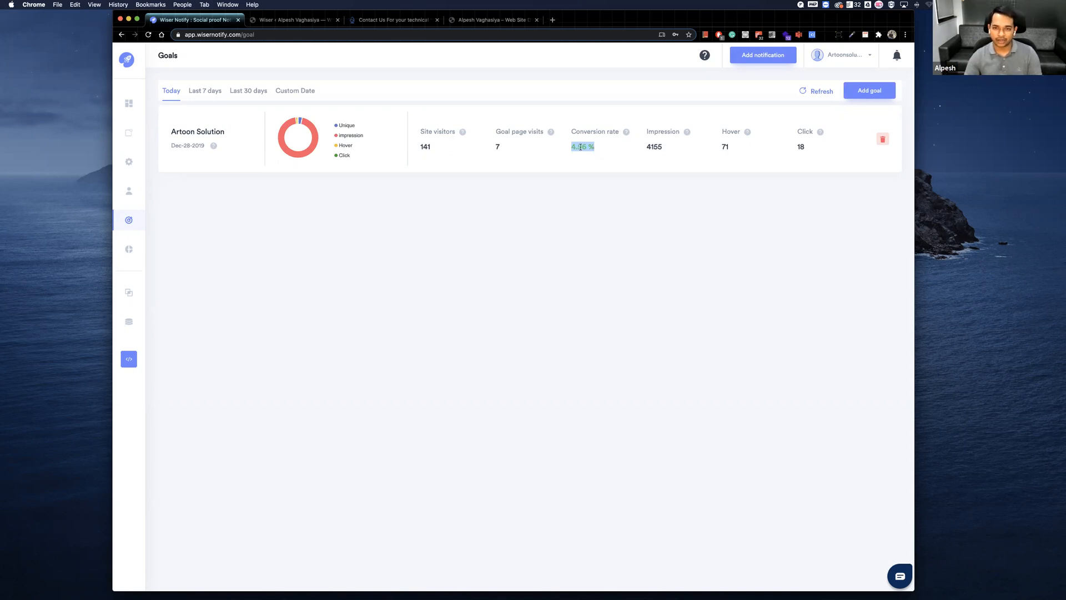
{"action": "left_click_drag", "start_coordinate": [643, 148], "coordinate": [662, 148]}
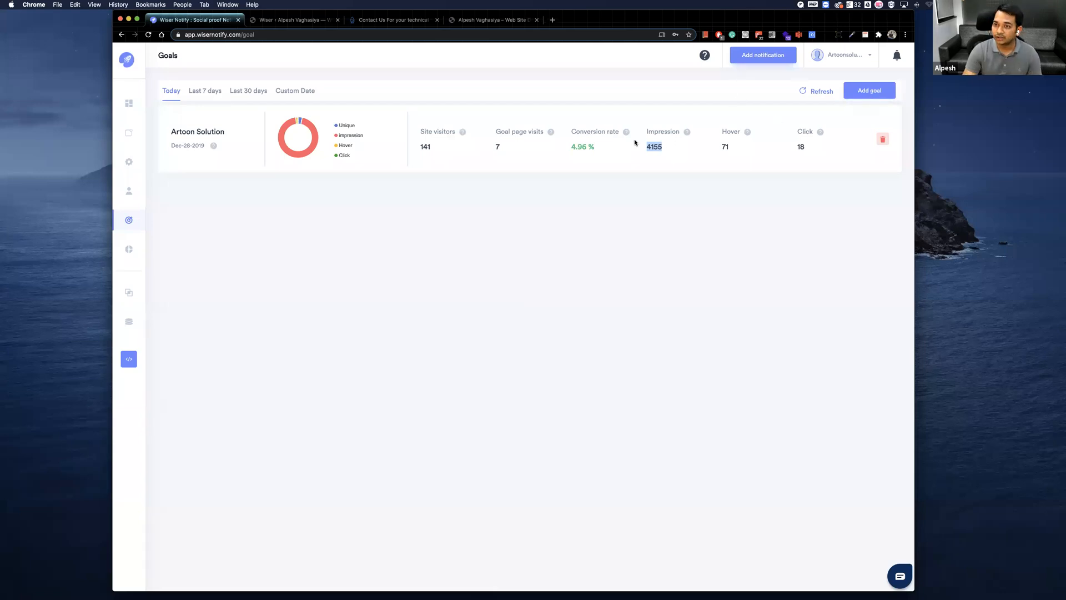
Start a new goal, compare the Exact URL and Keyword contain URL completion options, and close the form without adding it.
{"action": "left_click", "coordinate": [873, 93]}
{"action": "left_click", "coordinate": [406, 153]}
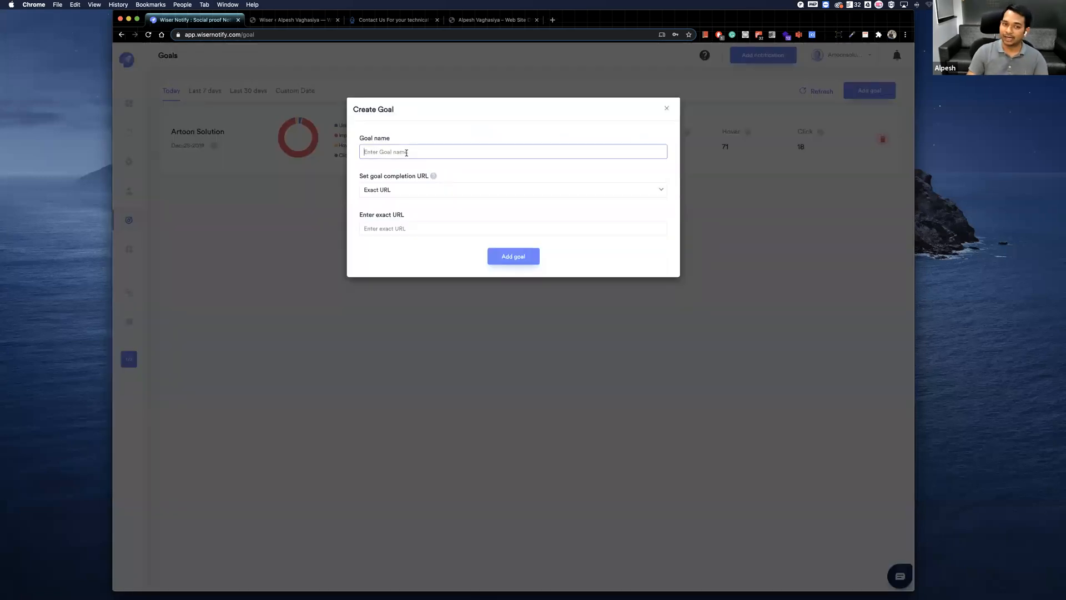
{"action": "left_click", "coordinate": [386, 191]}
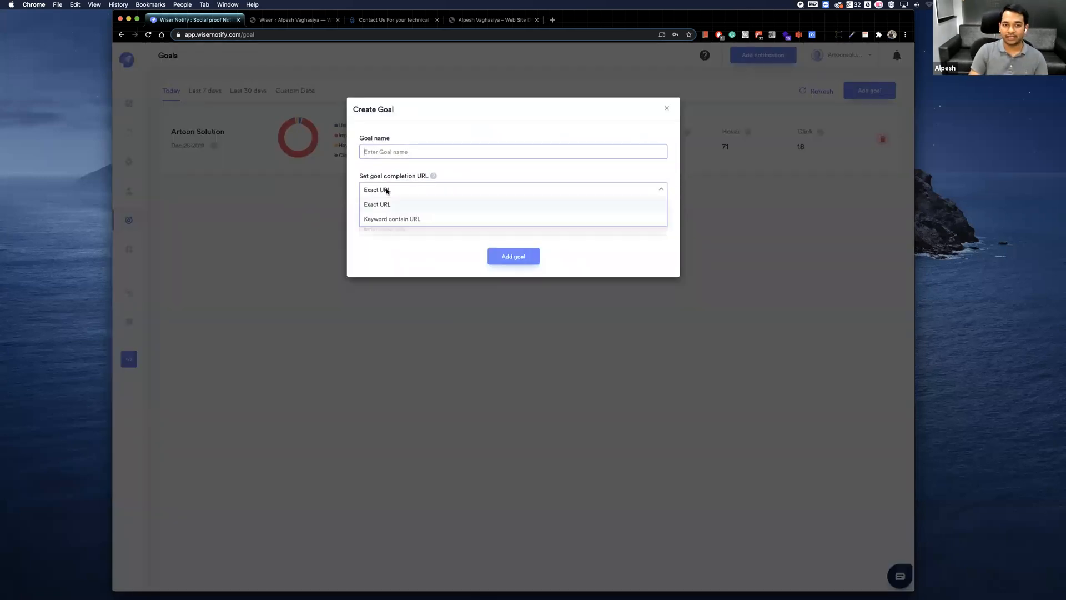
{"action": "left_click", "coordinate": [395, 219]}
{"action": "left_click", "coordinate": [400, 183]}
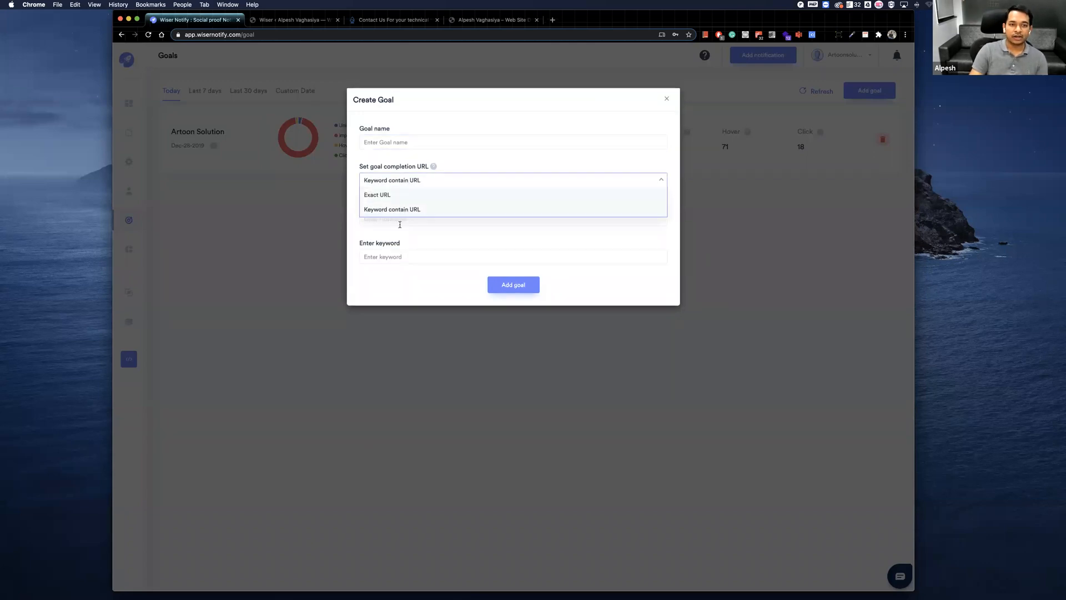
{"action": "left_click", "coordinate": [402, 195]}
{"action": "left_click", "coordinate": [398, 224]}
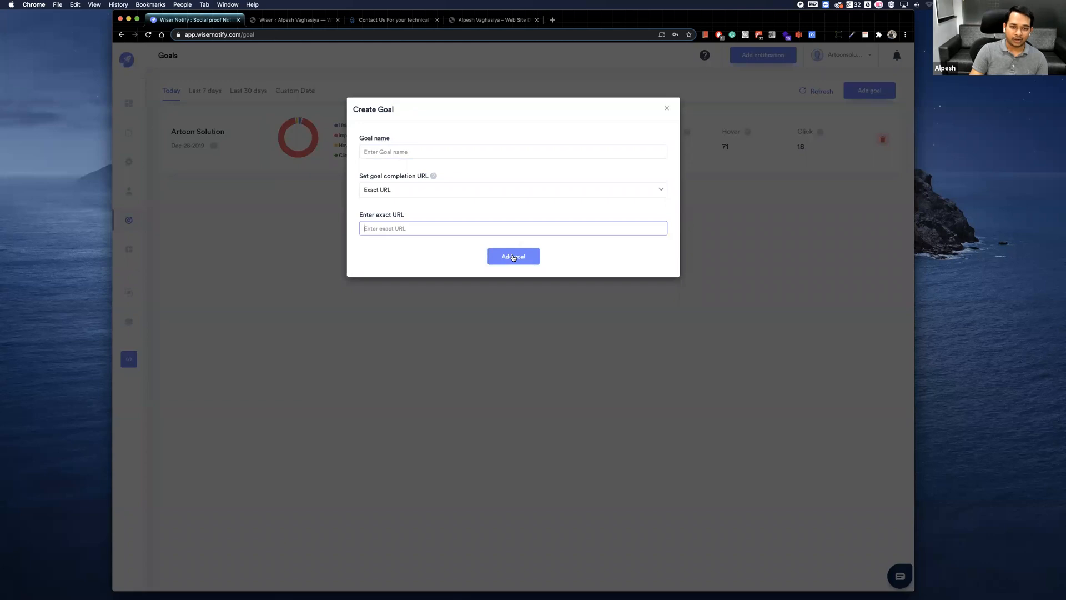
{"action": "left_click", "coordinate": [189, 229]}
Open the analytics for the last 30 days and examine the 21 Sep peak in the trend chart.
{"action": "left_click", "coordinate": [153, 249]}
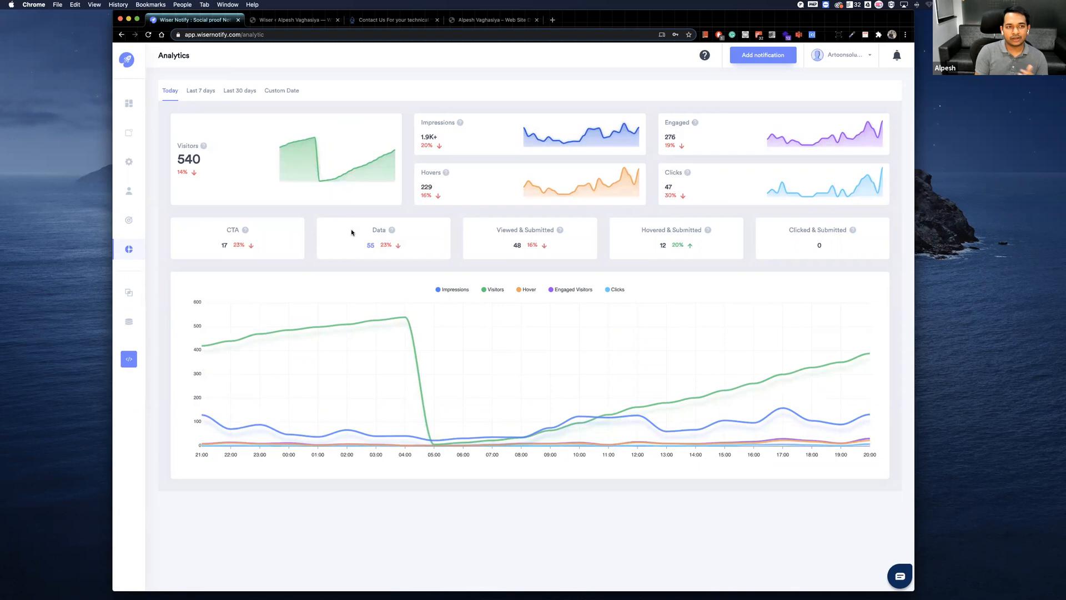
{"action": "left_click", "coordinate": [240, 91]}
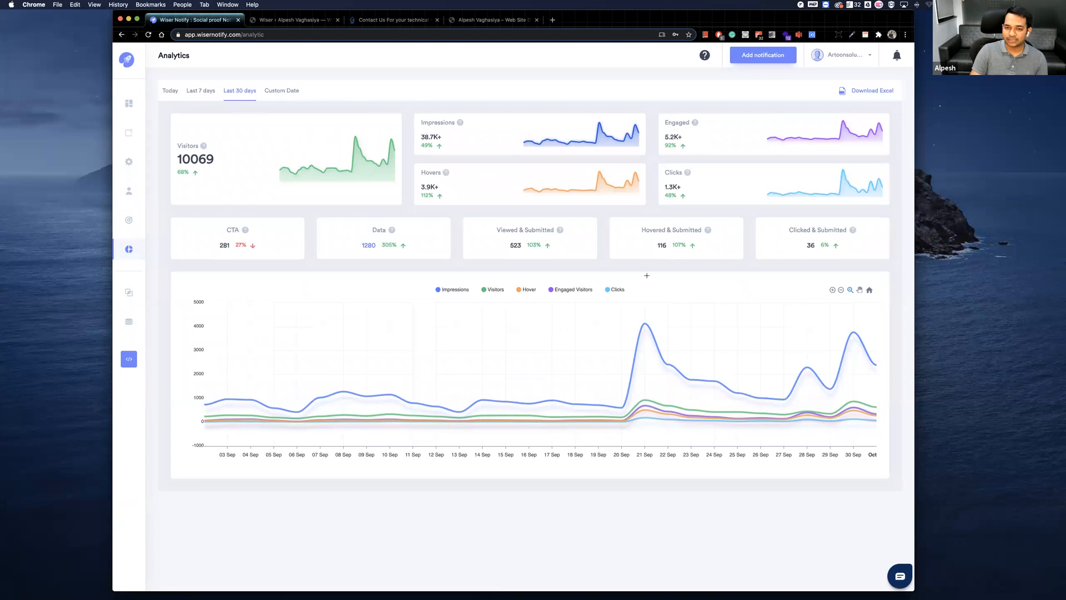
{"action": "mouse_move", "coordinate": [642, 324]}
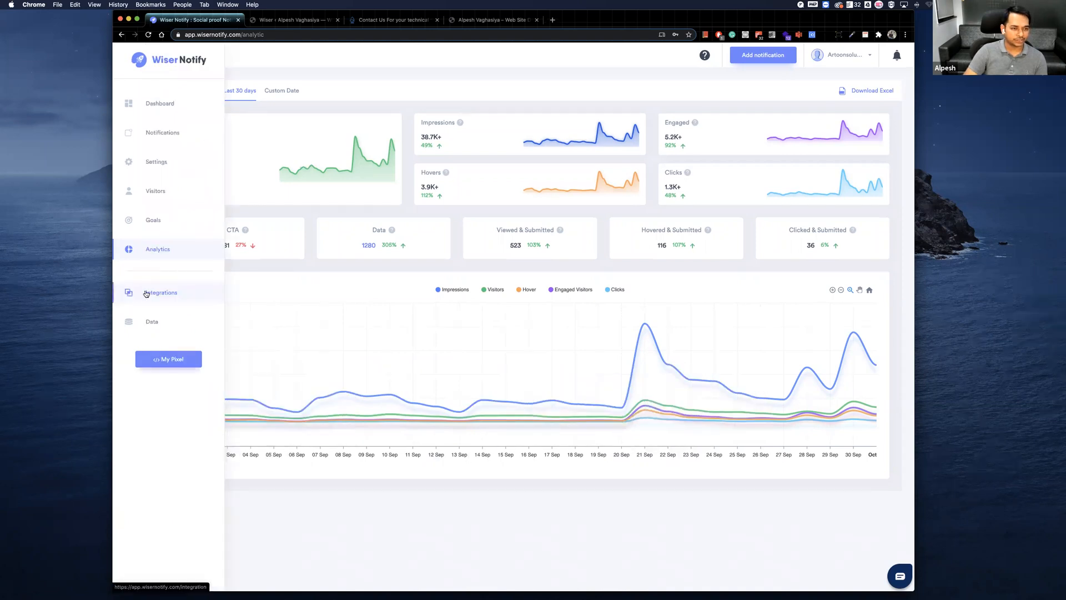
Go to the integrations and browse the available apps in the CRM, Reviews and Billing categories.
{"action": "left_click", "coordinate": [146, 293]}
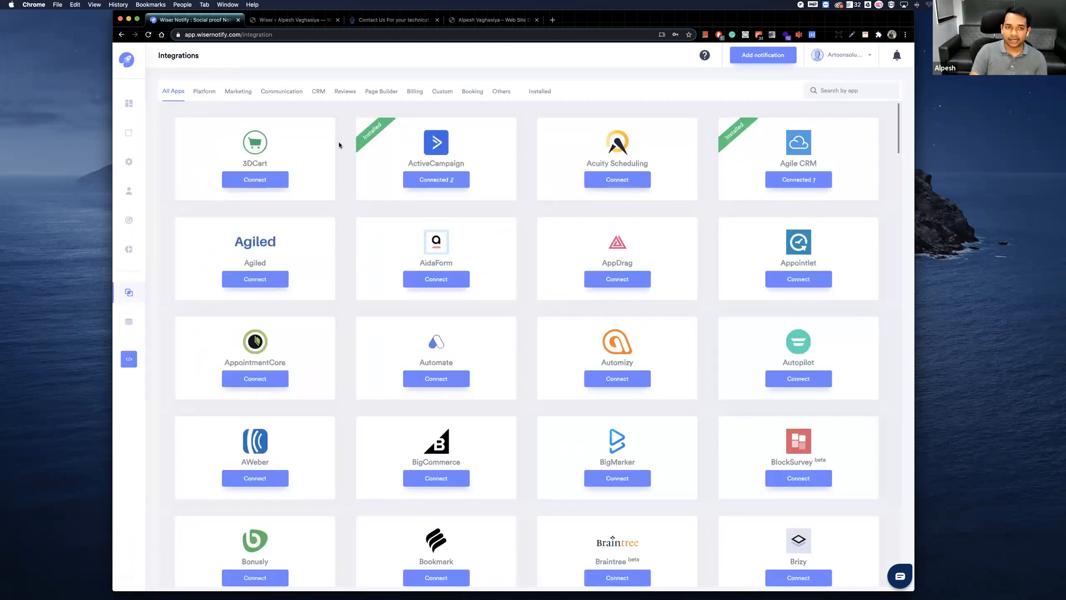
{"action": "left_click", "coordinate": [319, 93]}
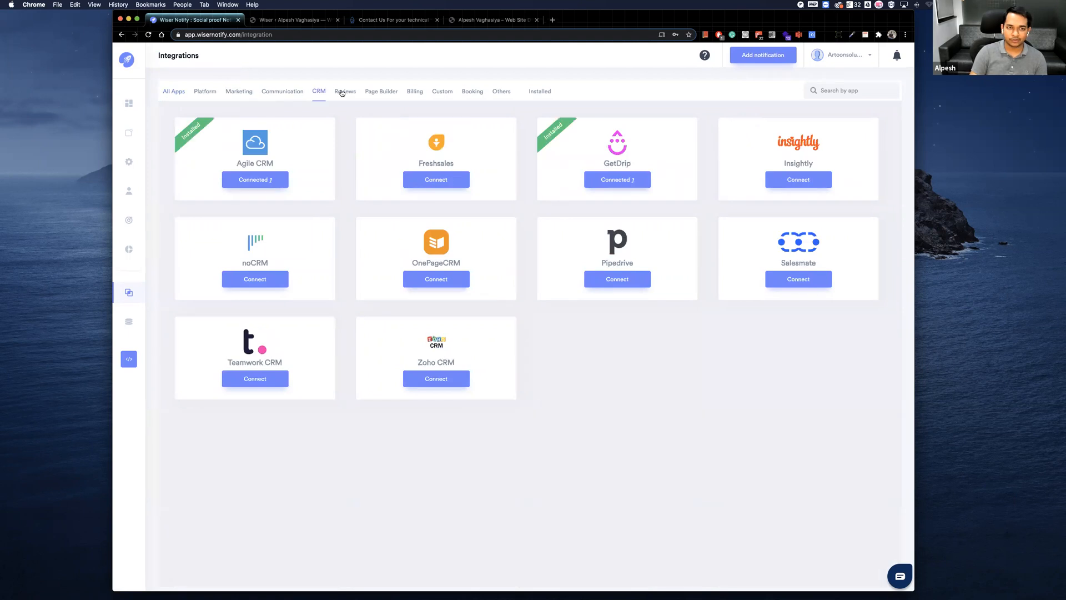
{"action": "left_click", "coordinate": [344, 92]}
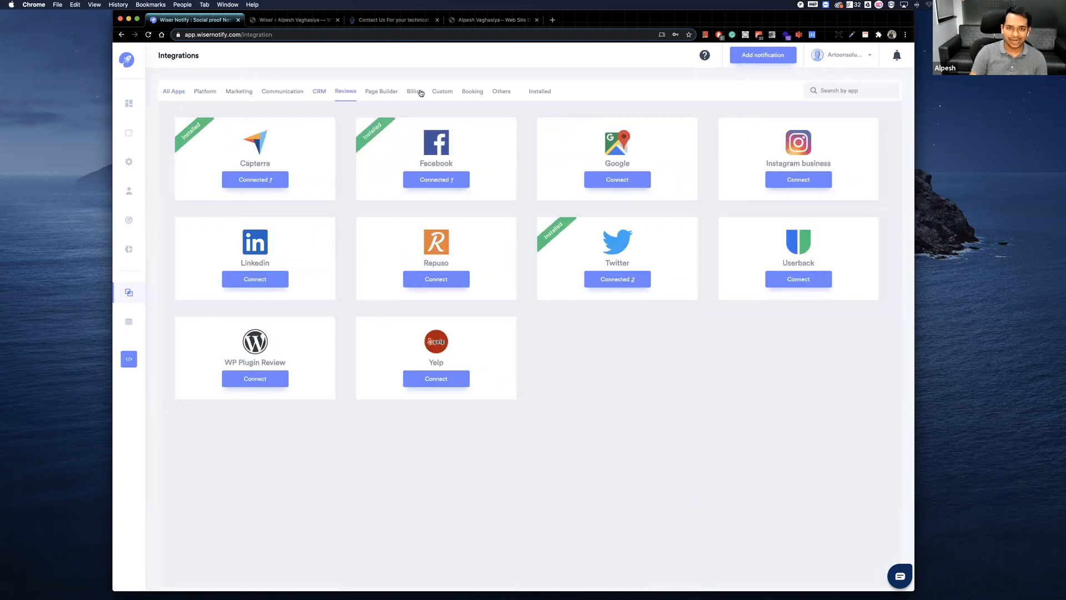
{"action": "left_click", "coordinate": [415, 92]}
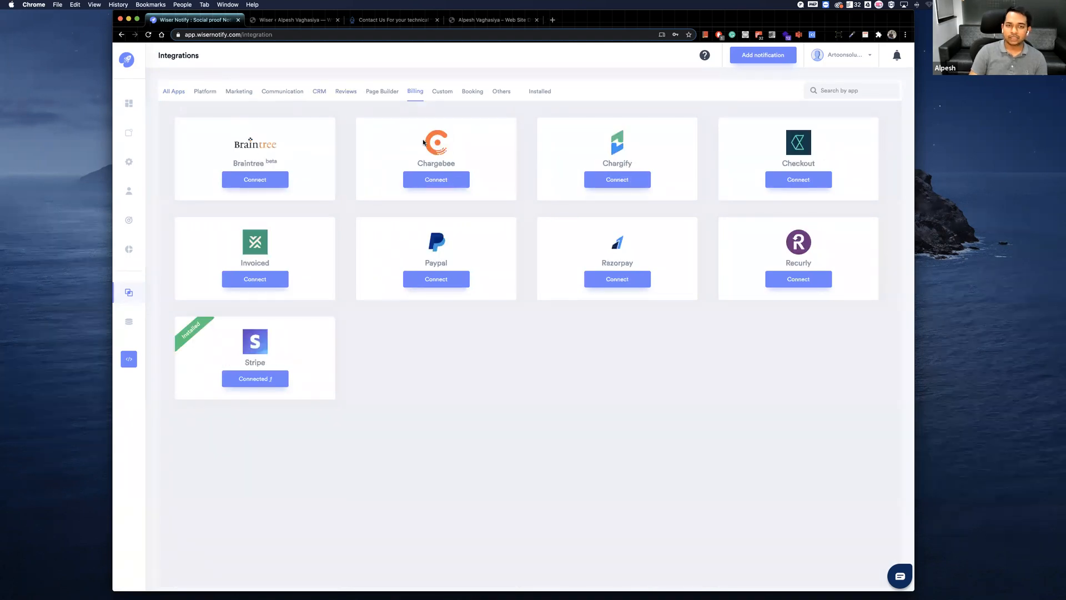
Examine the Chargebee connection form and its setup help article, then return to the billing integrations.
{"action": "left_click", "coordinate": [415, 181]}
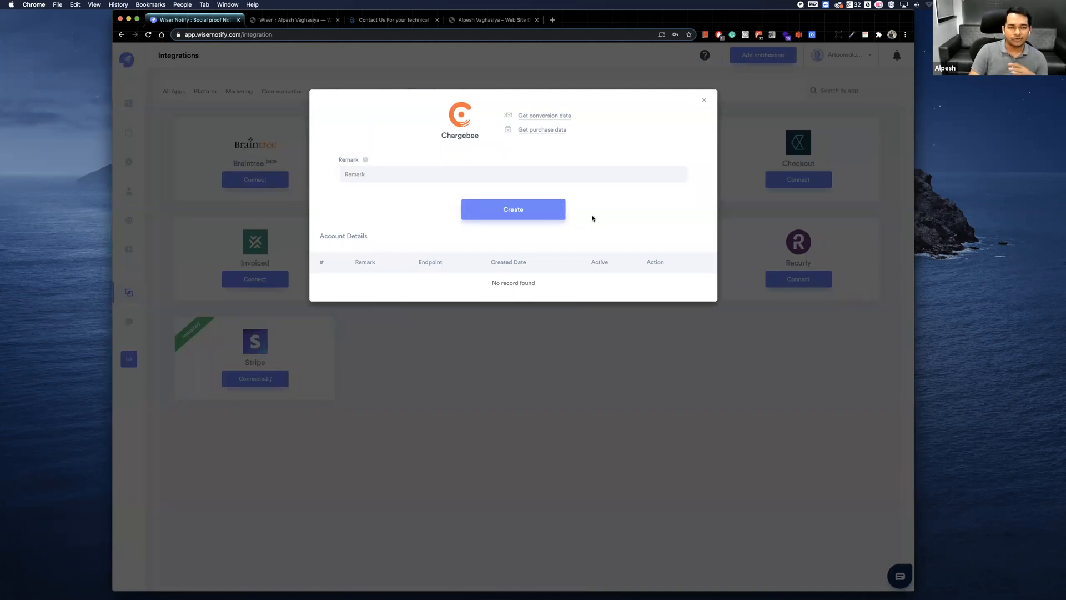
{"action": "left_click", "coordinate": [704, 100]}
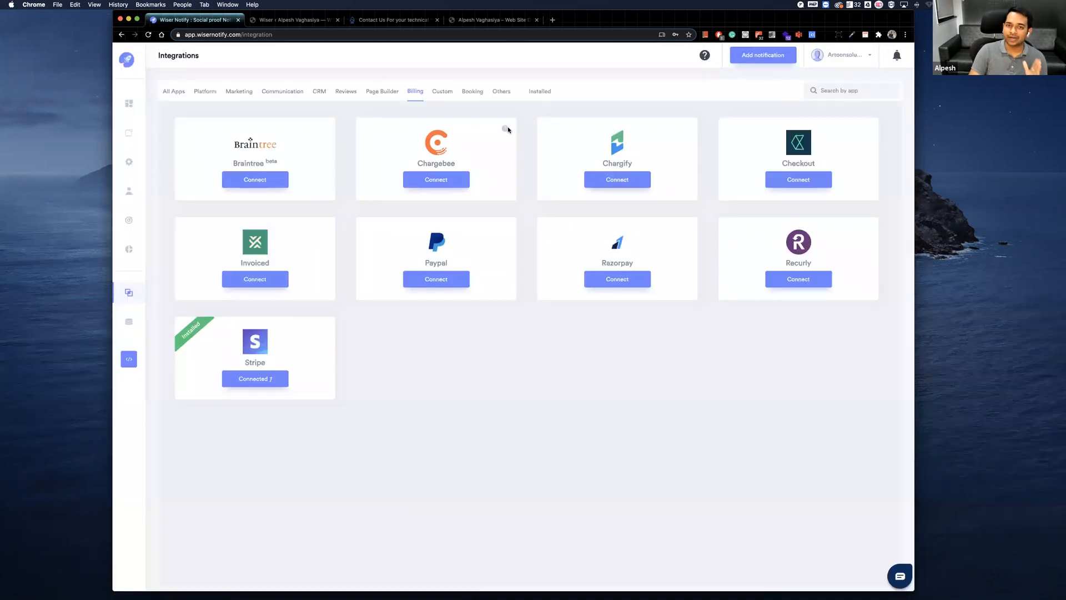
{"action": "left_click", "coordinate": [505, 130]}
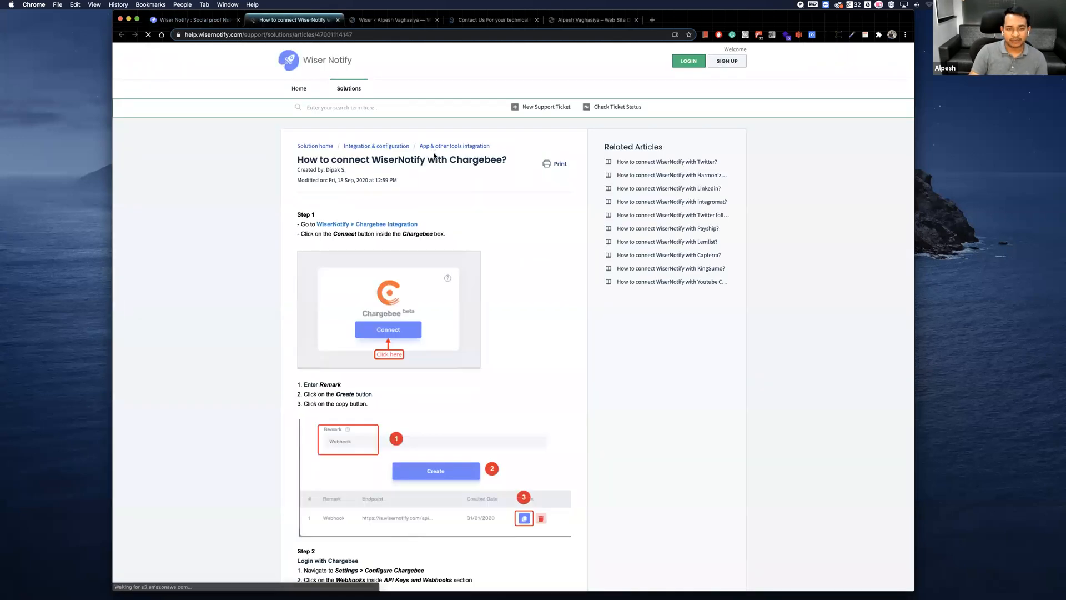
{"action": "scroll", "coordinate": [434, 154], "scroll_direction": "down", "scroll_amount": 2}
{"action": "scroll", "coordinate": [434, 156], "scroll_direction": "down", "scroll_amount": 15}
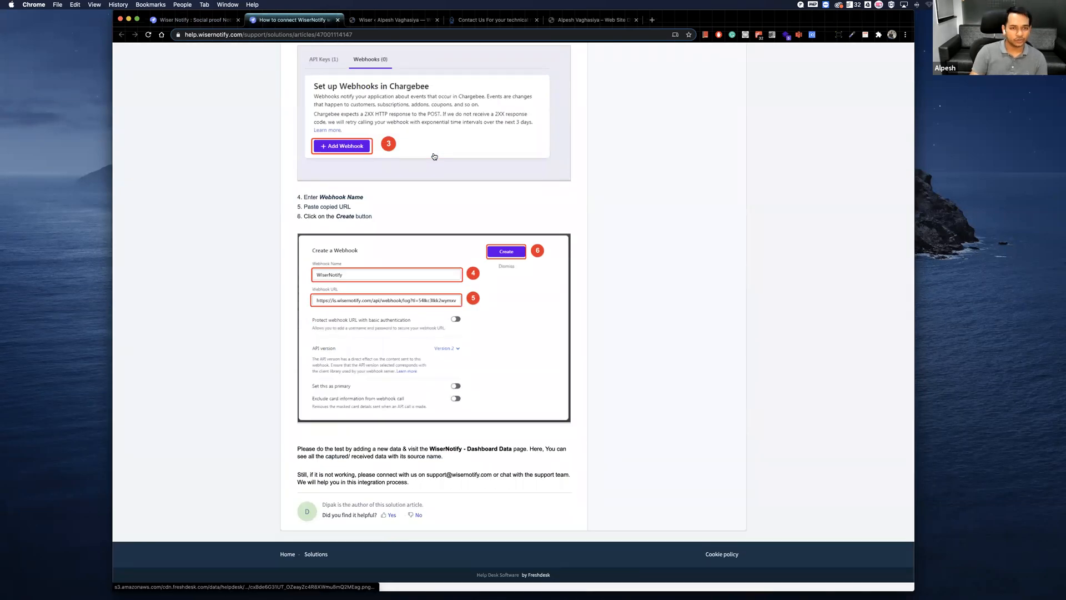
{"action": "key", "text": "super+1"}
Go to the captured data list, browse the Integration Name filter options, and show the records from the last 30 days.
{"action": "mouse_move", "coordinate": [139, 322]}
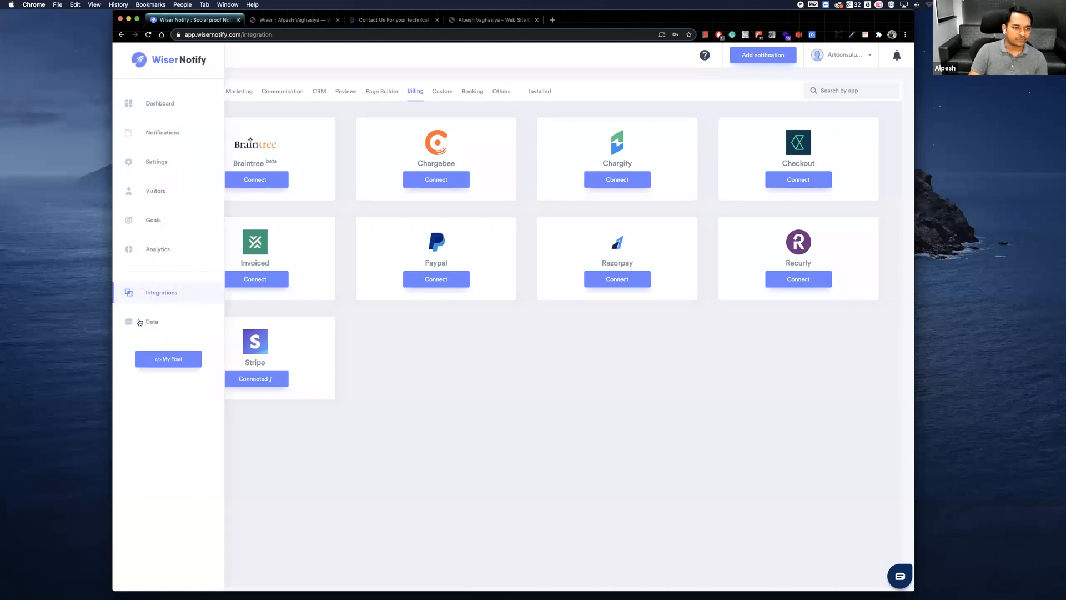
{"action": "left_click", "coordinate": [142, 321]}
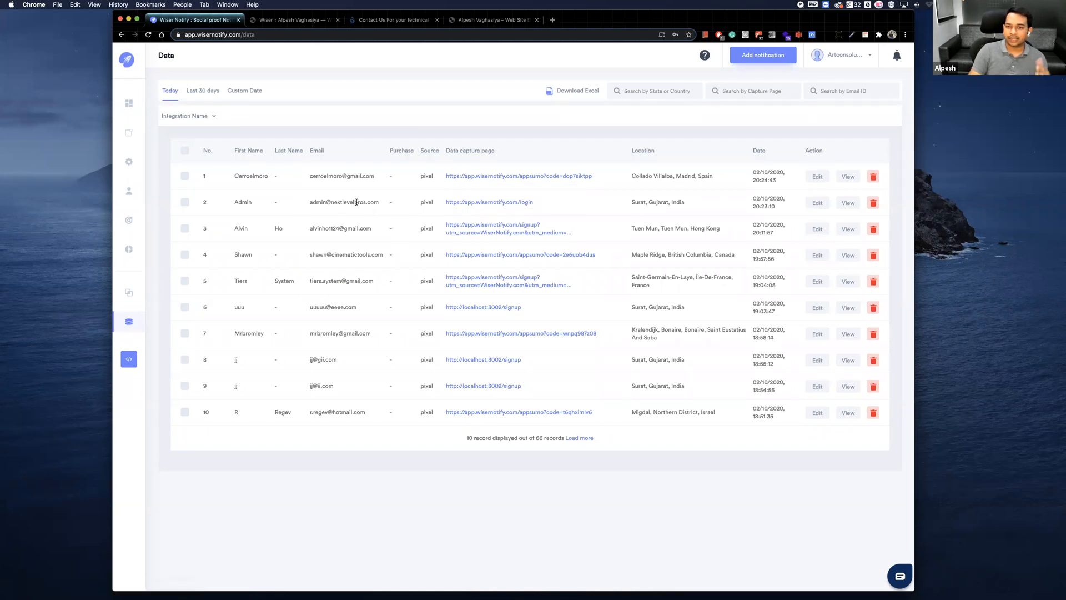
{"action": "left_click", "coordinate": [189, 117]}
{"action": "scroll", "coordinate": [211, 182], "scroll_direction": "down", "scroll_amount": 5}
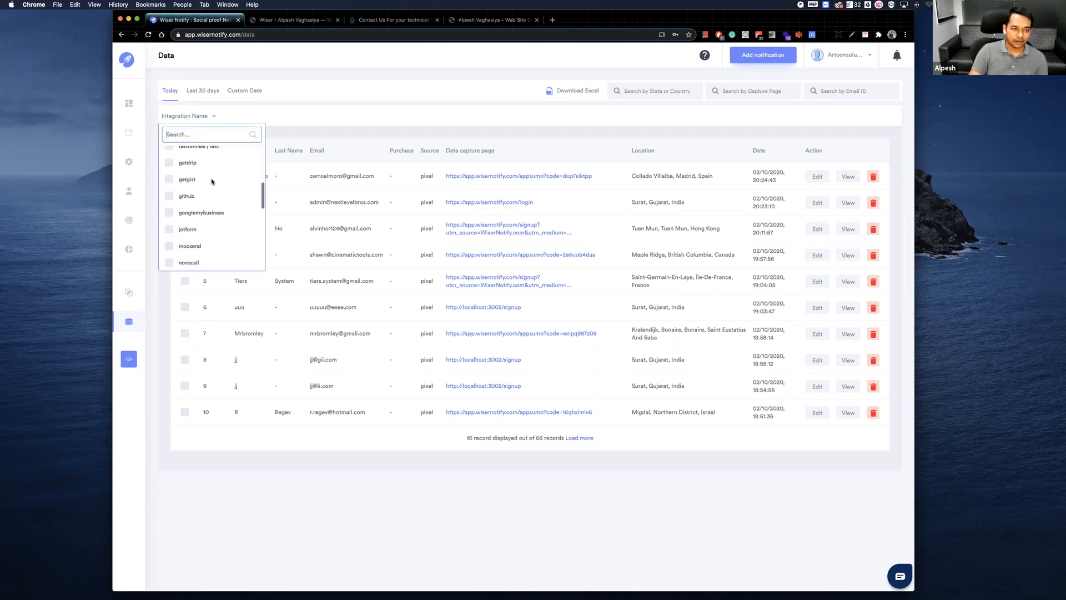
{"action": "scroll", "coordinate": [212, 181], "scroll_direction": "up", "scroll_amount": 8}
{"action": "scroll", "coordinate": [212, 181], "scroll_direction": "down", "scroll_amount": 3}
{"action": "scroll", "coordinate": [212, 183], "scroll_direction": "up", "scroll_amount": 5}
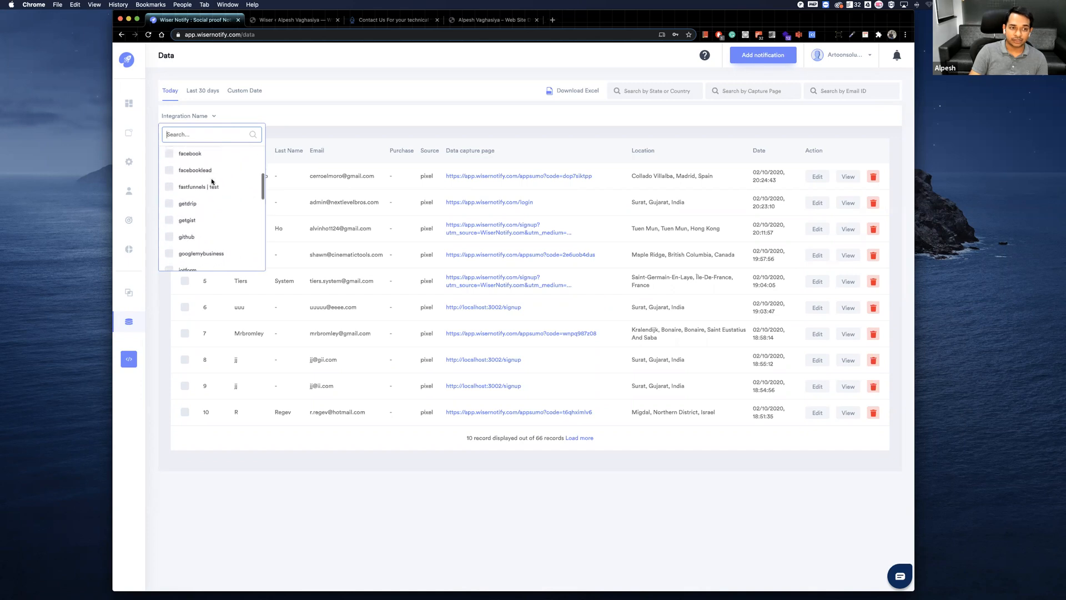
{"action": "left_click", "coordinate": [206, 95]}
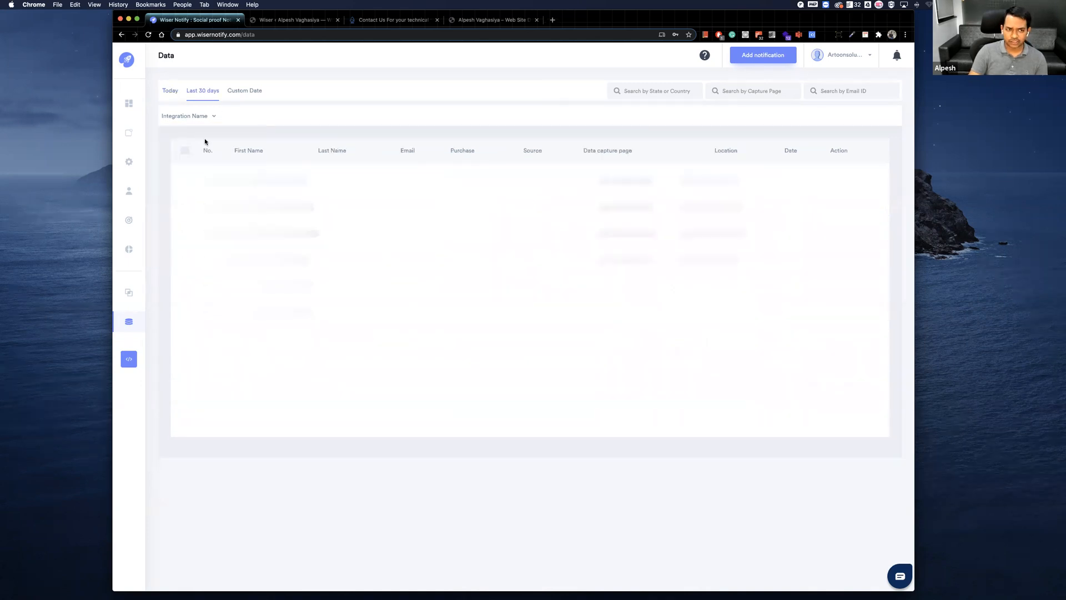
Switch to the incognito browser window showing the agency account's sub-user page and position it fully in view.
{"action": "mouse_move", "coordinate": [160, 322]}
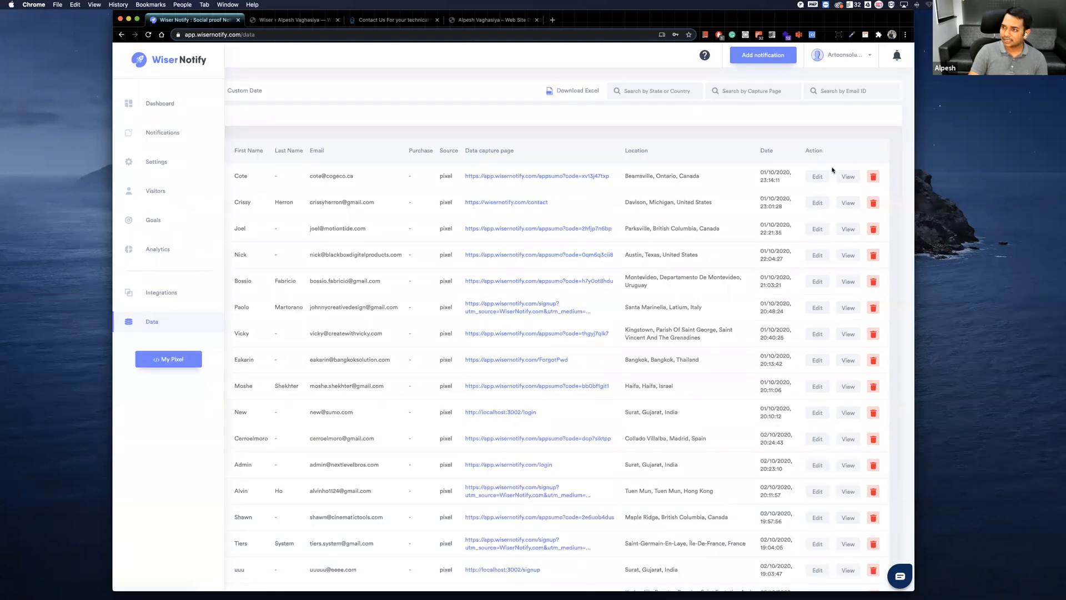
{"action": "left_click_drag", "start_coordinate": [153, 27], "coordinate": [114, 19]}
{"action": "left_click_drag", "start_coordinate": [21, 11], "coordinate": [257, 78]}
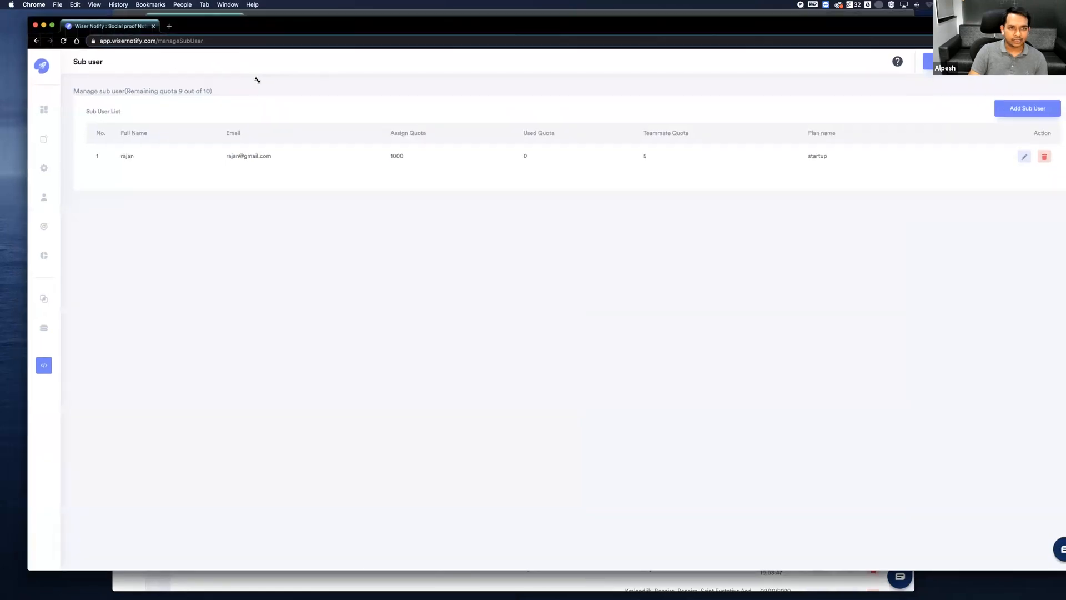
{"action": "left_click_drag", "start_coordinate": [283, 34], "coordinate": [265, 13]}
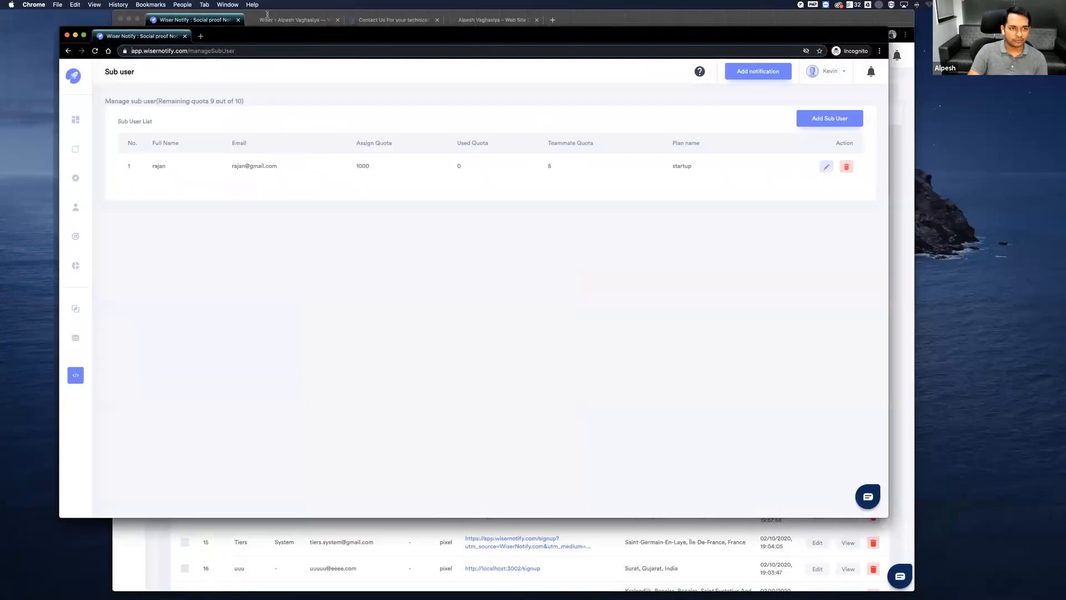
Open the agency configuration and examine the agency branding fields and the dashboard URL in the CNAME setup.
{"action": "left_click", "coordinate": [835, 56]}
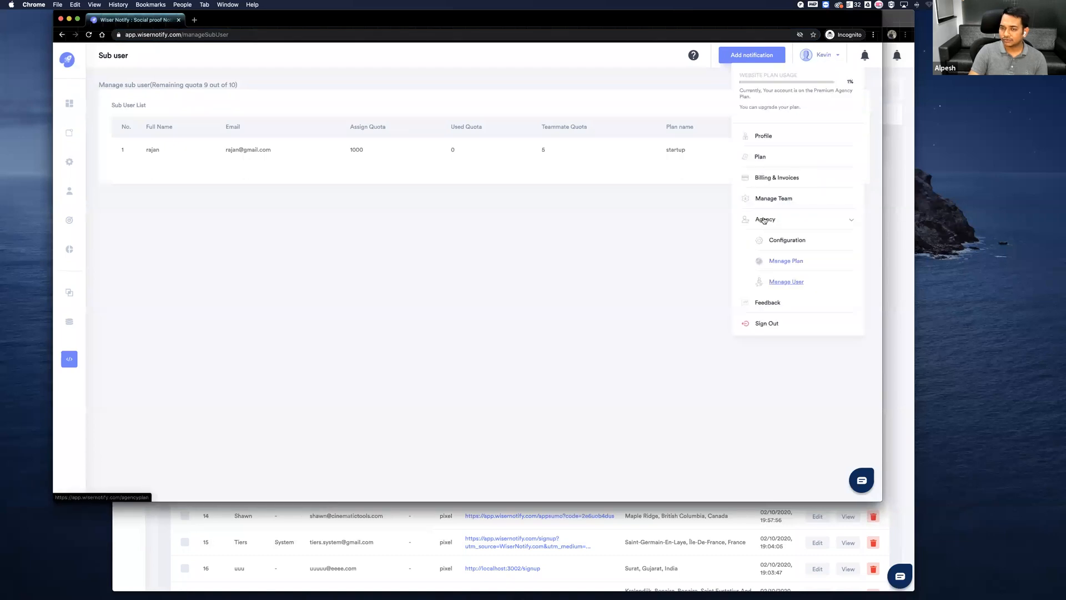
{"action": "left_click", "coordinate": [763, 220]}
{"action": "left_click", "coordinate": [555, 81]}
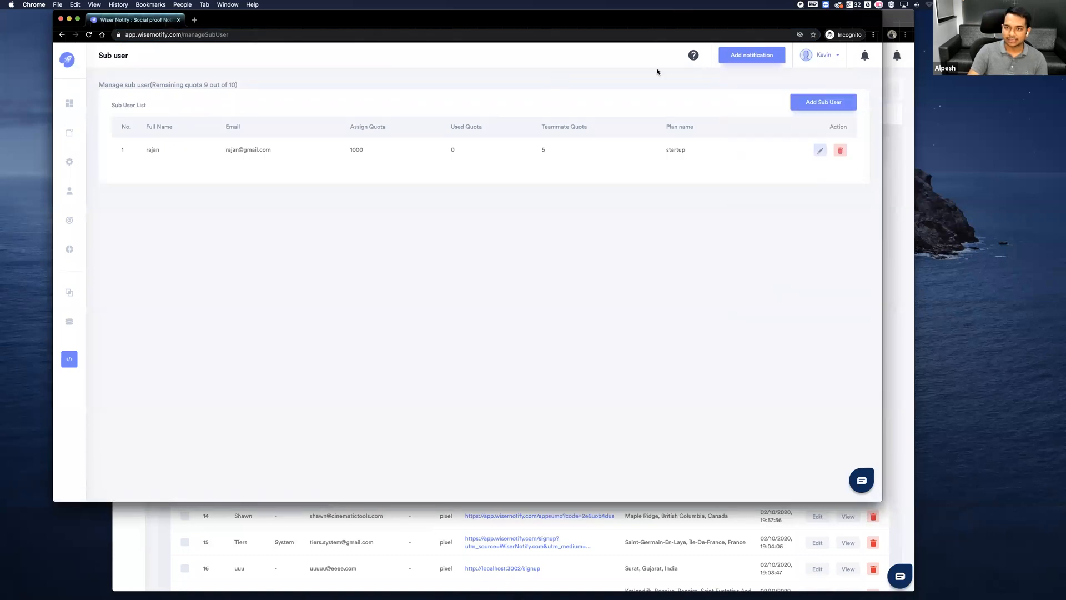
{"action": "left_click", "coordinate": [822, 54]}
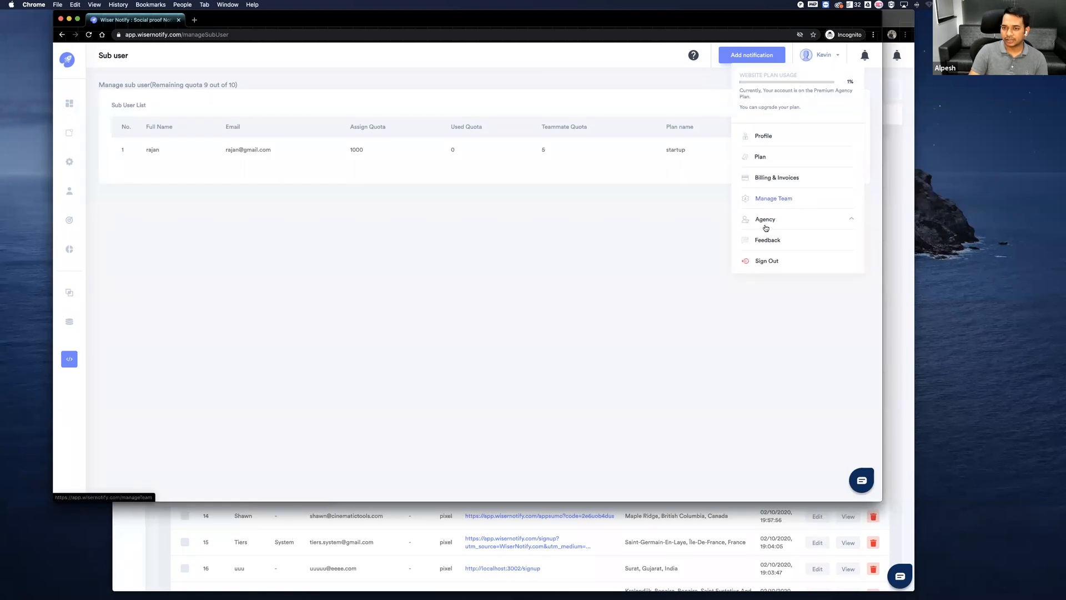
{"action": "left_click", "coordinate": [765, 220]}
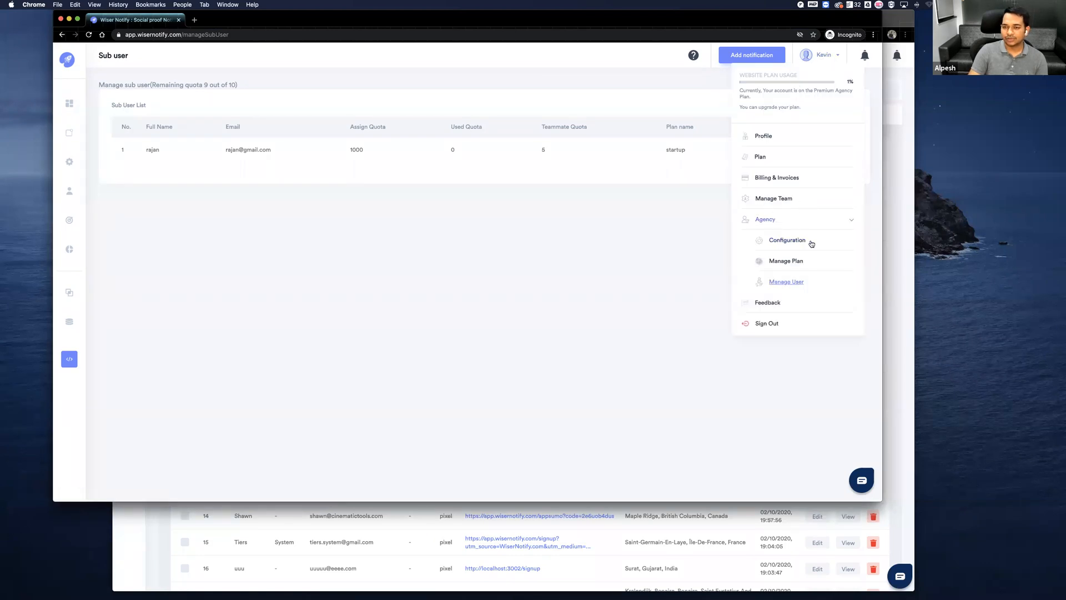
{"action": "left_click", "coordinate": [790, 241]}
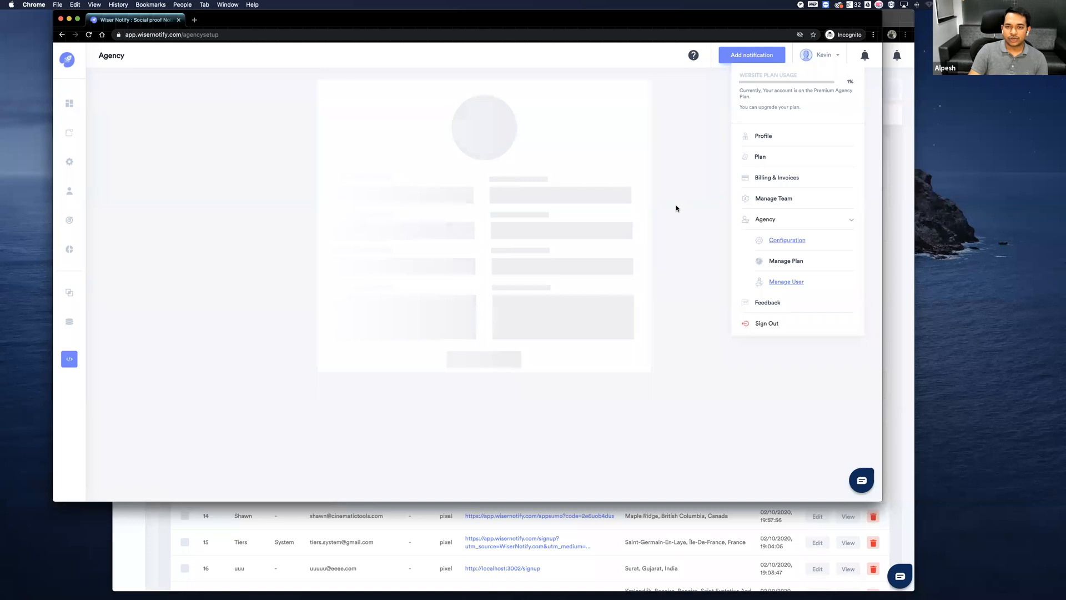
{"action": "left_click", "coordinate": [564, 189]}
{"action": "scroll", "coordinate": [601, 256], "scroll_direction": "down", "scroll_amount": 1}
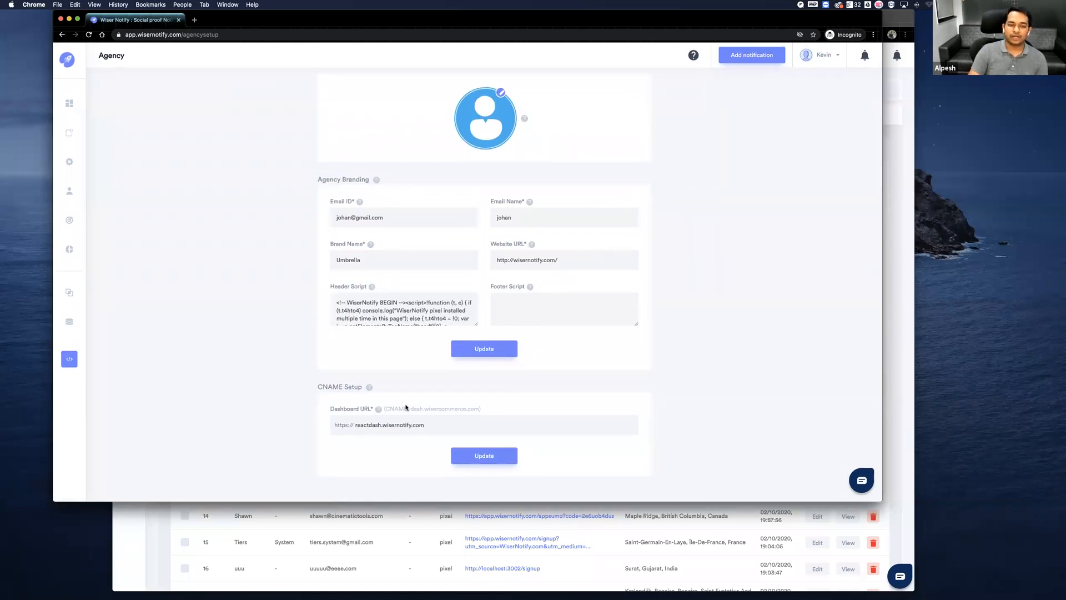
{"action": "left_click_drag", "start_coordinate": [427, 425], "coordinate": [357, 426]}
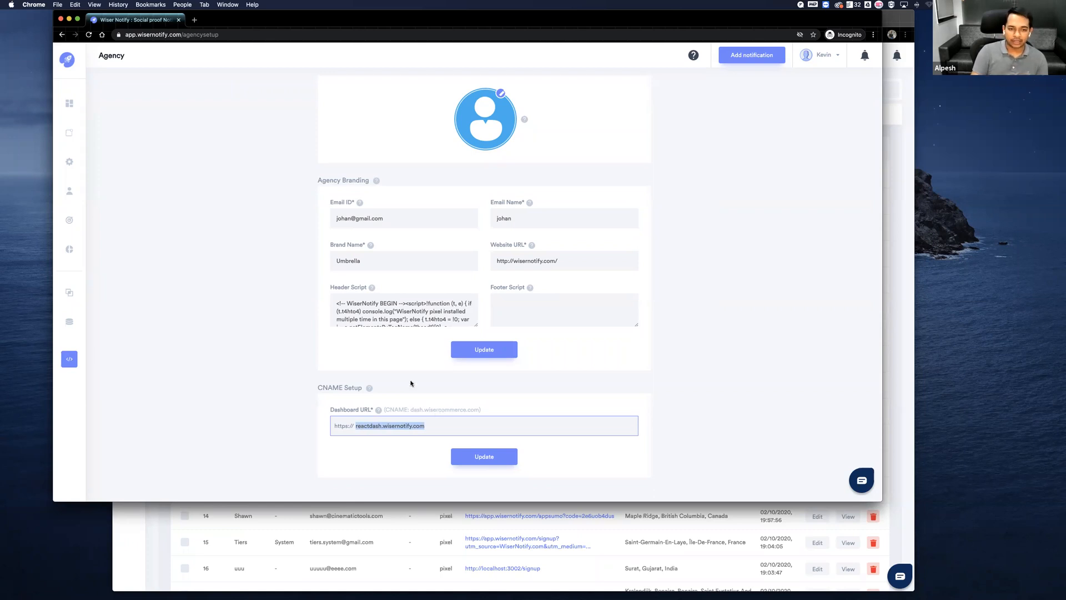
Go to the agency's plan management and examine the new plan form with its validity options and the startup plan's settings.
{"action": "left_click", "coordinate": [810, 58]}
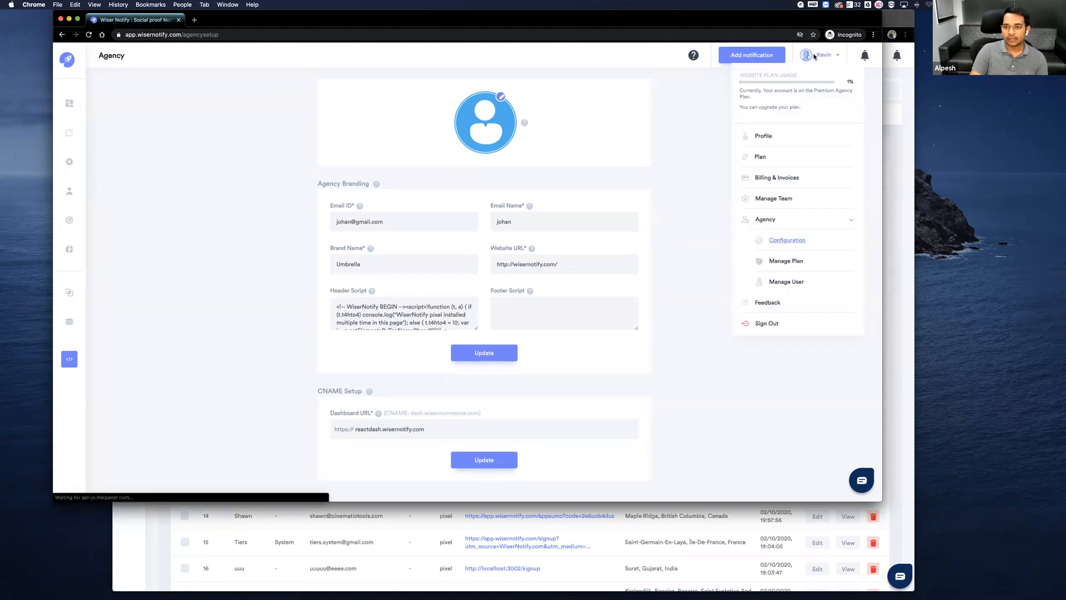
{"action": "left_click", "coordinate": [791, 262]}
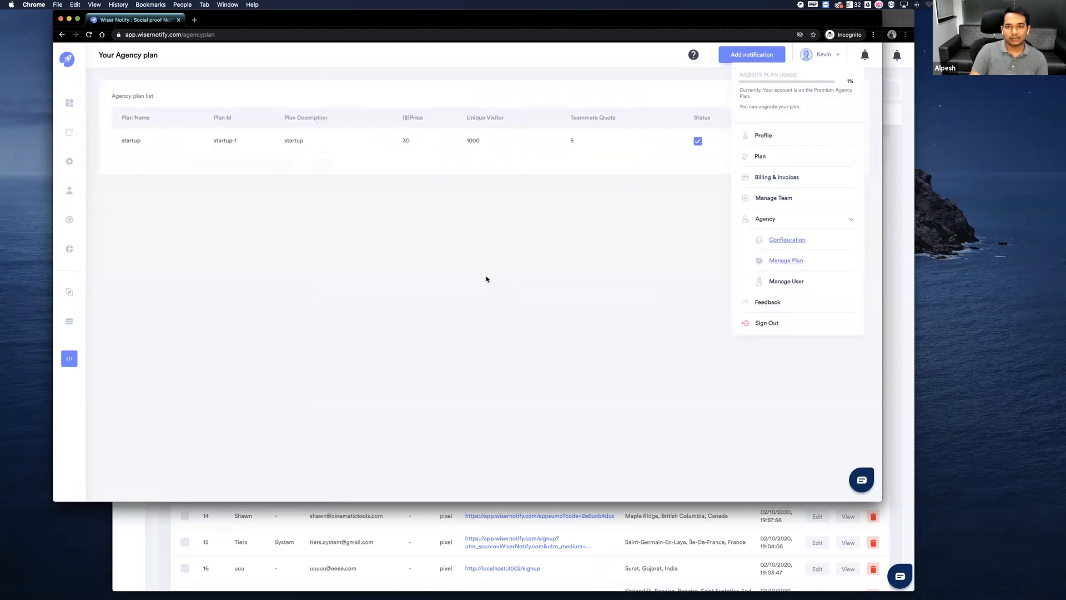
{"action": "left_click", "coordinate": [833, 92]}
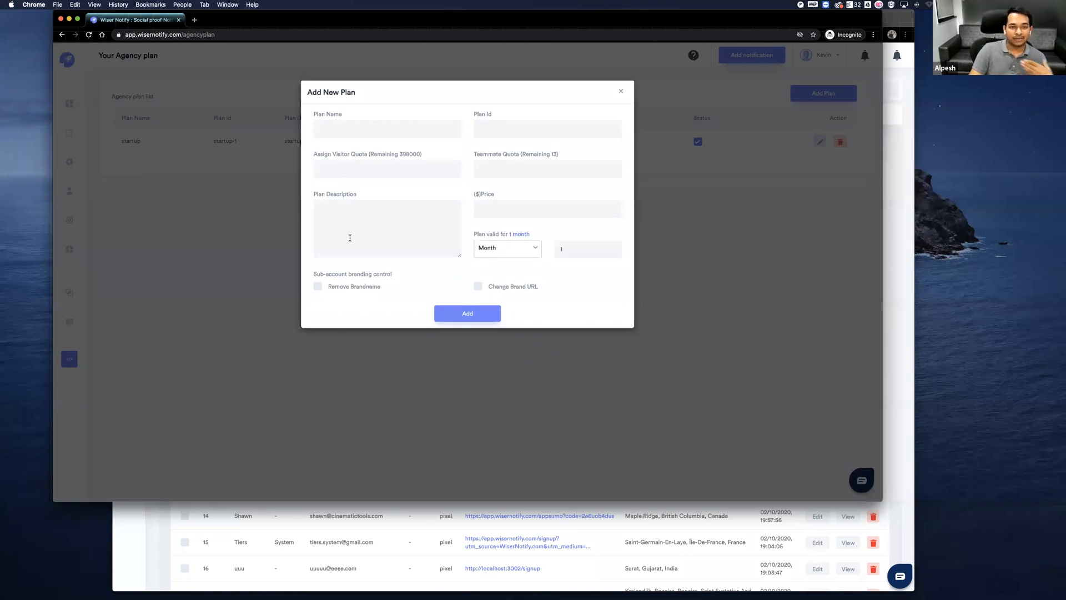
{"action": "left_click", "coordinate": [516, 248]}
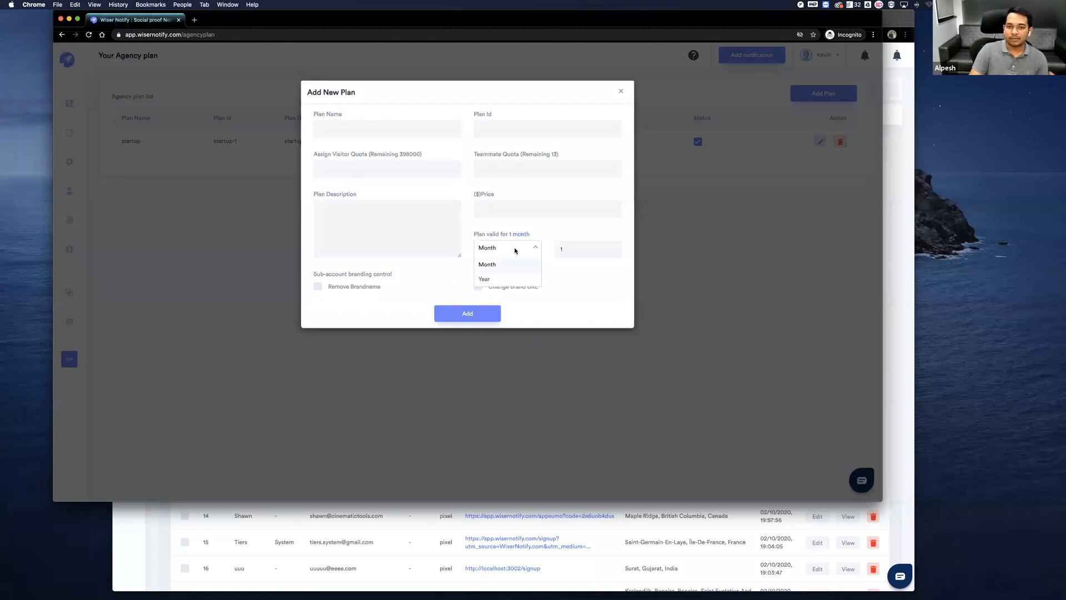
{"action": "left_click", "coordinate": [576, 274]}
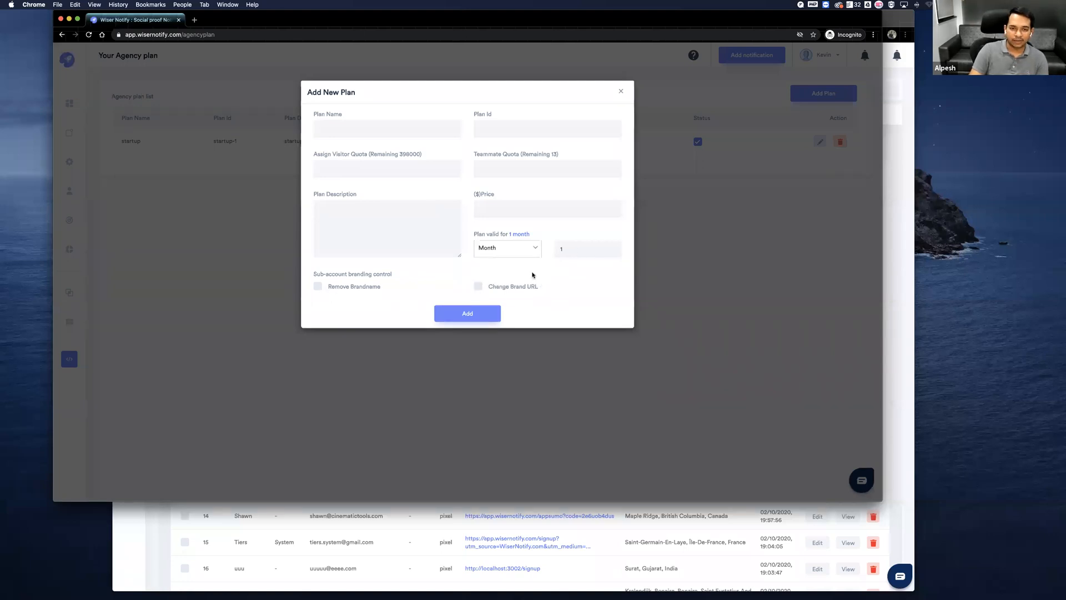
{"action": "left_click", "coordinate": [621, 91]}
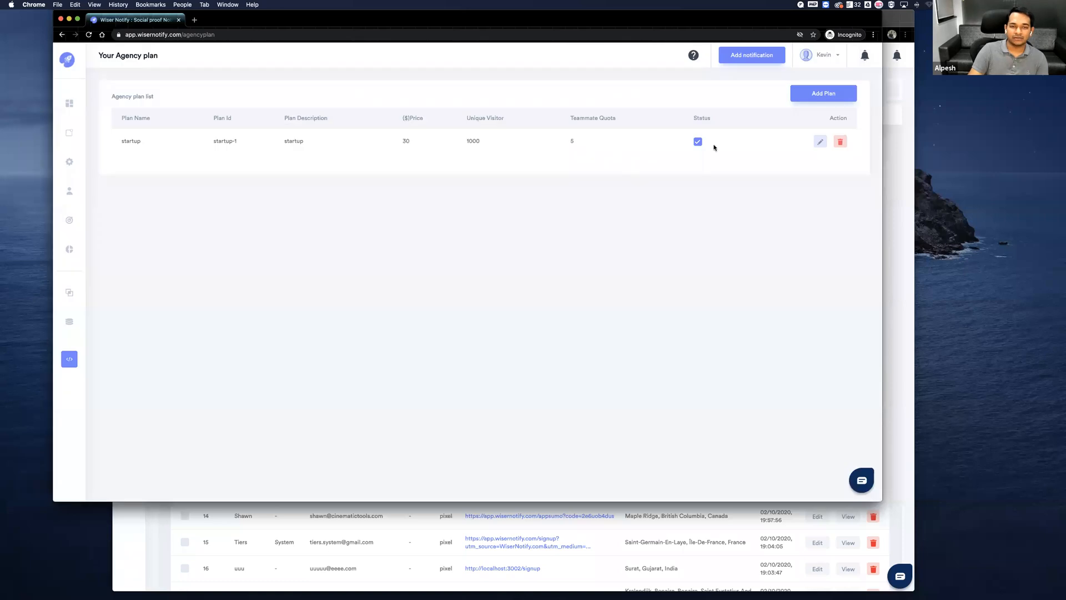
{"action": "left_click", "coordinate": [820, 142]}
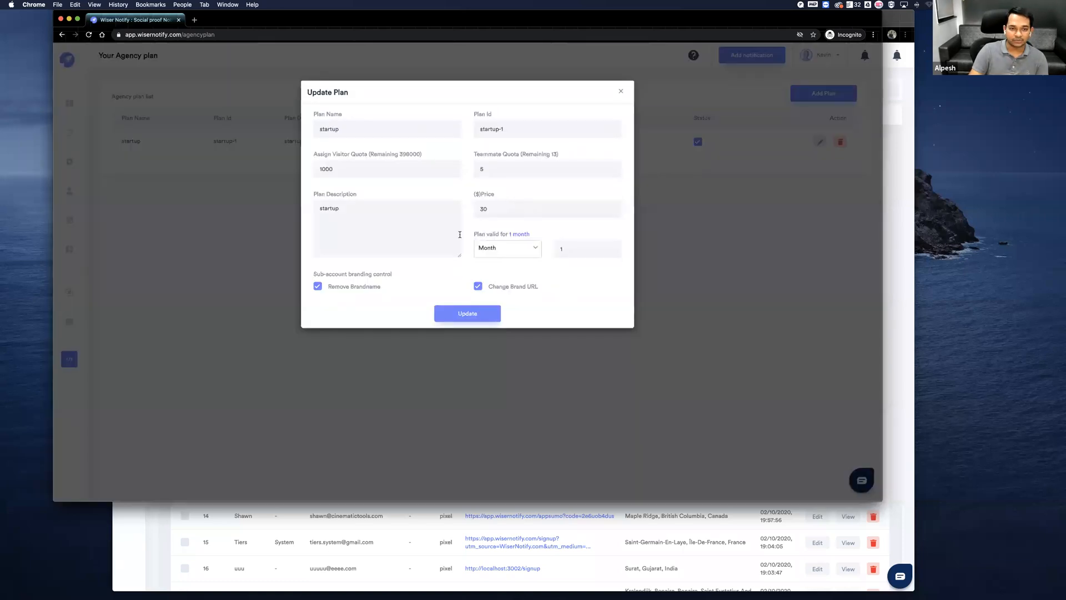
{"action": "left_click", "coordinate": [620, 91]}
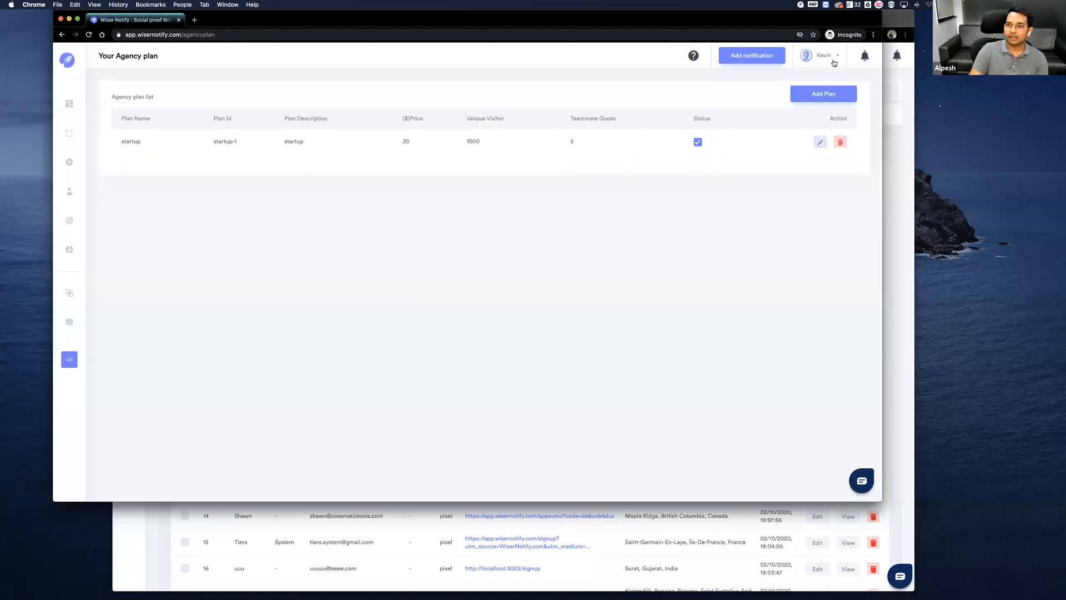
Go to the agency's user management and examine the new sub-user form and the plans it offers, without creating a user.
{"action": "left_click", "coordinate": [827, 56]}
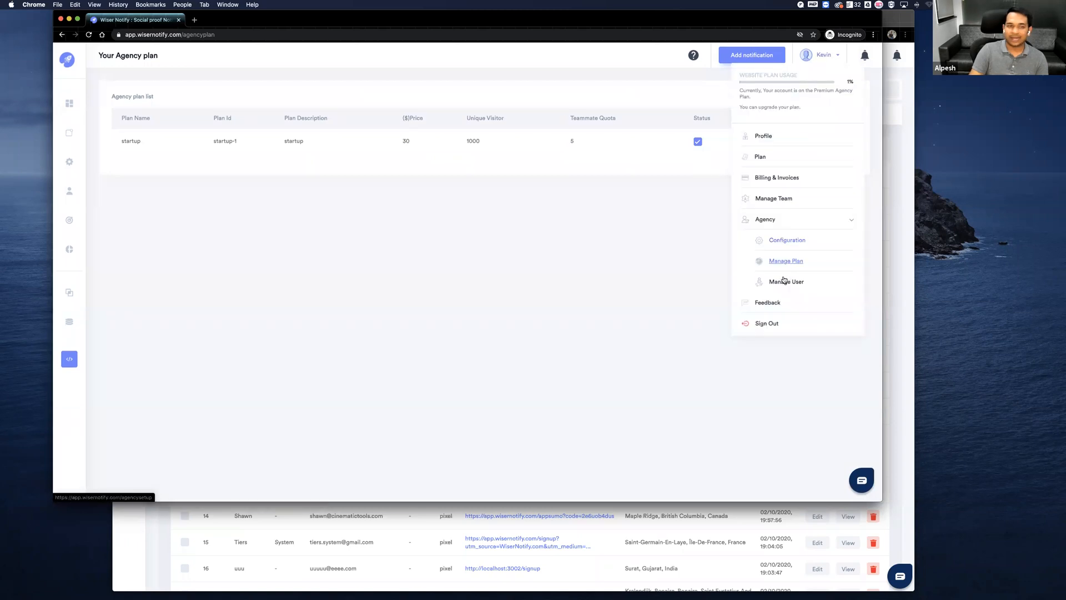
{"action": "left_click", "coordinate": [783, 281]}
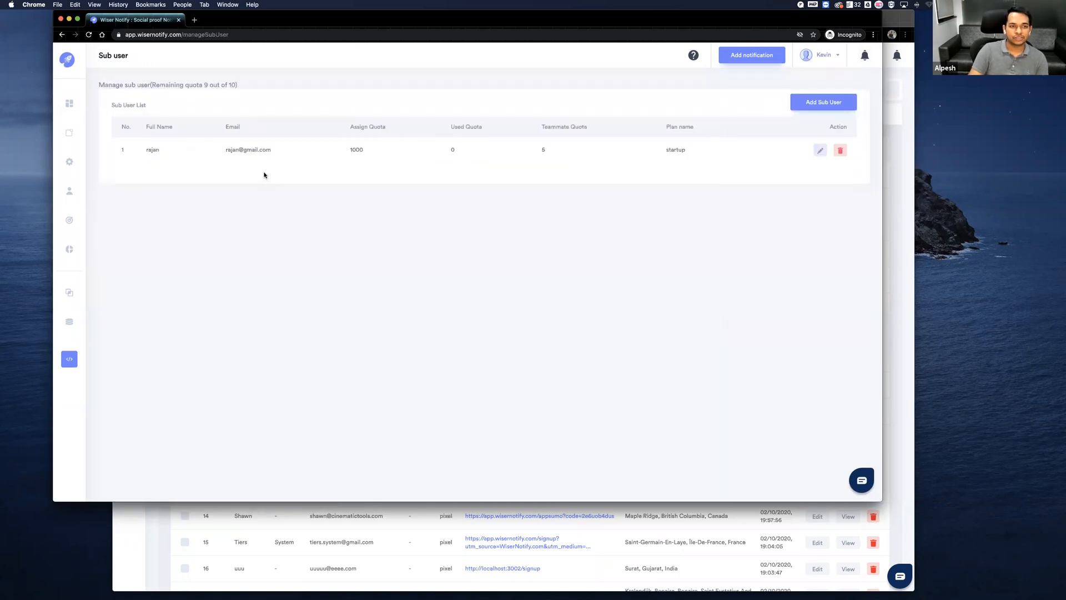
{"action": "left_click", "coordinate": [816, 103]}
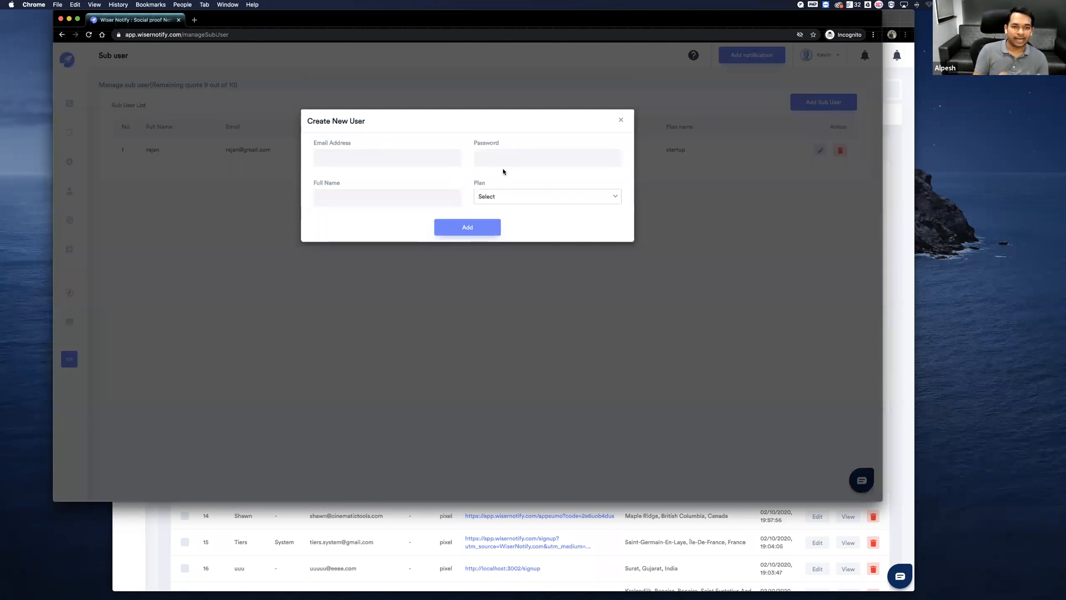
{"action": "left_click", "coordinate": [501, 196]}
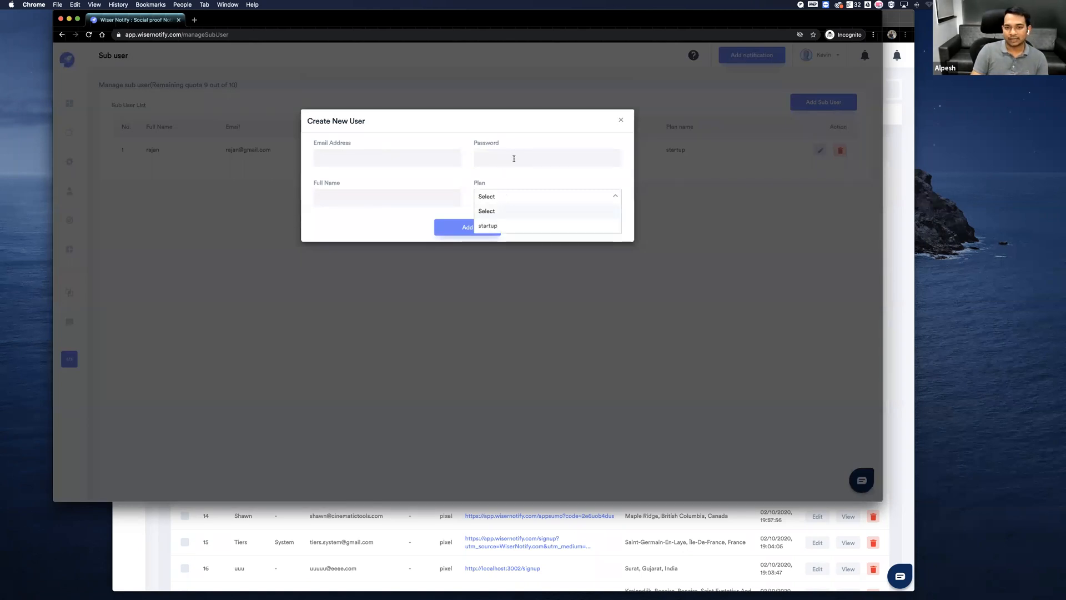
{"action": "left_click", "coordinate": [502, 177]}
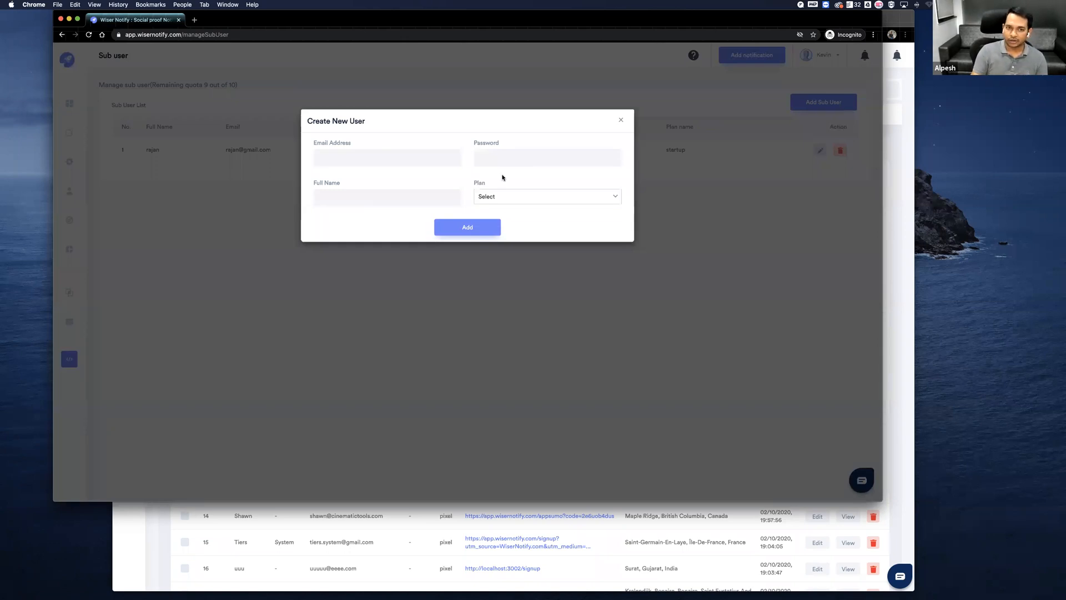
{"action": "left_click", "coordinate": [621, 119]}
{"action": "left_click", "coordinate": [828, 57]}
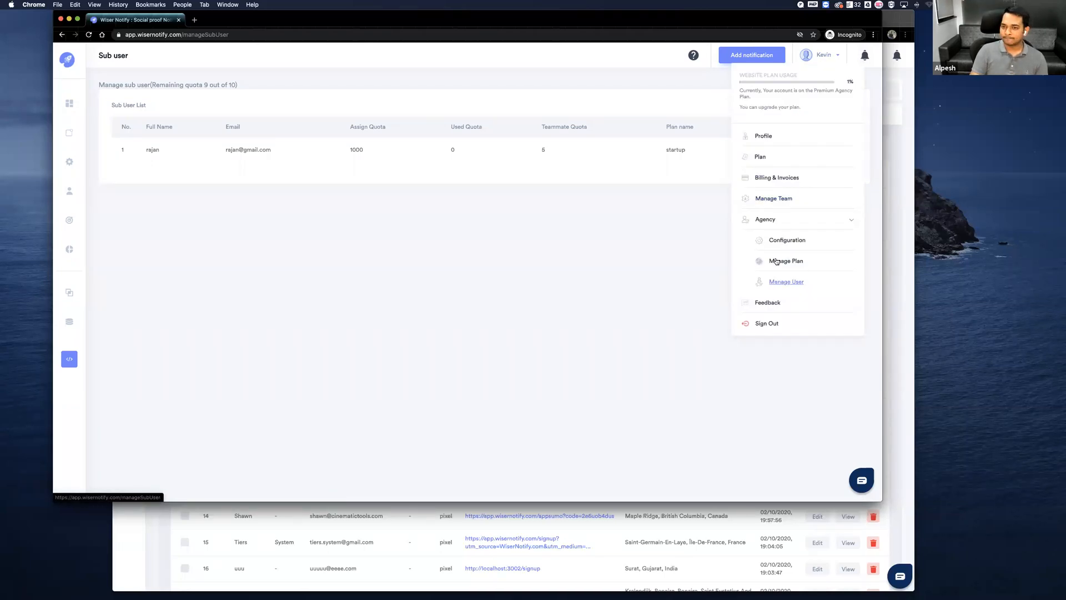
{"action": "left_click", "coordinate": [780, 219]}
{"action": "left_click", "coordinate": [571, 241]}
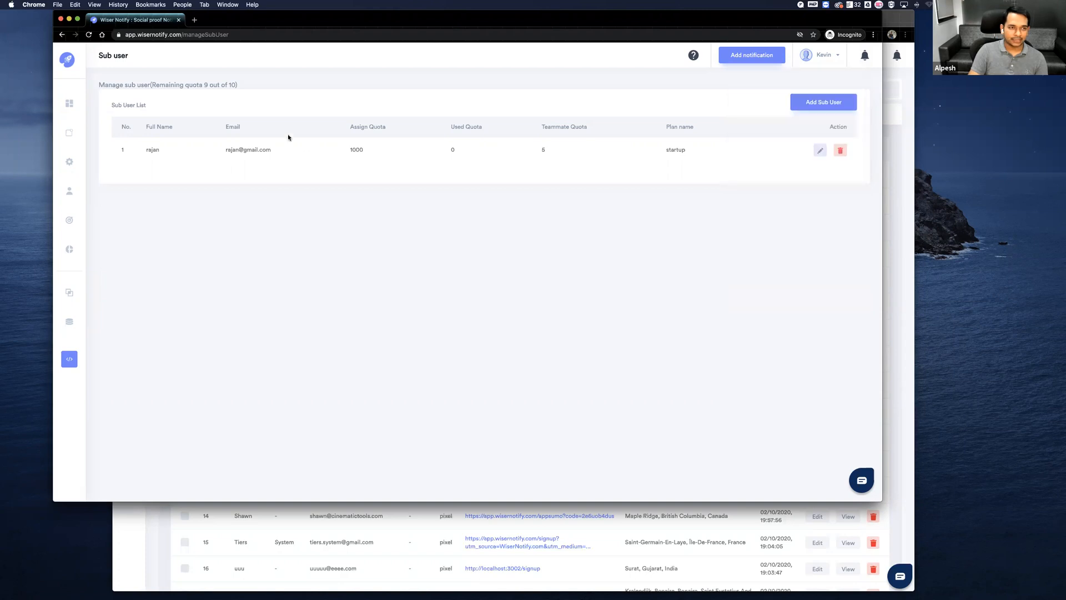
Move the incognito window out of view and return to the browser window with the captured data list.
{"action": "left_click_drag", "start_coordinate": [241, 23], "coordinate": [1065, 43]}
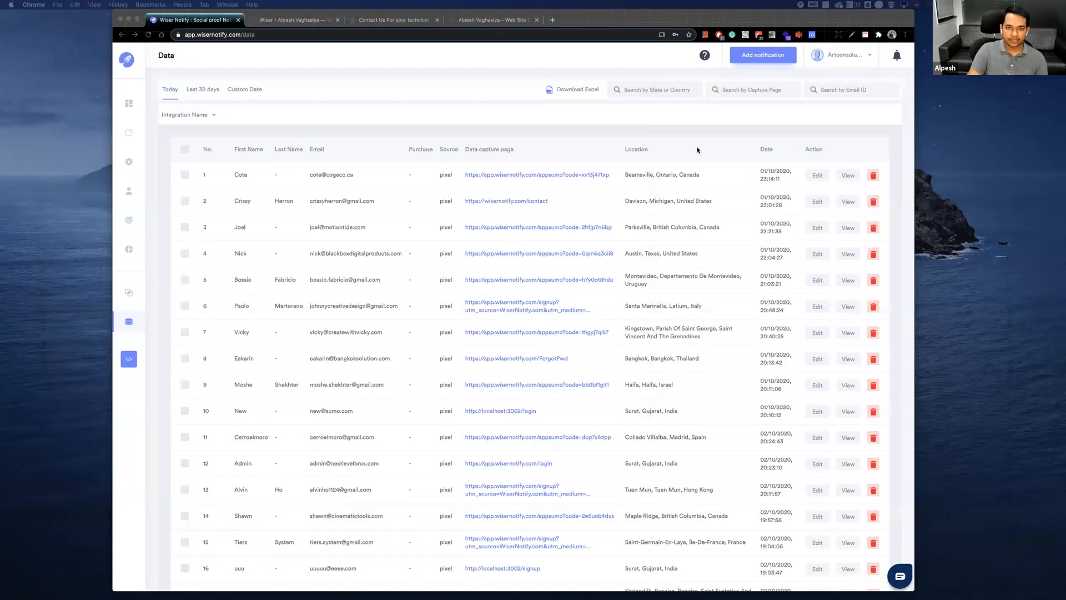
{"action": "left_click", "coordinate": [595, 117]}
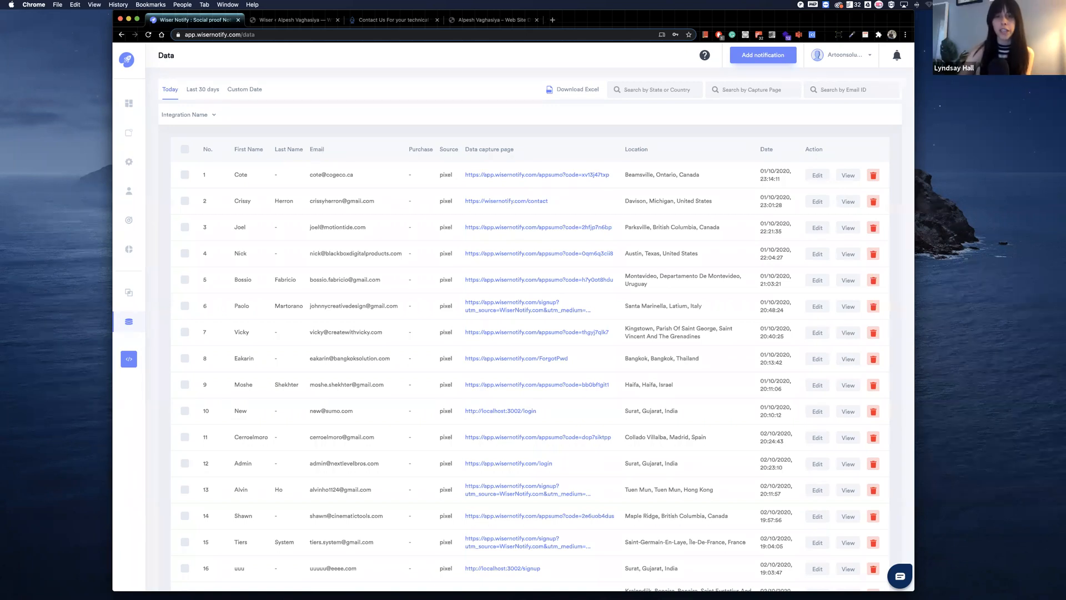
{"action": "left_click_drag", "start_coordinate": [798, 20], "coordinate": [744, 20]}
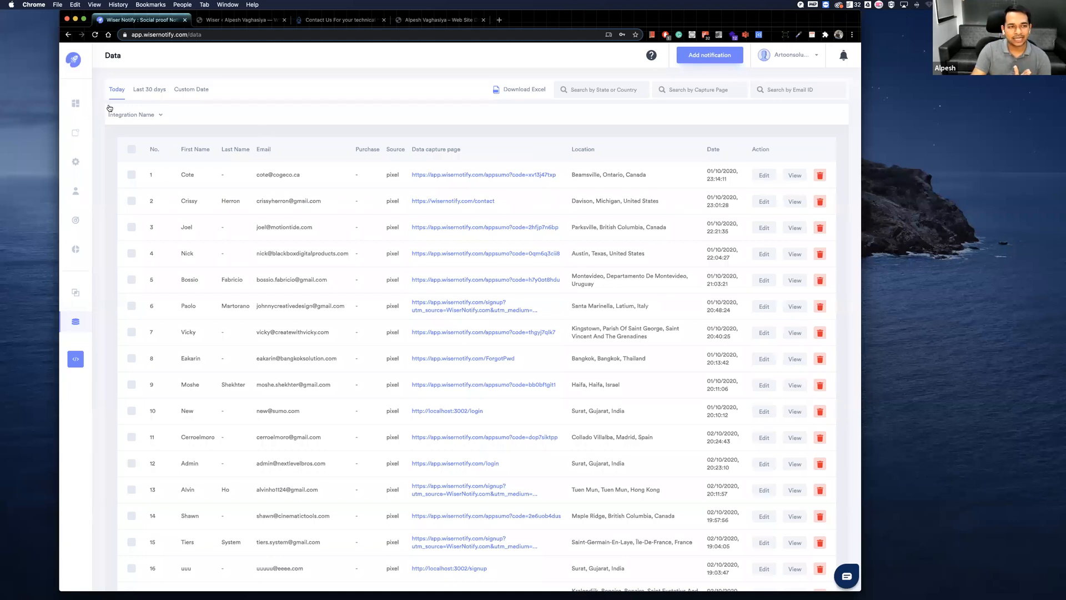
Go to the dashboard, examine the performance report of the wisernotify.com Live Visit notification, and close the report.
{"action": "left_click", "coordinate": [110, 62]}
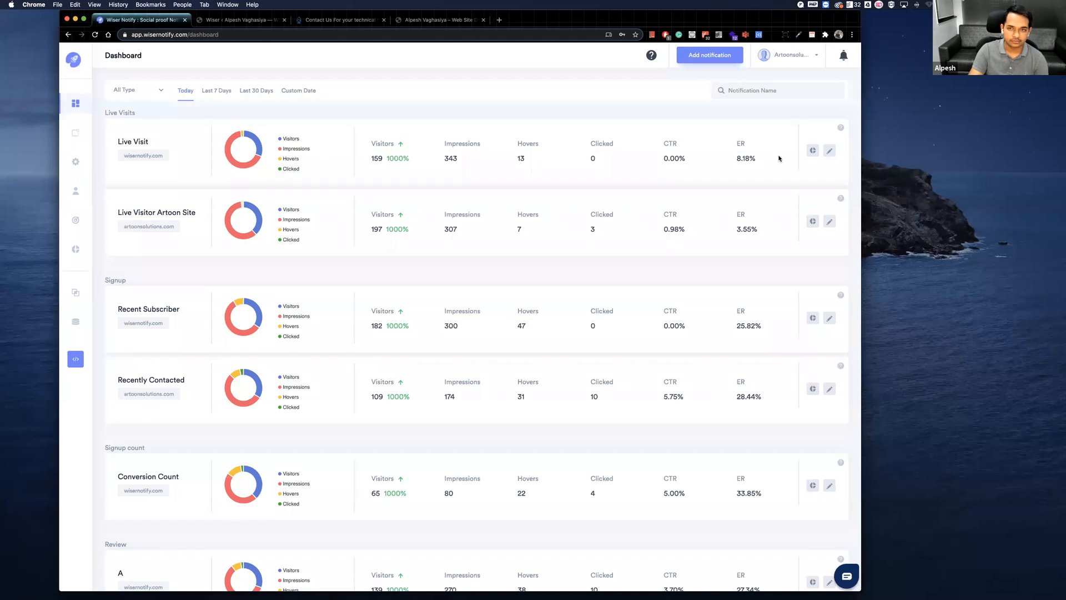
{"action": "left_click", "coordinate": [812, 151]}
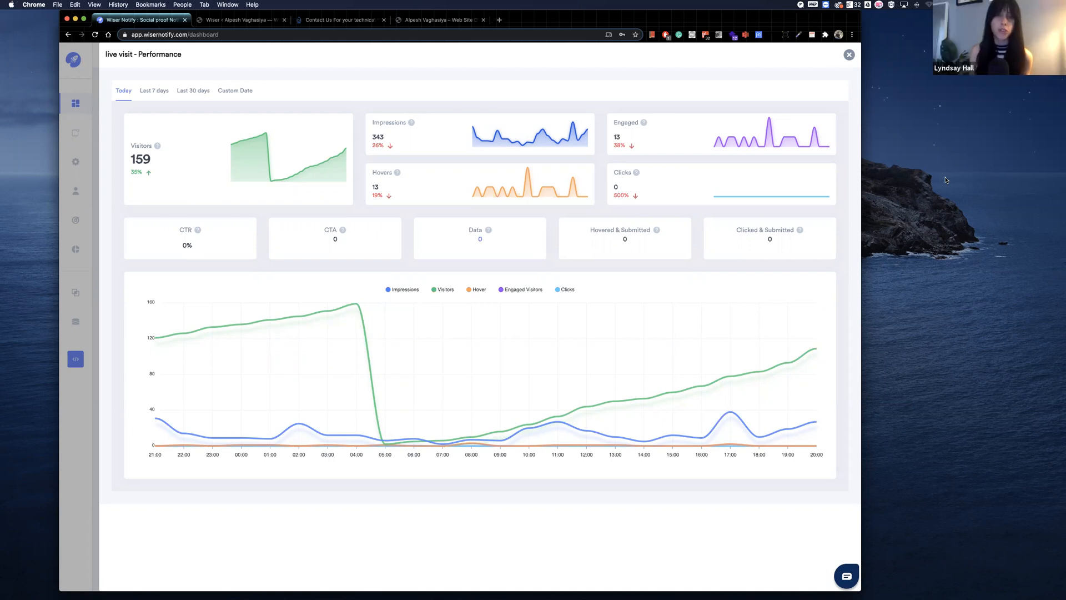
{"action": "left_click", "coordinate": [94, 151]}
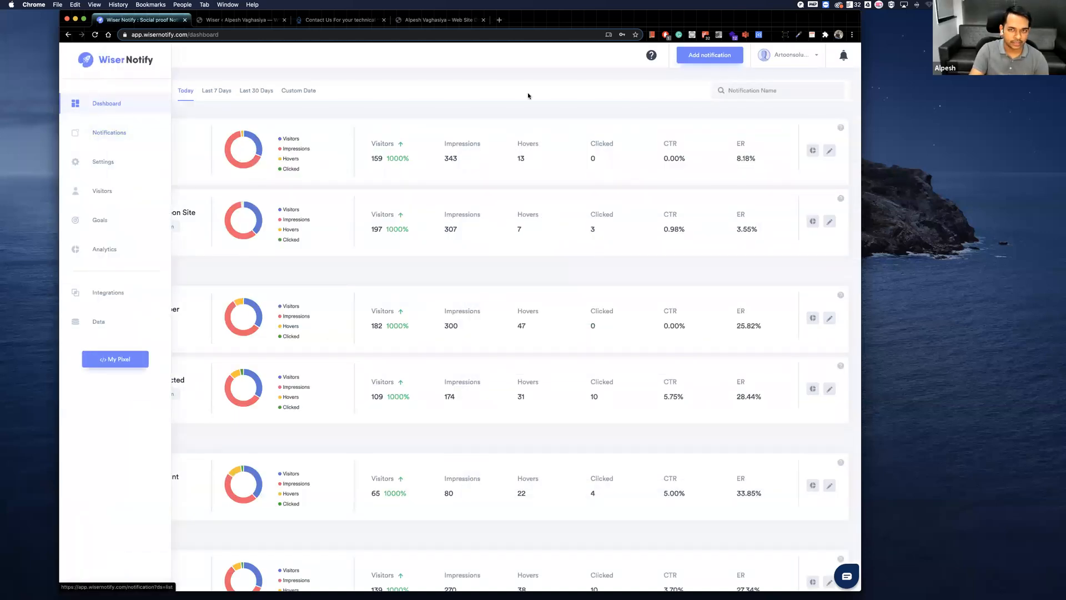
Add a notification of the recent Review type using the first Google review design.
{"action": "left_click", "coordinate": [732, 56]}
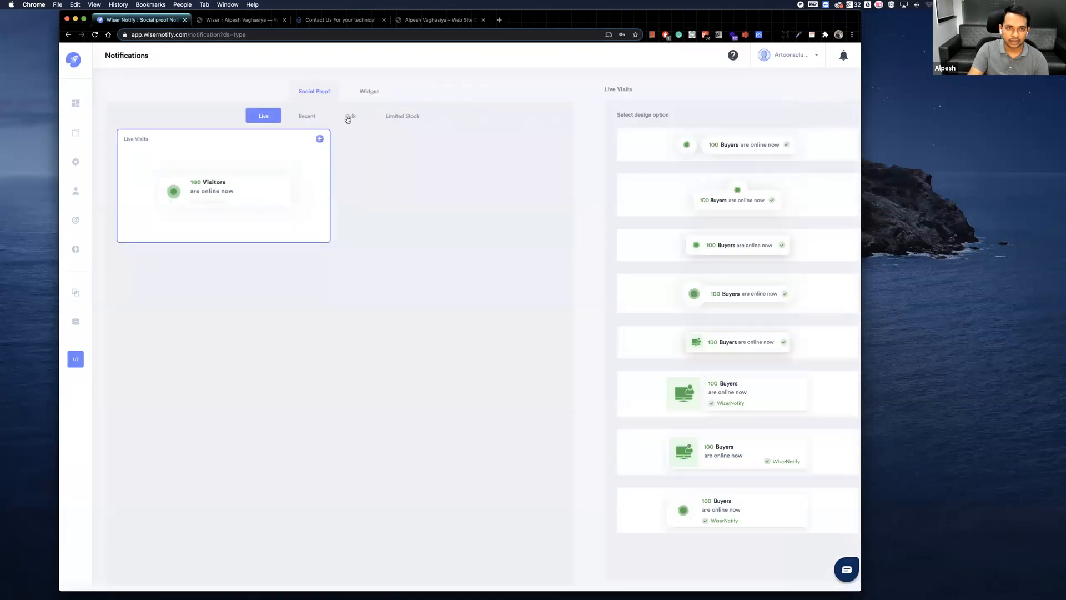
{"action": "left_click", "coordinate": [306, 115]}
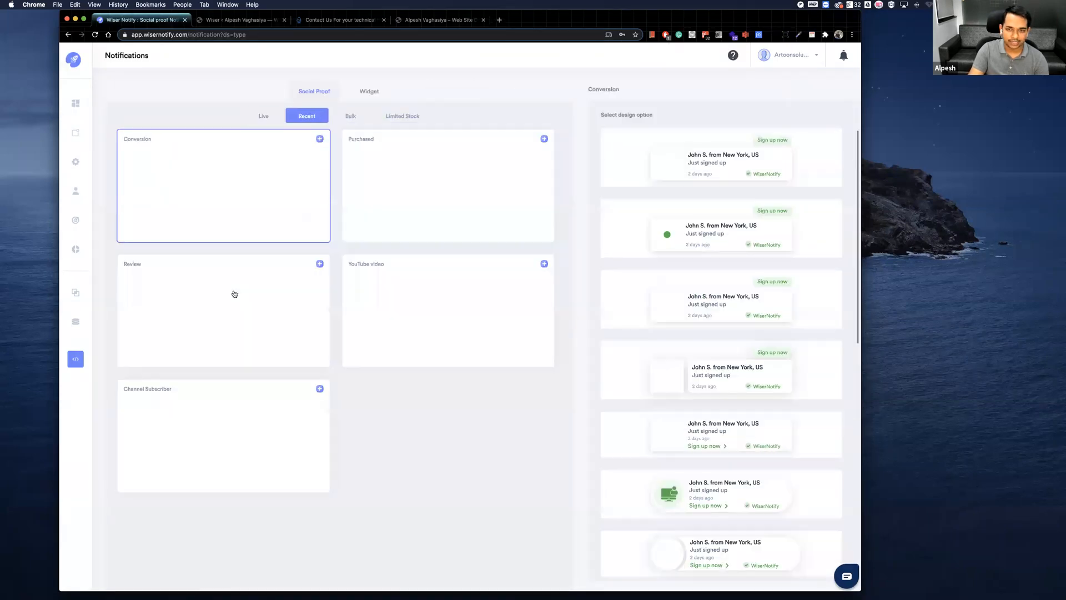
{"action": "left_click", "coordinate": [423, 355]}
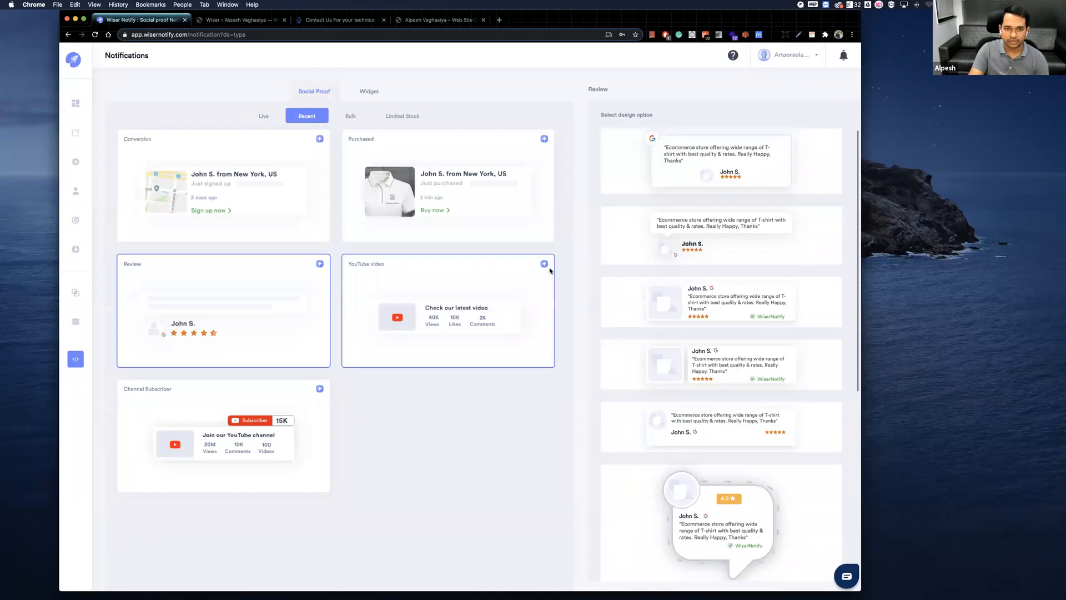
{"action": "left_click", "coordinate": [721, 161]}
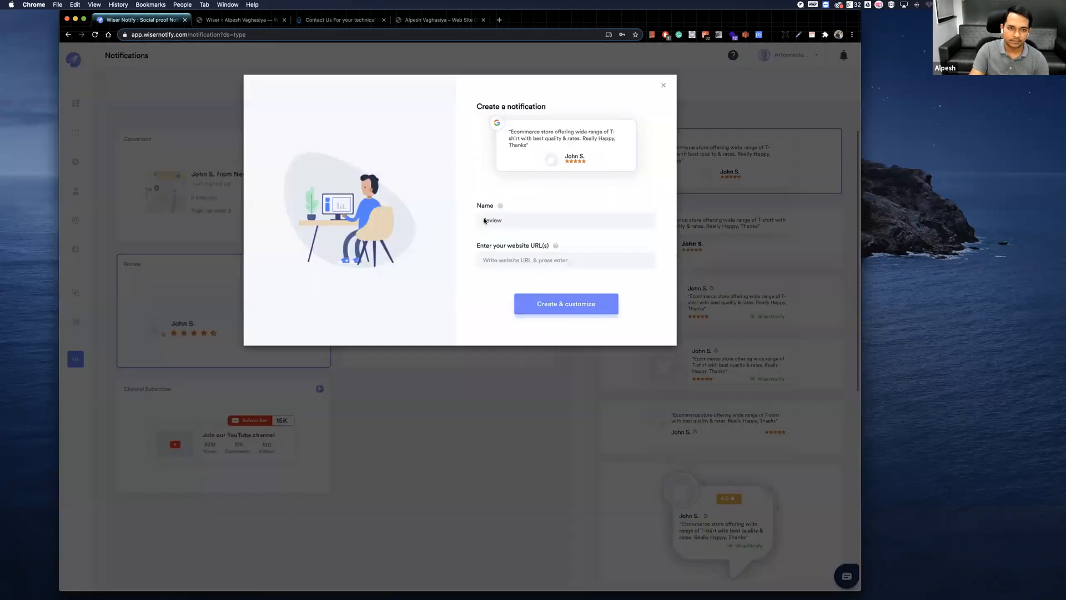
Name the notification Google Review, set its website URL to artoonsolutions.com, and create it.
{"action": "left_click", "coordinate": [482, 220]}
{"action": "type", "text": "Gogl"}
{"action": "key", "text": "BackSpace"}
{"action": "key", "text": "BackSpace"}
{"action": "type", "text": "ogle"}
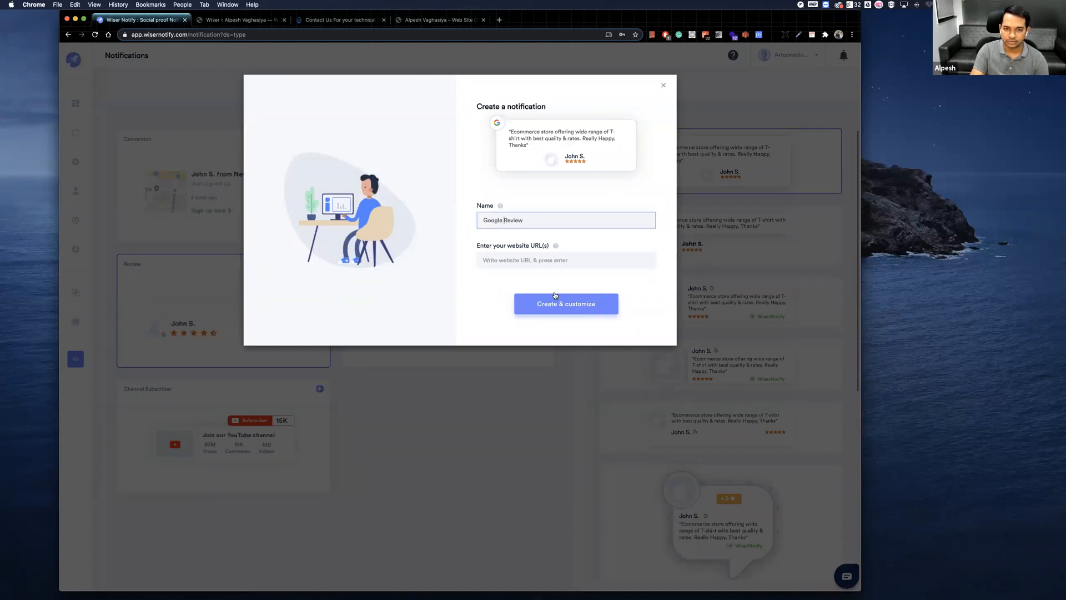
{"action": "left_click", "coordinate": [530, 261]}
{"action": "type", "text": "art"}
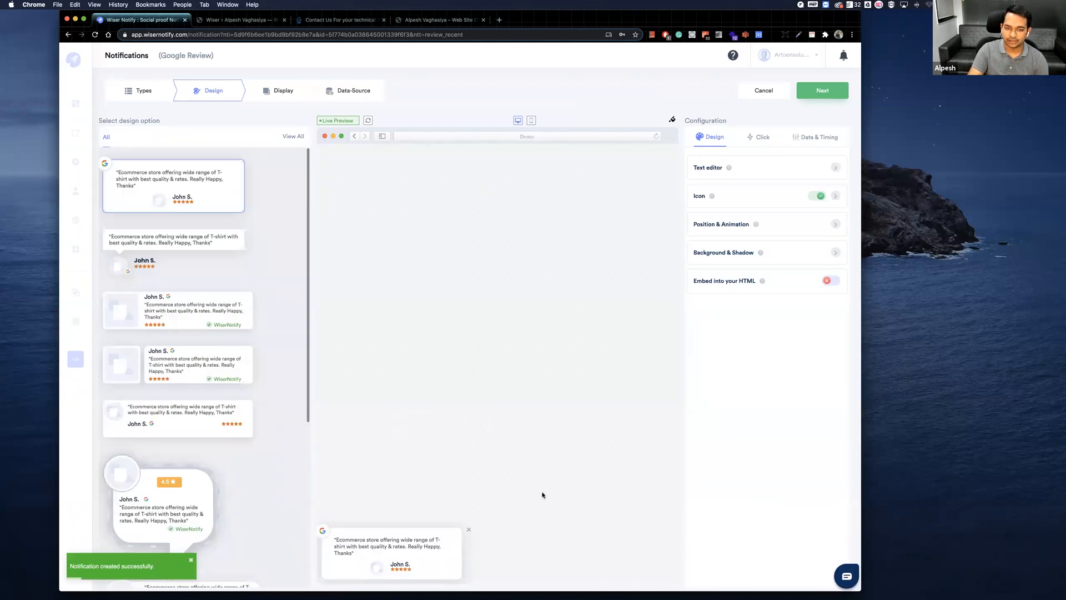
Examine the Google Review notification's data and timing options and its display settings.
{"action": "left_click", "coordinate": [810, 138]}
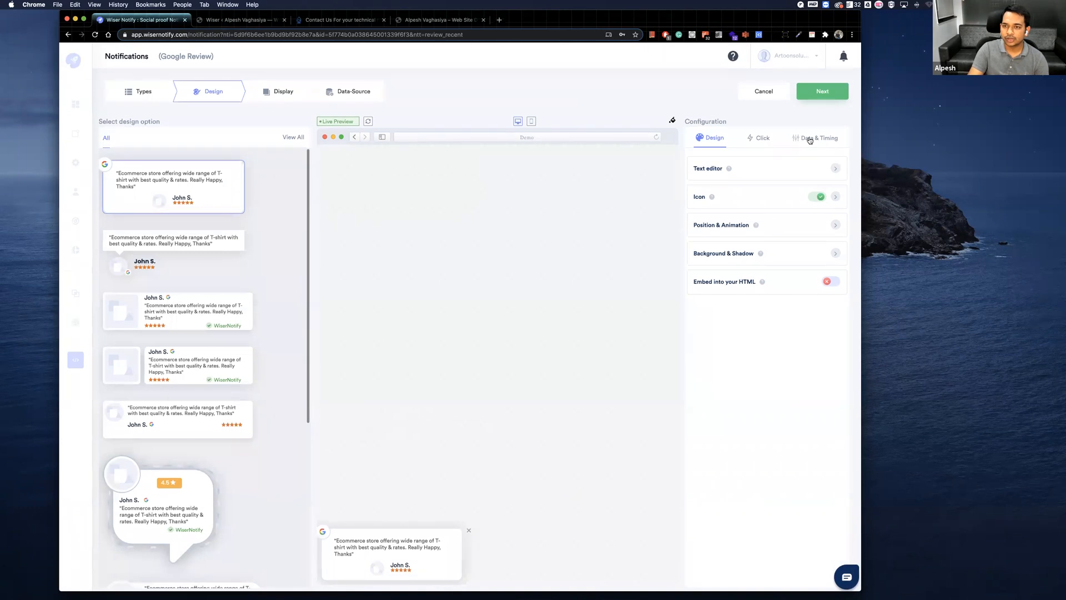
{"action": "left_click", "coordinate": [279, 90]}
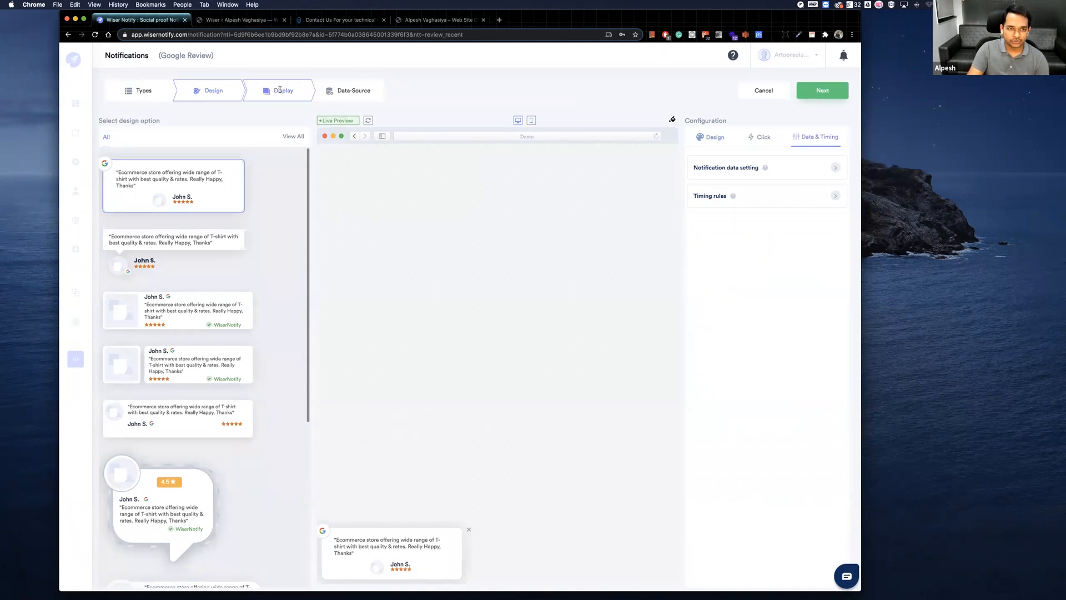
{"action": "left_click", "coordinate": [226, 90]}
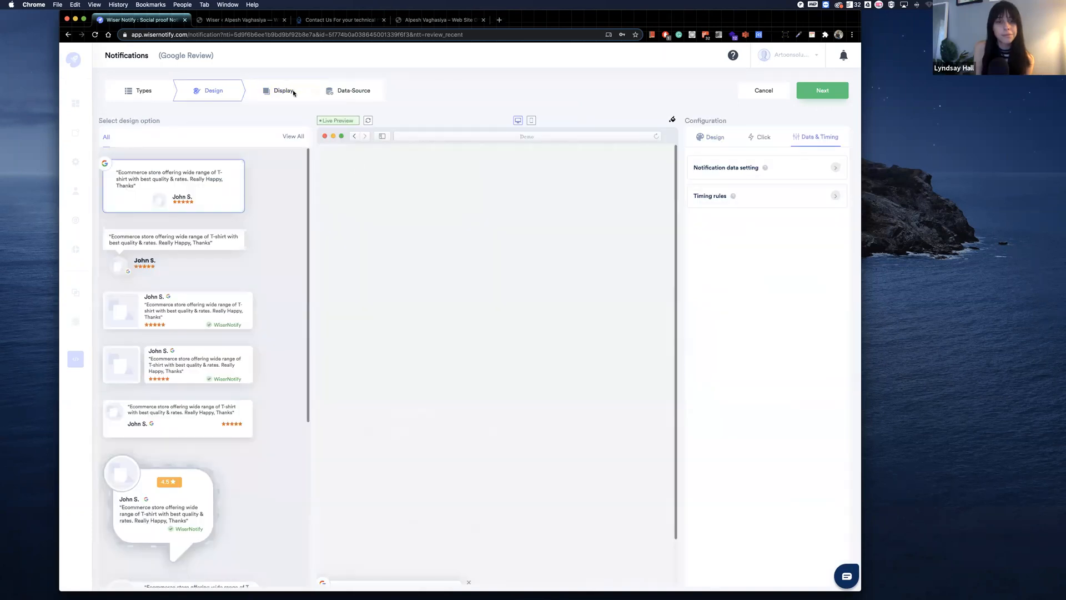
Set Googlemybusiness as the notification's data source, then finish the setup and turn the notification on.
{"action": "left_click", "coordinate": [338, 90]}
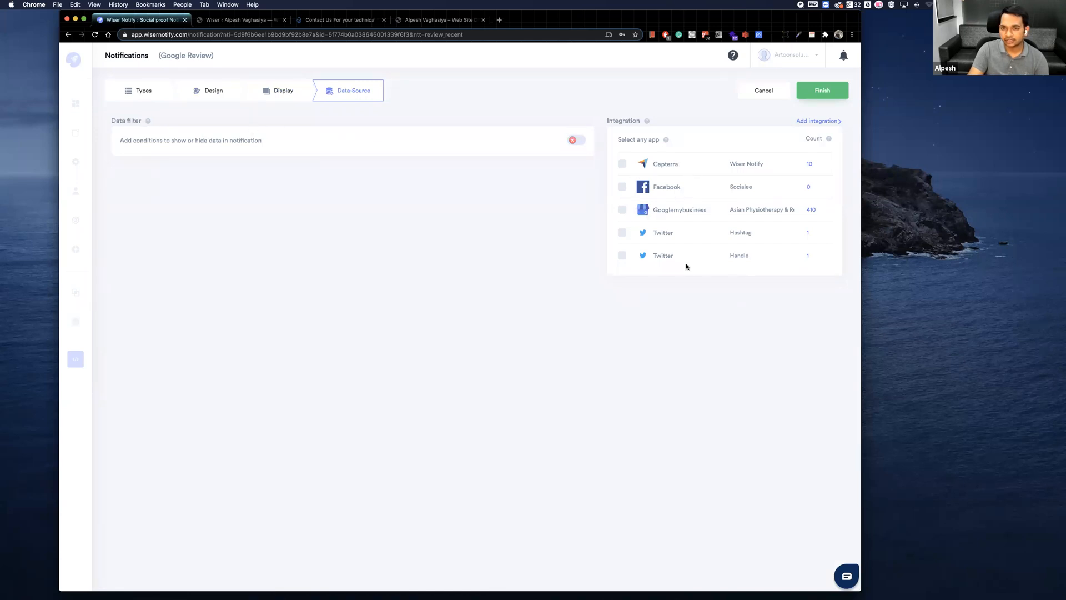
{"action": "left_click", "coordinate": [623, 211]}
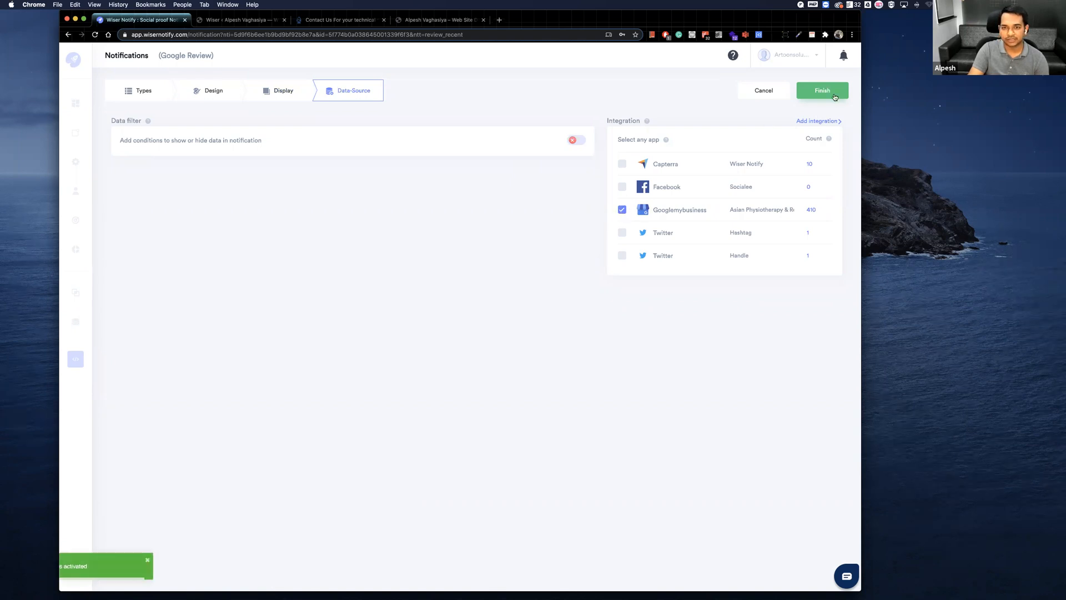
{"action": "left_click", "coordinate": [834, 95]}
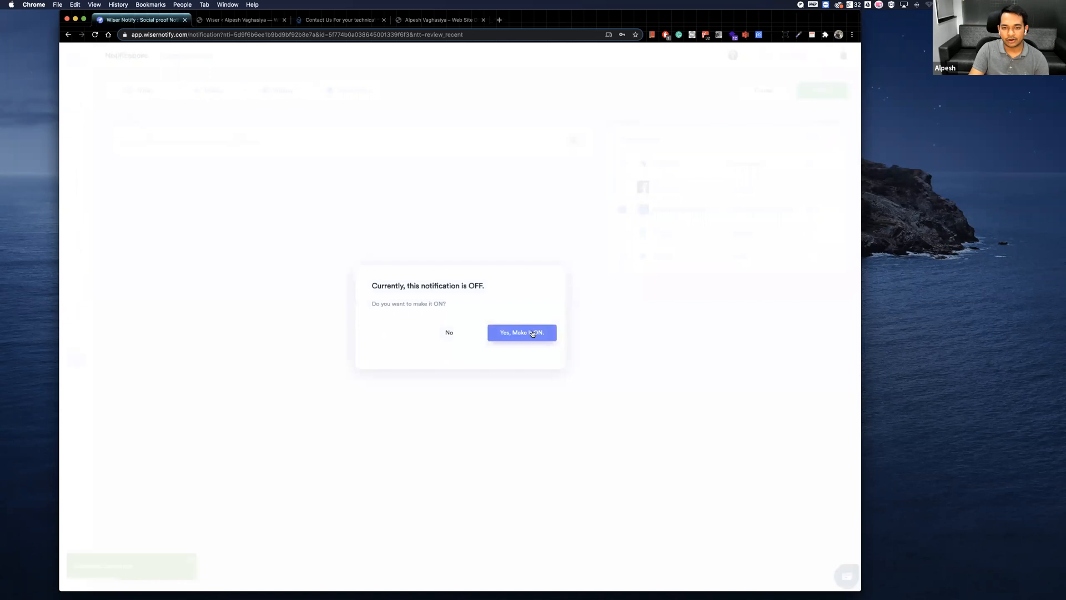
{"action": "left_click", "coordinate": [532, 334]}
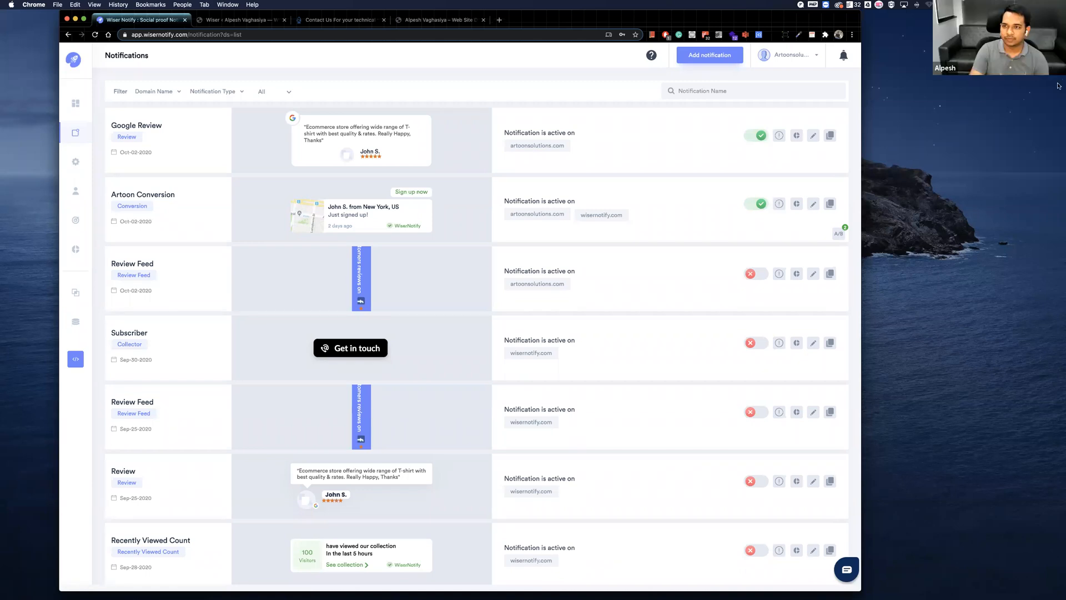
Open a new browser tab, switch to the incognito window, and load wisernotify.com there.
{"action": "left_click", "coordinate": [498, 22]}
{"action": "type", "text": "ar"}
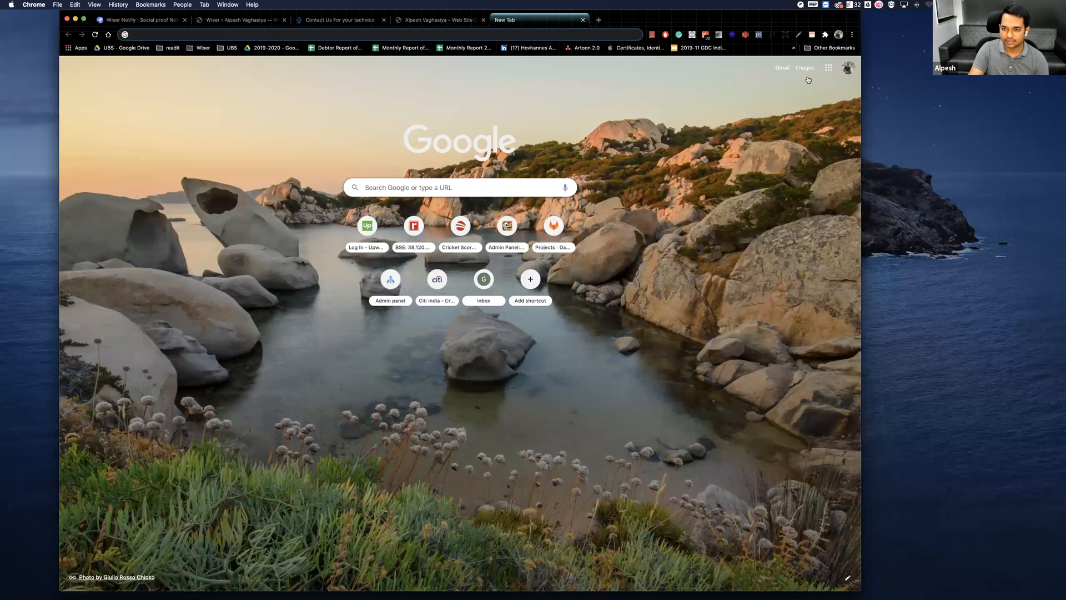
{"action": "key", "text": "super+grave"}
{"action": "key", "text": "super+r"}
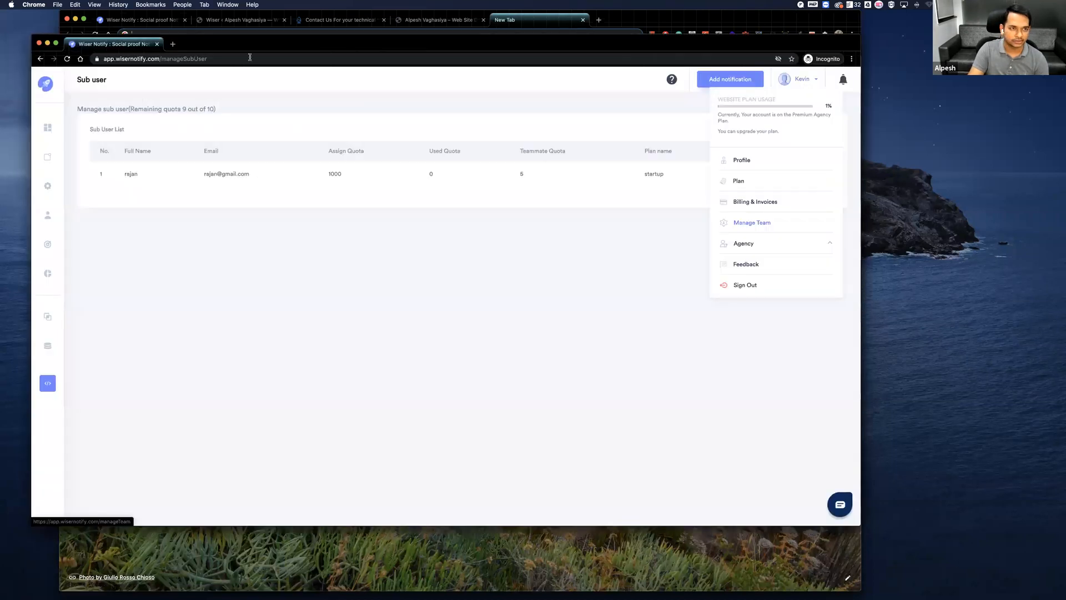
{"action": "left_click", "coordinate": [213, 57]}
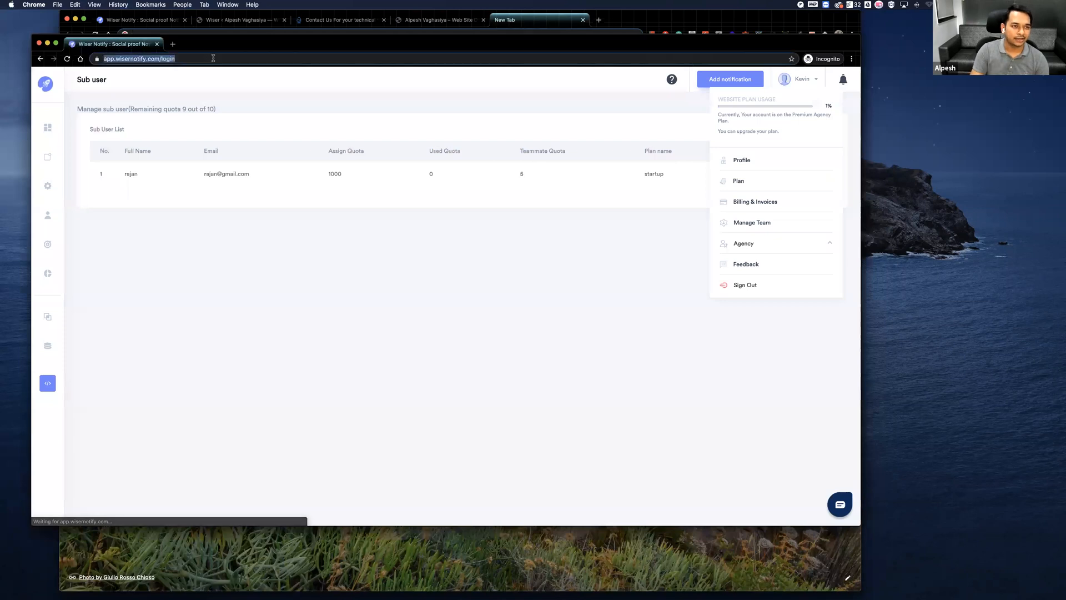
{"action": "type", "text": "wise"}
{"action": "key", "text": "Return"}
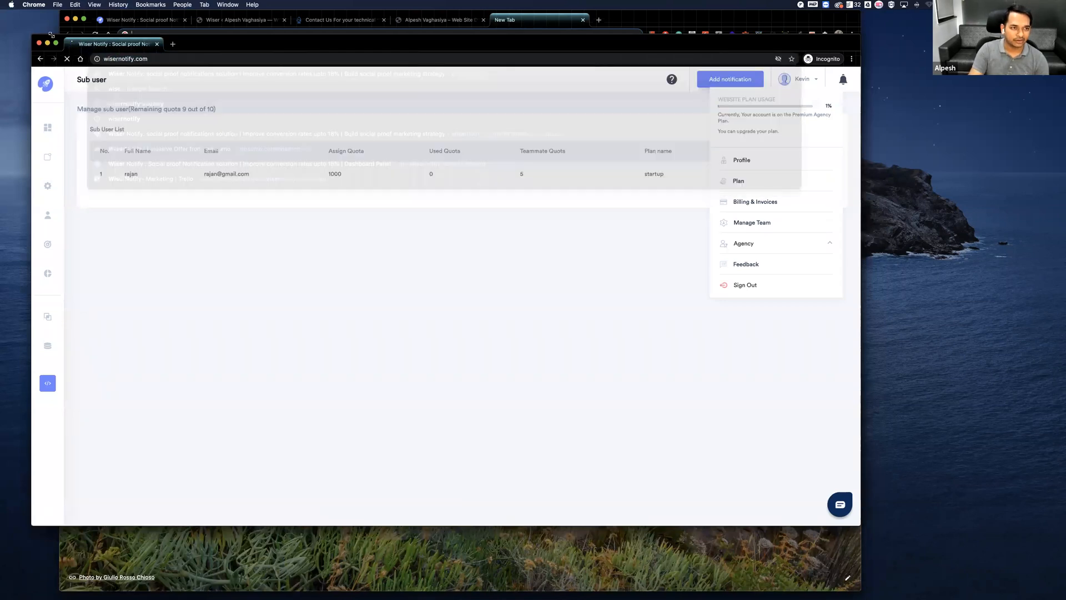
{"action": "left_click_drag", "start_coordinate": [51, 35], "coordinate": [115, 33]}
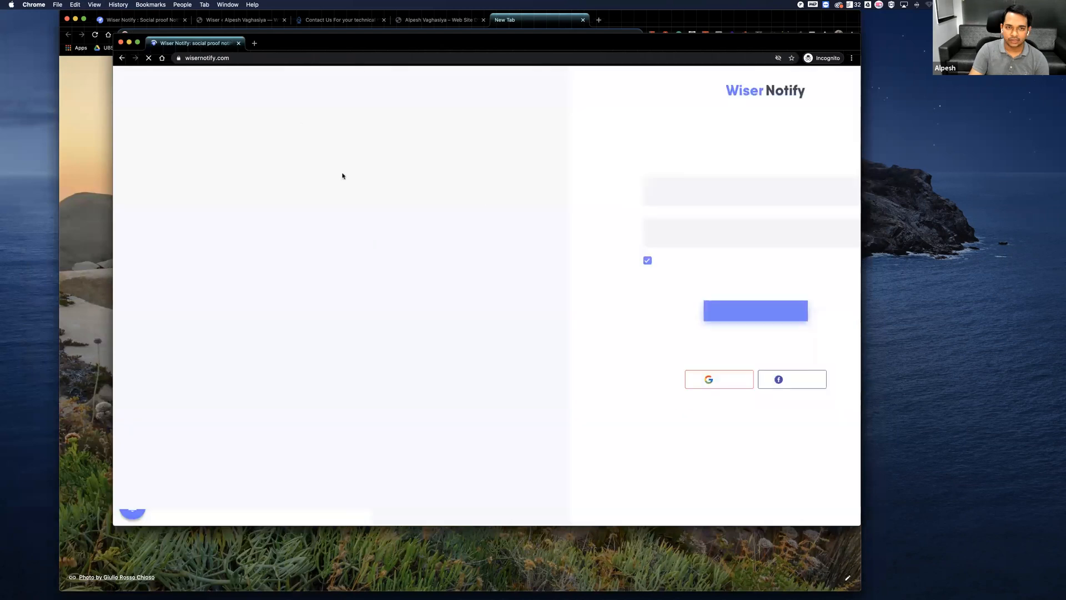
Browse the product update announcements on the wisernotify.com homepage, close the incognito window, and return to the notifications list.
{"action": "scroll", "coordinate": [137, 511], "scroll_direction": "down", "scroll_amount": 1}
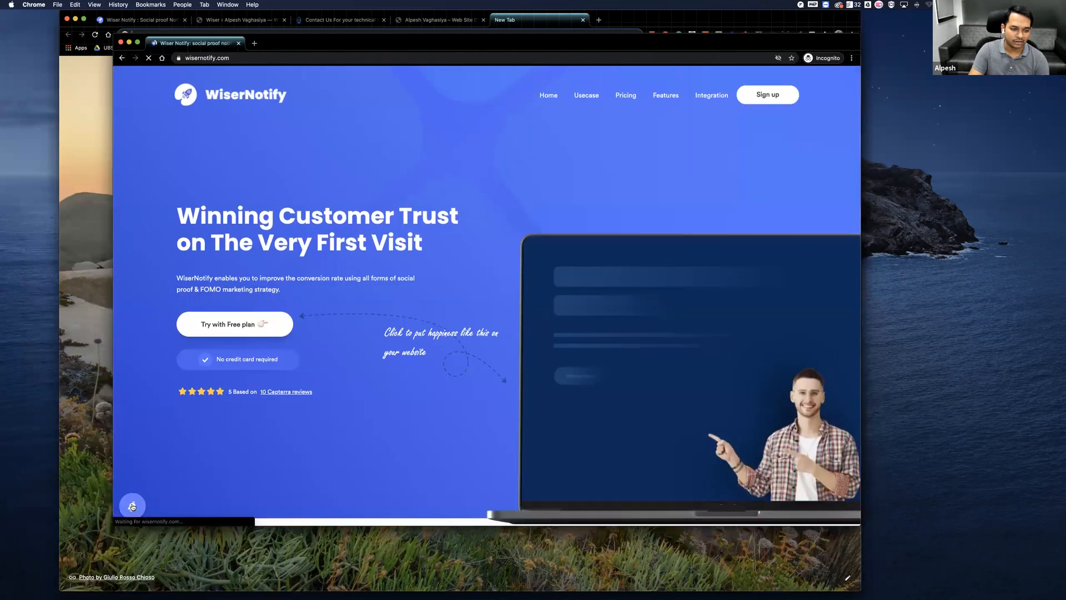
{"action": "scroll", "coordinate": [137, 498], "scroll_direction": "up", "scroll_amount": 1}
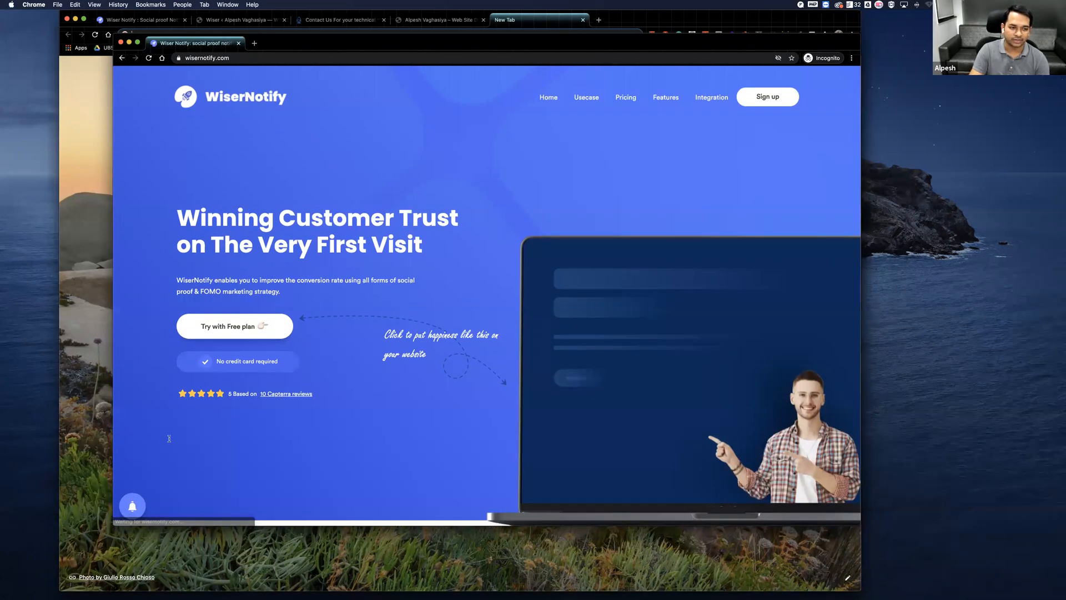
{"action": "left_click_drag", "start_coordinate": [179, 452], "coordinate": [192, 415]}
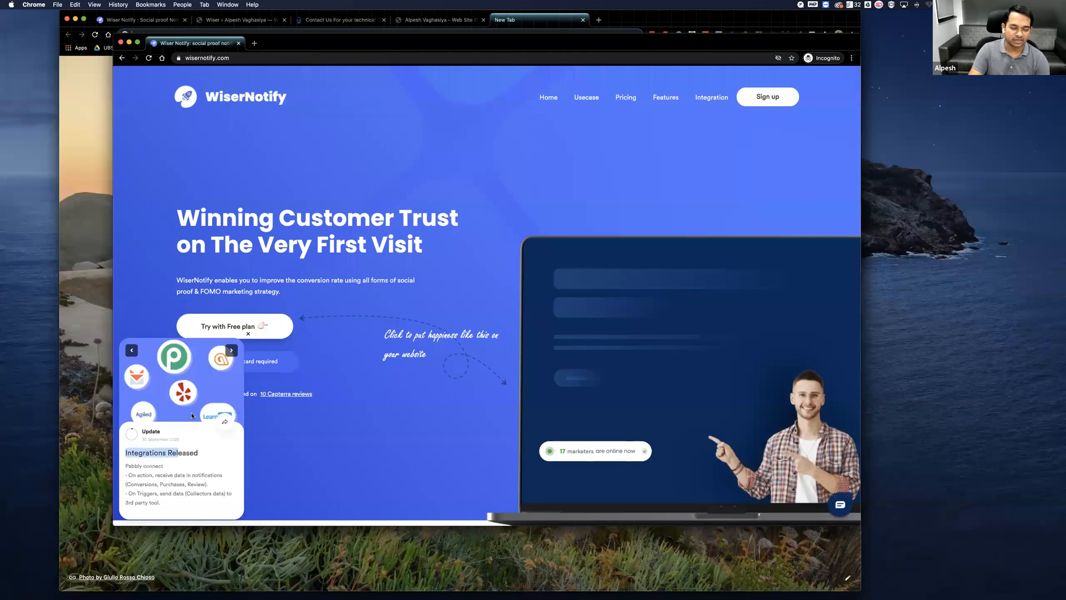
{"action": "left_click", "coordinate": [231, 350]}
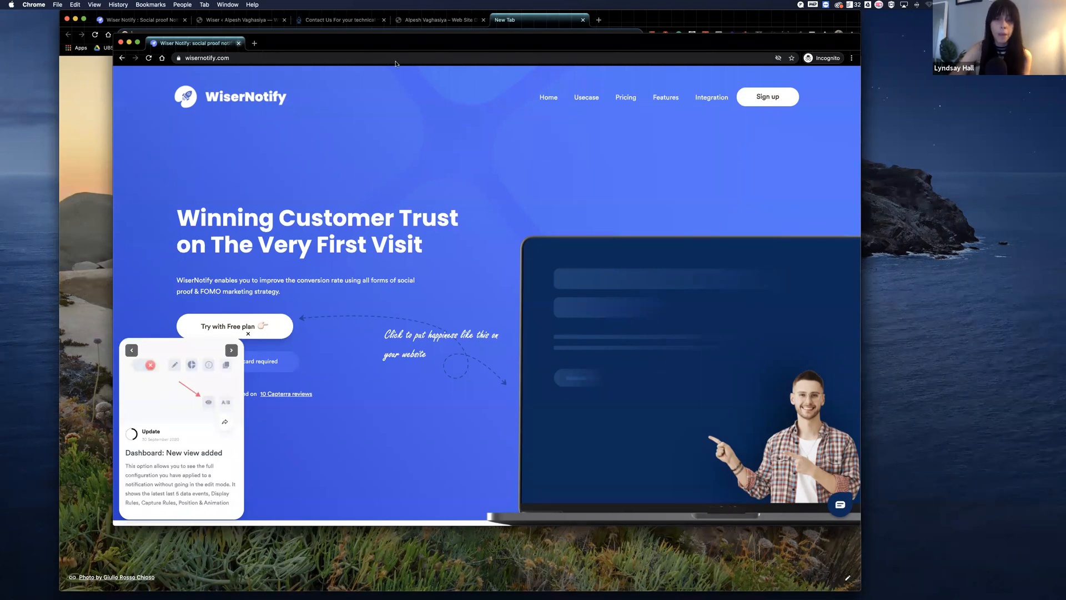
{"action": "key", "text": "super+w"}
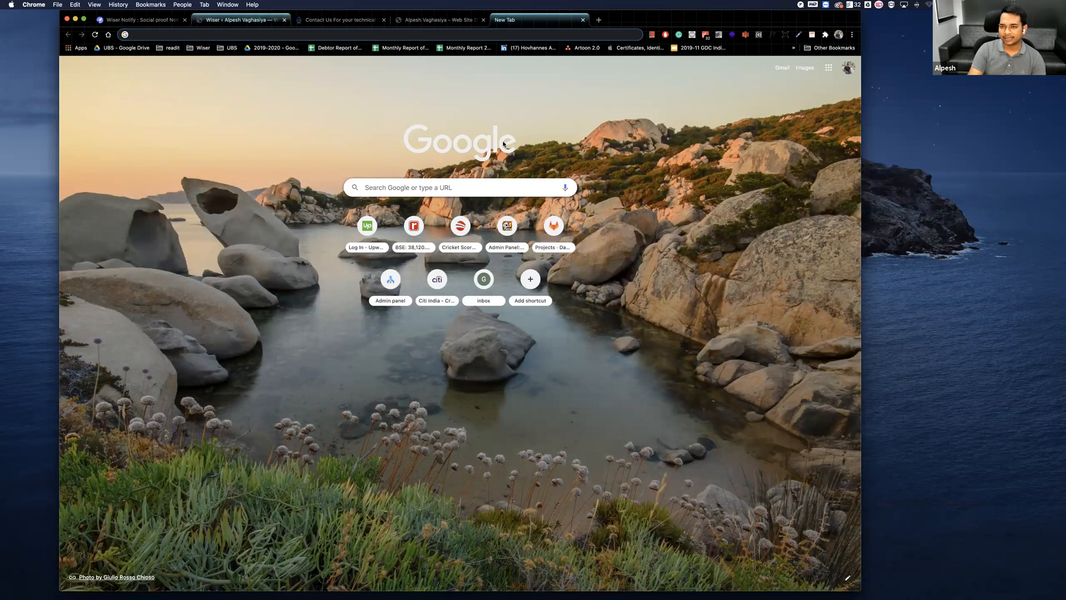
{"action": "key", "text": "ctrl+Tab"}
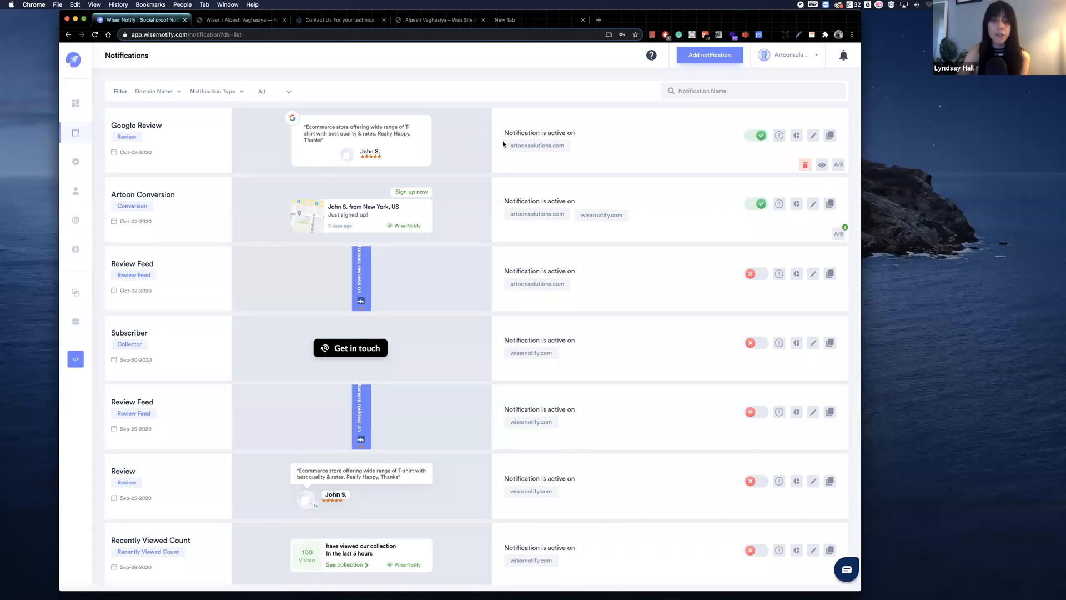
Go to the integrations, filter the apps by Reviews, and examine the available review sources.
{"action": "left_click", "coordinate": [76, 293]}
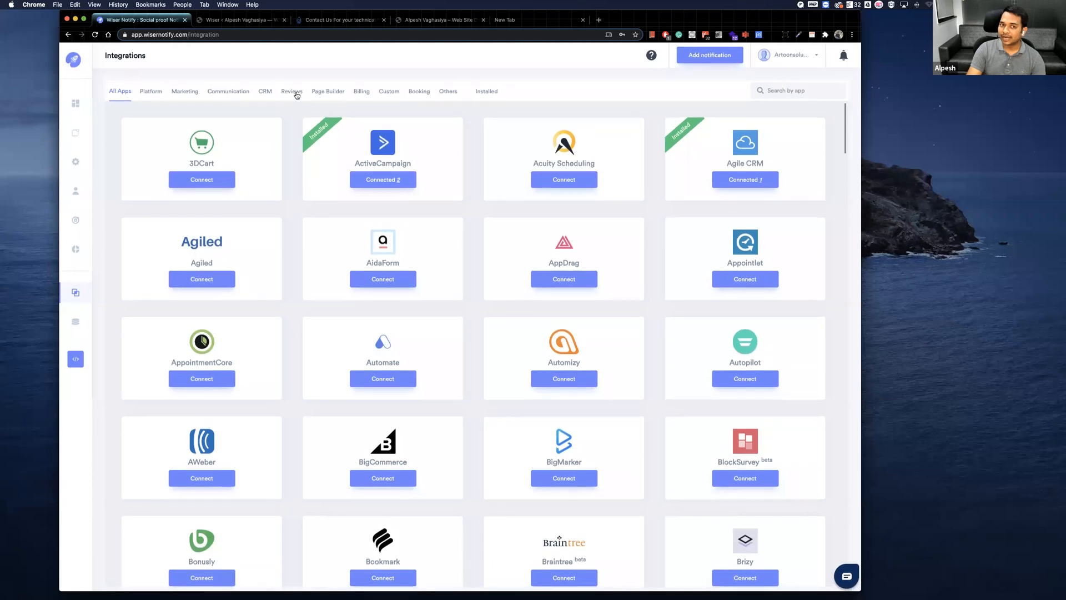
{"action": "left_click", "coordinate": [296, 93]}
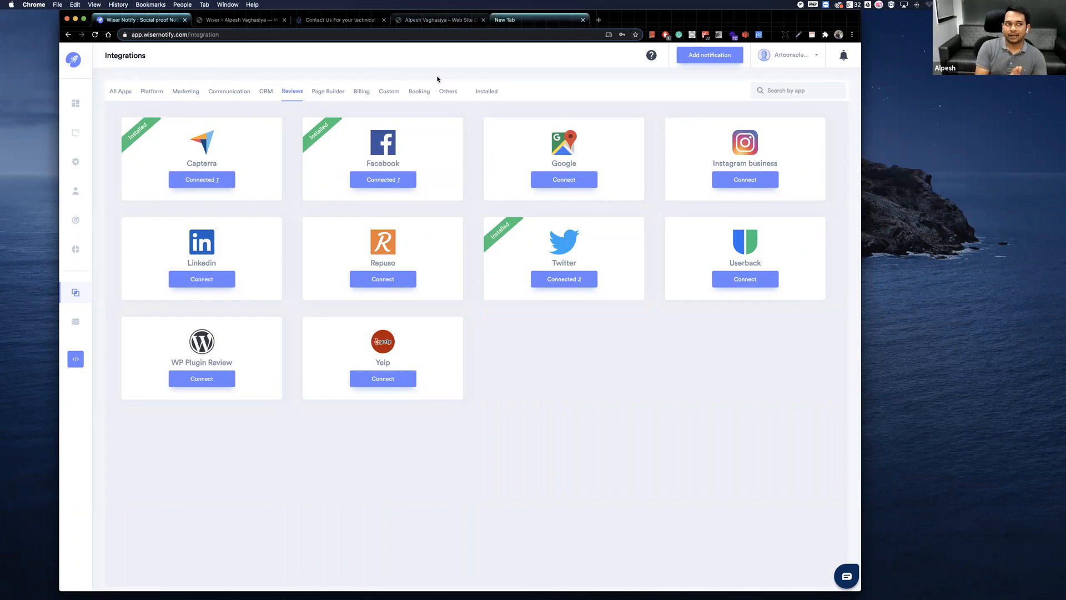
{"action": "key", "text": "super+t"}
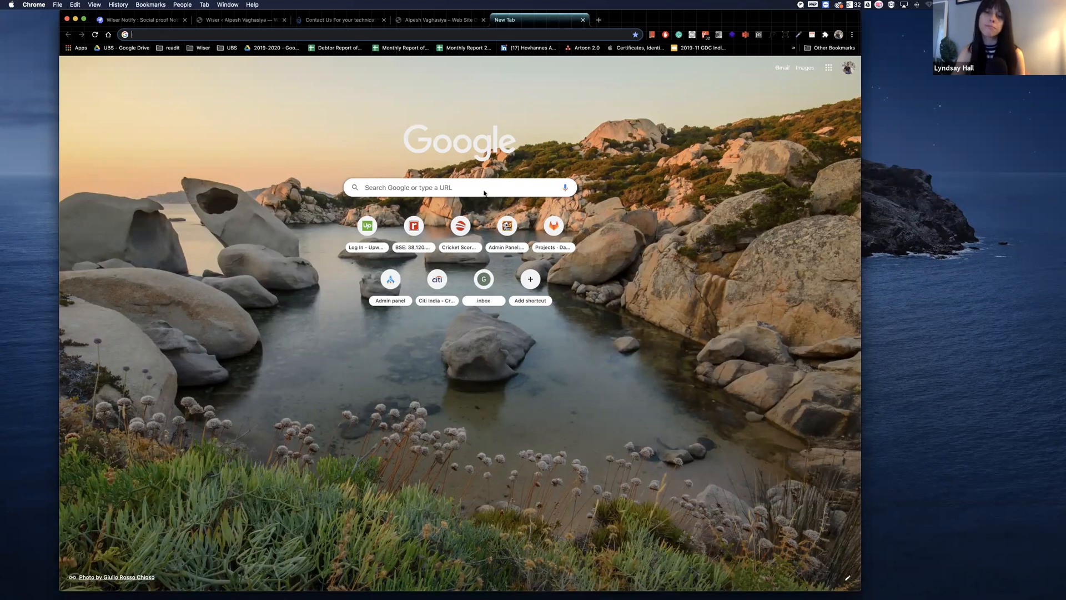
{"action": "key", "text": "super+1"}
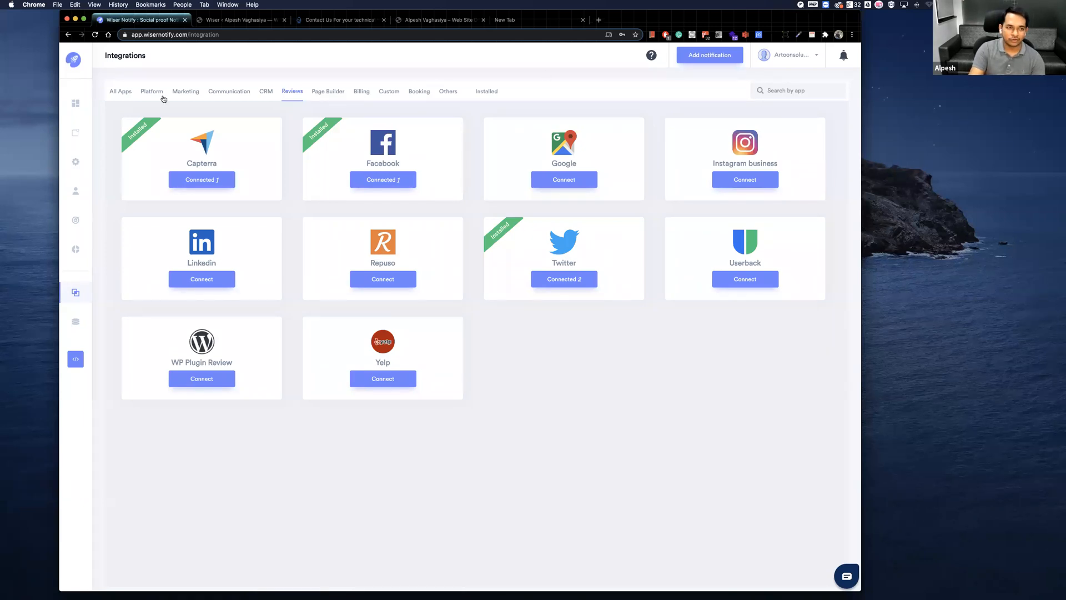
Open the live visit notification's design editor from the dashboard, look over its options, and cancel the editing.
{"action": "left_click", "coordinate": [81, 107]}
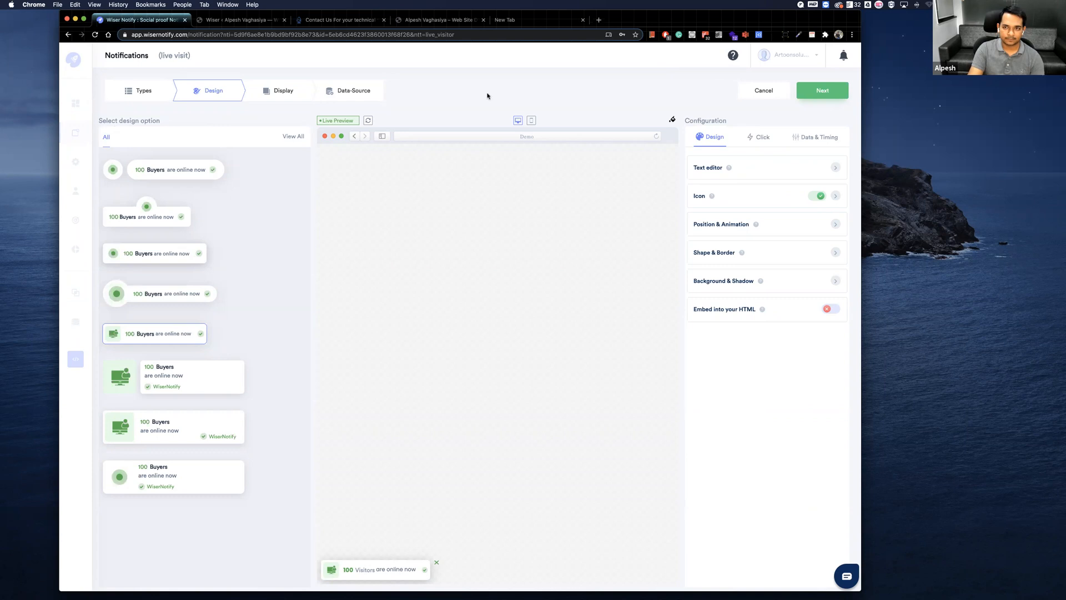
{"action": "left_click", "coordinate": [754, 92]}
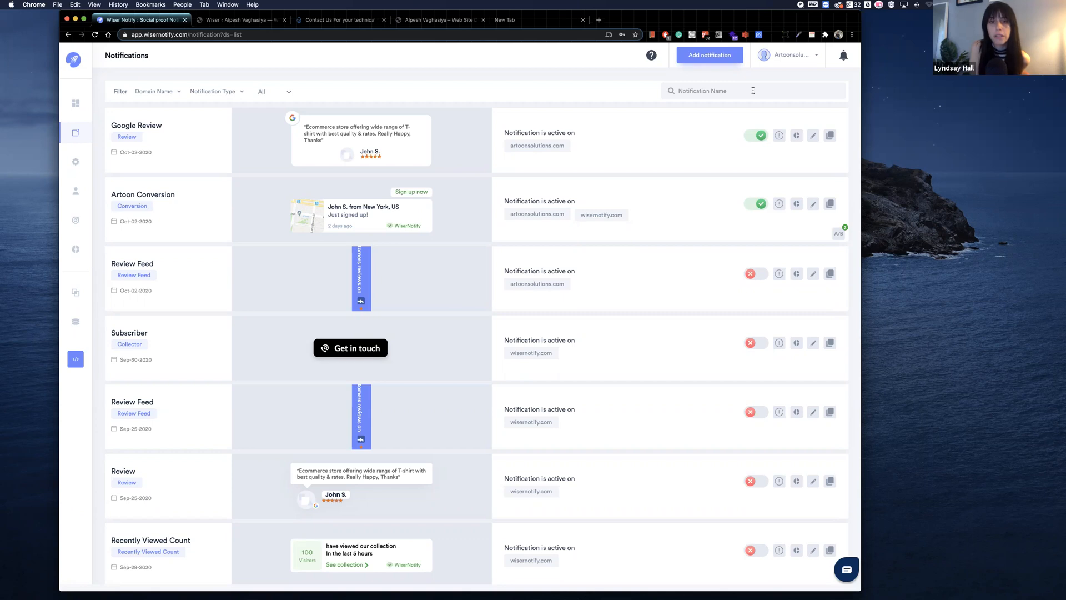
{"action": "triple_click", "coordinate": [304, 123]}
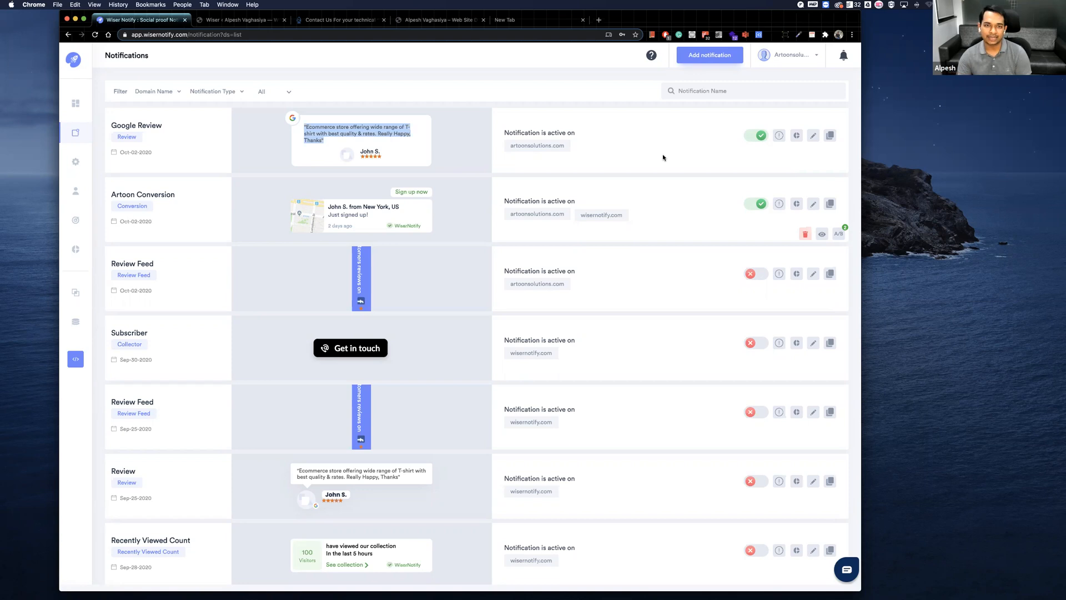
{"action": "left_click", "coordinate": [789, 54]}
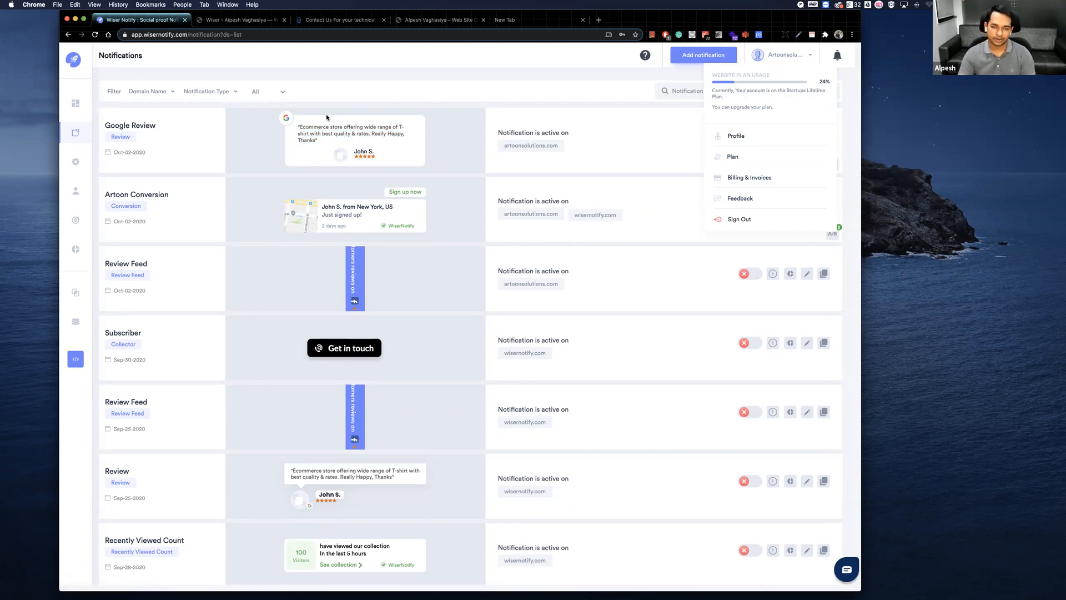
{"action": "left_click", "coordinate": [597, 86]}
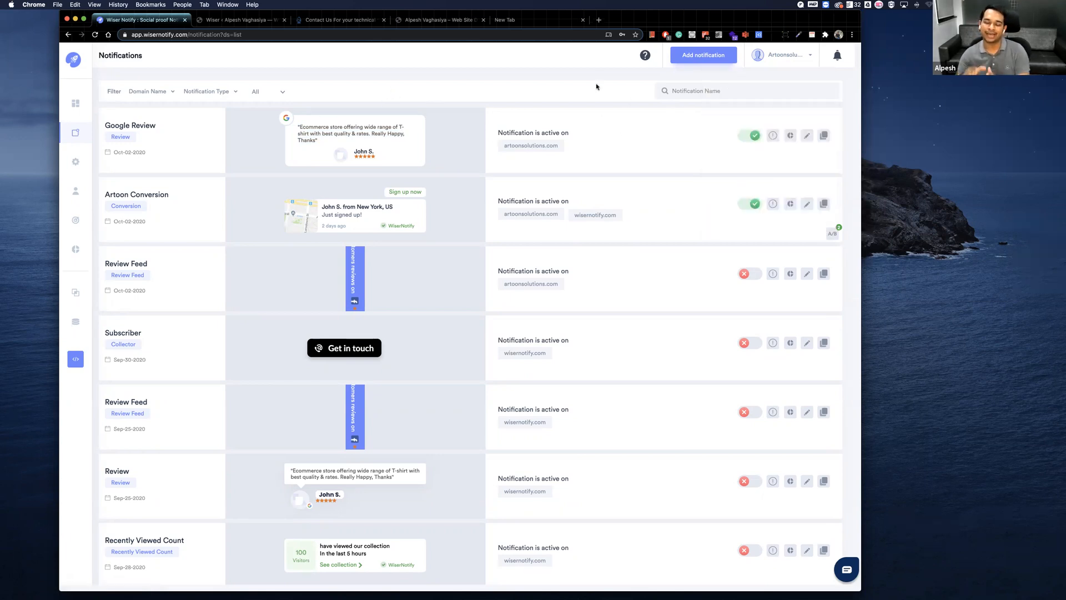